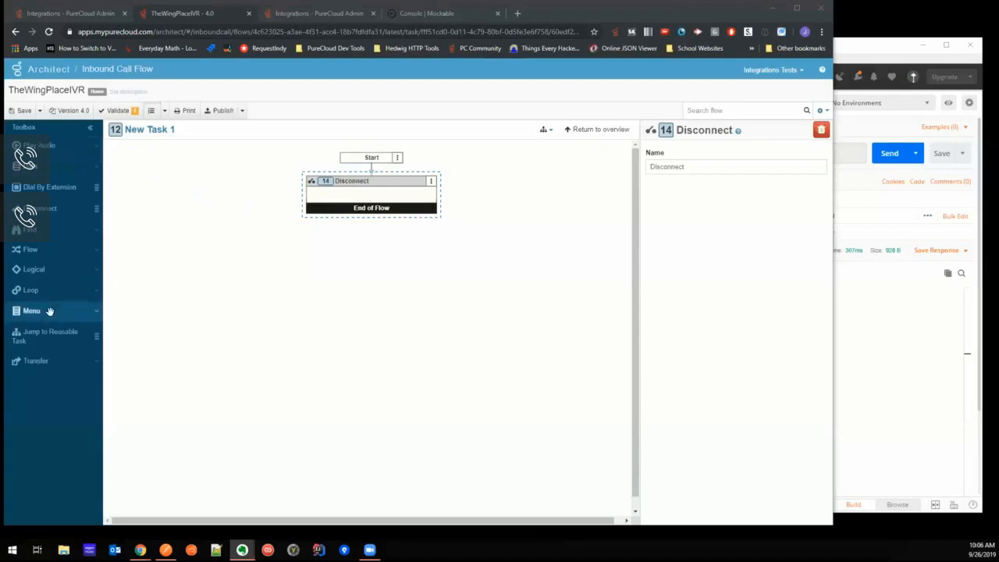
- Add a Transfer to ACD action before Disconnect in the task and set its queue to Inbound Calls
click(43, 362)
drag(48, 381, 369, 170)
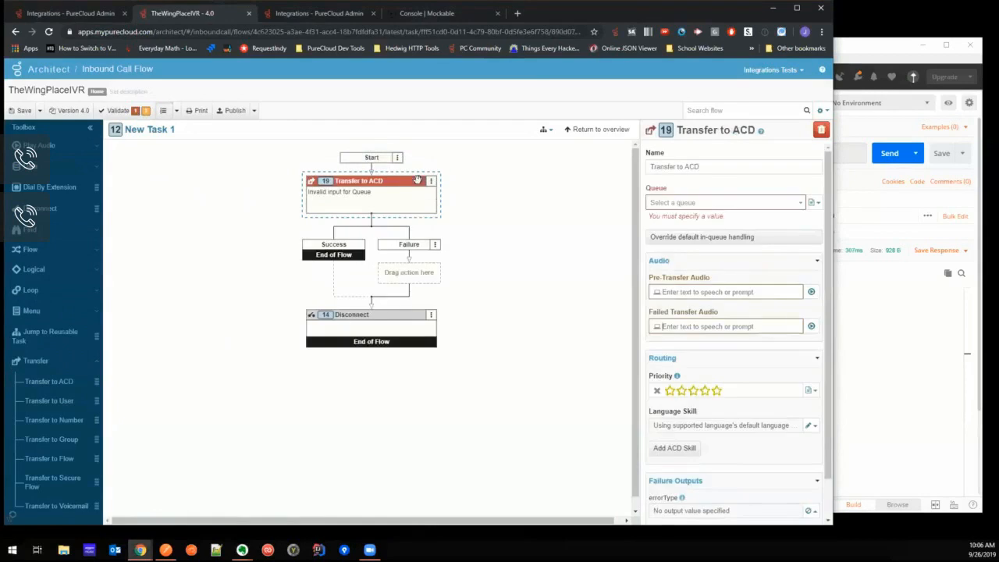
click(715, 203)
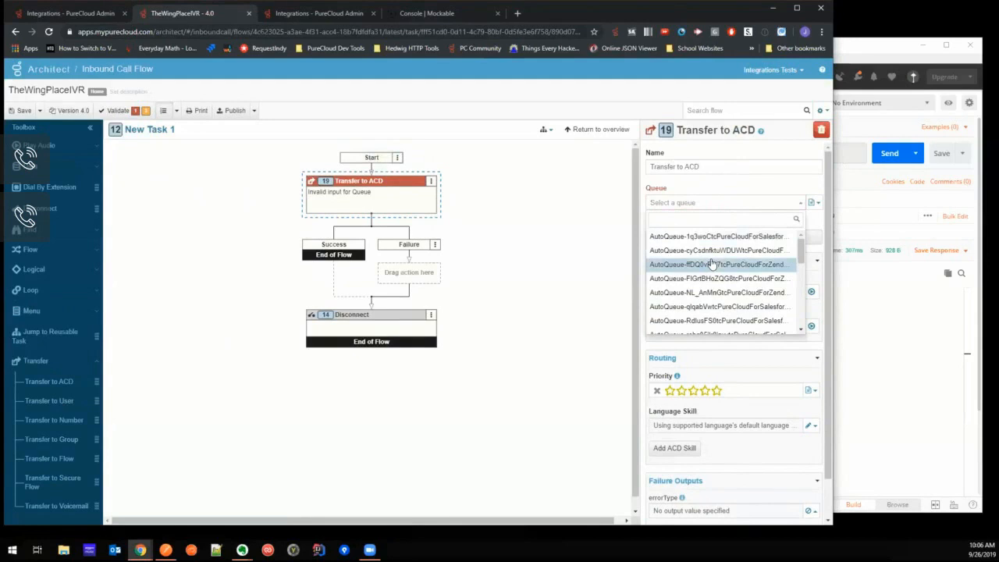
text(out)
key(BackSpace)
key(BackSpace)
key(BackSpace)
text(inbound)
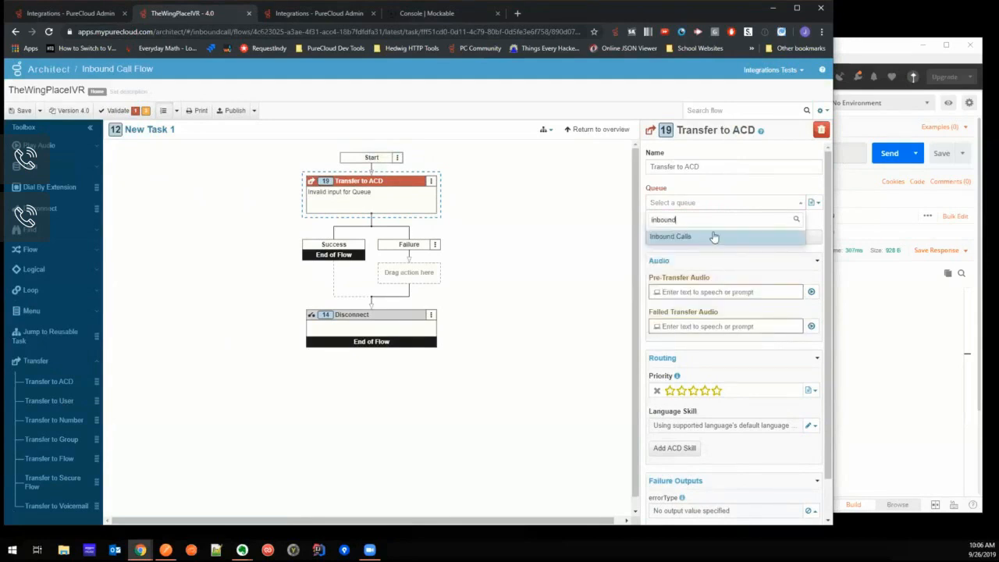
click(712, 236)
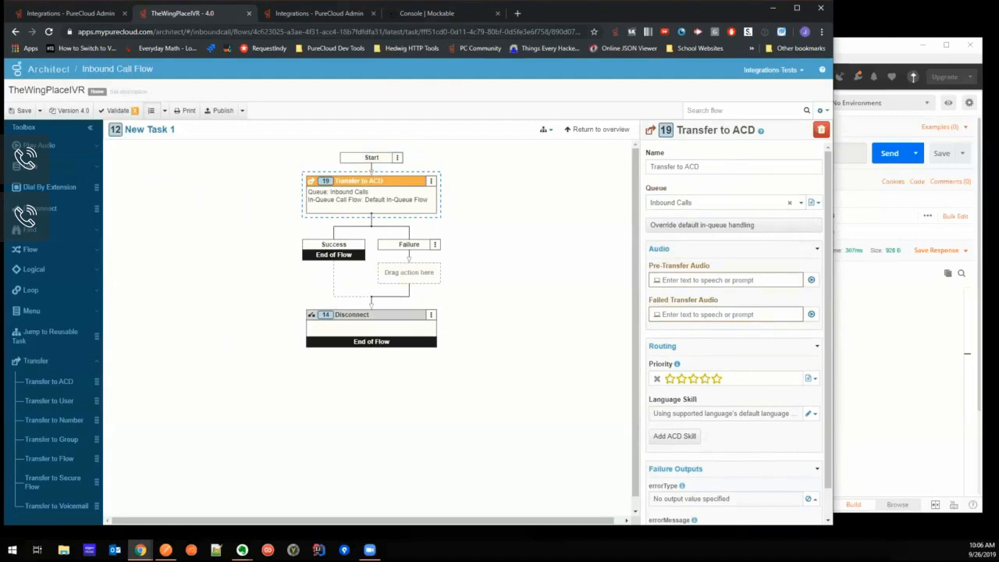
- Set the pre-transfer audio to "Welcome to the Wings Place. Please hold on the line for the next available winger!" and publish the flow
click(681, 279)
text(Welcome to the )
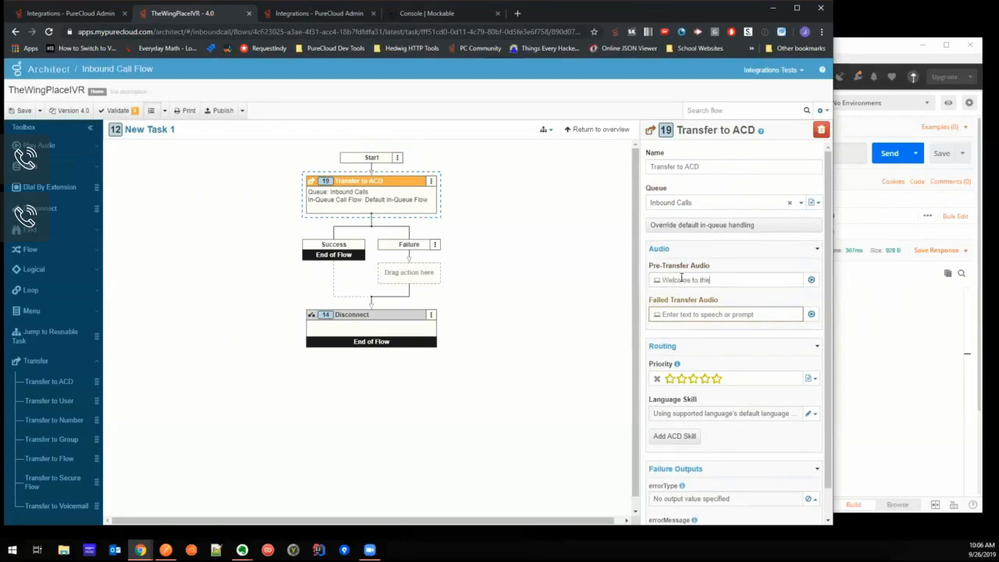
text(the w)
key(BackSpace)
key(BackSpace)
key(BackSpace)
key(BackSpace)
key(BackSpace)
text(Wings)
text( Place. Please)
text( hol)
text(d on)
text( the line for the n)
text(ext available w)
text(inger!)
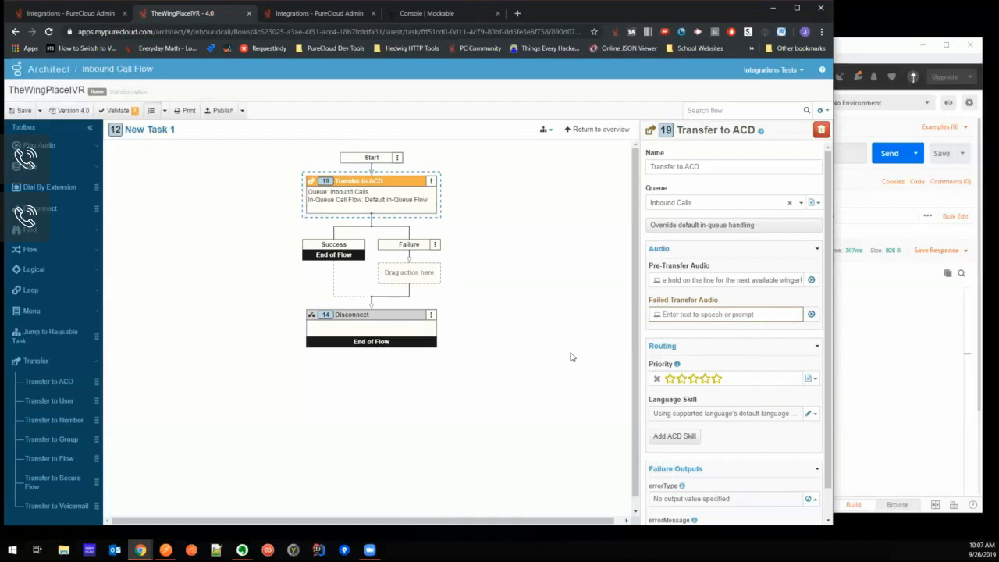
scroll(574, 355, down, 1)
click(219, 111)
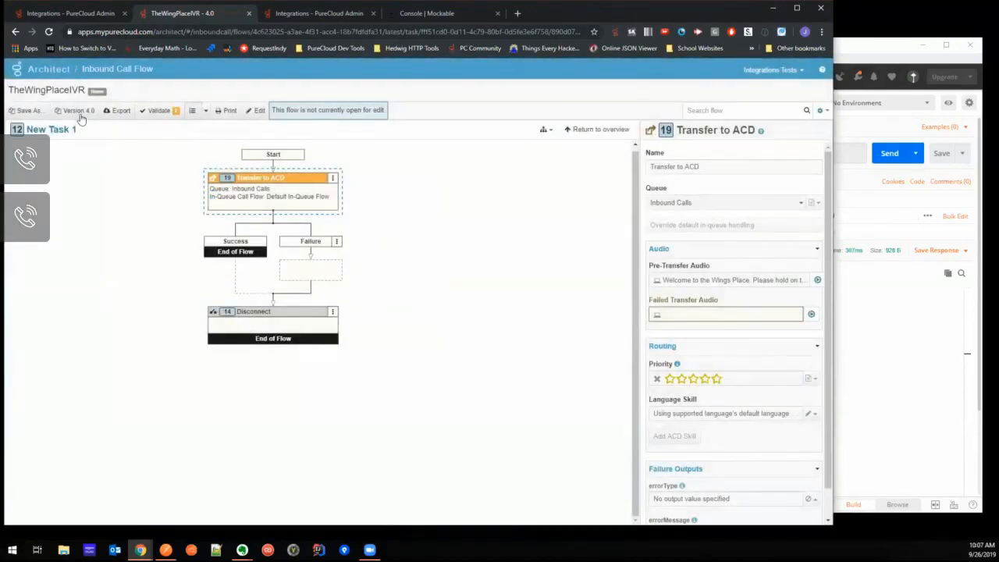
- Copy the flow's name, place a test call from PureCloud to TheWingPlaceIVR@localhost, and hang up
click(62, 17)
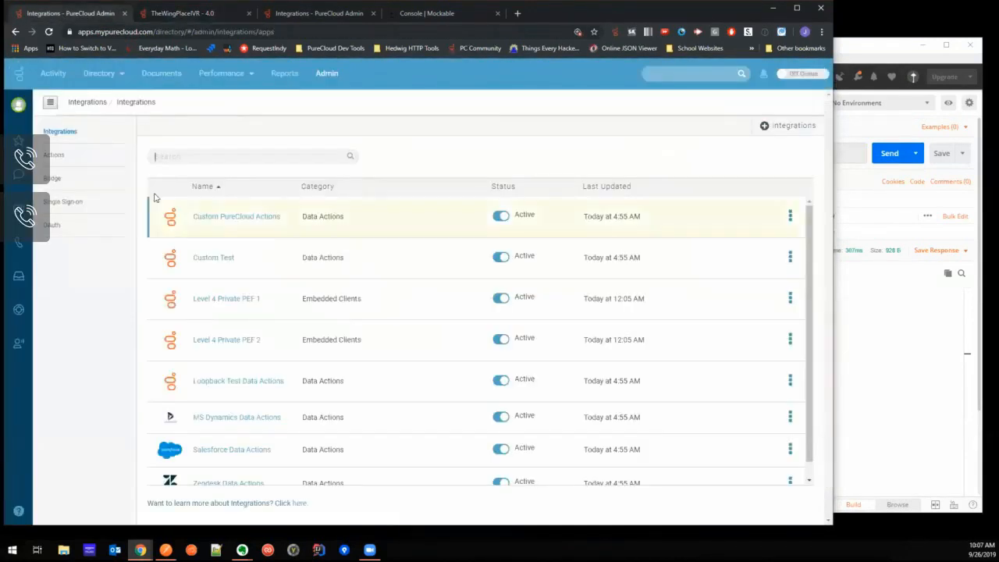
click(19, 242)
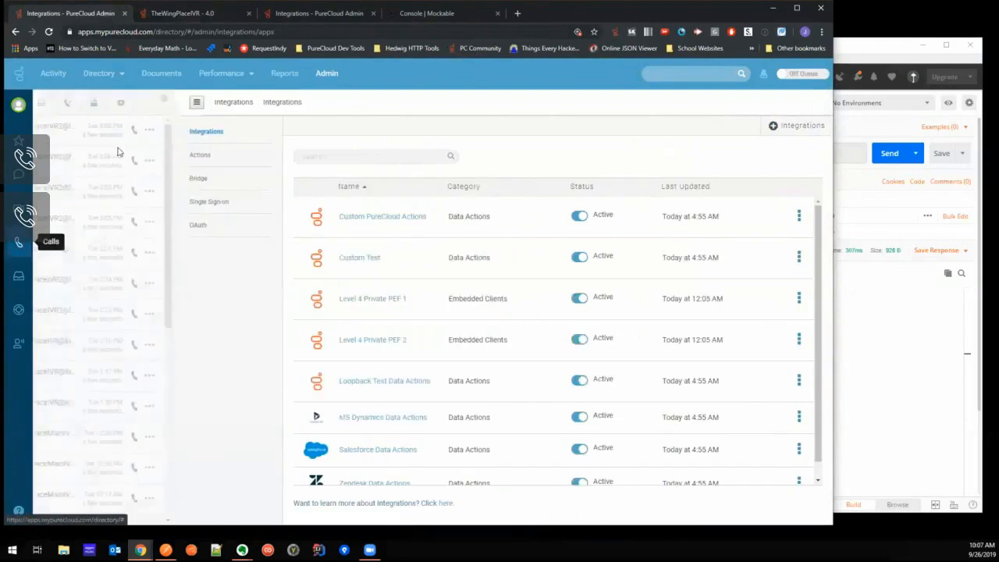
click(187, 106)
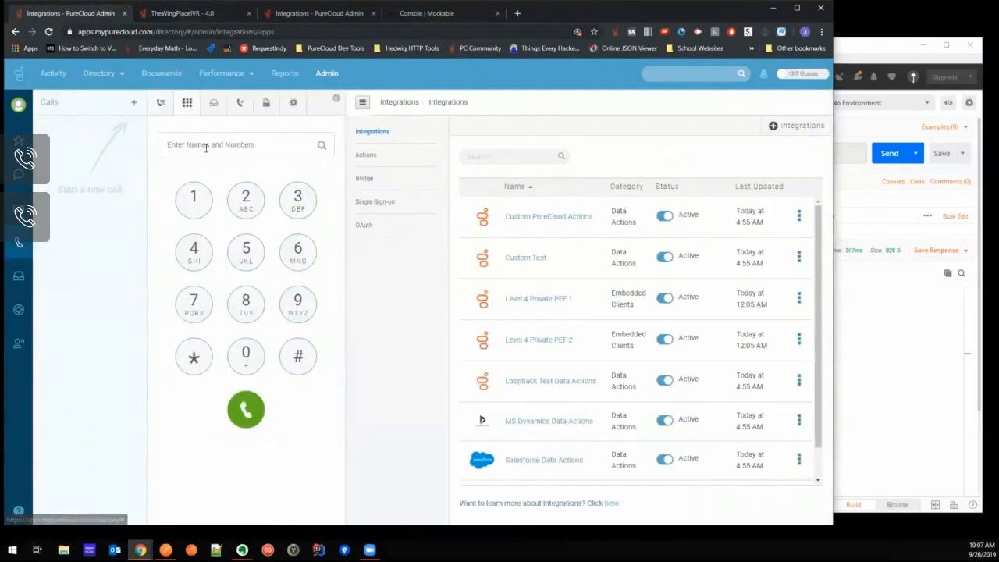
click(207, 14)
drag(86, 90, 8, 91)
key(ctrl+c)
click(65, 13)
click(218, 144)
key(ctrl+v)
text(@localhost)
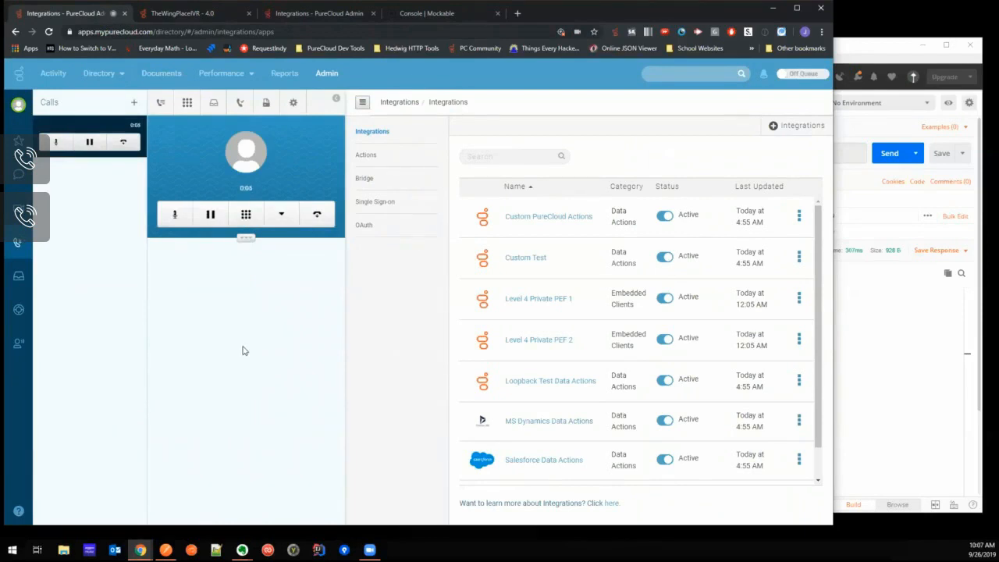
click(318, 223)
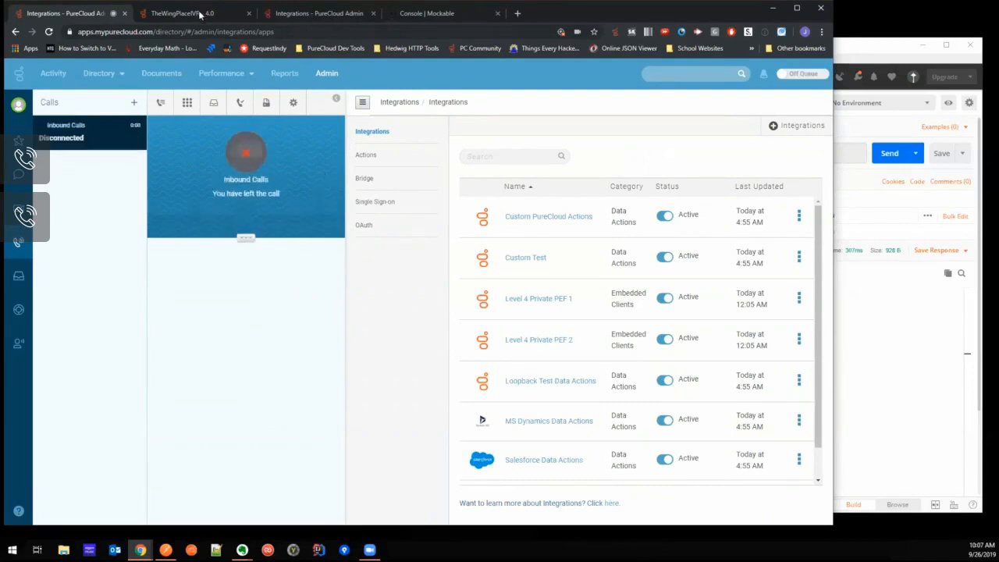
- Install the Web Services Data Actions integration from the available integrations in PureCloud Admin
click(200, 14)
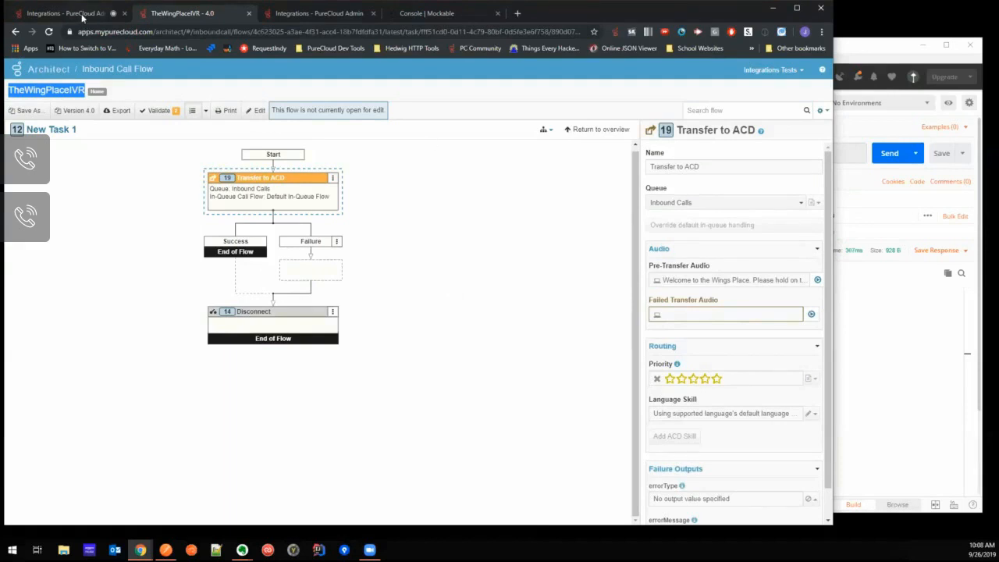
click(84, 14)
click(304, 14)
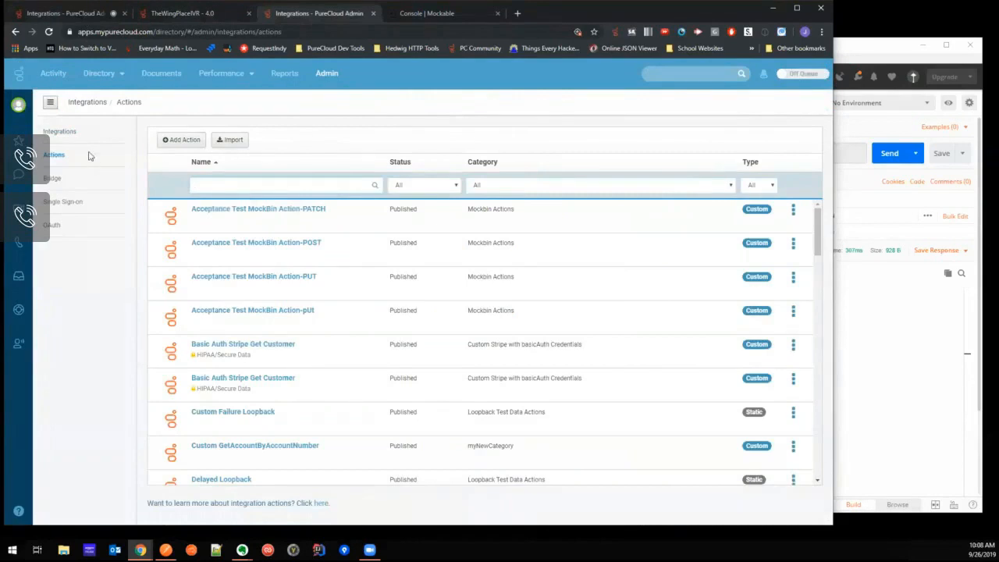
click(63, 132)
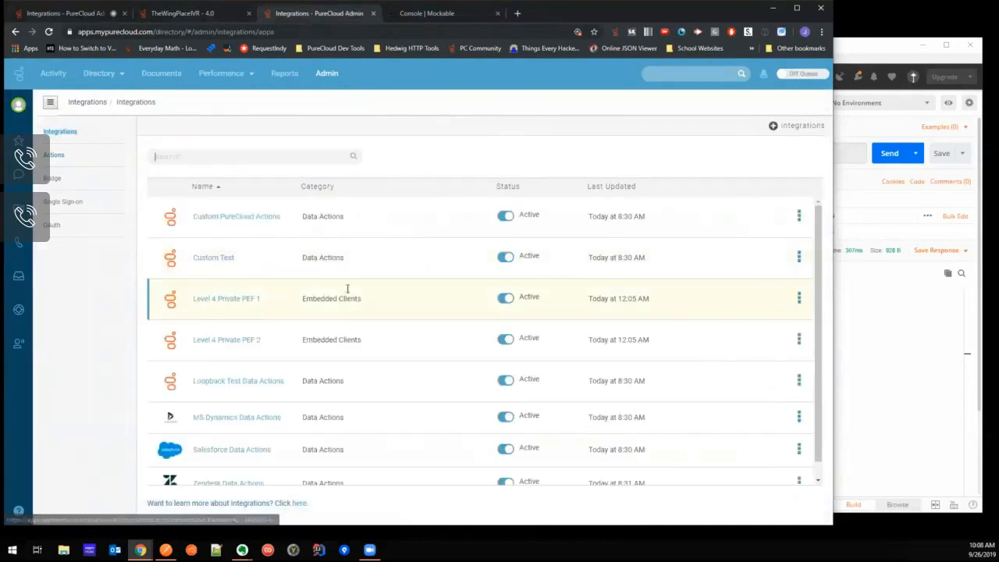
click(812, 129)
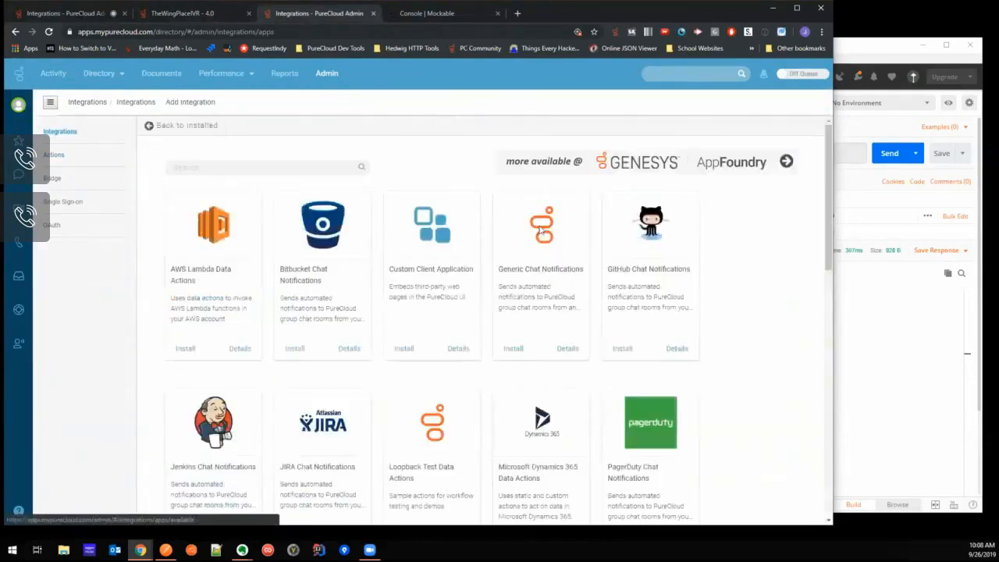
scroll(510, 363, down, 10)
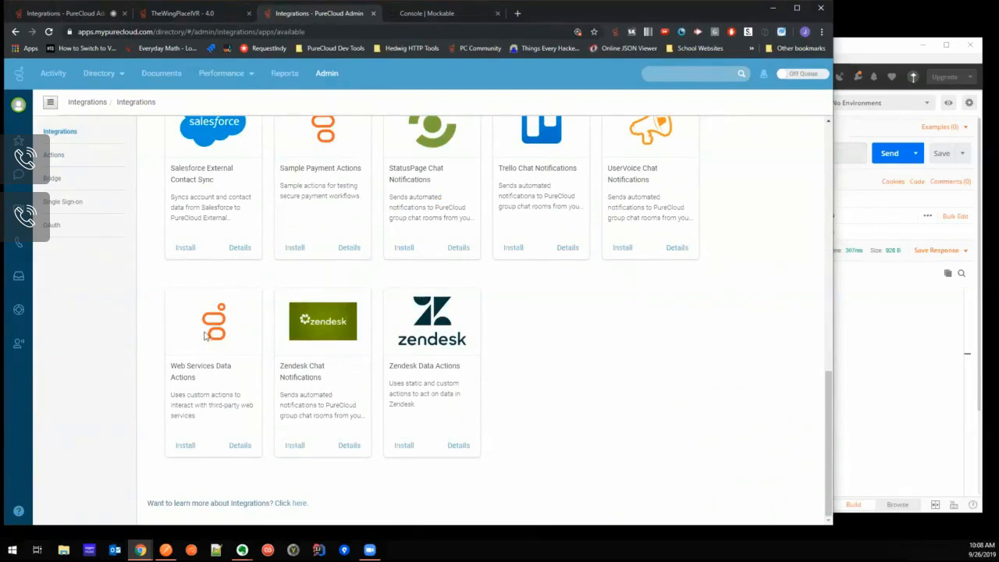
click(185, 447)
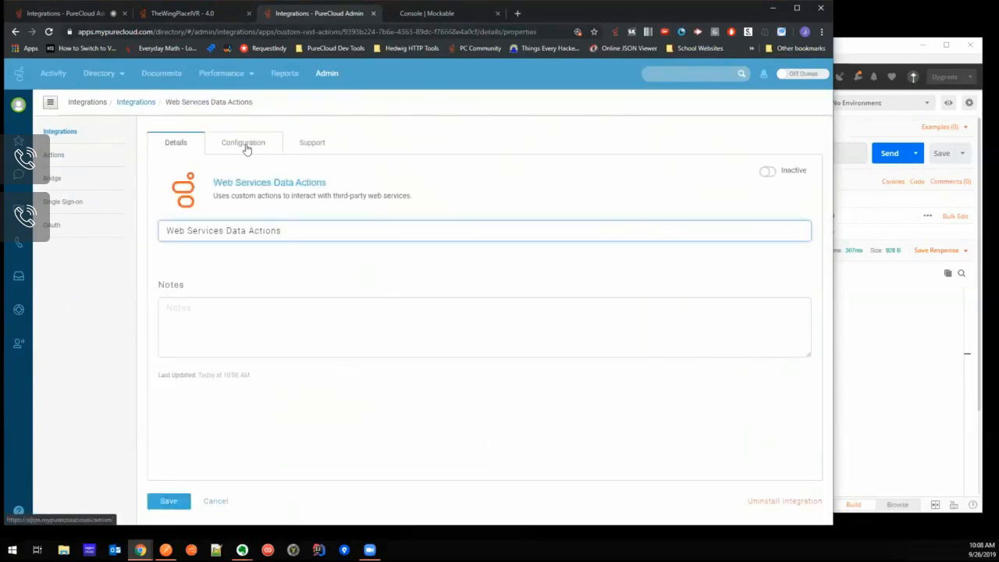
- Review the credential types offered for the Web Services Data Actions integration without configuring any
click(246, 145)
click(191, 223)
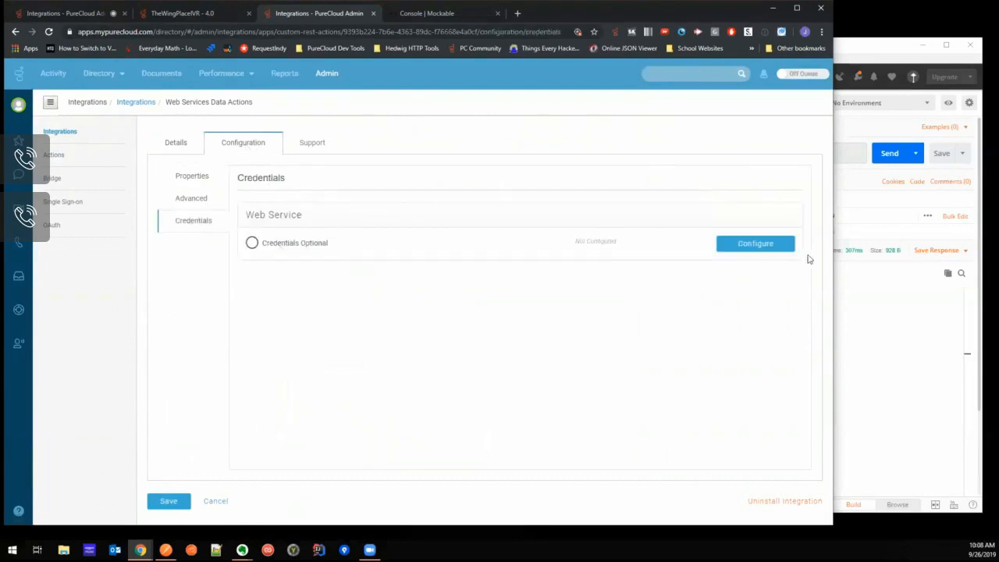
click(789, 250)
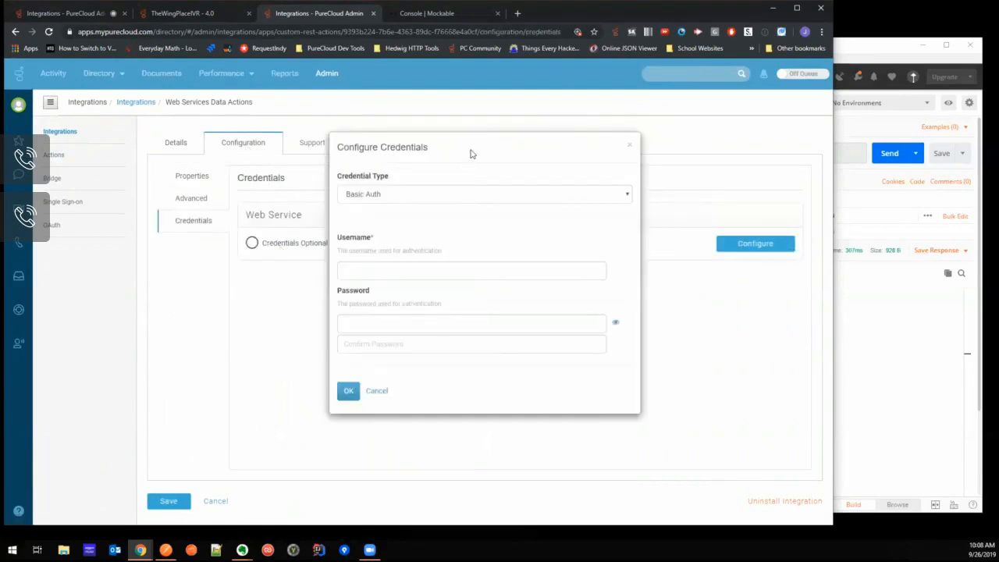
click(438, 197)
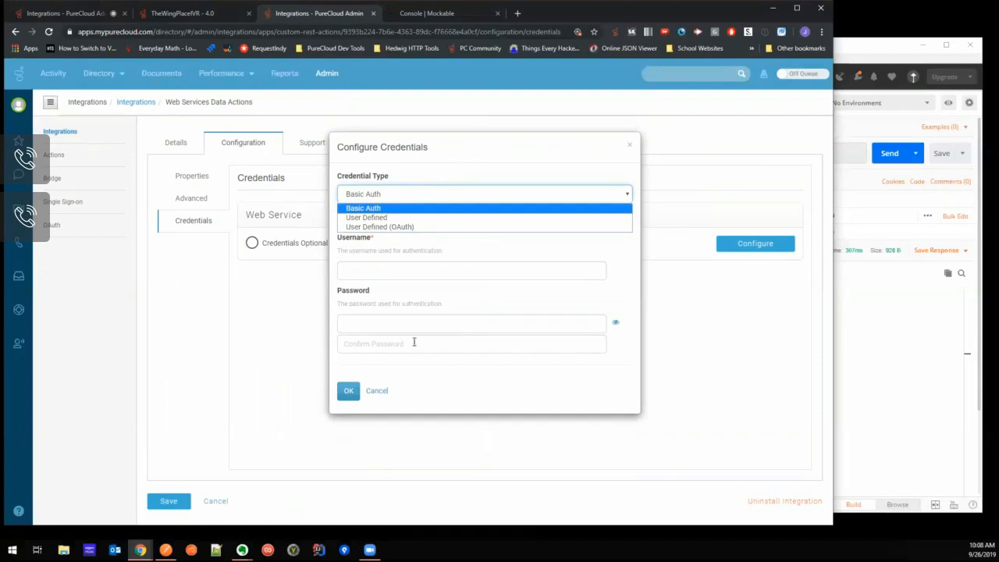
click(376, 392)
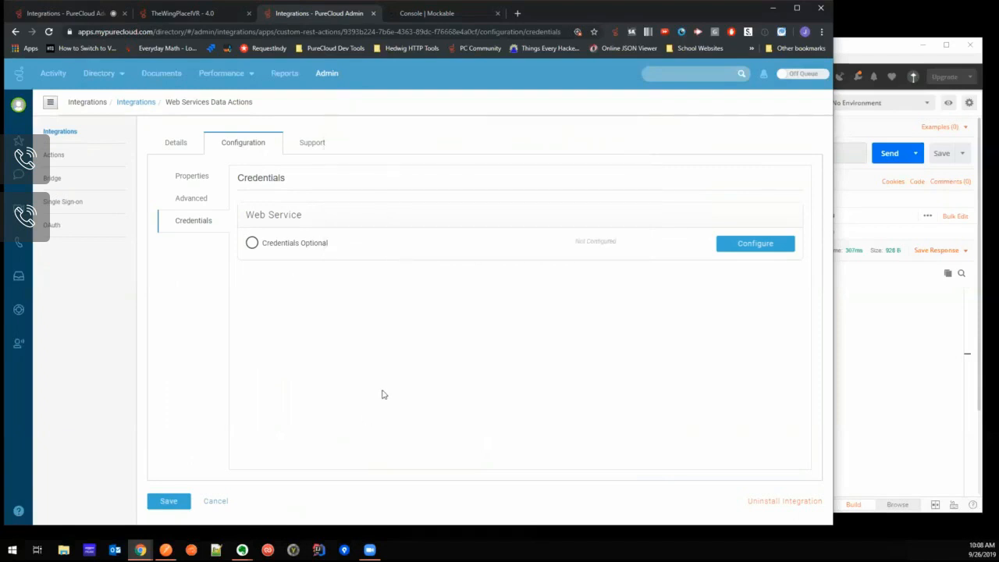
- Activate the Web Services Data Actions integration and save it
click(183, 143)
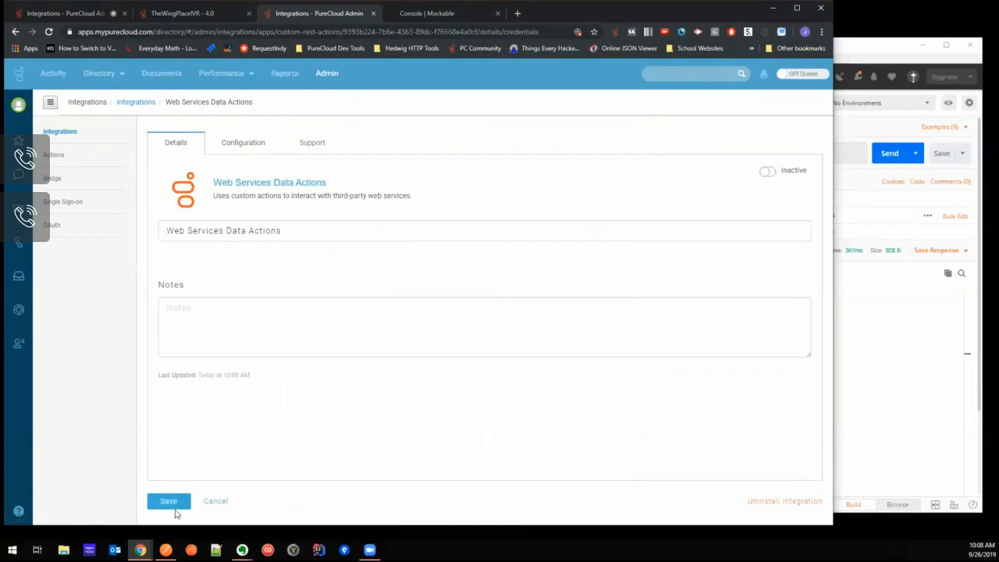
click(768, 173)
click(348, 211)
click(167, 501)
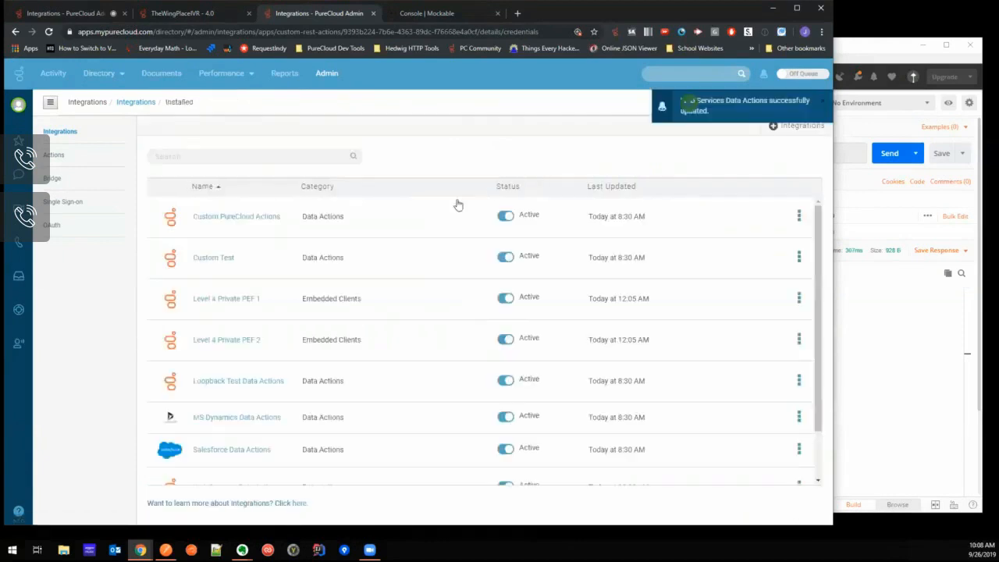
- Rename the Custom Test integration as The Wings Place Integration and save it
scroll(438, 290, down, 2)
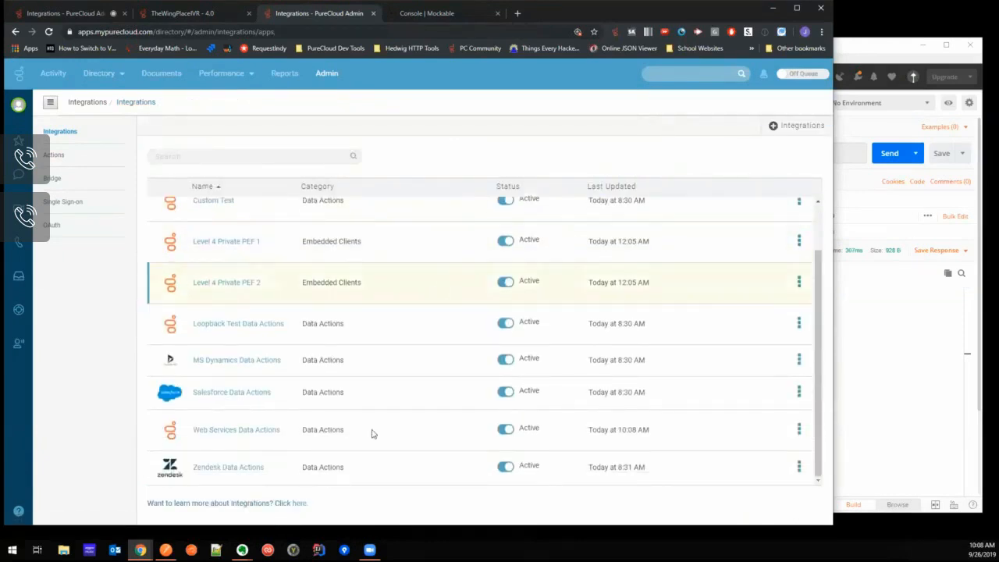
scroll(351, 437, up, 2)
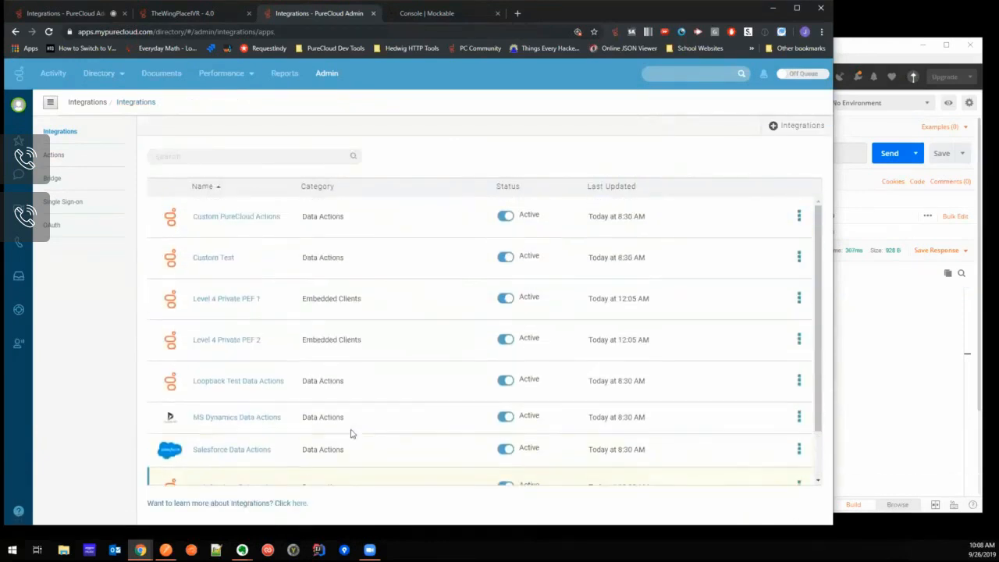
click(203, 259)
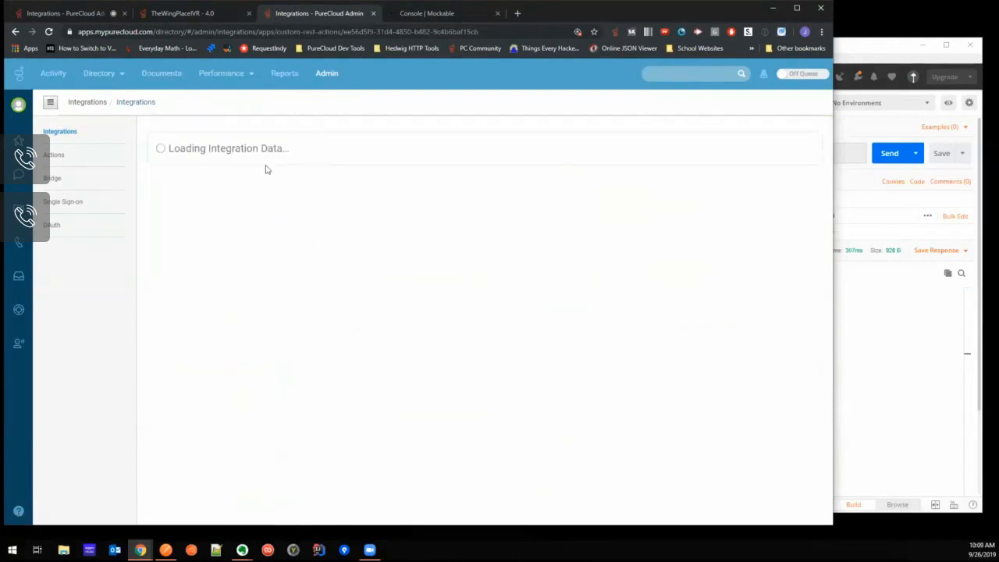
click(254, 229)
drag(255, 230, 152, 225)
text(The Wings Place Integration)
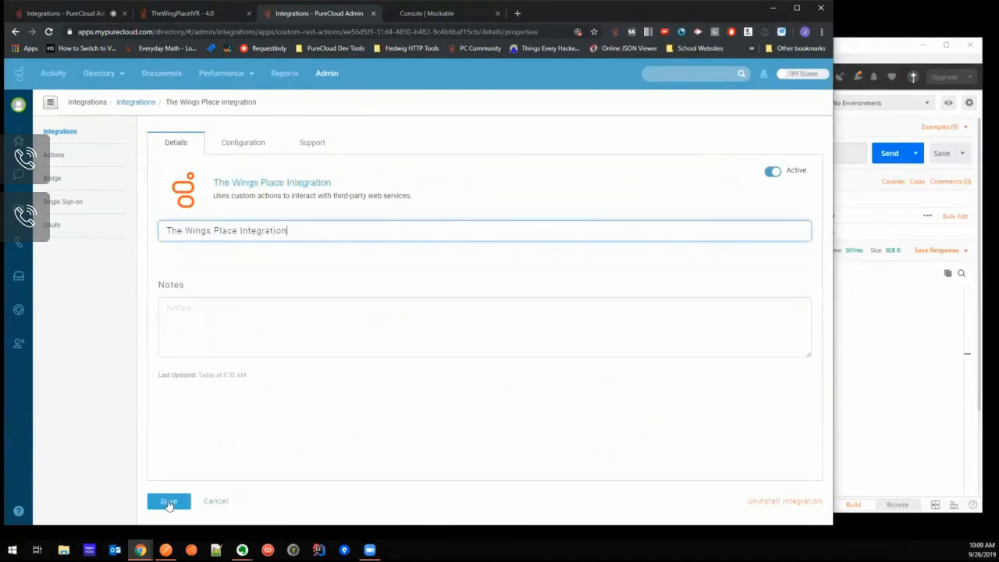
click(165, 498)
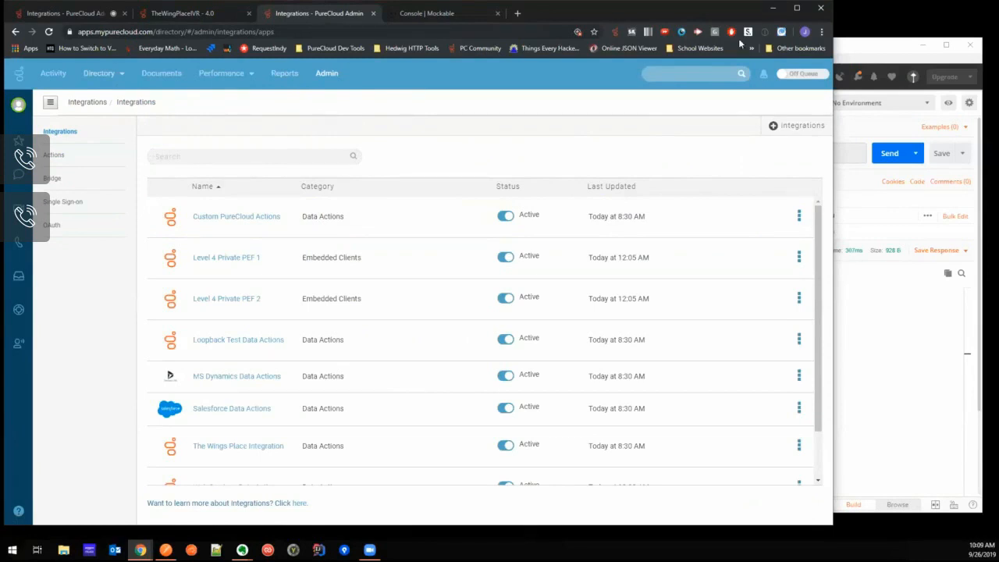
- Switch to Postman, examine the Lookup Customer request's URL and phone number parameter, and send the GET request
click(858, 52)
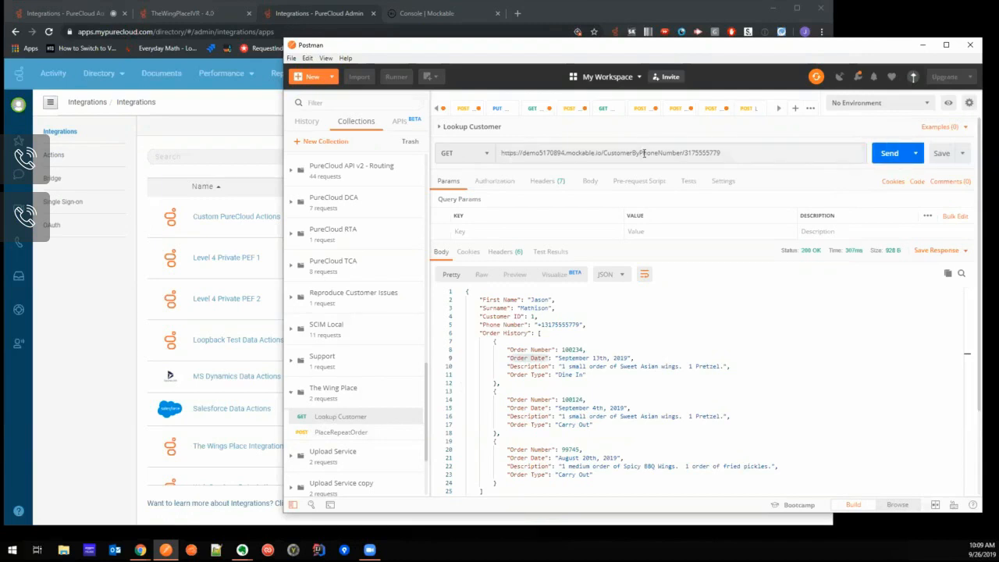
triple_click(674, 153)
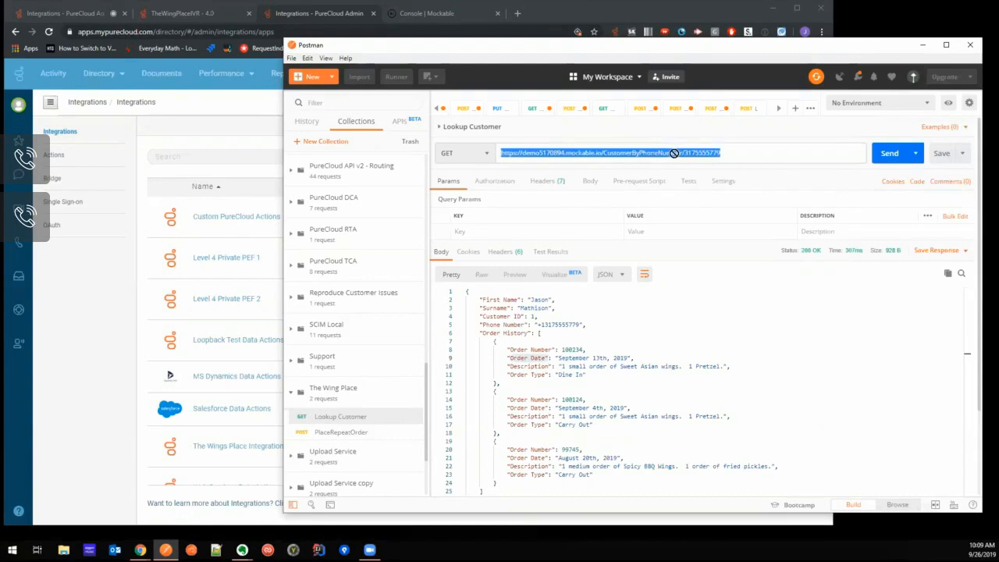
click(626, 153)
drag(722, 153, 687, 153)
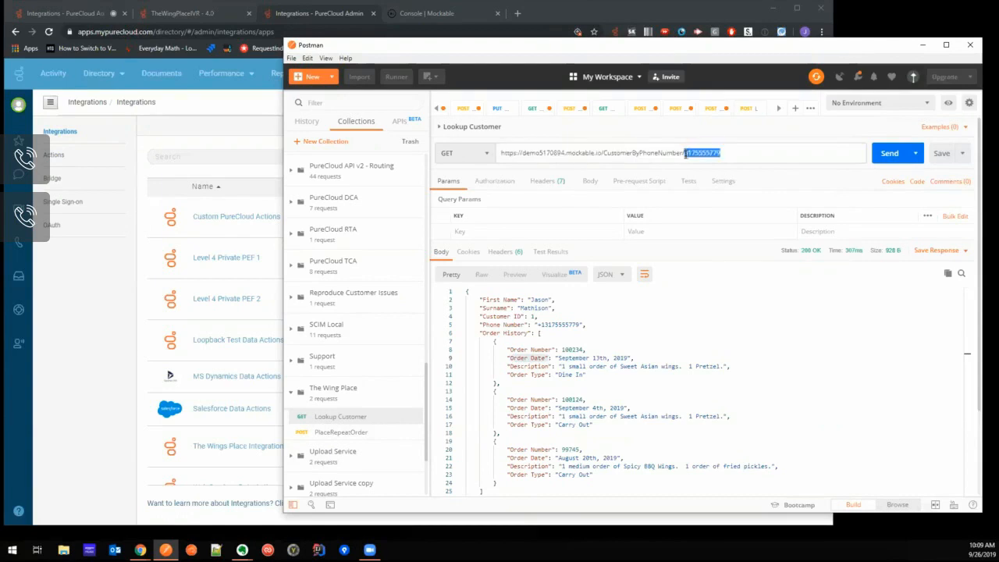
click(882, 154)
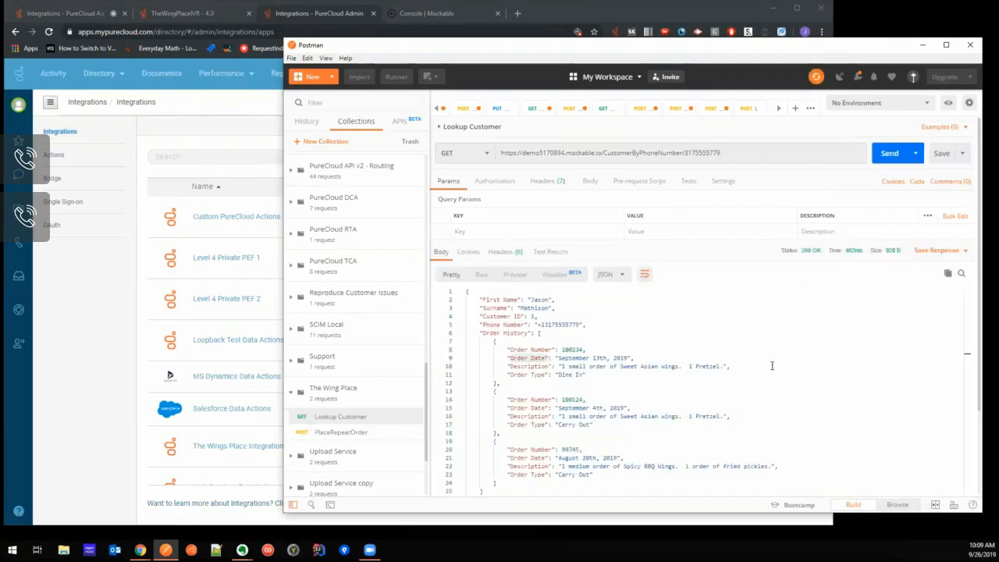
- Switch to the Mockable console and examine the customer lookup mock's path, verb, response settings and JSON response body
click(436, 15)
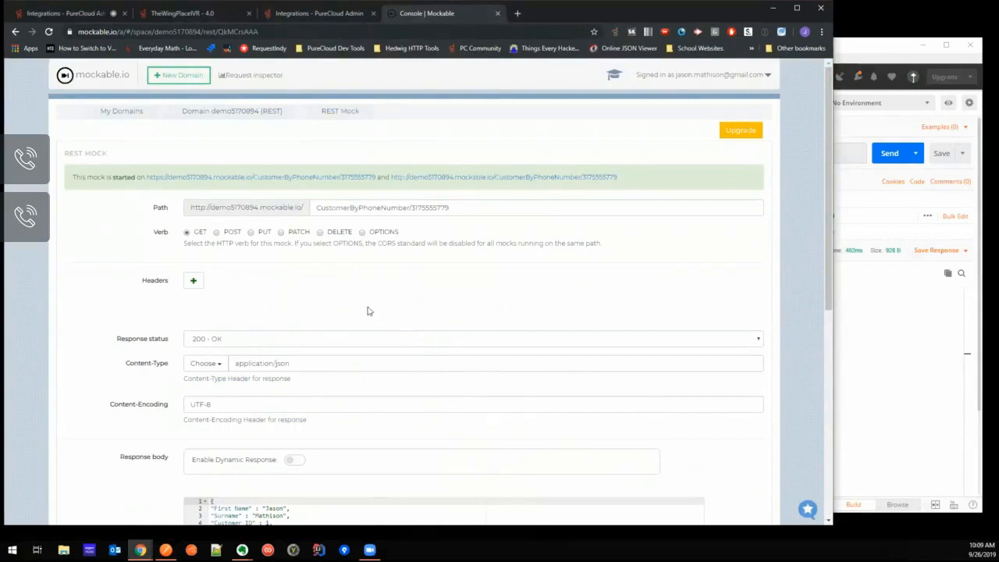
scroll(430, 313, down, 2)
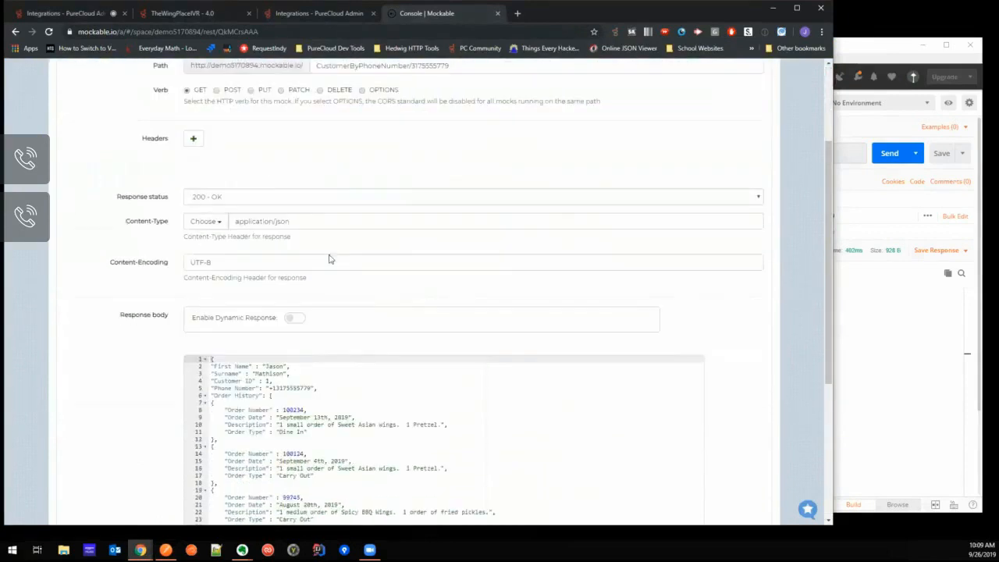
scroll(447, 398, down, 1)
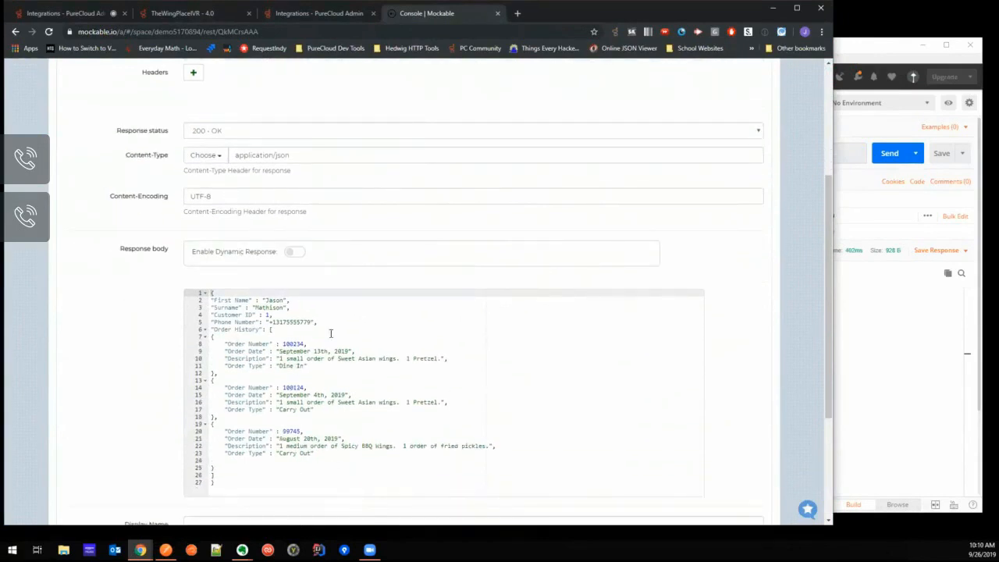
scroll(341, 357, up, 3)
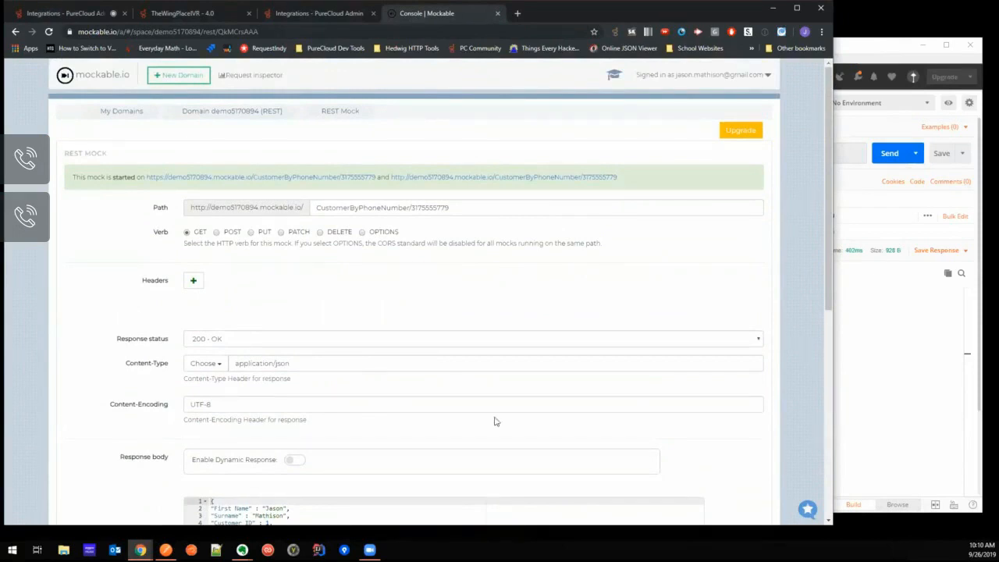
scroll(435, 256, down, 5)
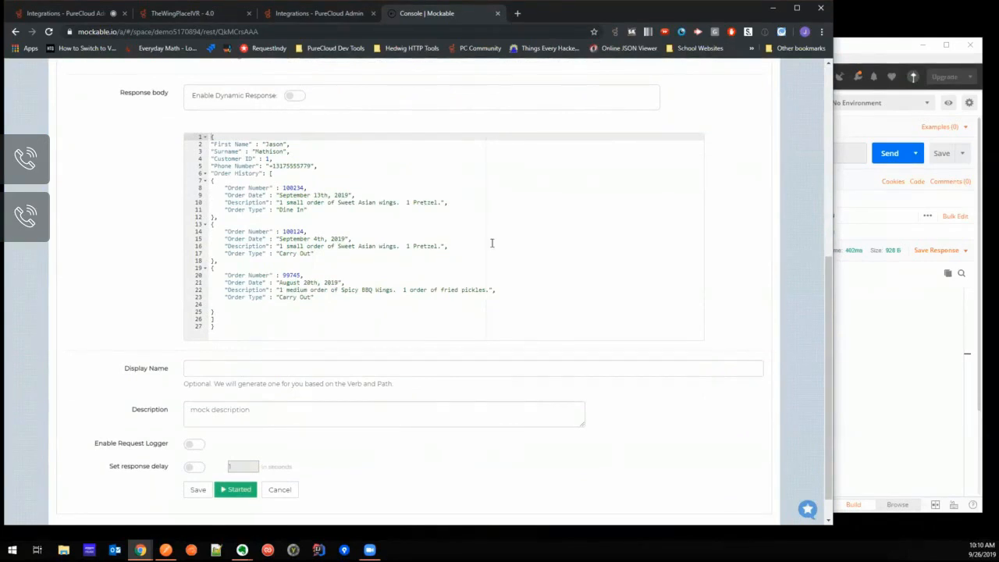
scroll(552, 256, up, 5)
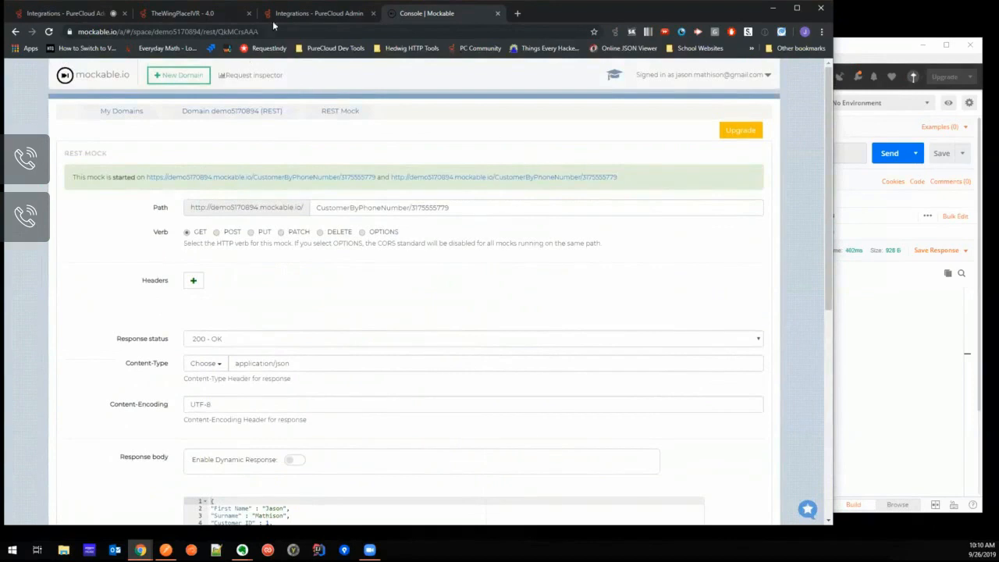
- In PureCloud Admin, add an action named "Lookup Customer By Phone Number" that uses The Wings Place Integration
click(300, 17)
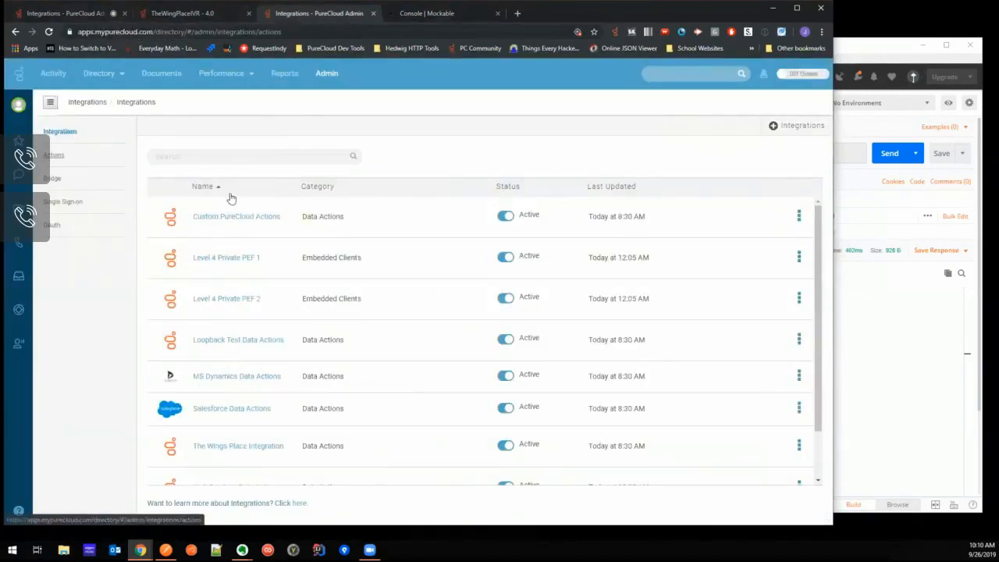
click(53, 155)
click(190, 144)
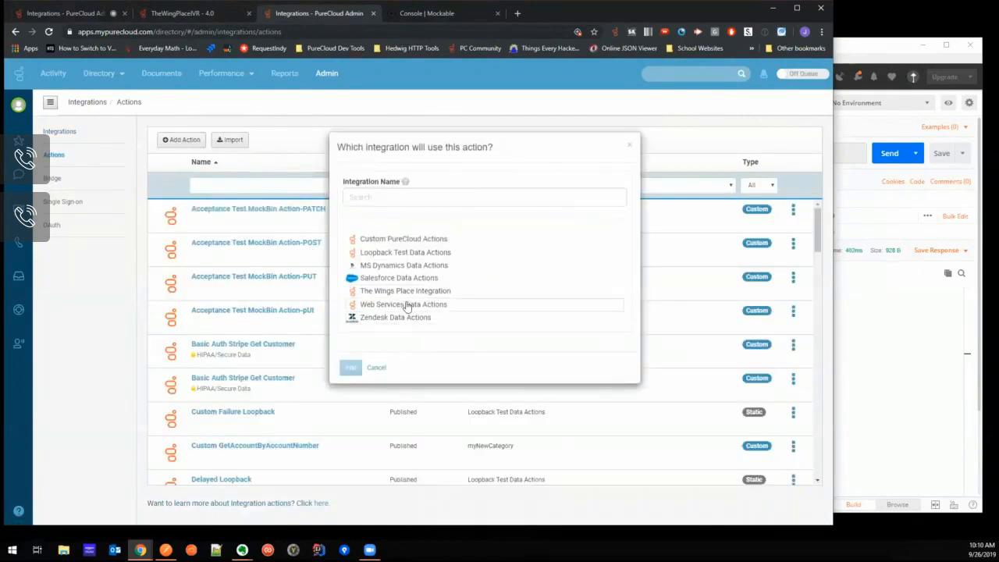
click(406, 292)
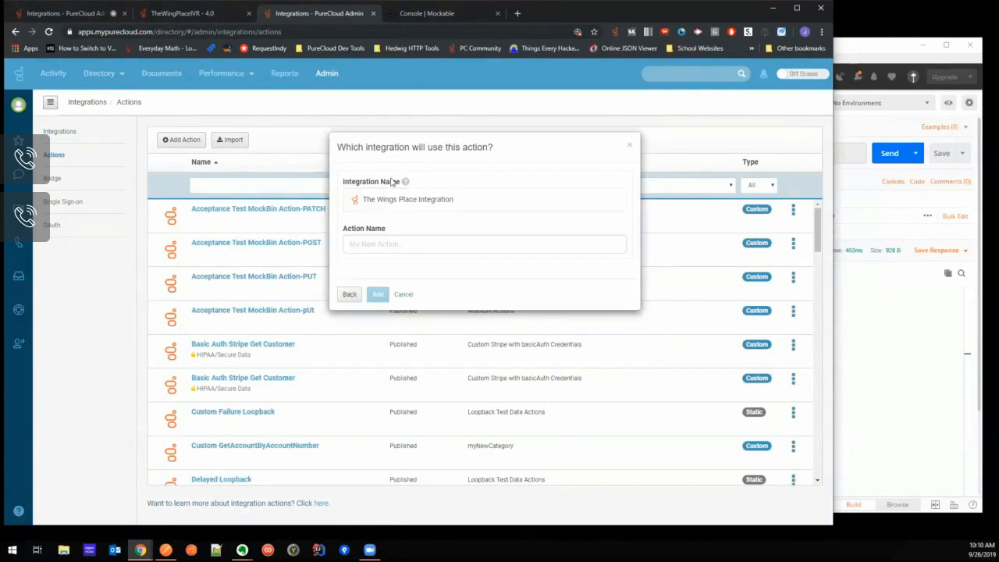
click(378, 244)
text(LOoo)
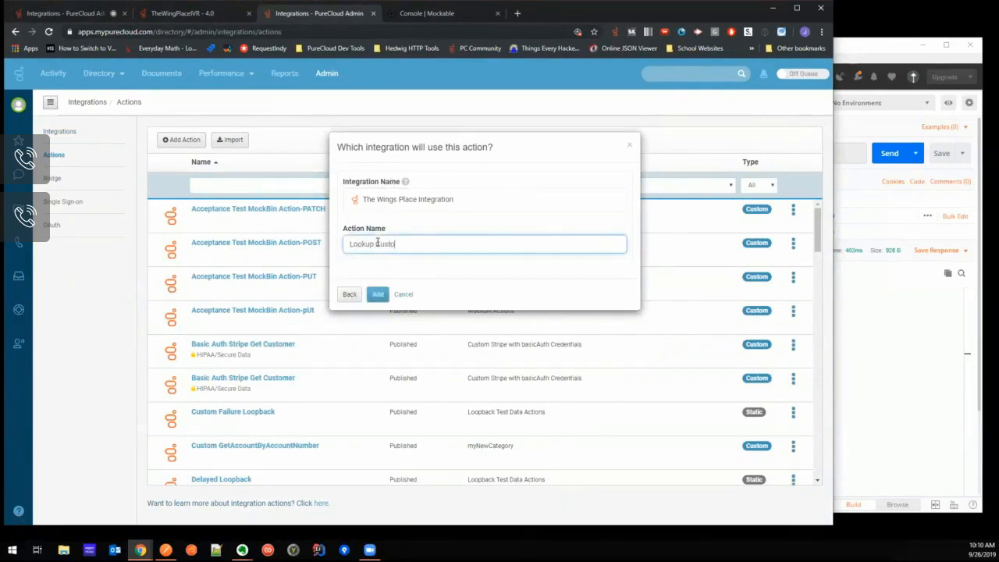
text(up Customer By Phone Number)
click(378, 295)
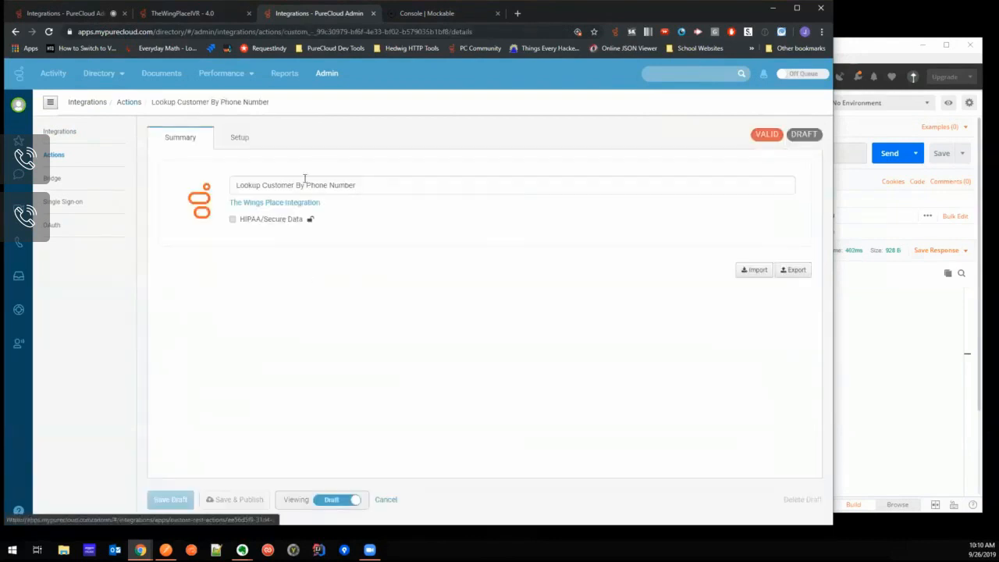
- Copy the full Lookup Customer request URL from Postman into the new action's Request URL Template in PureCloud
click(244, 140)
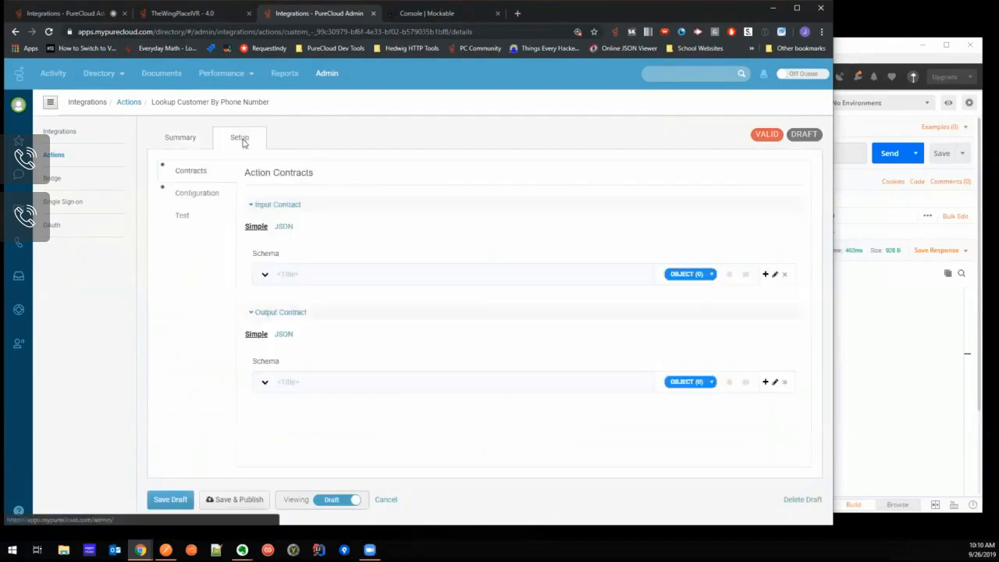
click(201, 195)
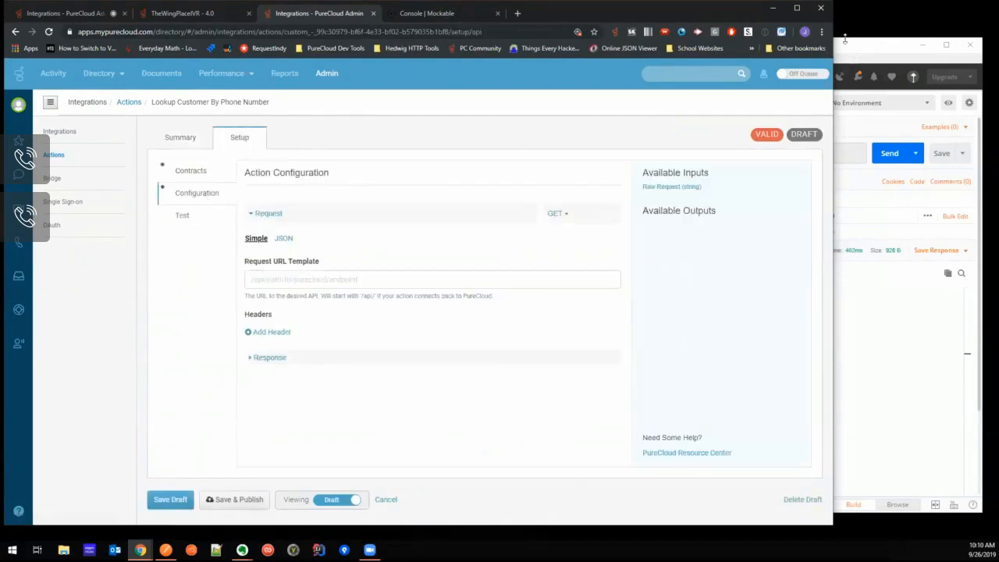
click(832, 55)
drag(744, 155, 508, 148)
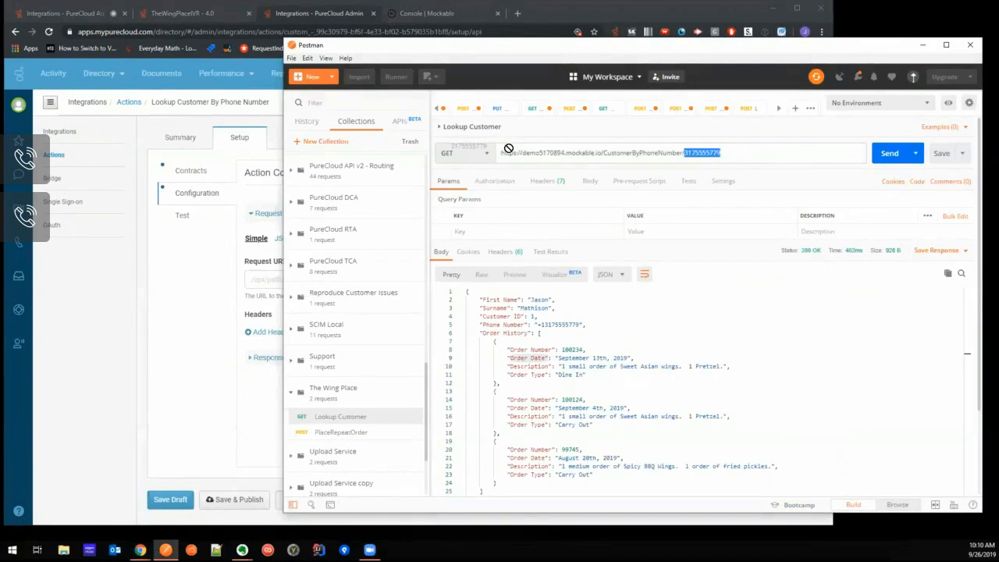
click(772, 152)
drag(760, 152, 504, 154)
key(ctrl+c)
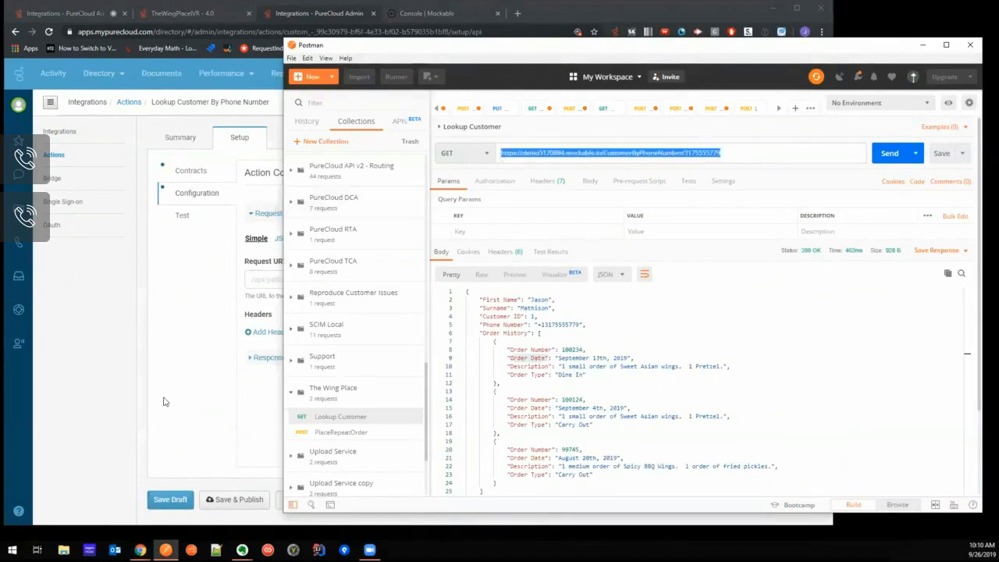
click(279, 275)
click(291, 281)
key(ctrl+v)
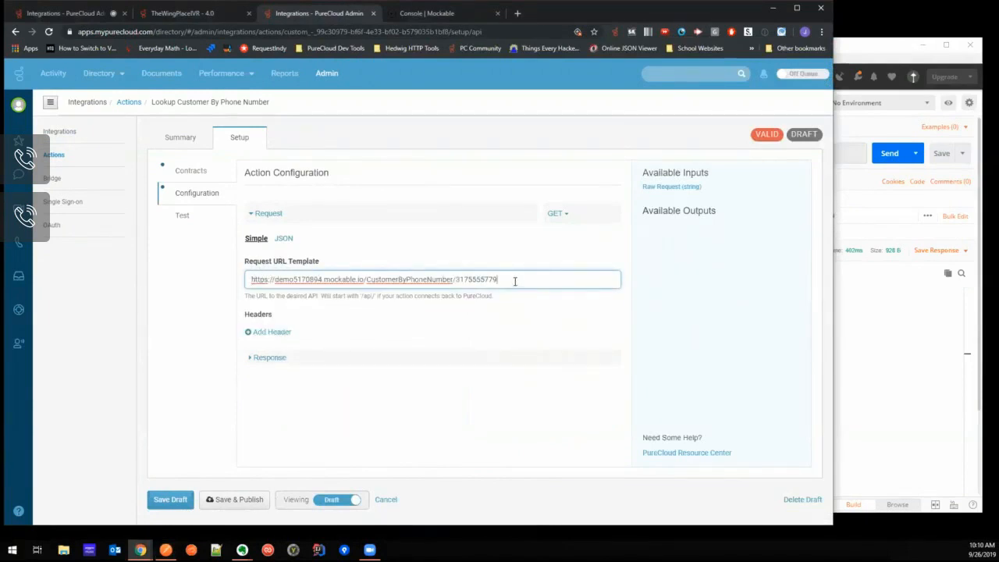
- Run the action test without inputs and examine its flattened JSON output
click(196, 215)
click(285, 298)
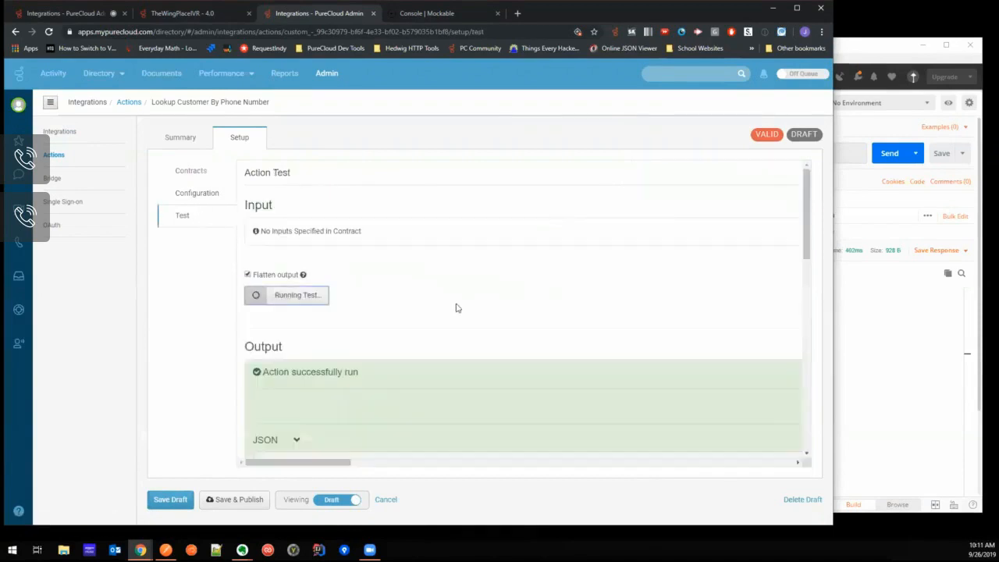
scroll(404, 359, down, 2)
click(296, 337)
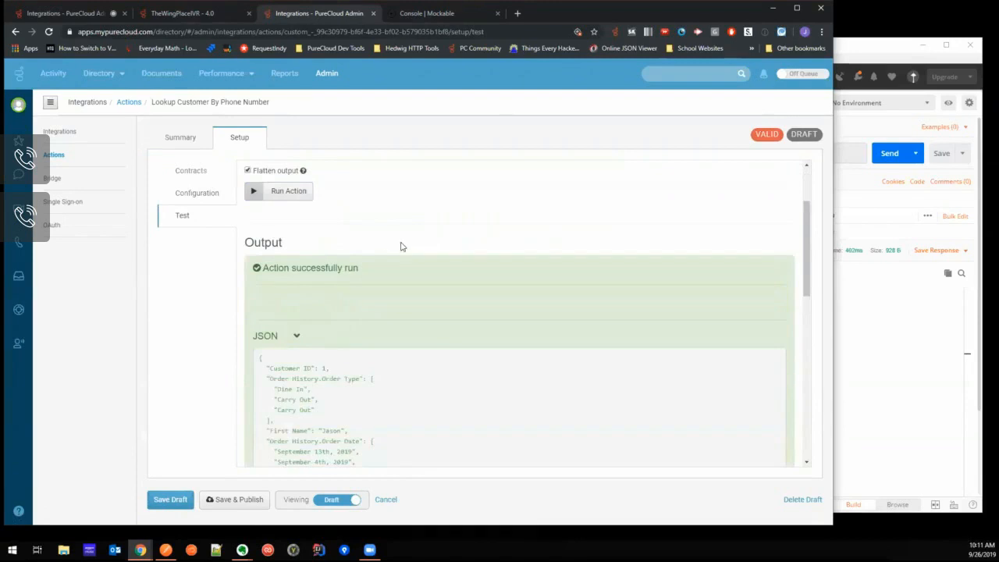
scroll(389, 265, down, 1)
scroll(346, 279, up, 3)
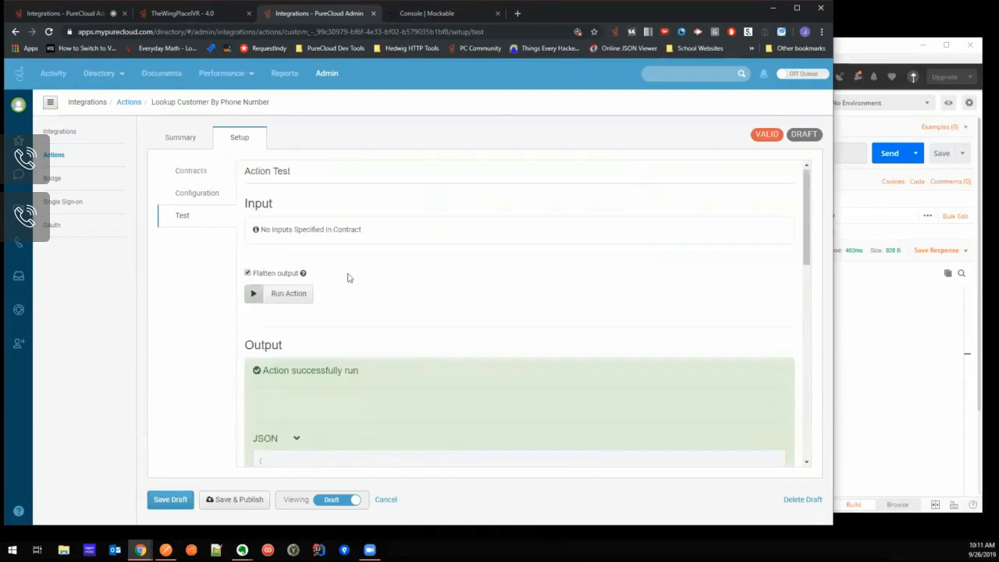
- Check the hard-coded phone number in the request URL, and add a string property named PhoneNumber to the input contract
click(198, 194)
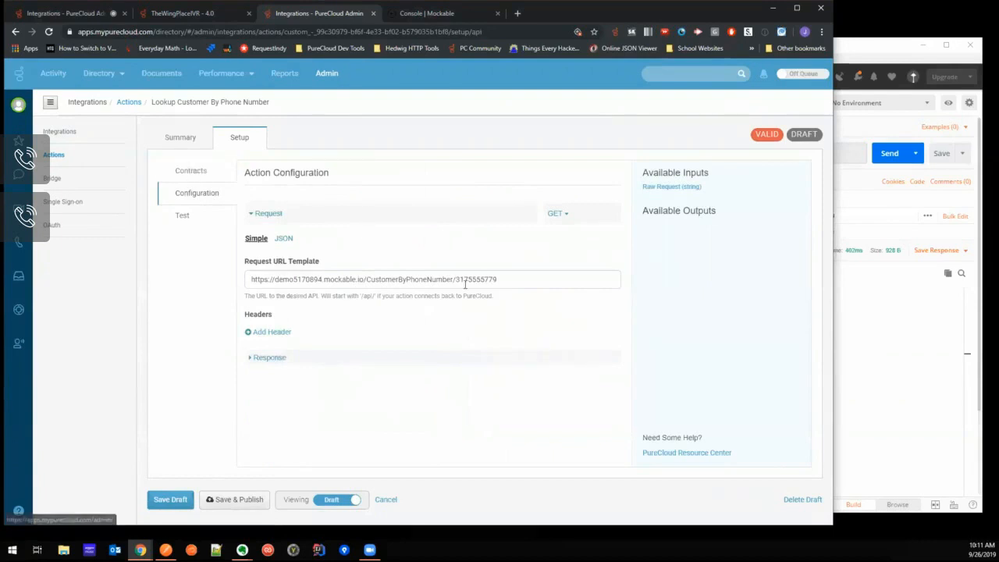
drag(456, 279, 504, 279)
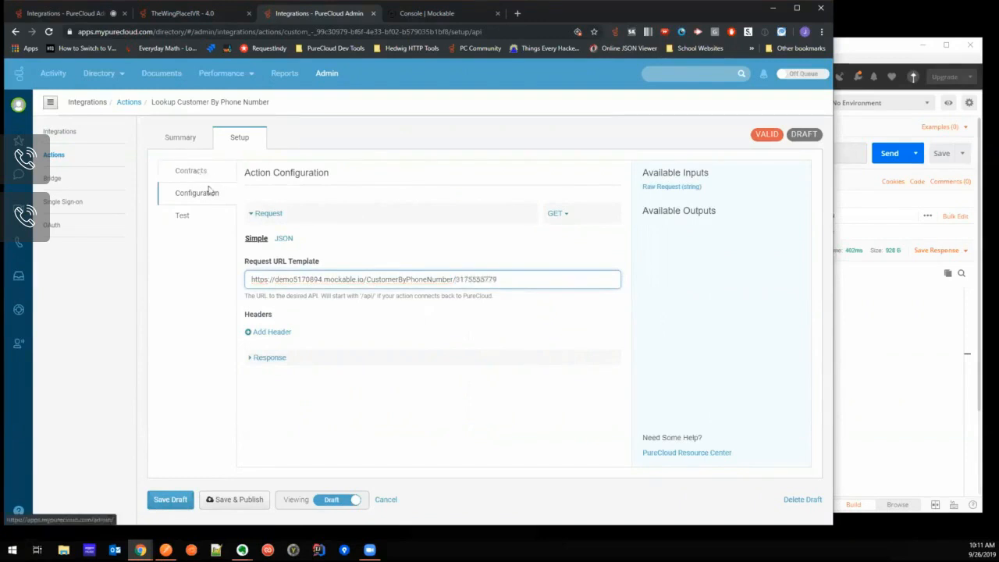
click(195, 175)
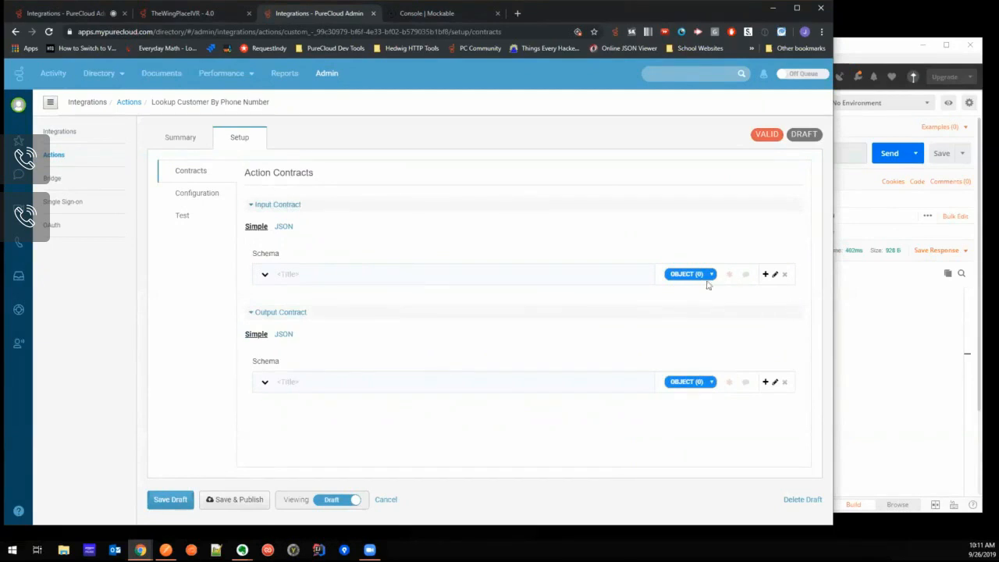
click(765, 275)
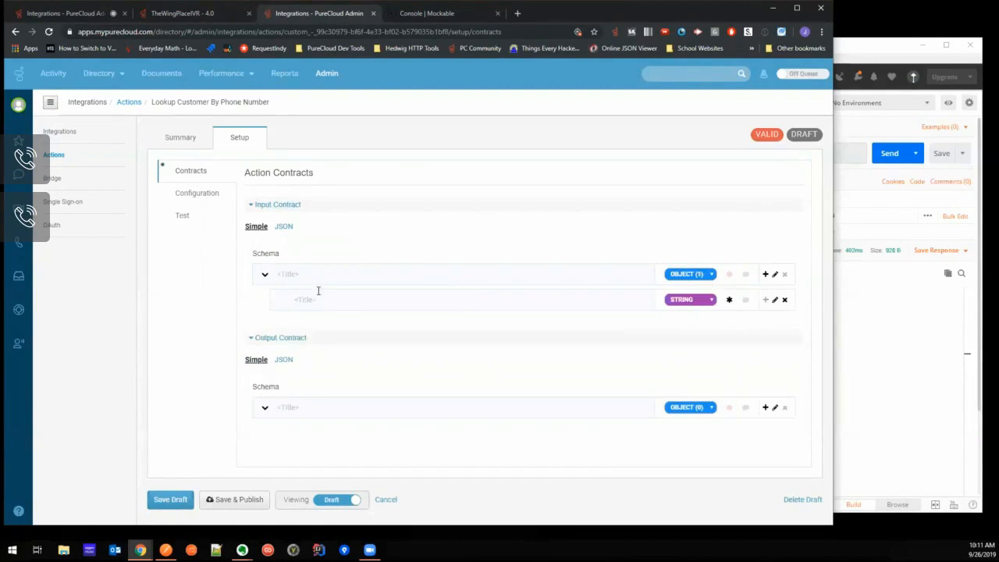
text(Ph)
mouse_move(343, 300)
mouse_down()
mouse_move(295, 302)
mouse_move(333, 304)
mouse_up()
click(363, 302)
double_click(323, 300)
click(326, 300)
- Replace the hard-coded phone number in the Request URL Template with the input variable ${input.PhoneNumber}
click(200, 194)
drag(458, 278, 513, 281)
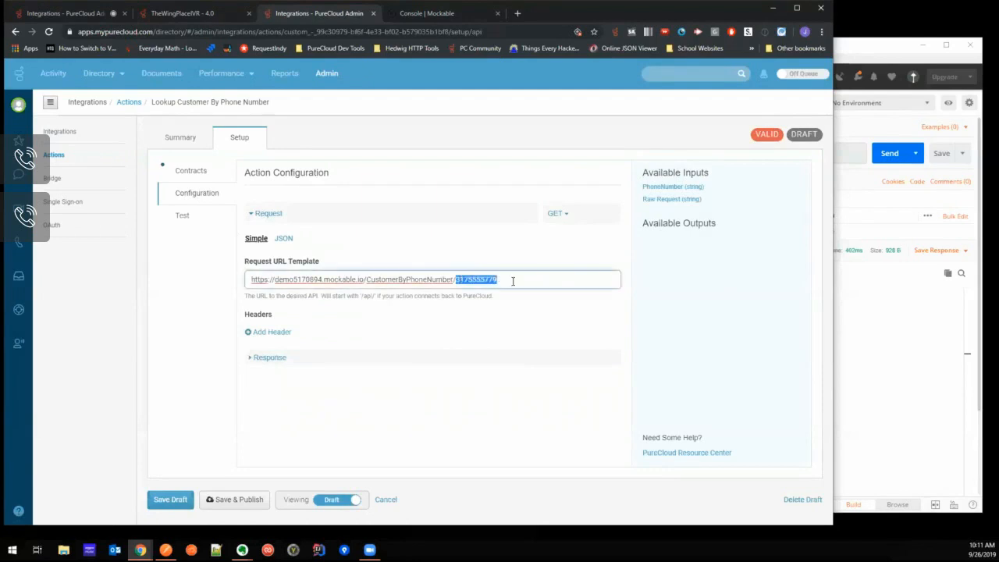
key(BackSpace)
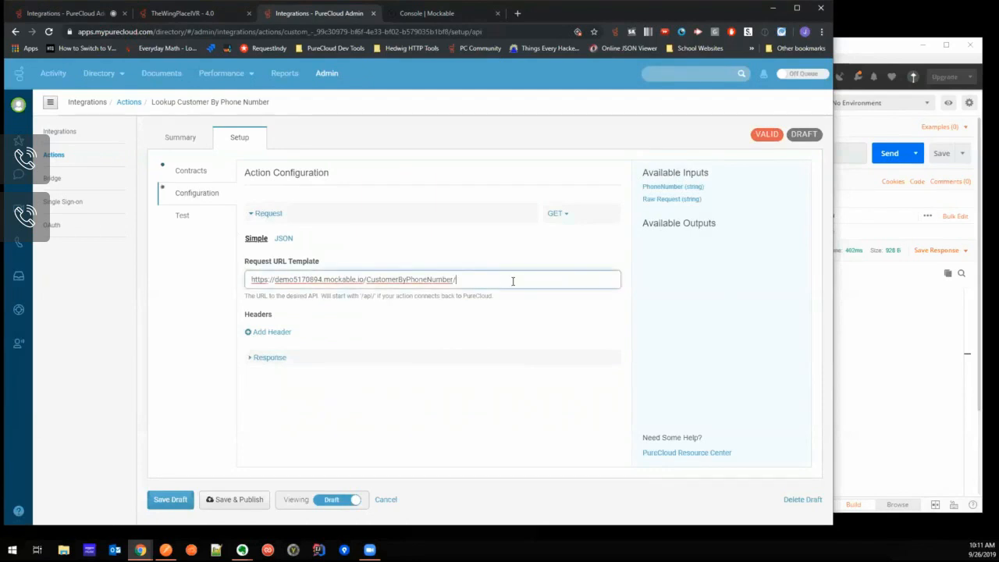
click(670, 188)
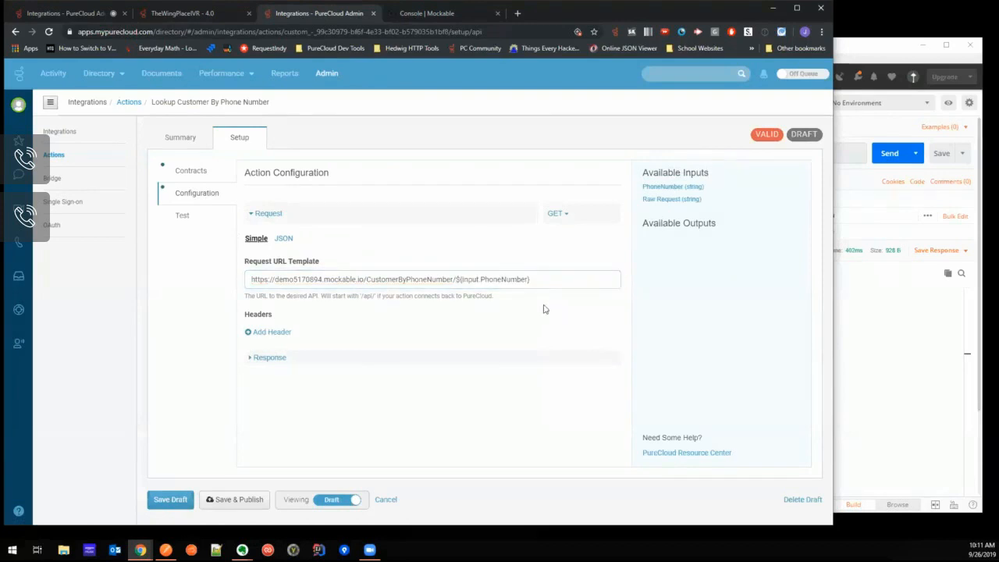
- Test the action with the sample customer's phone number as the PhoneNumber input and examine the JSON output
click(179, 225)
click(289, 243)
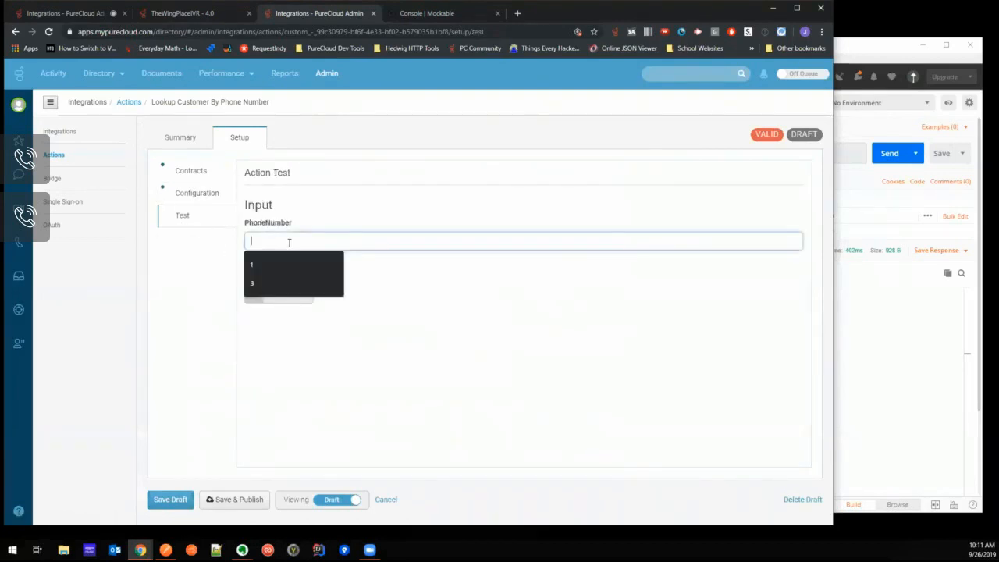
text(31755)
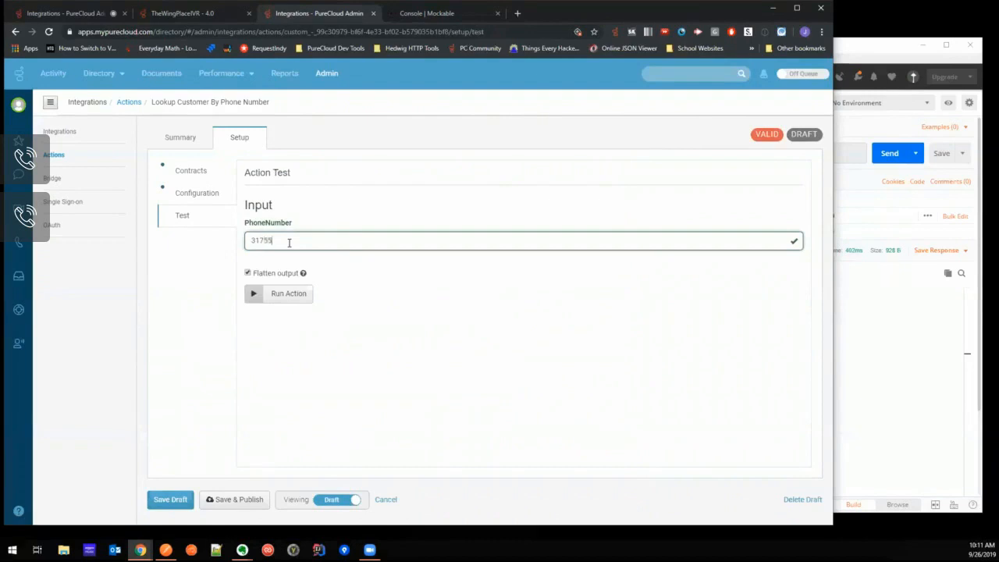
text(557779)
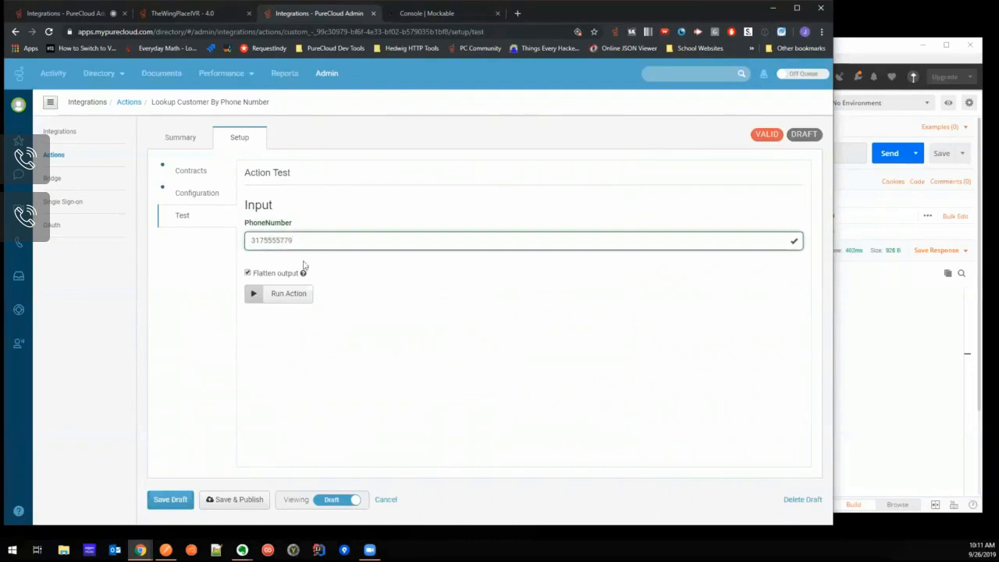
click(291, 300)
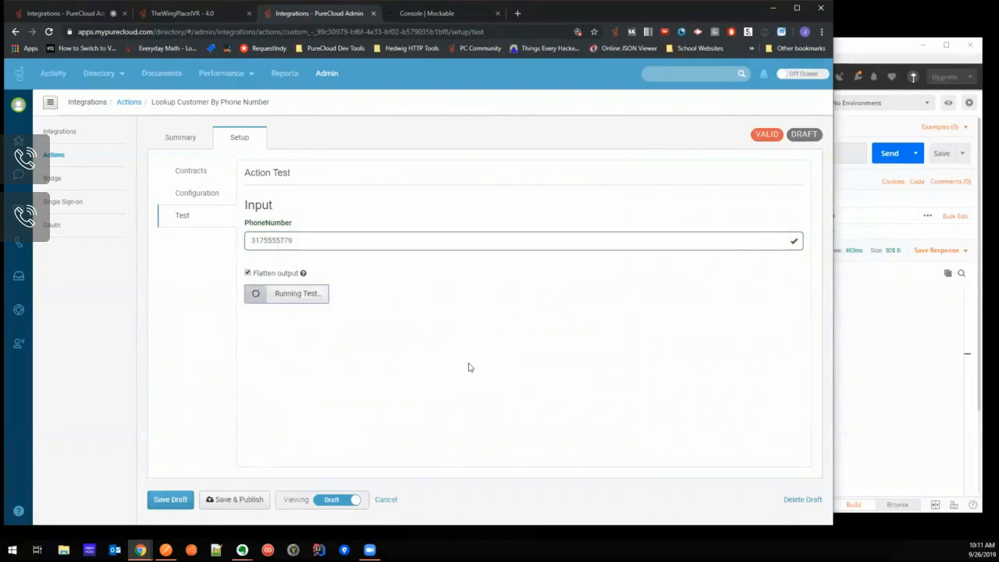
scroll(299, 337, down, 1)
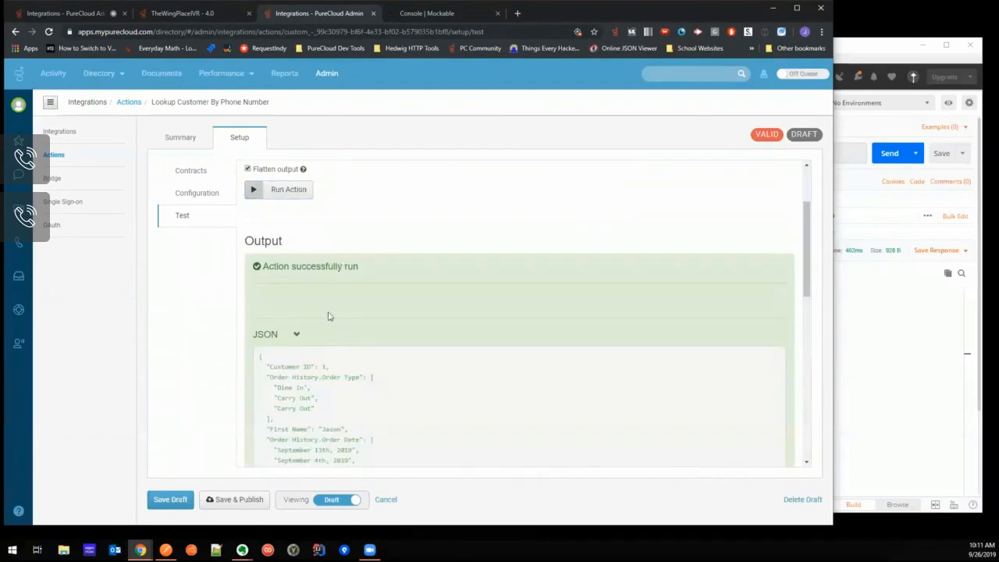
scroll(428, 357, down, 2)
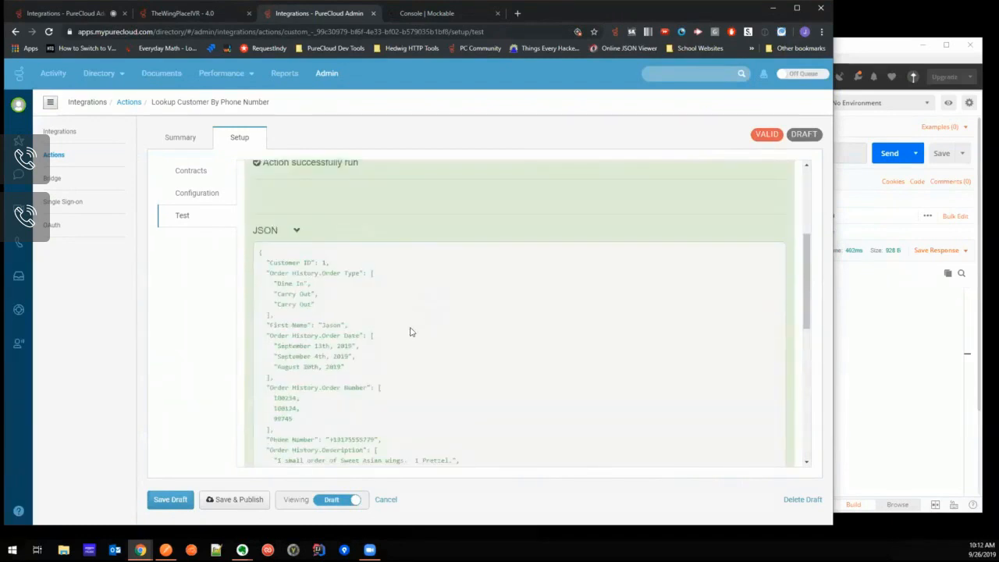
scroll(432, 351, up, 4)
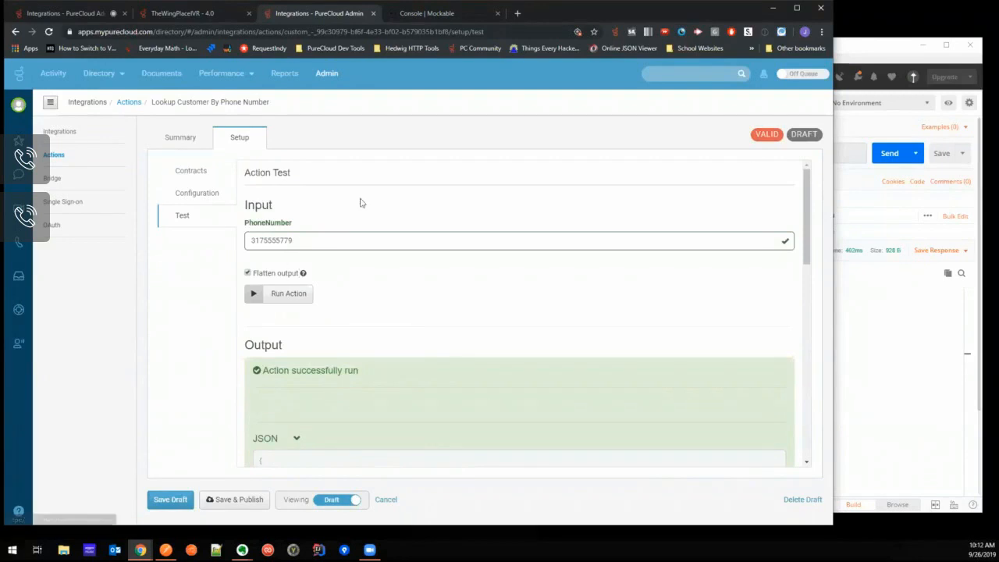
- Add a string property named First Name to the output contract, copying the field name from the Postman response
click(901, 308)
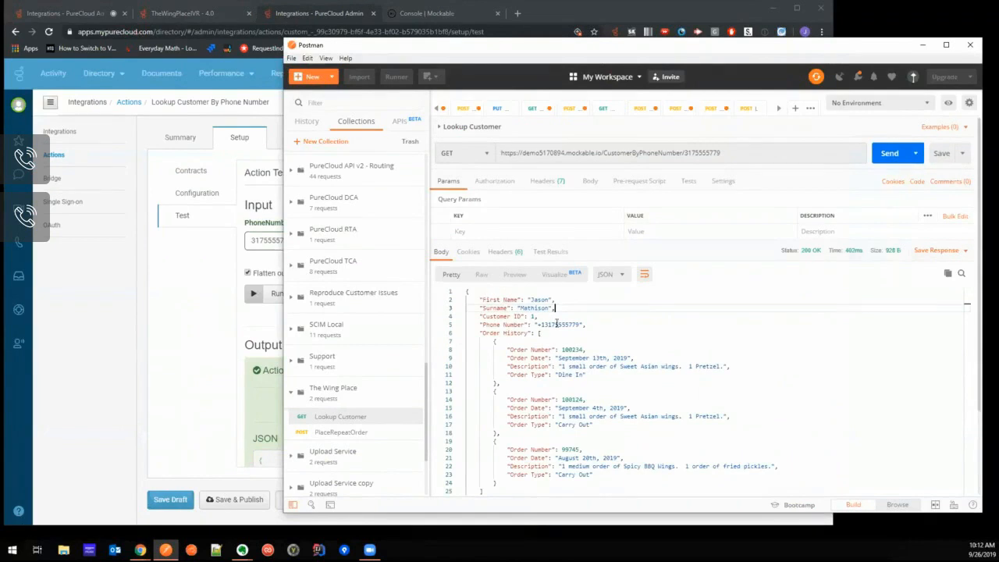
click(190, 173)
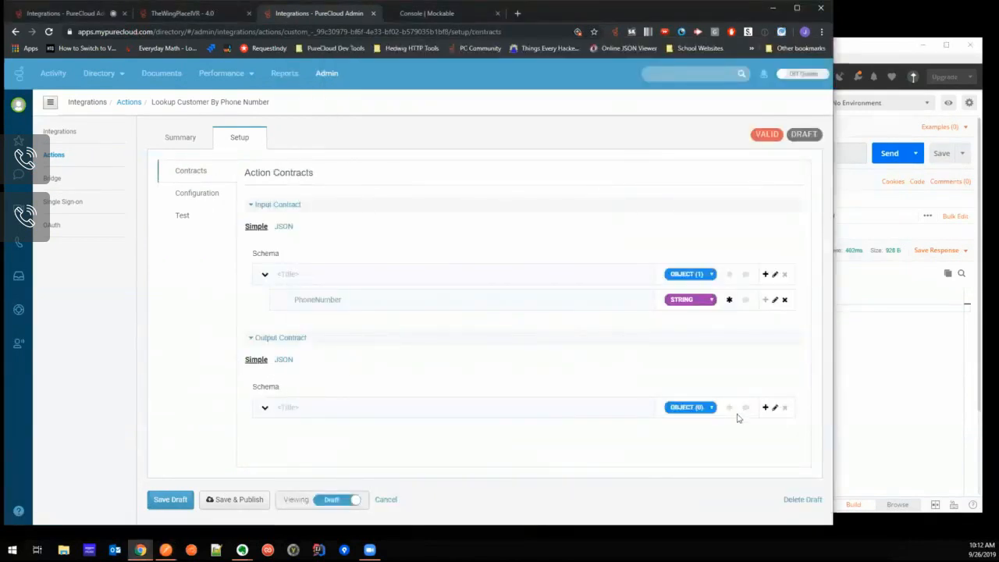
click(765, 407)
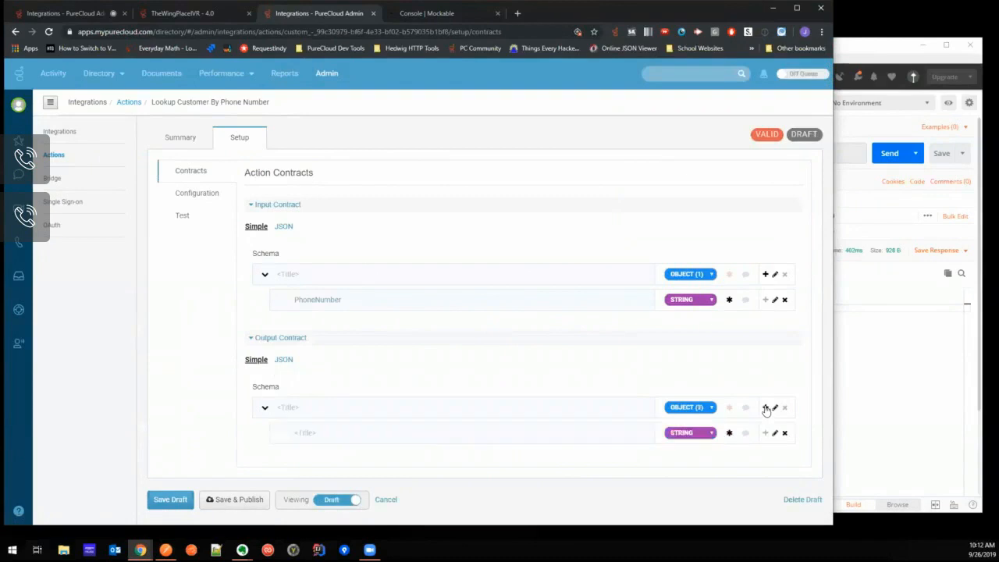
click(897, 370)
drag(517, 299, 485, 299)
key(alt+Tab)
- Copy the surname value from the Postman response and use it as the title of a second string property in the output contract
click(845, 375)
drag(551, 307, 516, 308)
key(ctrl+c)
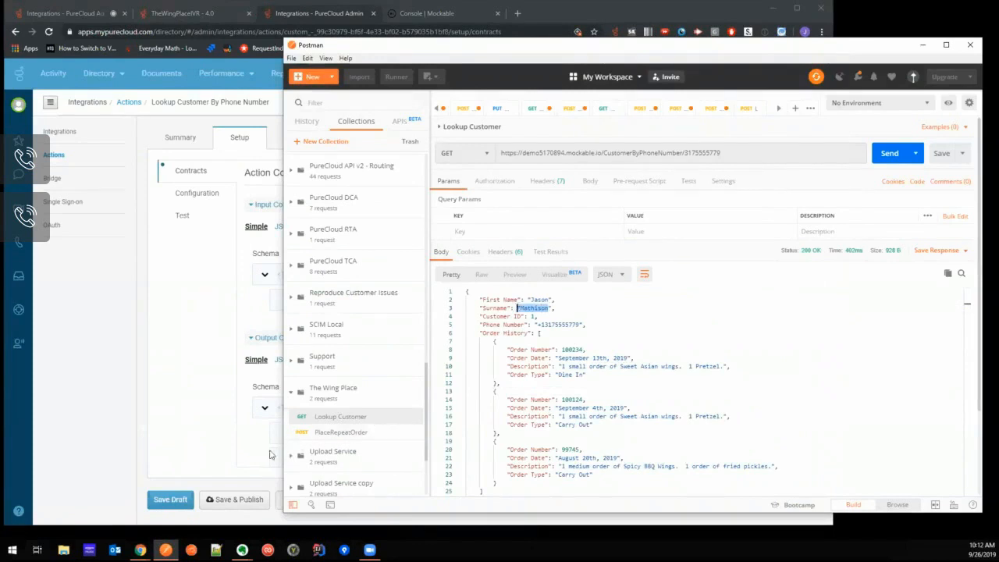
key(alt+Tab)
click(418, 457)
key(ctrl+v)
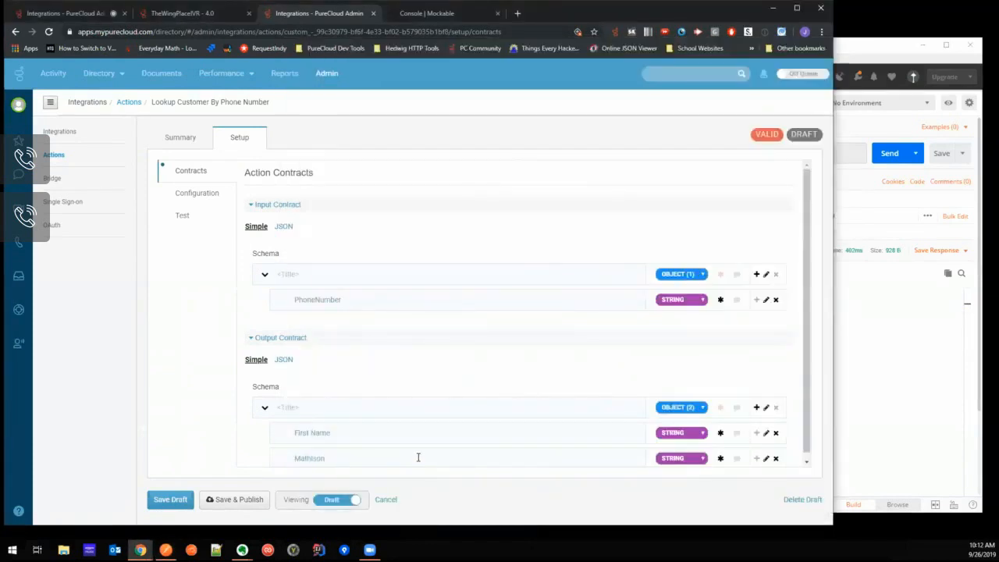
- Add a third string property named Customer ID to the output contract, copying the field name from the Postman response
click(874, 344)
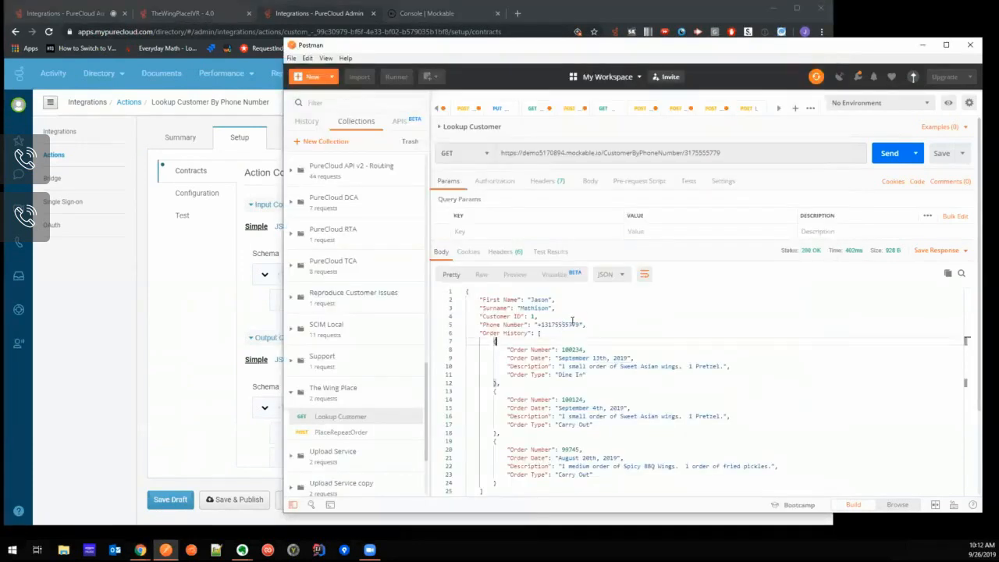
click(531, 316)
drag(523, 316, 483, 316)
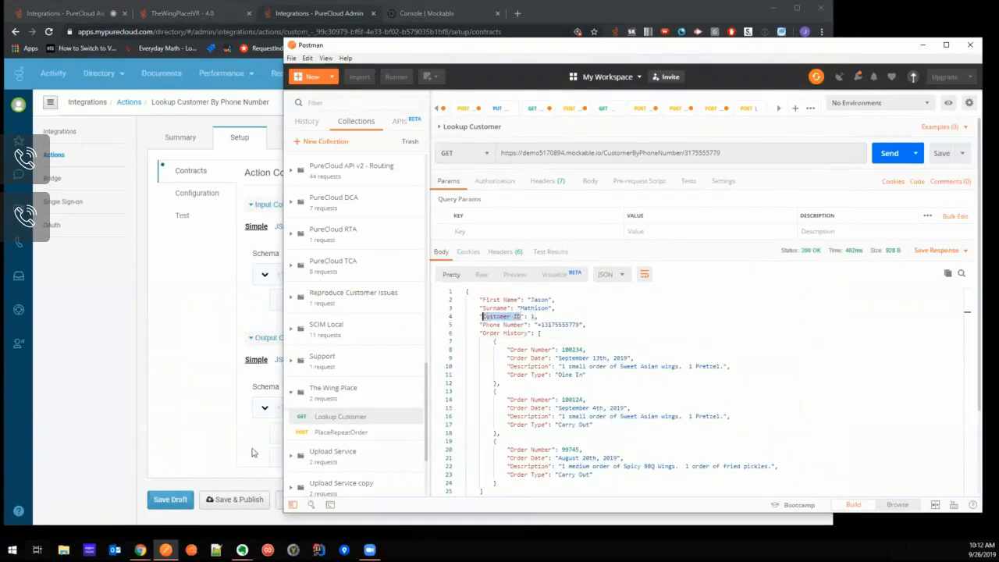
click(254, 453)
click(756, 402)
scroll(464, 439, down, 1)
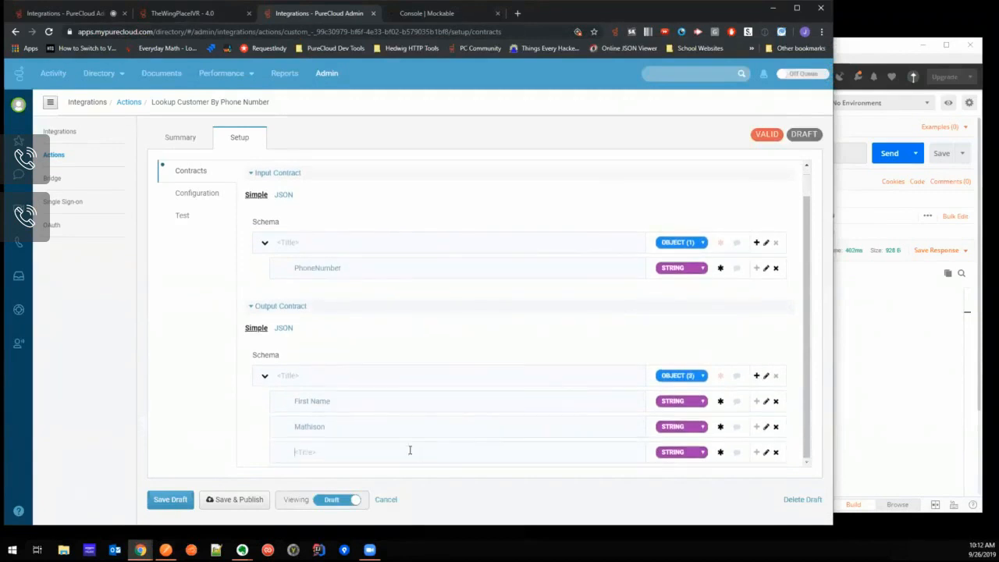
key(ctrl+minus)
key(ctrl+v)
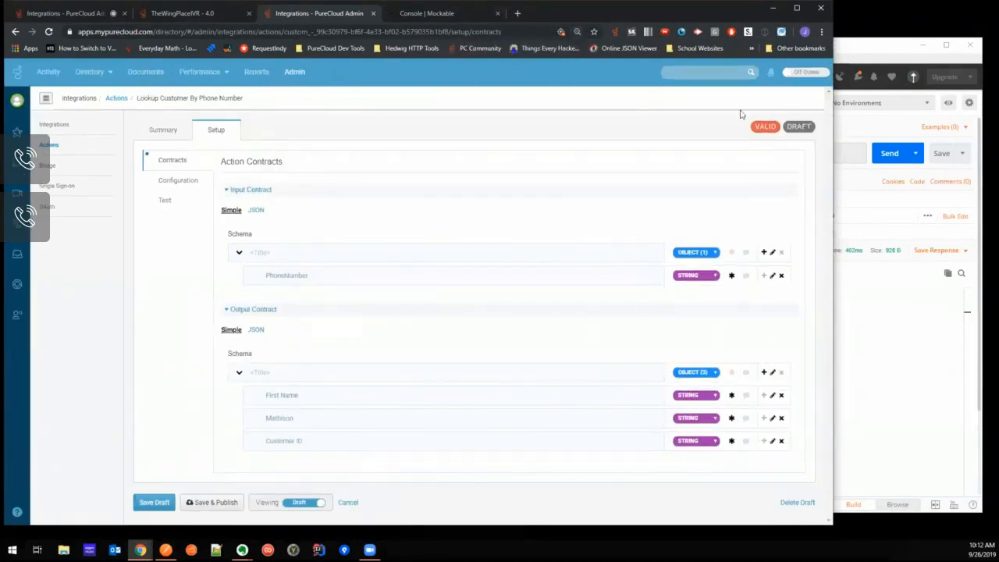
- Test the action with the sample customer's phone number and read the full output message and its JSON details
click(166, 201)
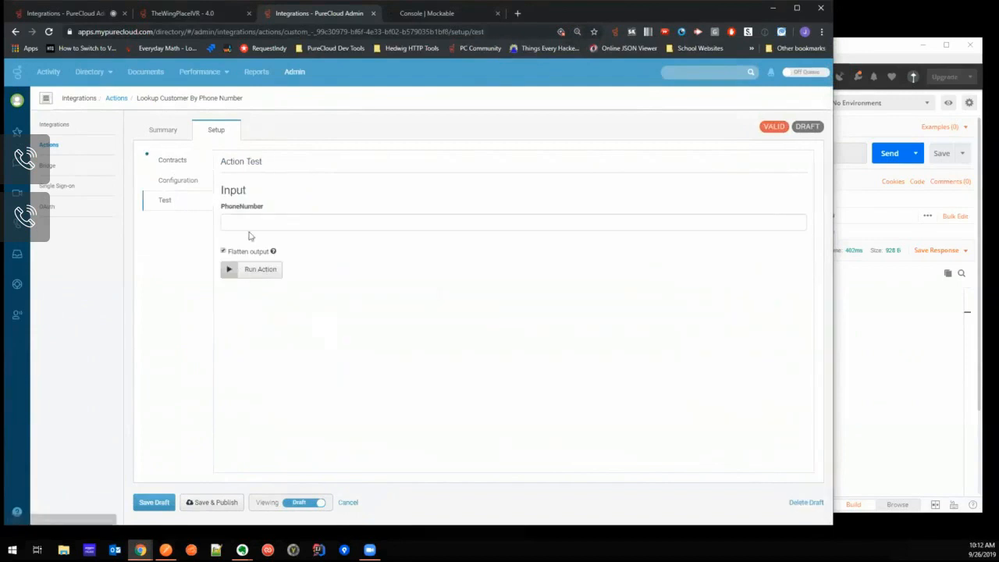
click(251, 217)
text(3175555779)
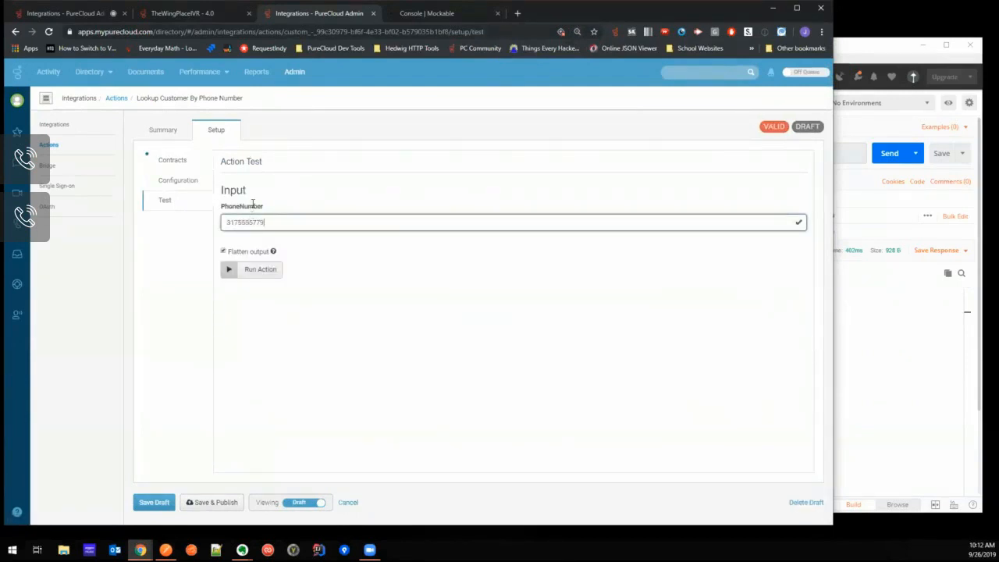
click(270, 269)
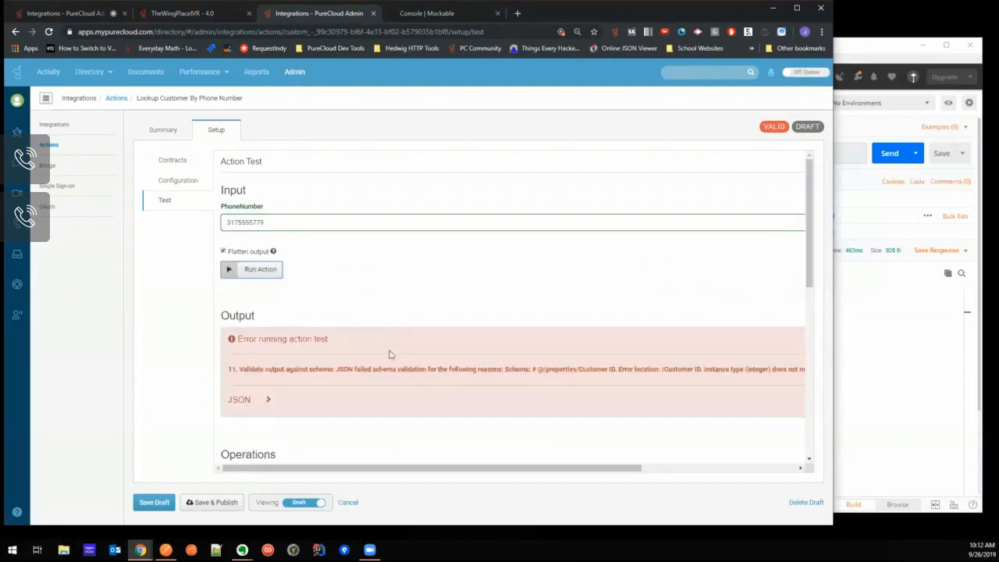
scroll(264, 375, down, 1)
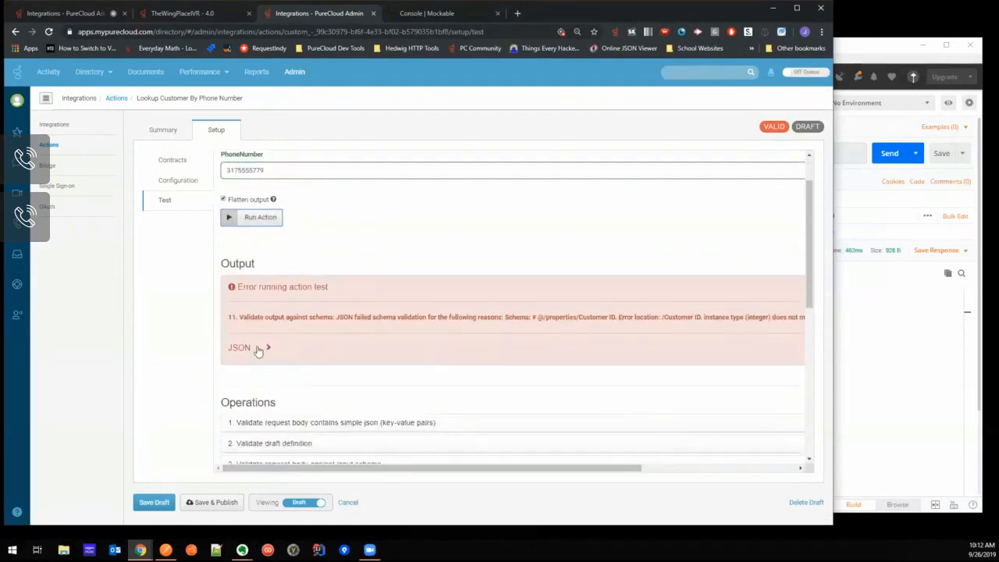
click(268, 348)
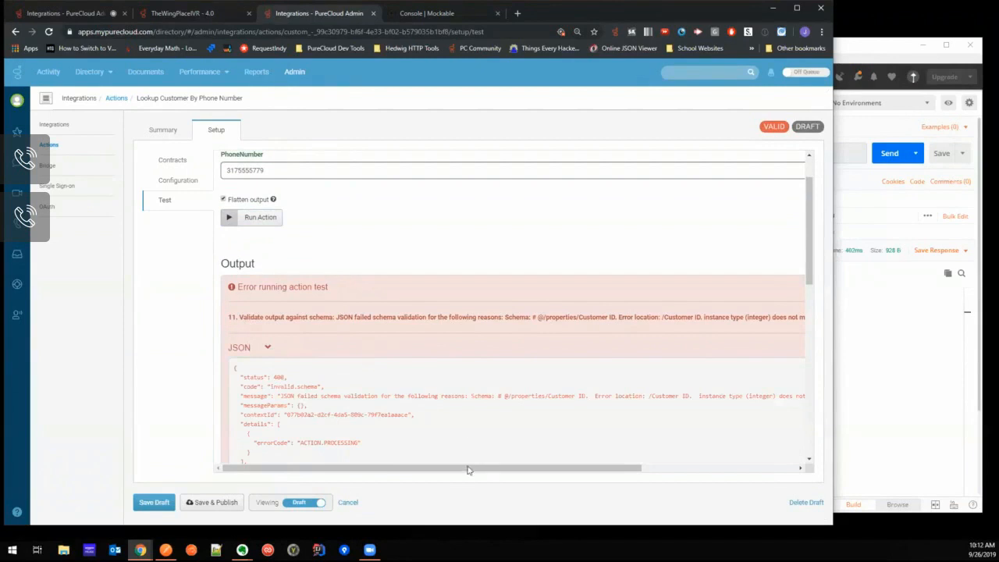
mouse_move(450, 470)
mouse_down()
mouse_move(533, 473)
mouse_move(448, 467)
mouse_up()
drag(260, 316, 285, 317)
drag(386, 469, 543, 469)
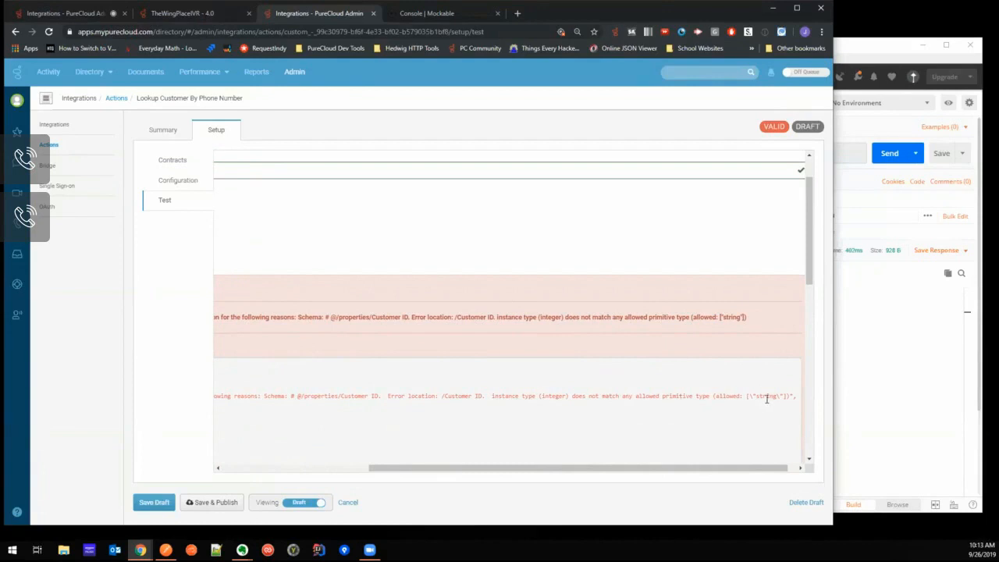
- Check the Customer ID value's type in the Postman response and set the Customer ID output property's type to Number
click(849, 396)
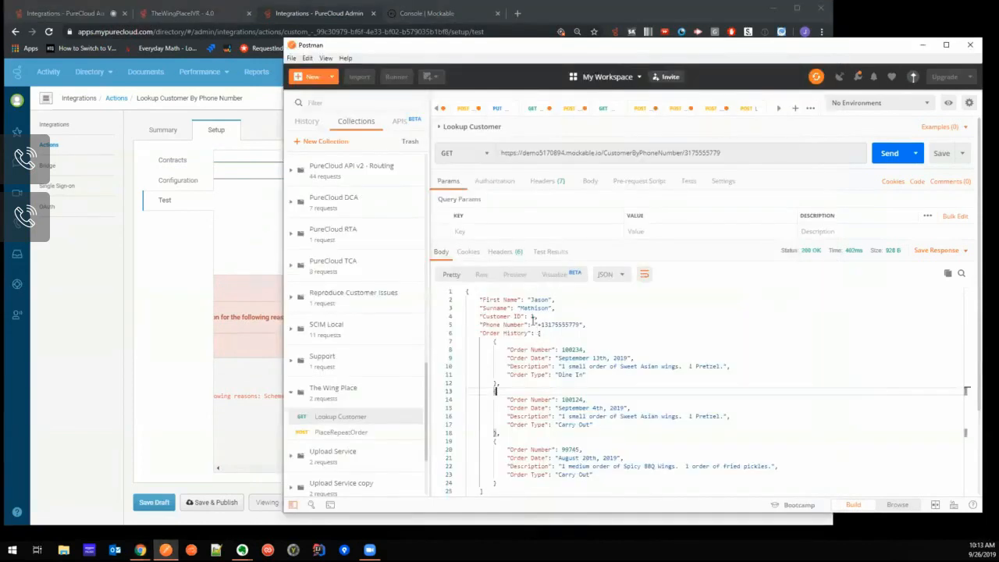
click(534, 317)
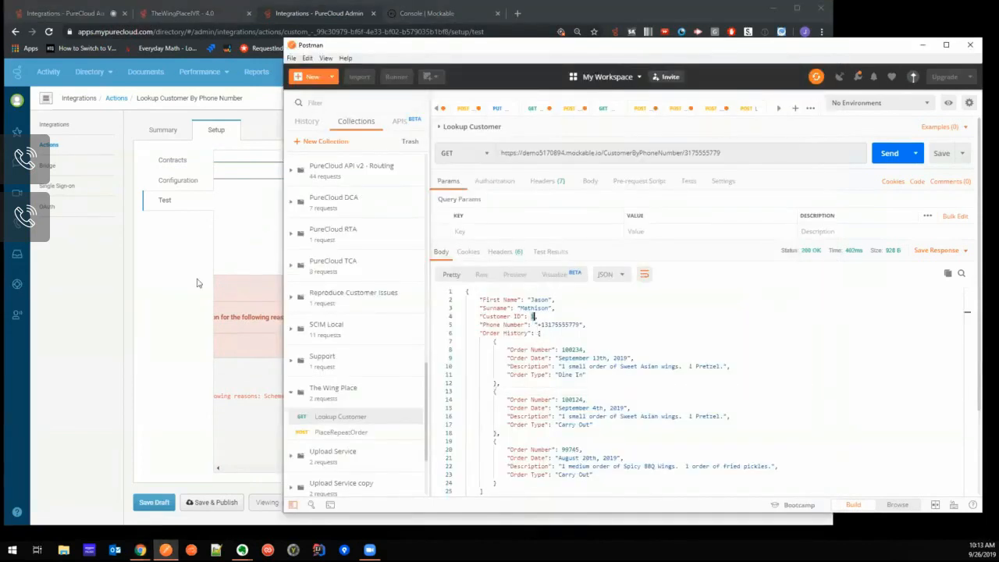
click(168, 162)
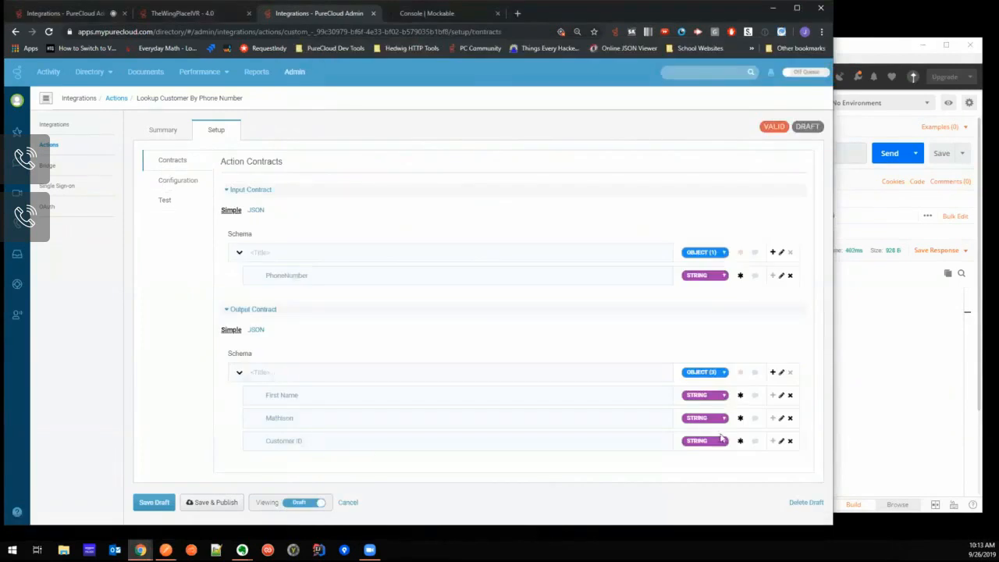
click(718, 439)
click(710, 451)
- Rerun the action test with the sample customer's phone number and compare the returned values for each output property
click(163, 201)
click(274, 221)
text(3175555779)
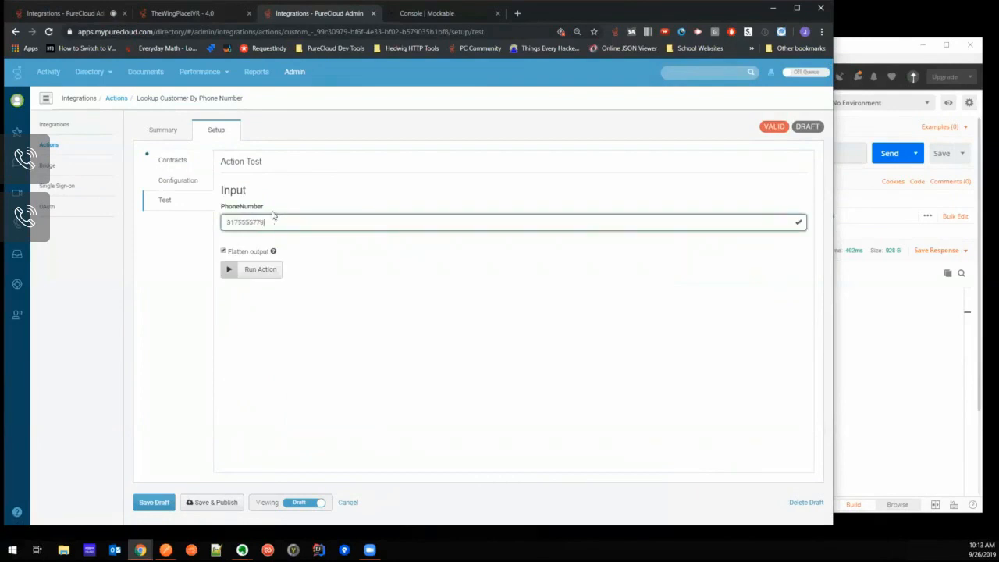
click(265, 270)
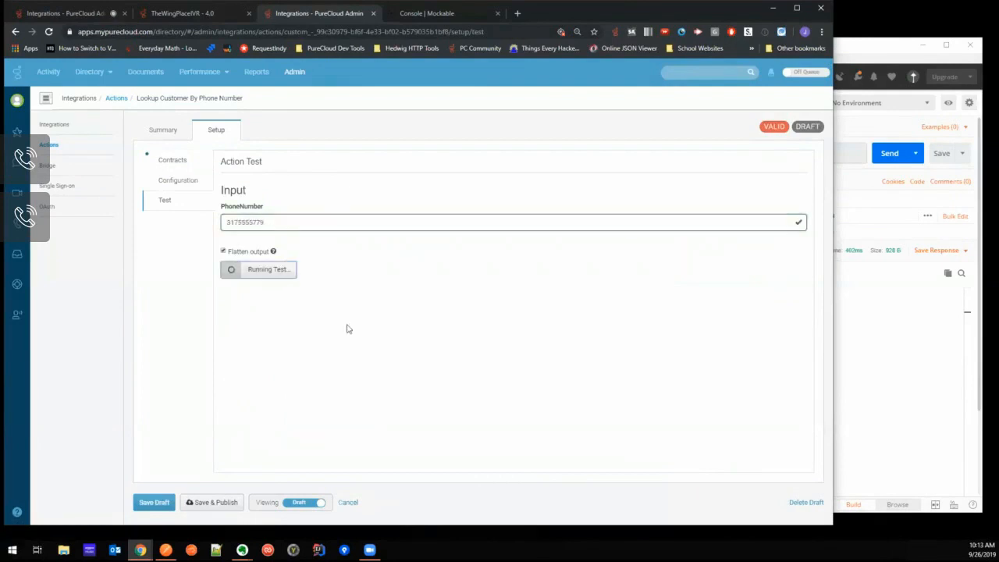
scroll(417, 328, down, 3)
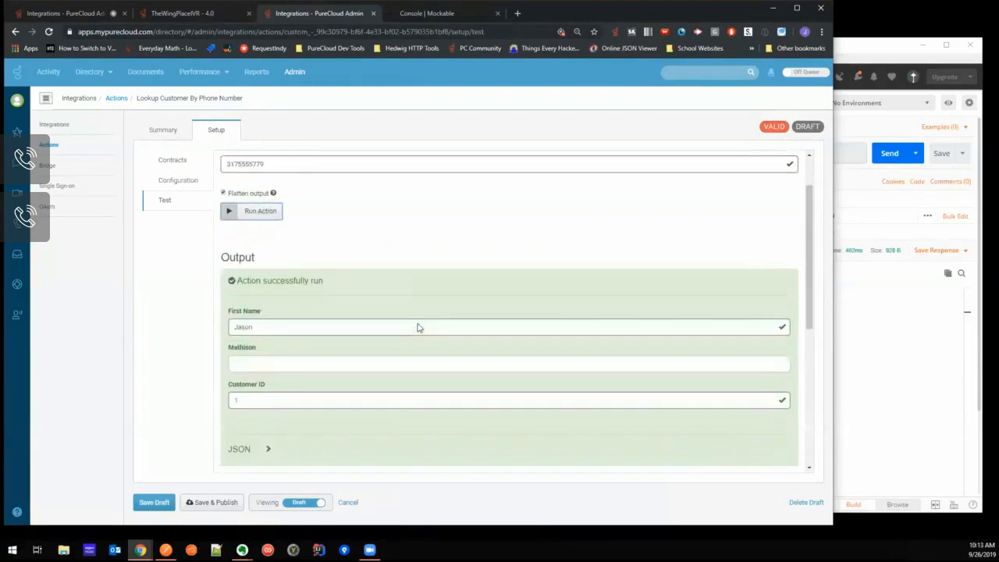
scroll(417, 328, up, 1)
scroll(417, 328, up, 1)
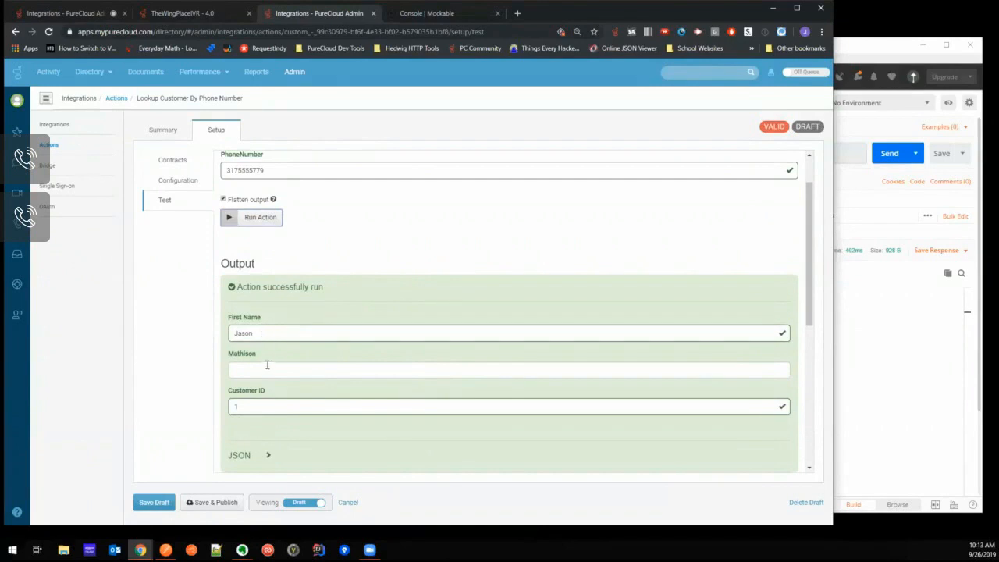
- Rename the second output contract property as Surname
click(173, 161)
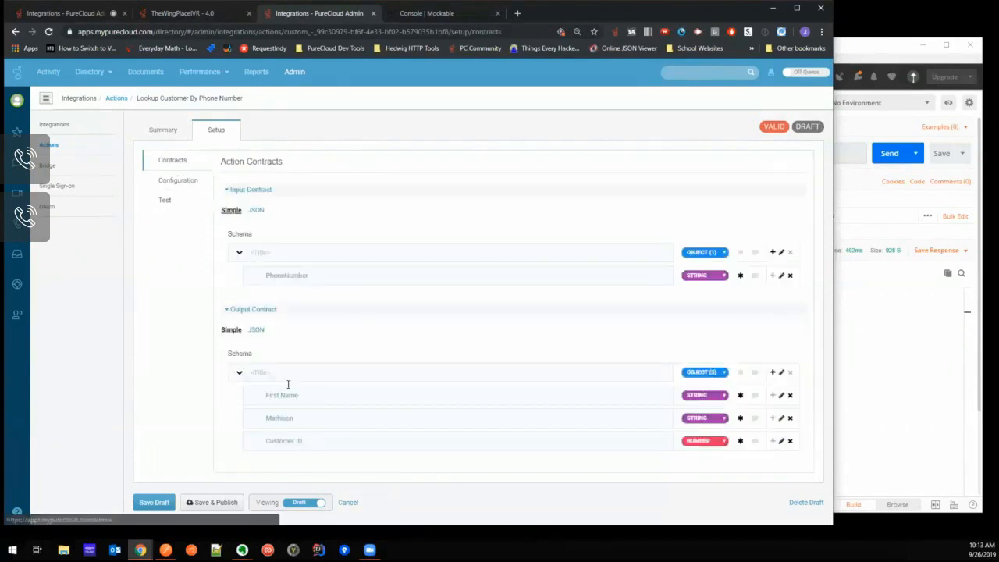
double_click(272, 415)
text(Surname)
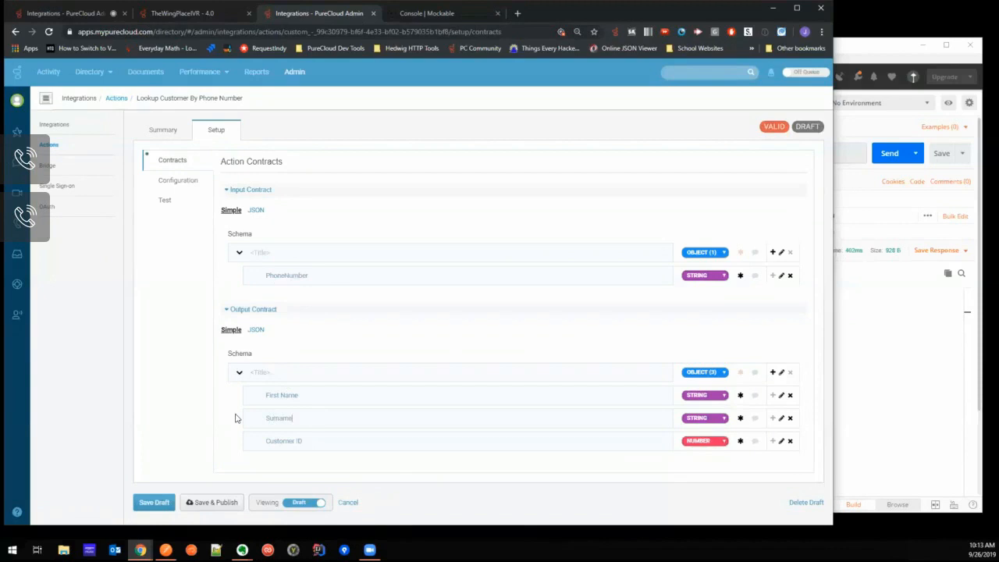
- Test the action again with the sample customer's phone number and examine the First Name, Surname and Customer ID outputs
click(184, 202)
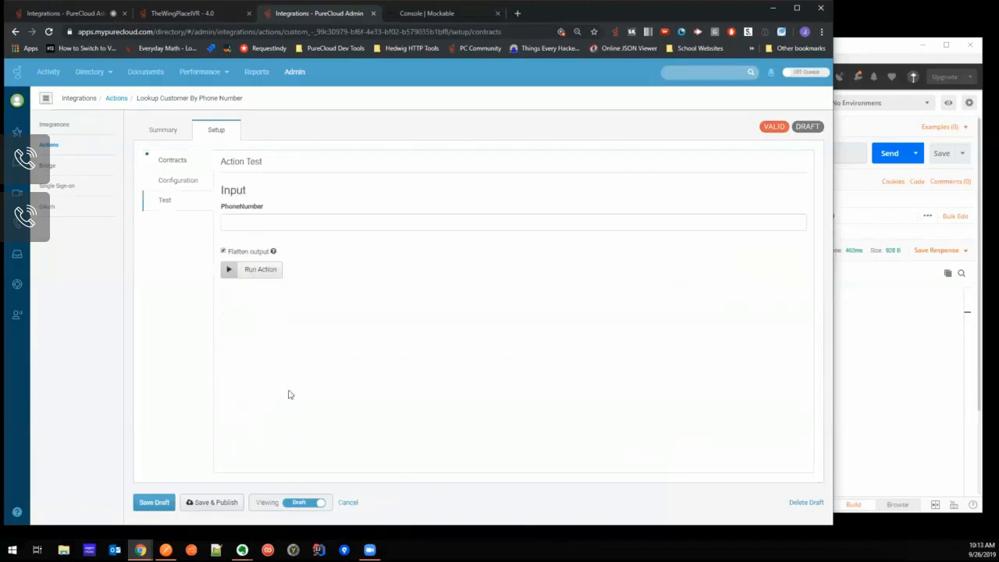
click(276, 224)
text(3175555779)
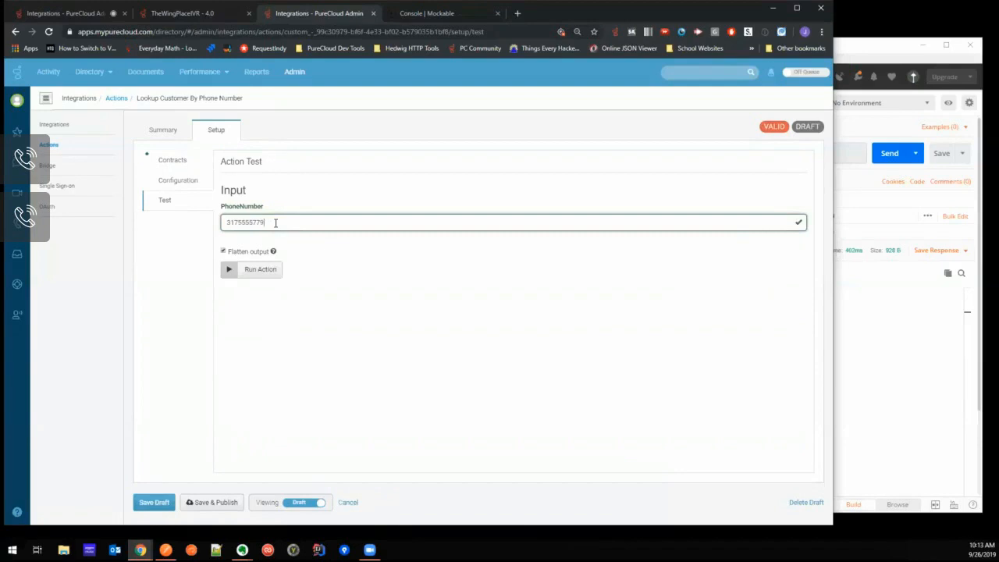
click(266, 273)
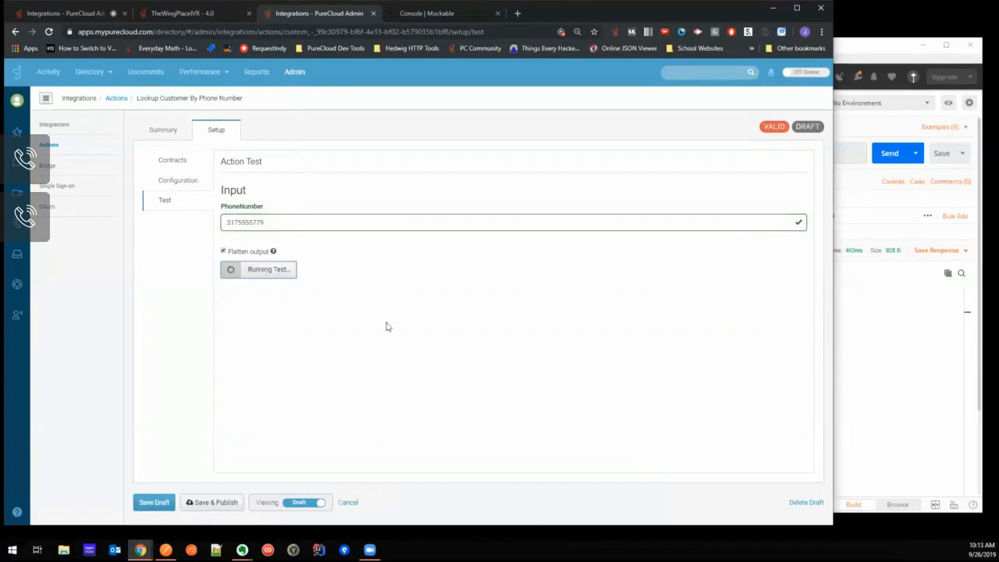
scroll(414, 295, down, 1)
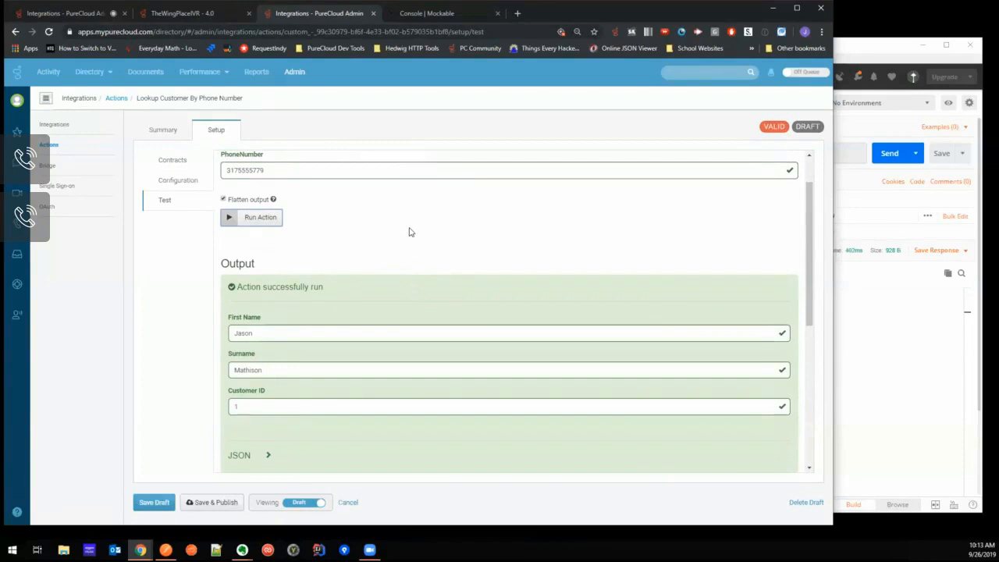
scroll(403, 225, down, 1)
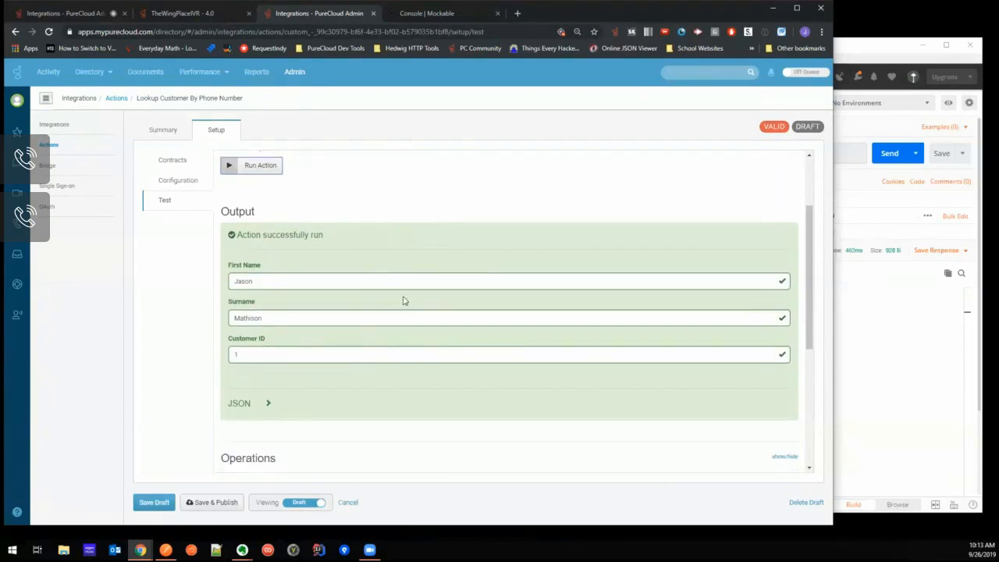
scroll(403, 296, down, 1)
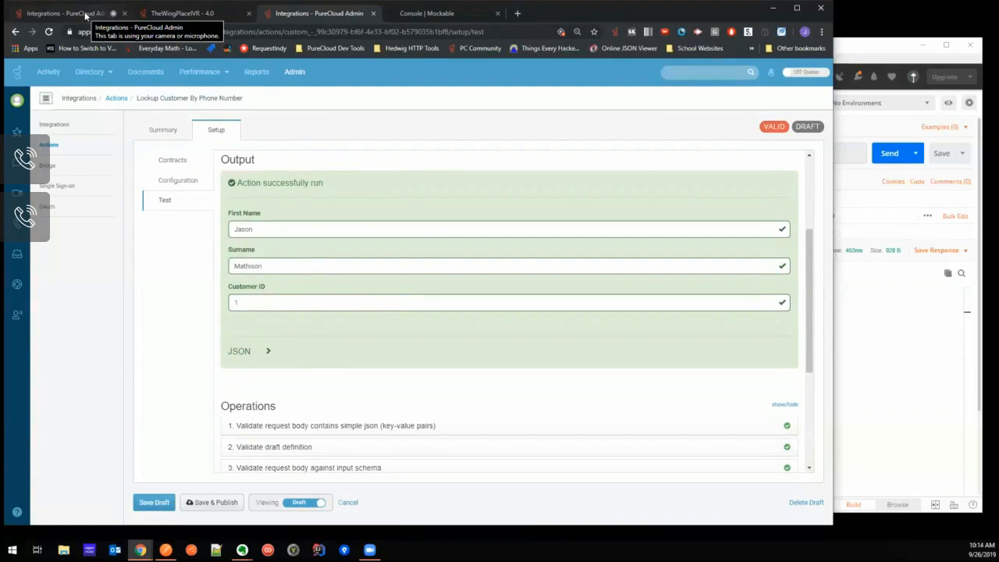
- Open TheWingPlaceIVR flow for editing and insert a Call Data Action before Transfer to ACD in New Task 1
click(178, 14)
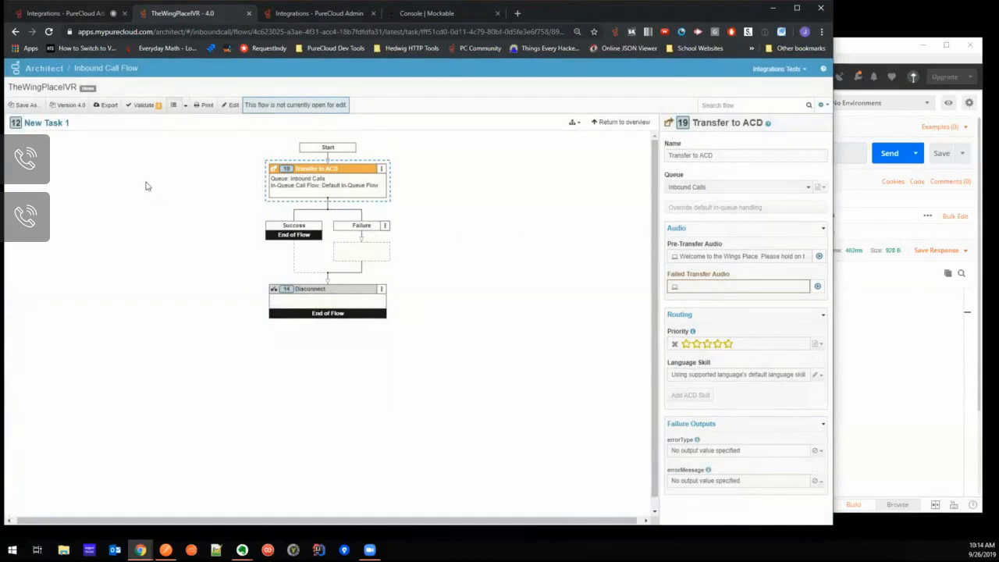
click(231, 108)
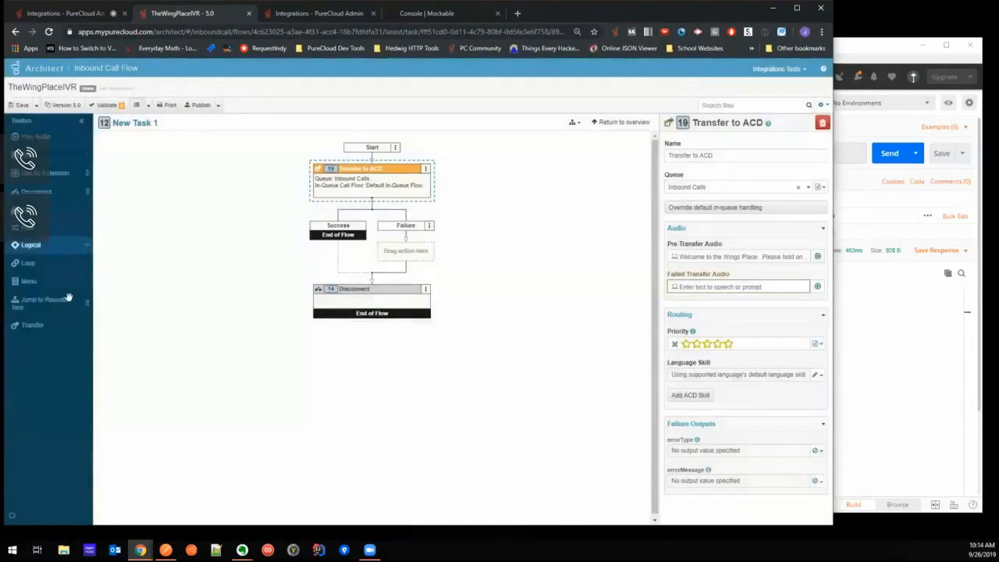
click(53, 157)
drag(53, 176, 380, 205)
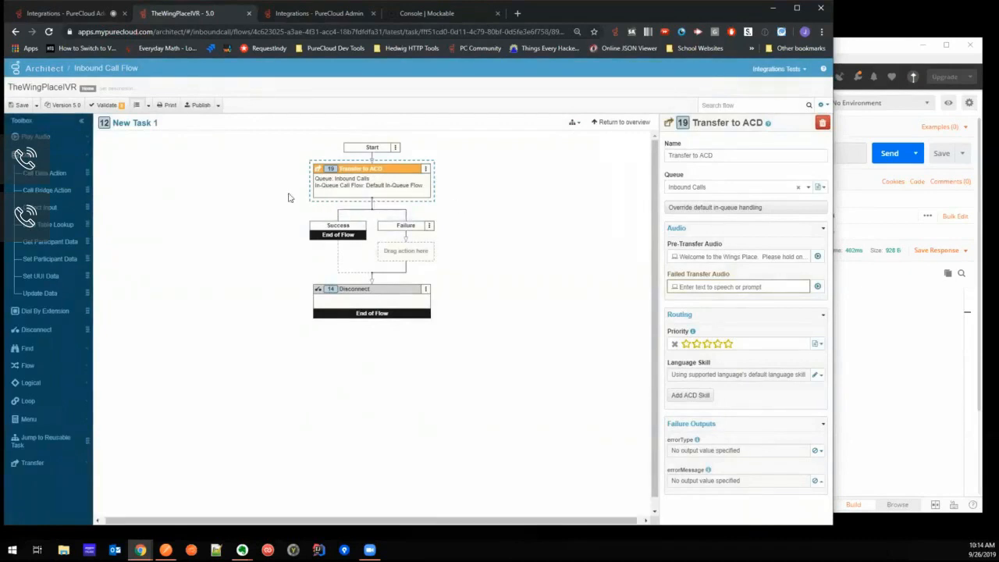
drag(62, 172, 372, 203)
drag(44, 173, 372, 160)
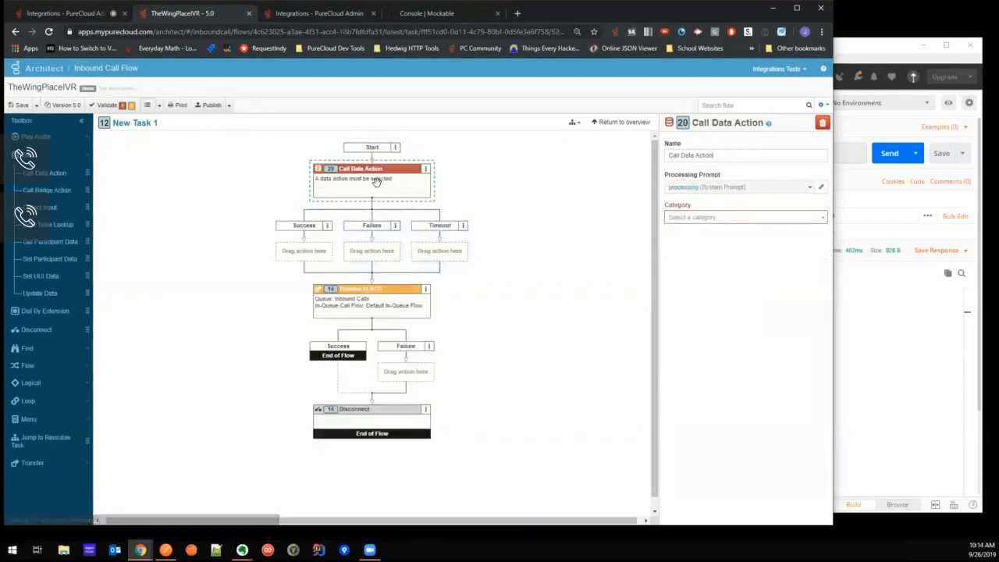
- Set the Call Data Action's category to The Wings Place Integration and list its data actions
click(746, 217)
scroll(742, 260, down, 3)
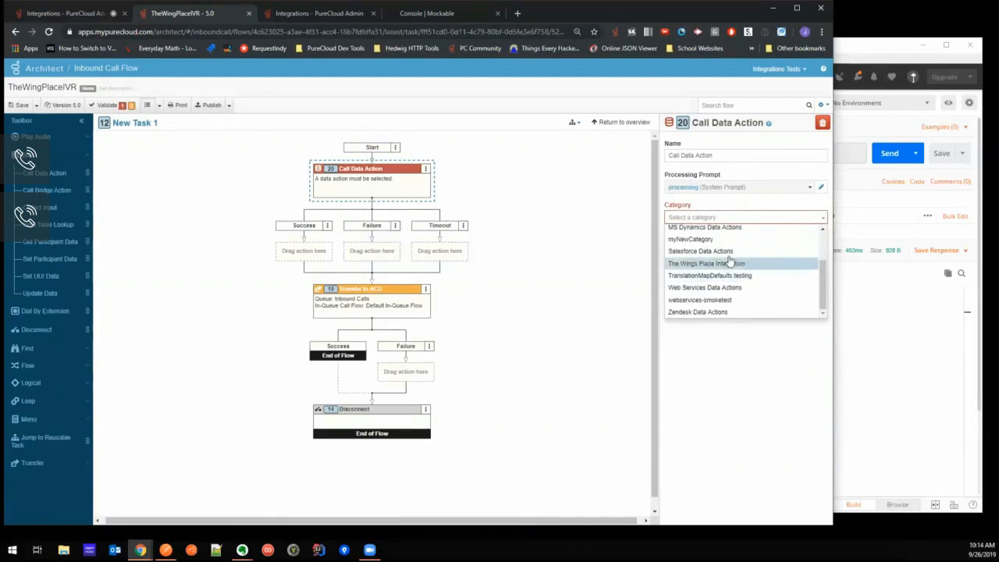
click(735, 263)
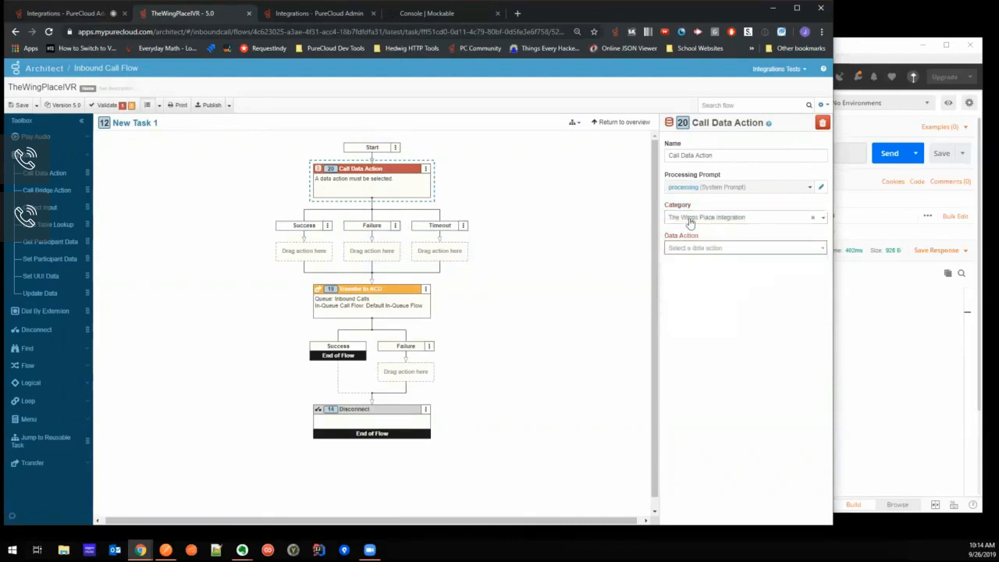
click(730, 248)
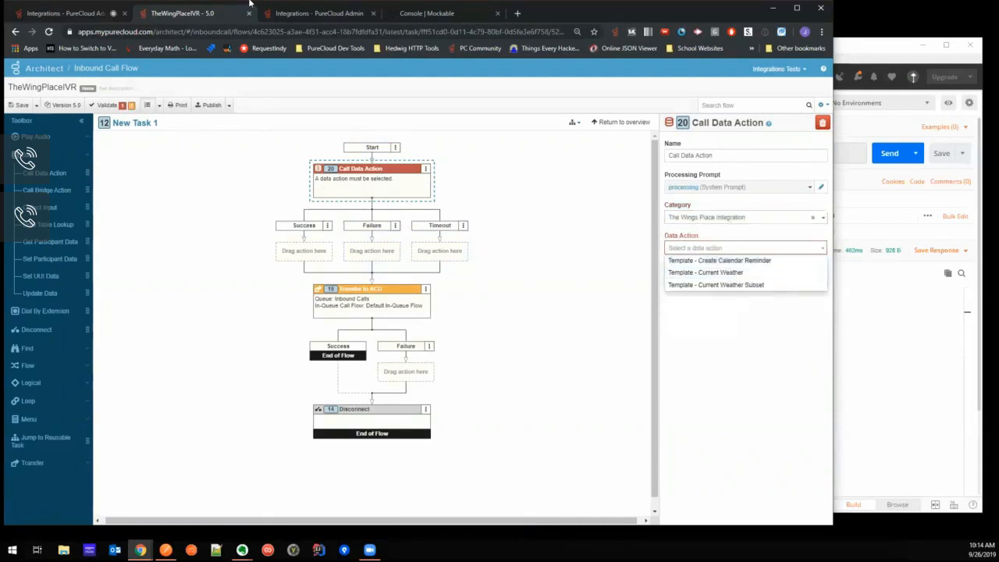
- Save and publish the Lookup Customer By Phone Number action in the integrations admin
click(301, 15)
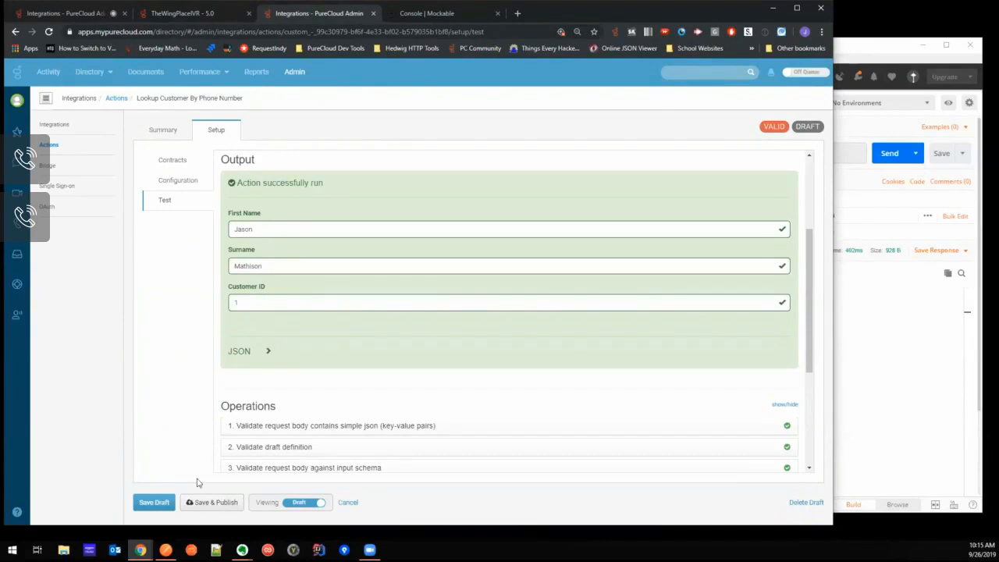
click(207, 505)
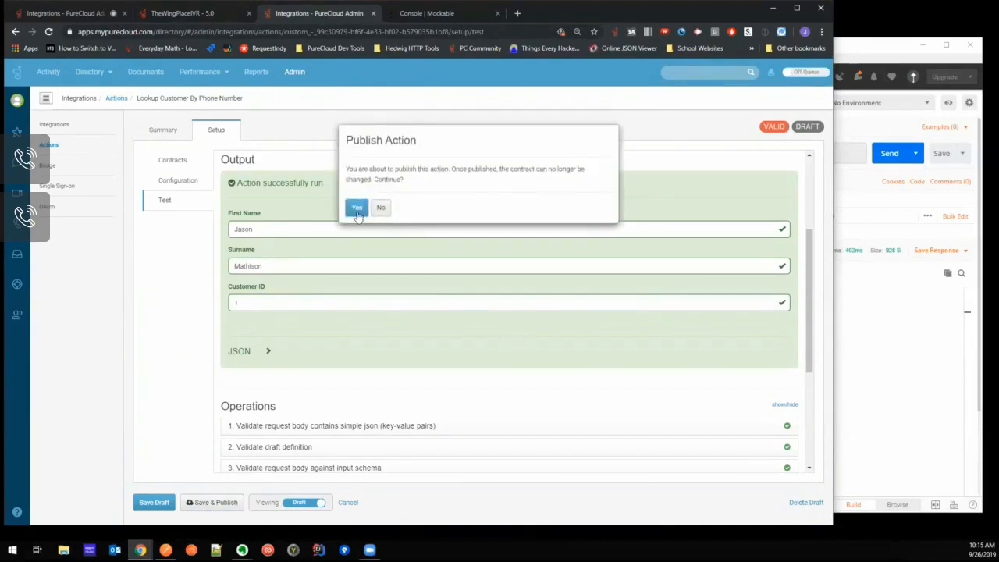
click(357, 209)
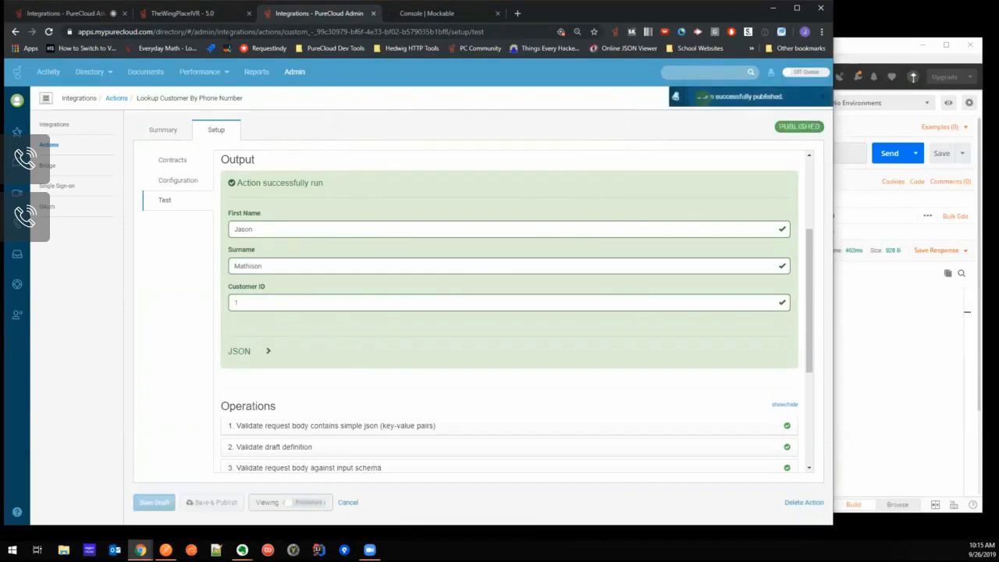
- In the TheWingPlaceIVR flow, reselect The Wings Place Integration category to refresh its actions and choose Lookup Customer By Phone Number
click(187, 13)
click(730, 248)
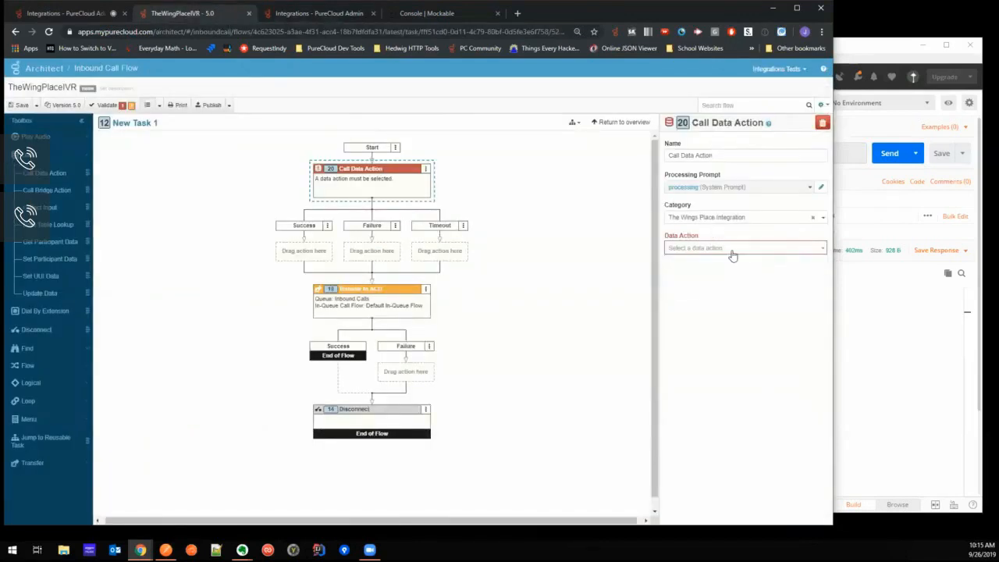
click(732, 250)
click(738, 219)
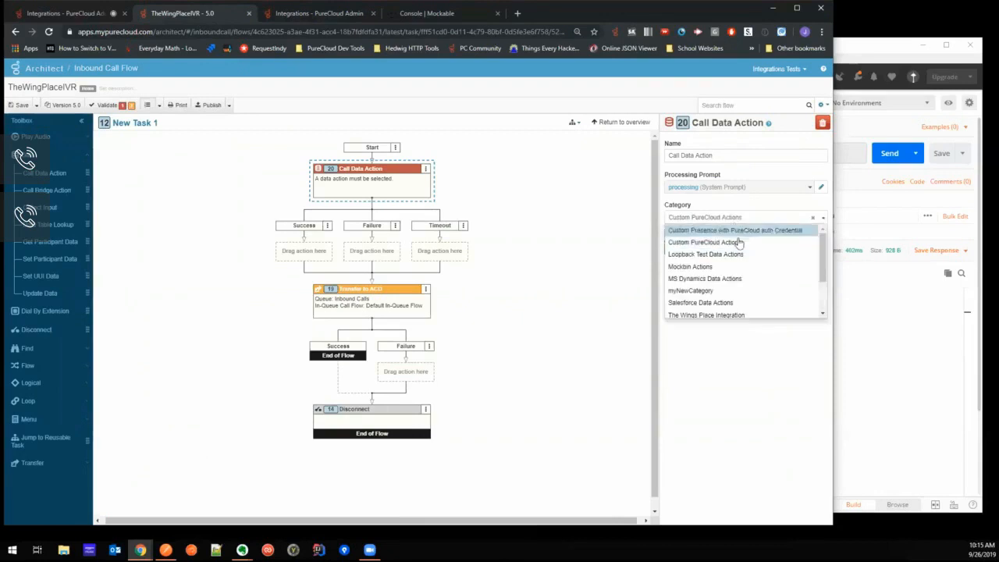
scroll(742, 281, down, 3)
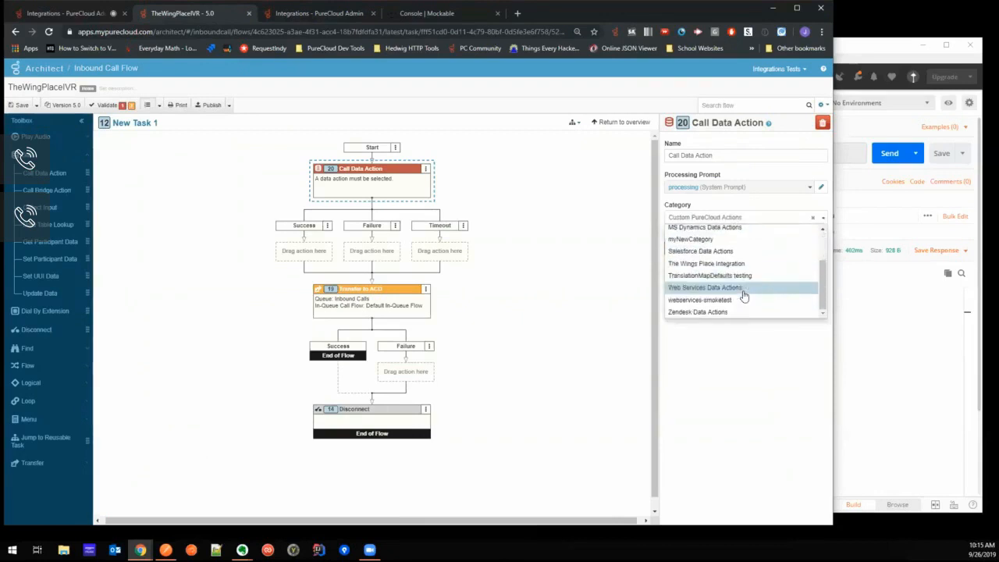
click(739, 262)
click(735, 248)
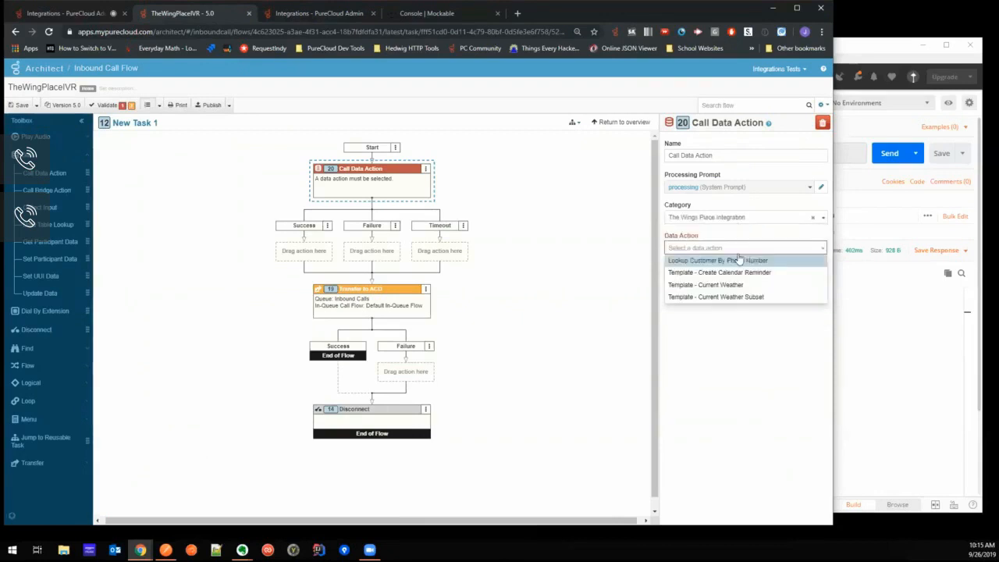
click(737, 261)
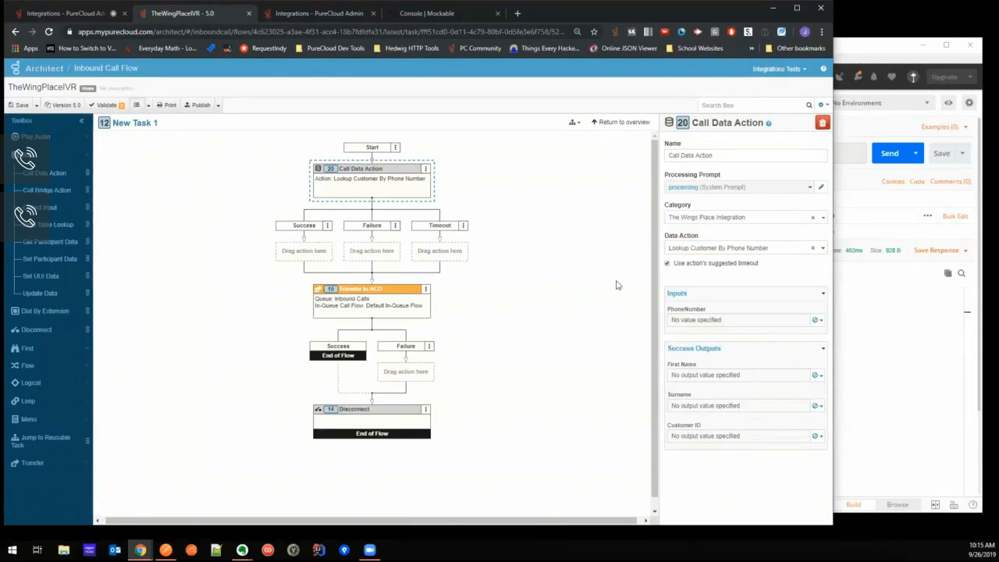
- Set the PhoneNumber input to the expression ToPhoneNumber(call.ani).subscriberNumber and review its parts
click(818, 320)
click(777, 334)
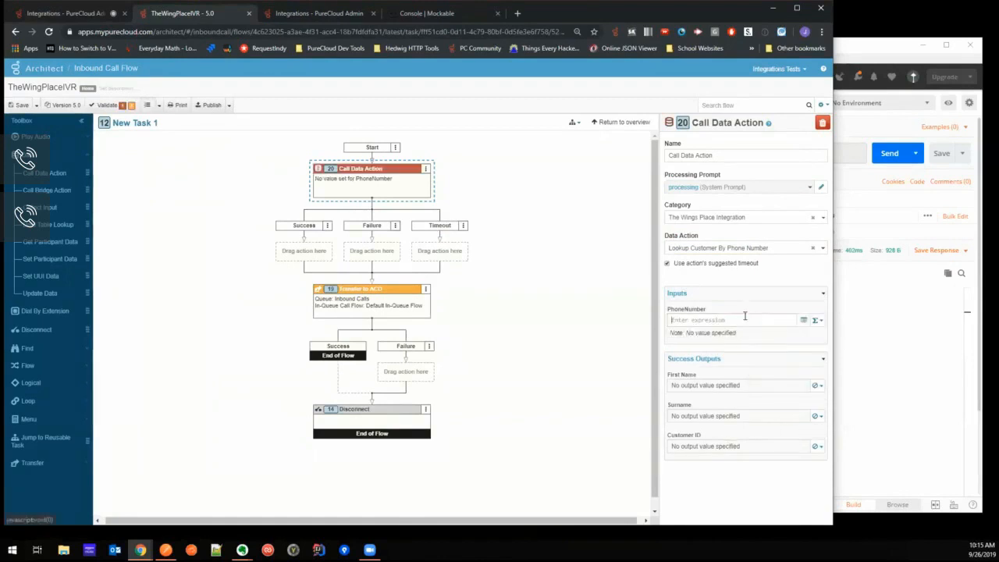
text(ToPhoneN)
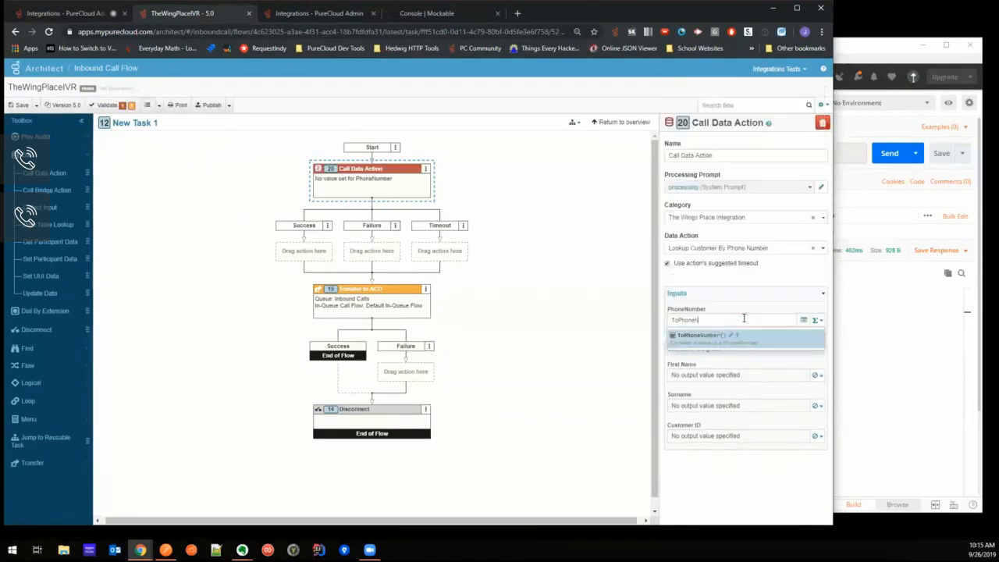
text(umber(call.ani).)
text(sub)
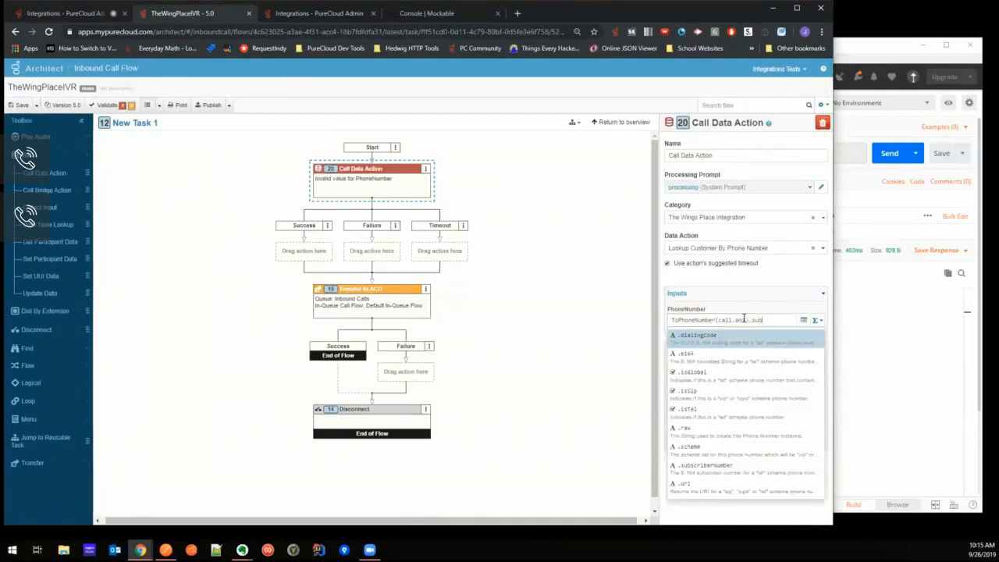
key(Return)
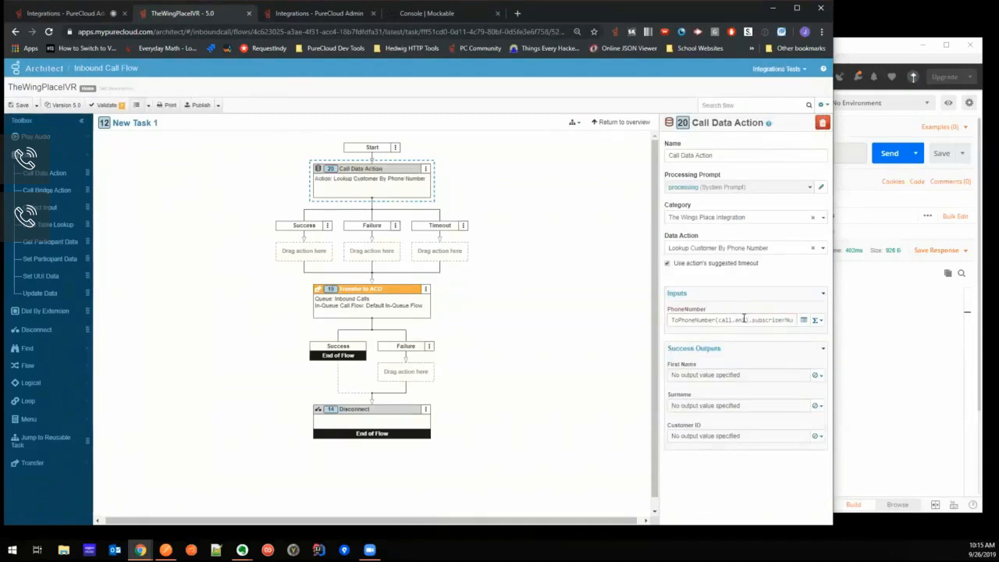
mouse_move(716, 321)
mouse_down()
mouse_move(732, 322)
mouse_move(717, 320)
mouse_up()
click(744, 321)
drag(671, 320, 753, 320)
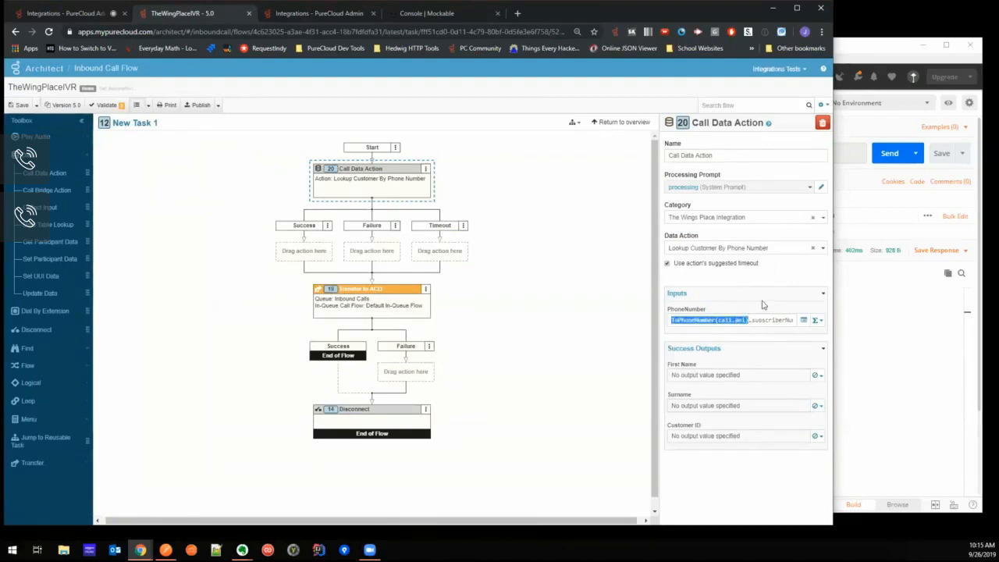
double_click(752, 320)
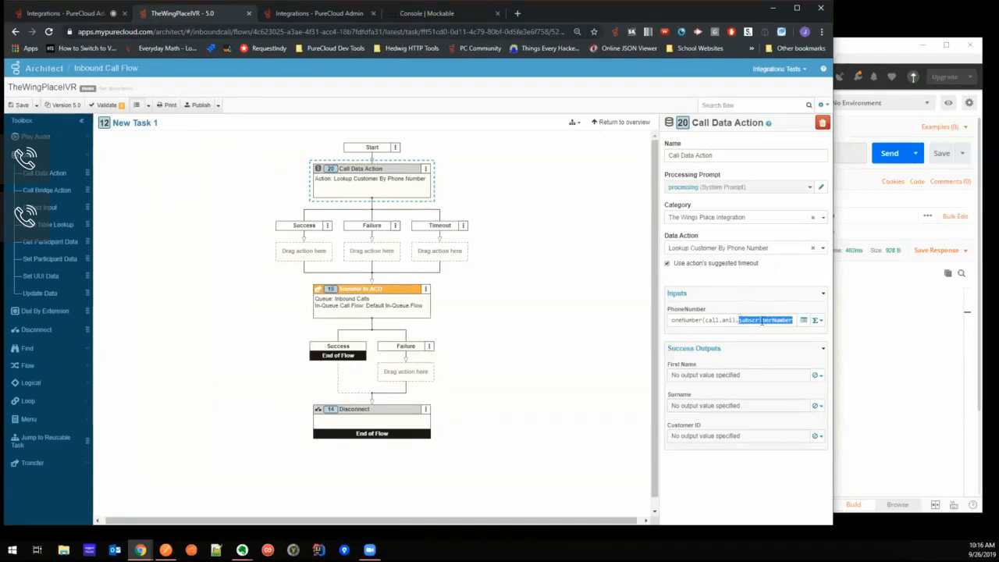
- Replace the PhoneNumber input's expression with the sample customer's phone number as a literal value
drag(788, 320, 652, 322)
key(BackSpace)
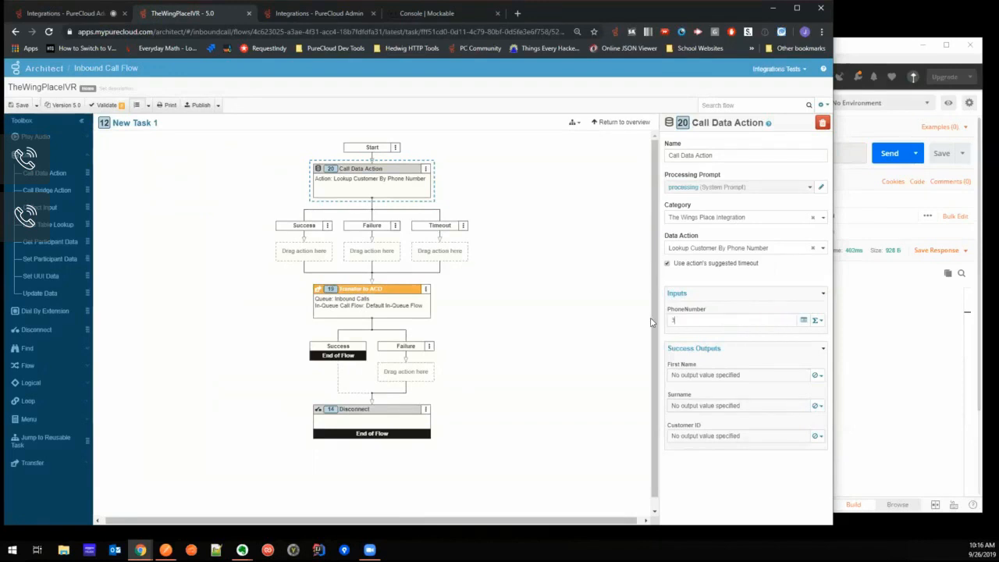
click(817, 323)
click(776, 350)
text(3)
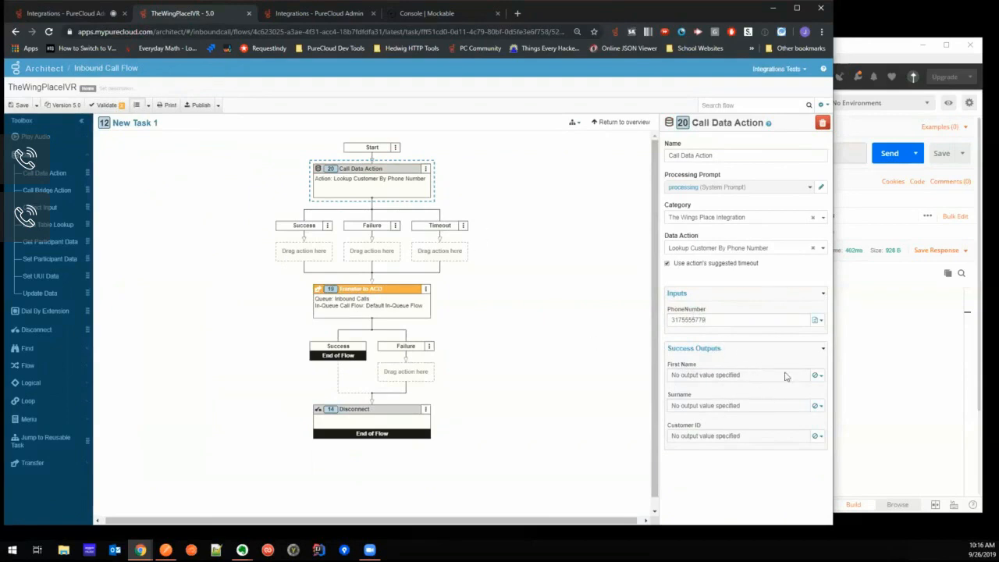
- Store the First Name success output in a new variable named FirstName
click(818, 375)
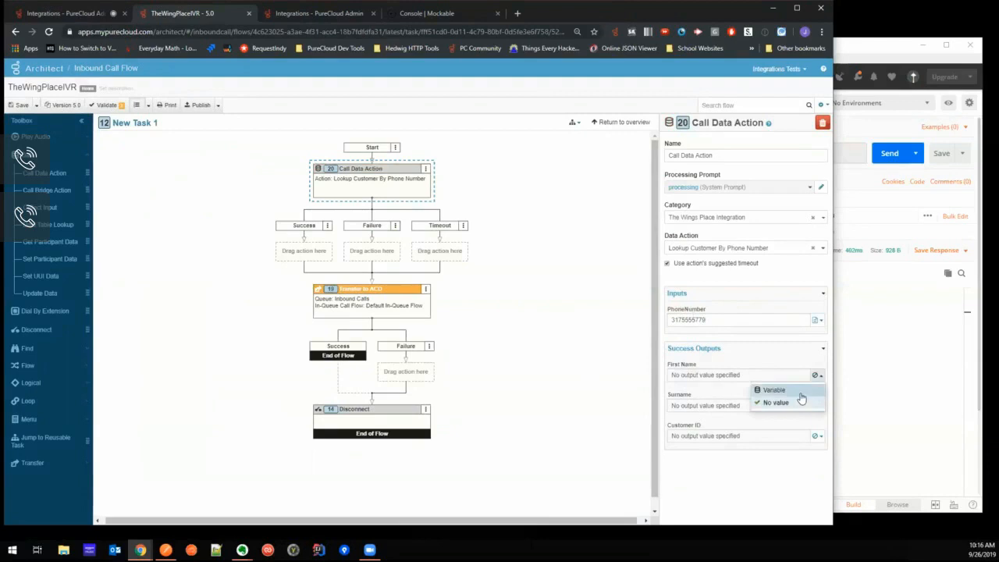
click(801, 392)
click(712, 375)
text(FirstName)
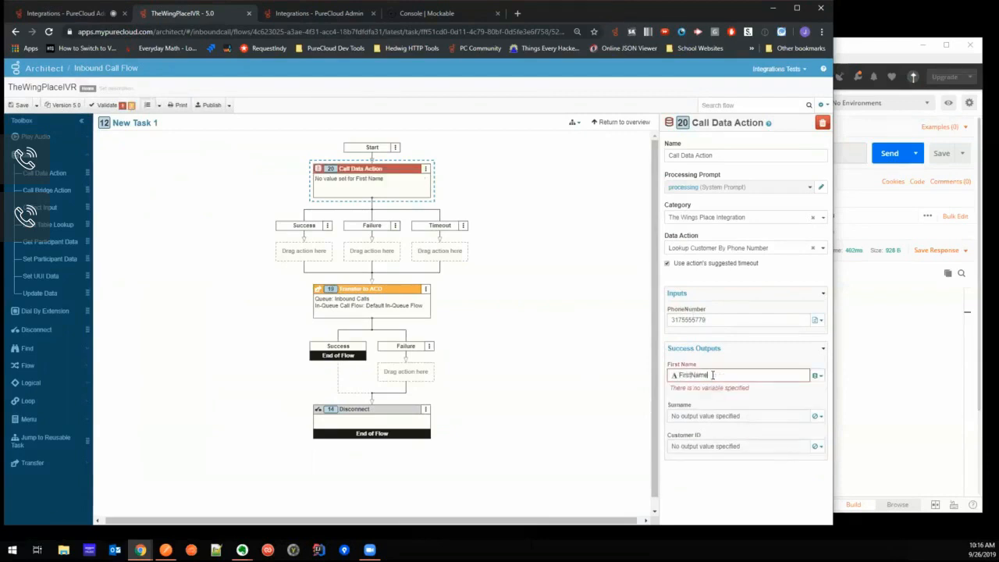
click(742, 404)
- Store the Surname success output in a new variable named Surname
click(817, 405)
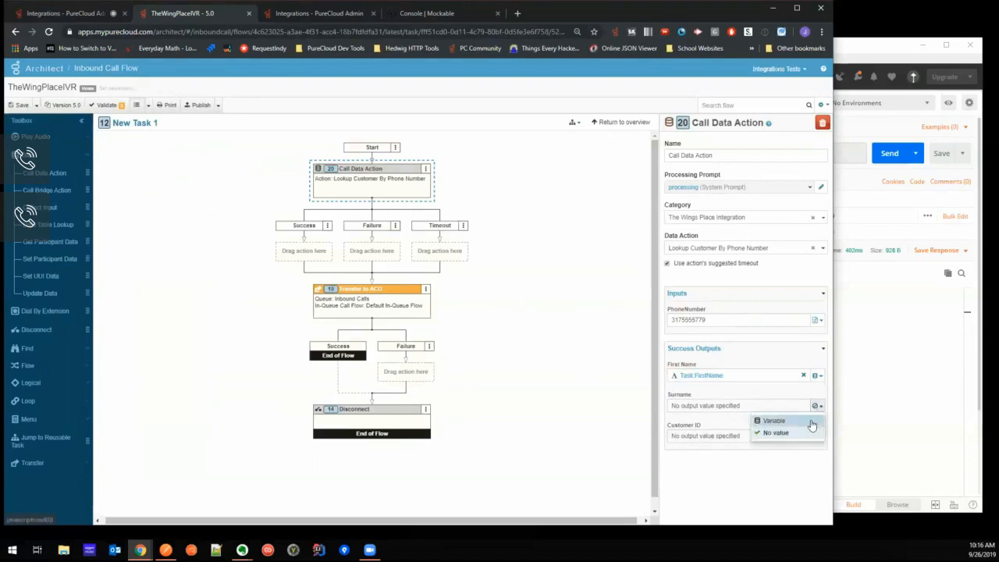
click(781, 420)
click(725, 404)
text(Surname)
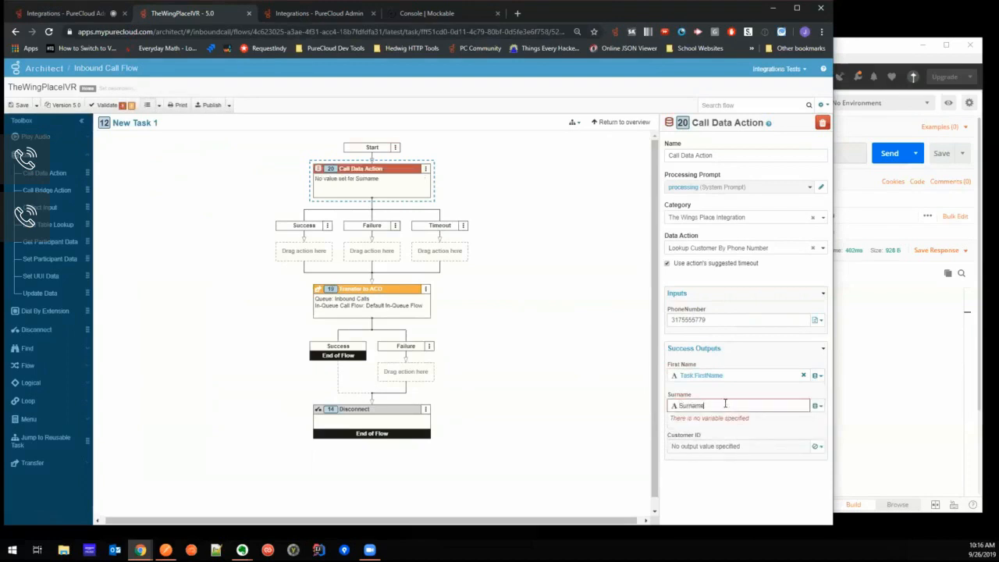
key(Return)
- Store the Customer ID success output in a new variable named CustomerID
click(815, 436)
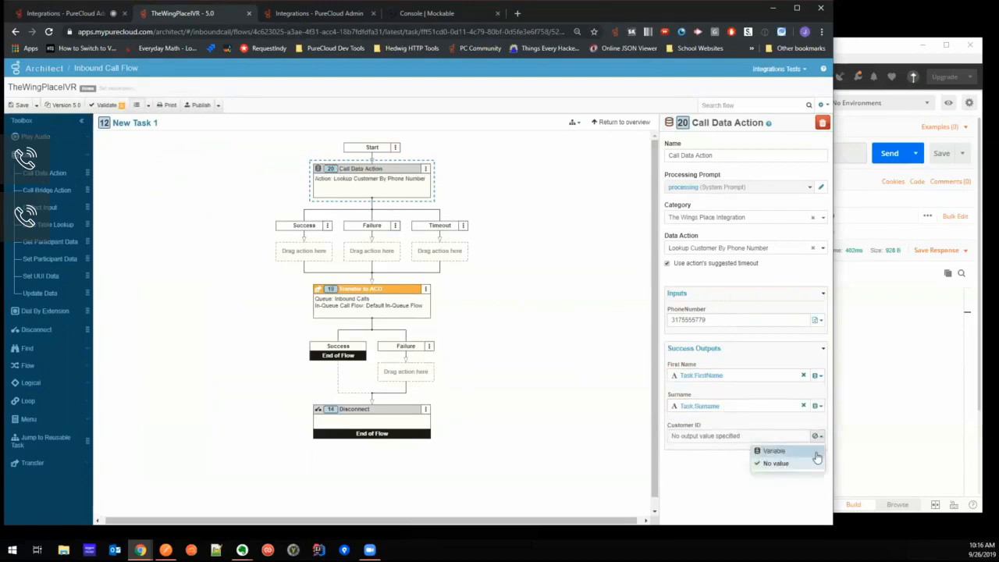
click(796, 451)
text(CustomerID)
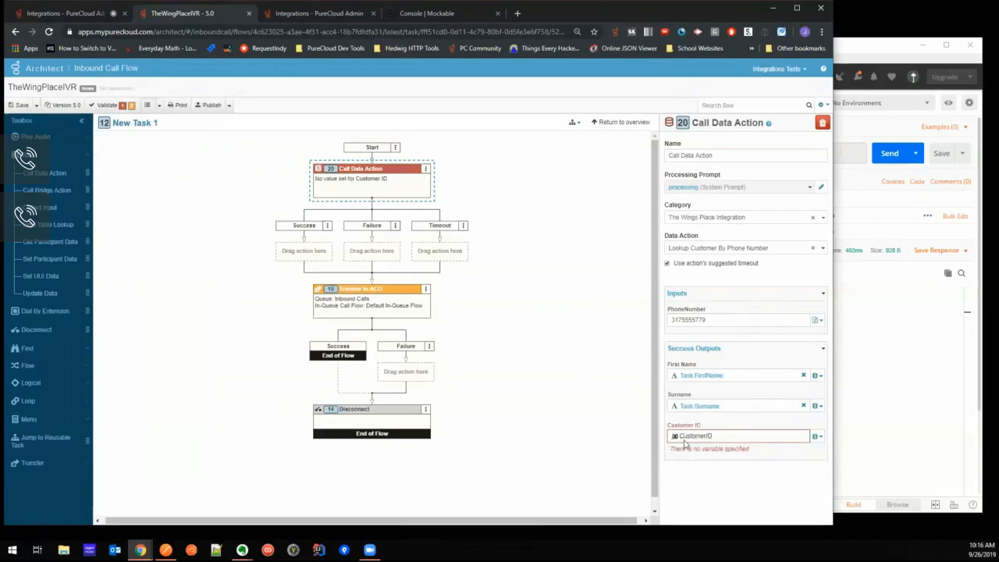
key(Return)
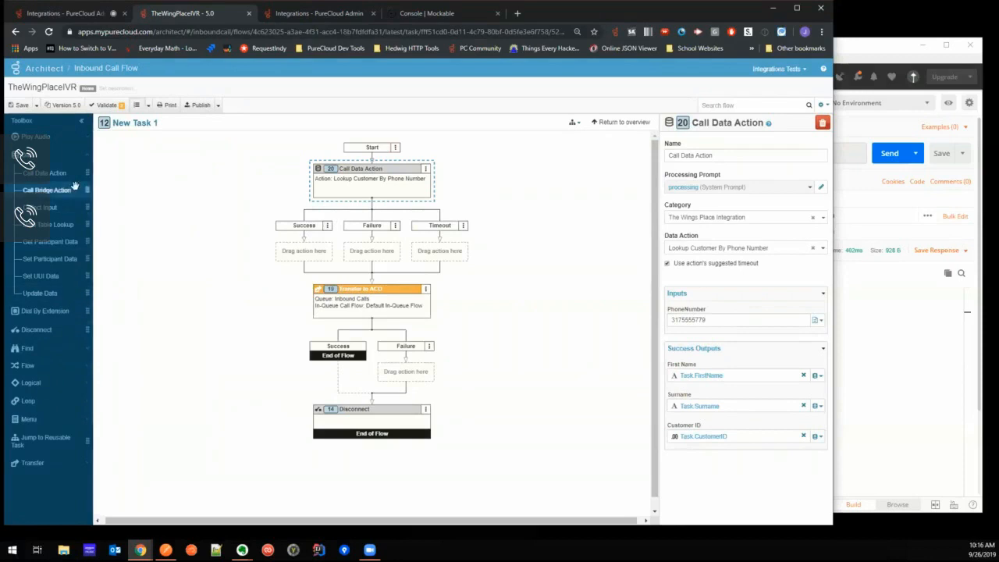
- Add a Play Audio action to the data action's Success branch and start its audio sequence with the text-to-speech "Hi"
click(43, 138)
drag(47, 154, 304, 250)
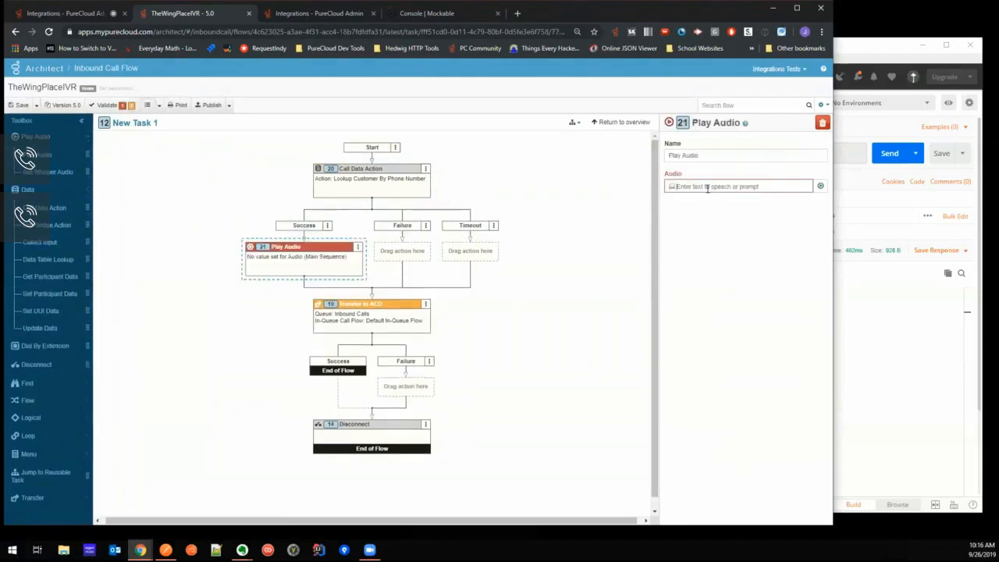
click(821, 185)
text(Hi)
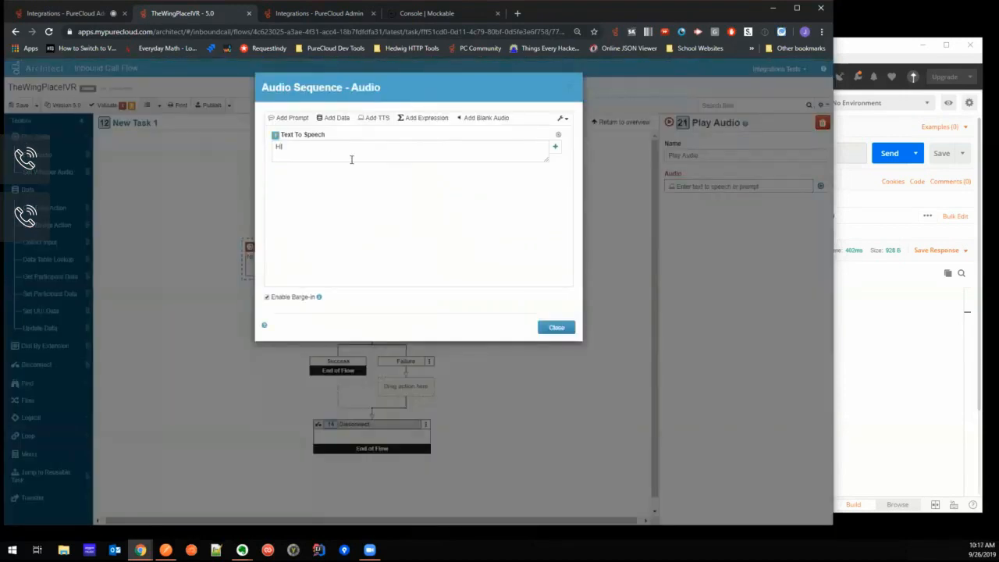
click(375, 117)
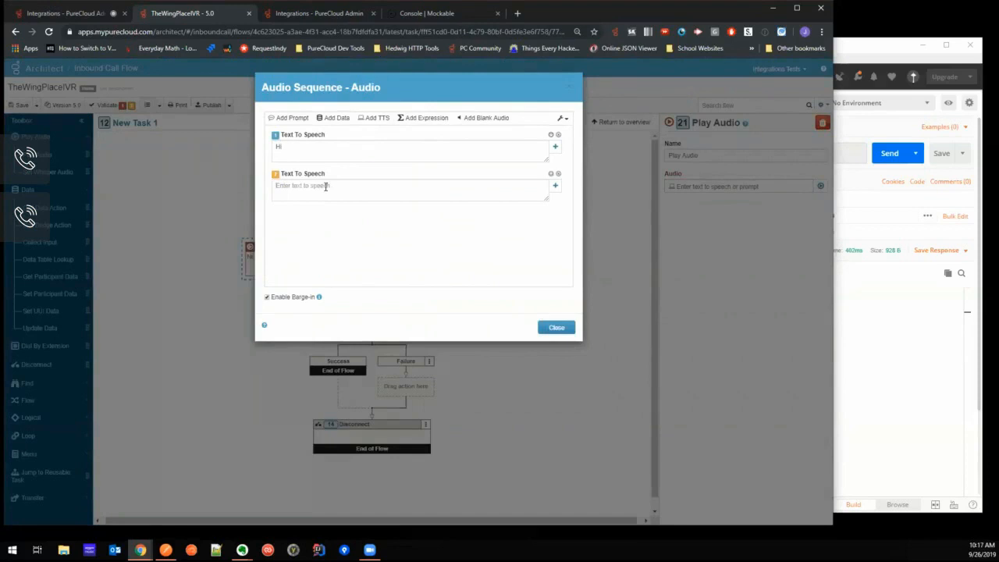
text(first)
click(558, 174)
- Add the expression Task.FirstName after the greeting and close the audio sequence
click(422, 118)
text(firstna)
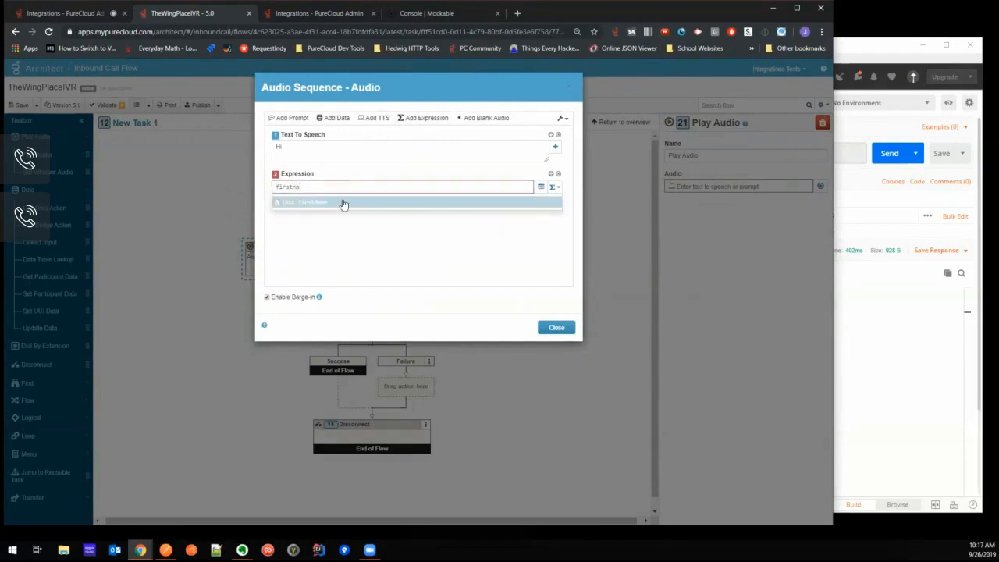
click(344, 204)
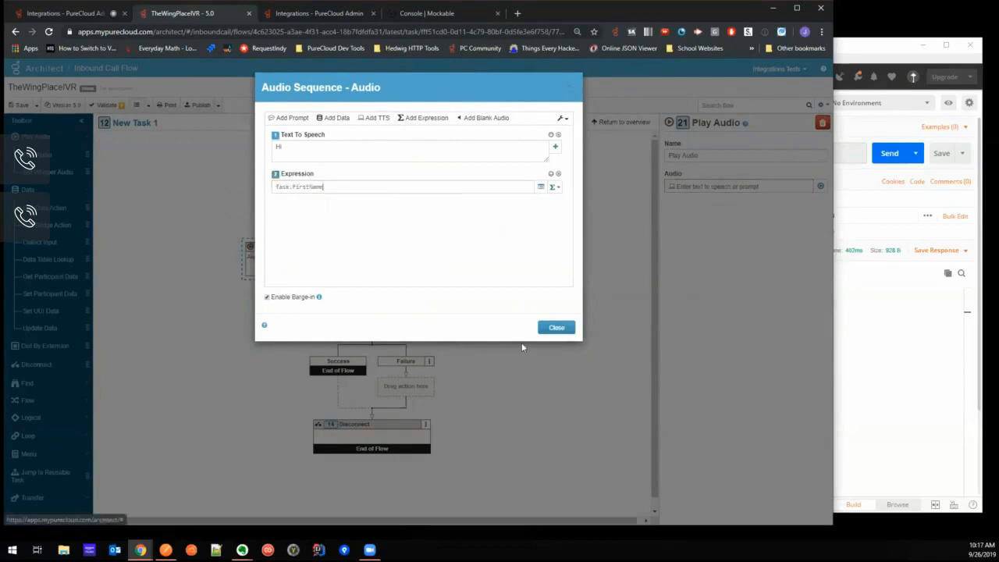
click(560, 328)
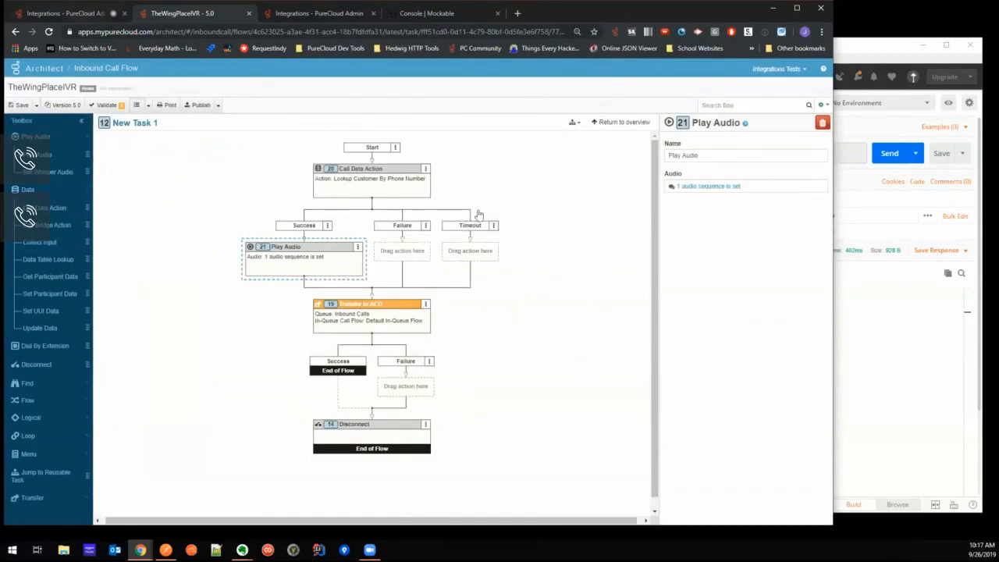
- Publish the flow and redial the latest TheWingPlaceIVR entry in the call history to test it
click(192, 107)
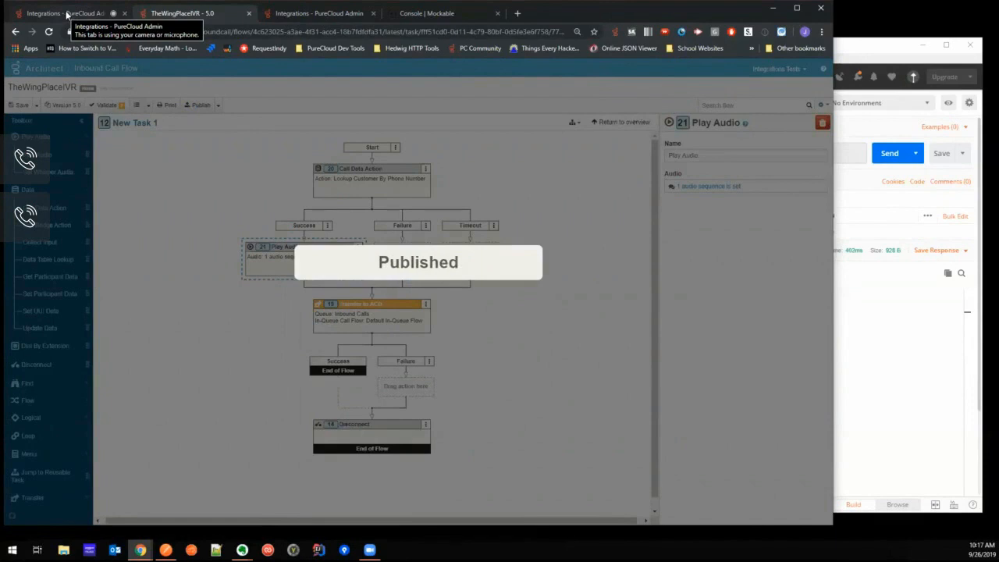
click(67, 14)
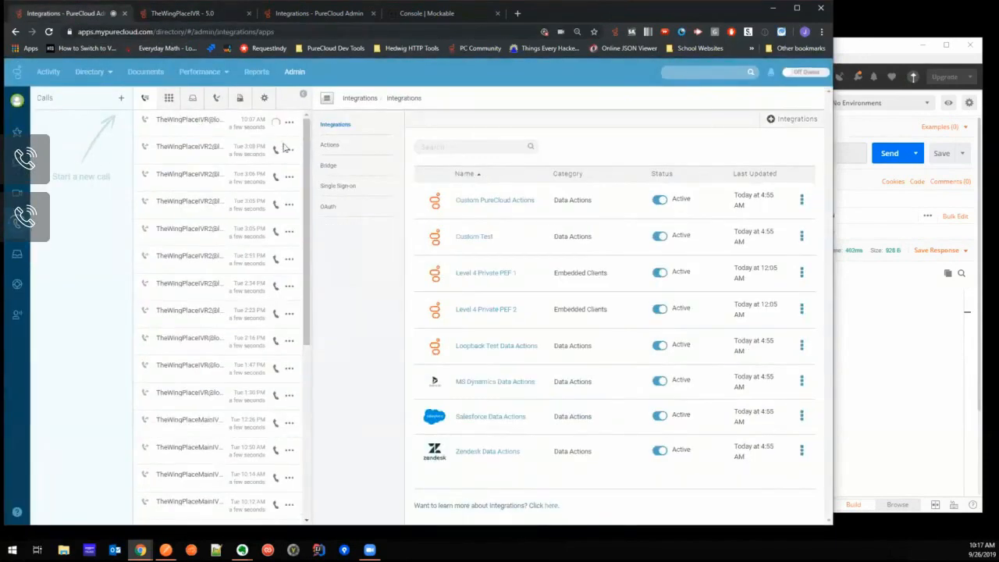
click(275, 122)
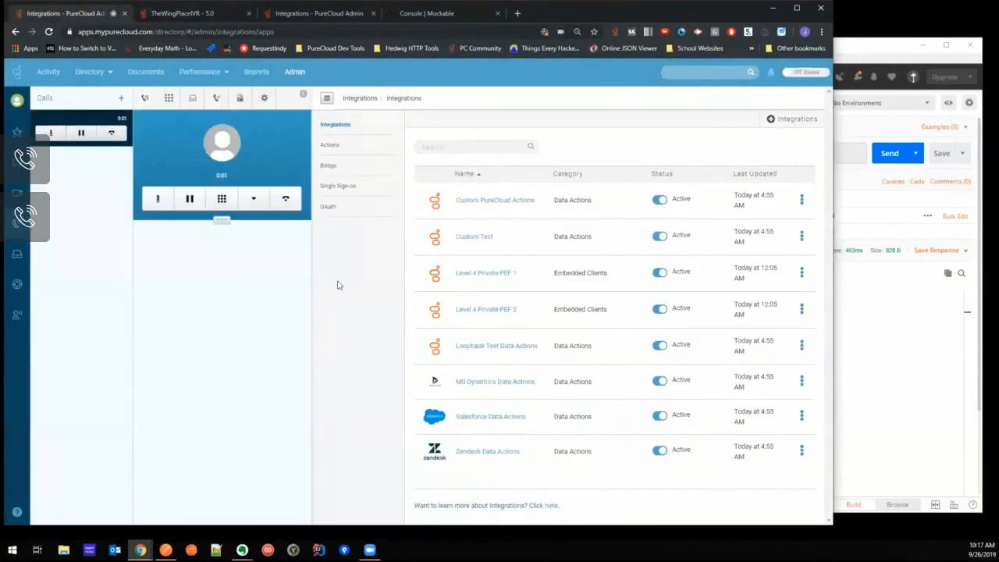
- End the test call and reopen the TheWingPlaceIVR flow for editing
click(286, 199)
click(168, 13)
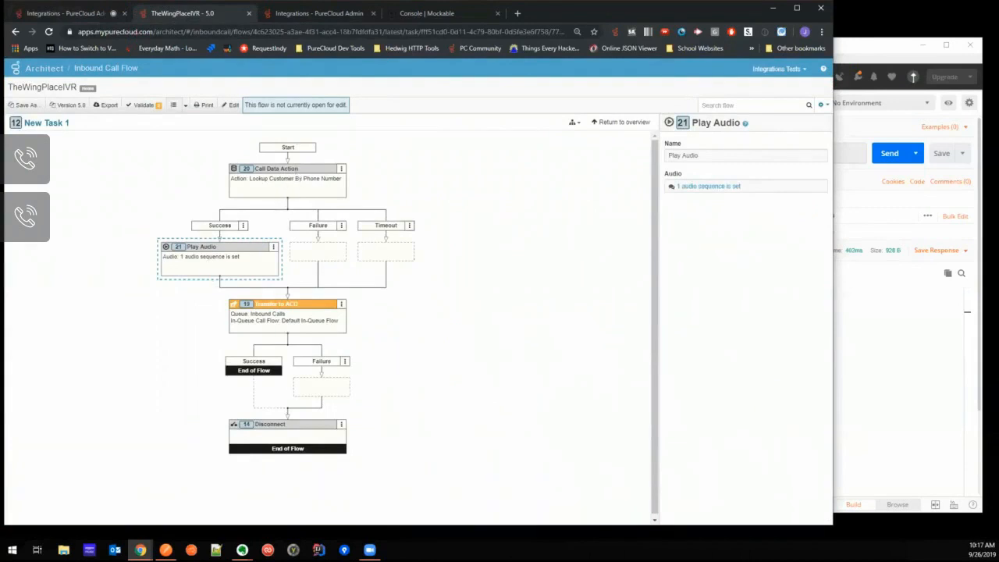
click(231, 104)
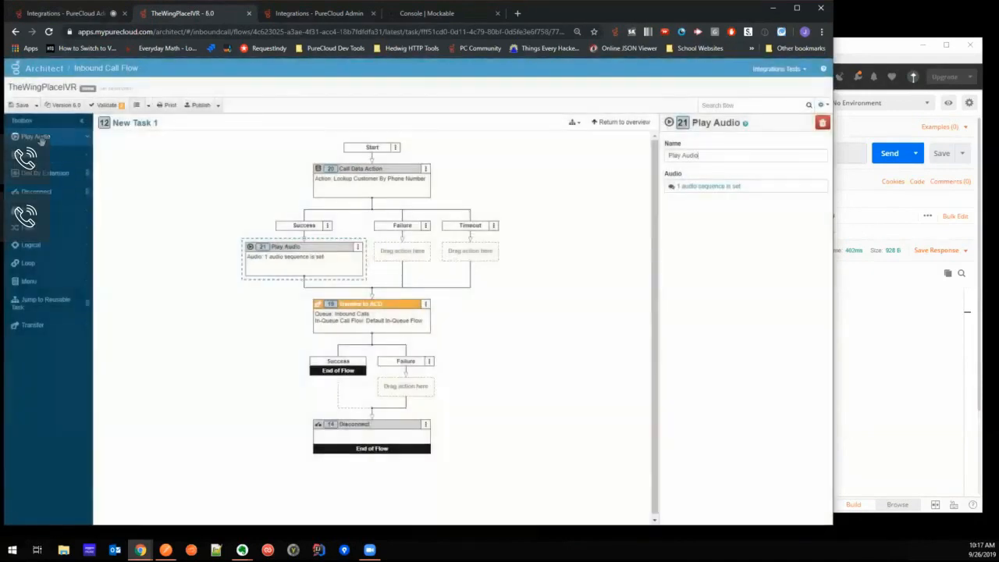
- Add a Set Participant Data action after Play Audio in the Success branch and name its attribute ScreenPop
click(36, 155)
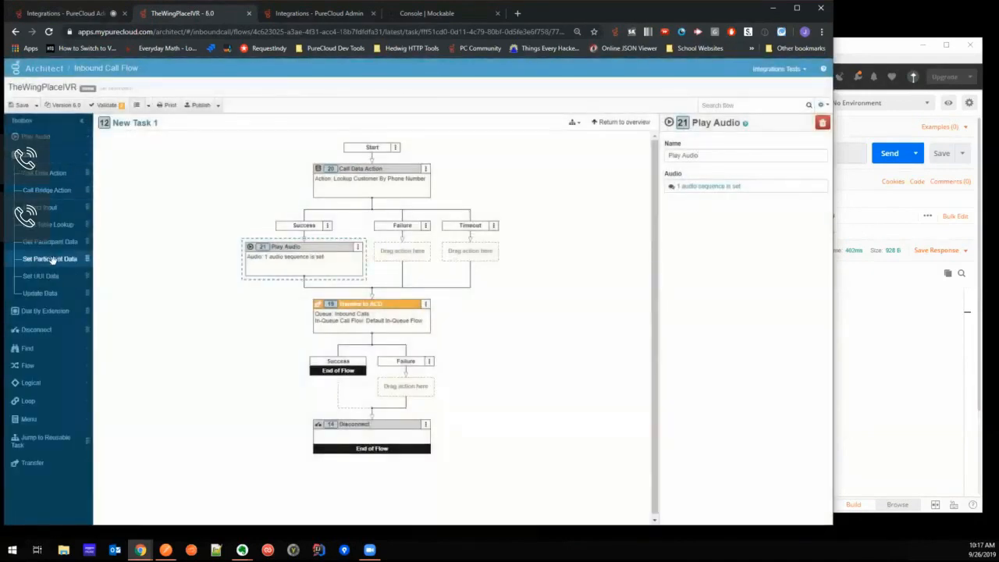
drag(49, 258, 343, 293)
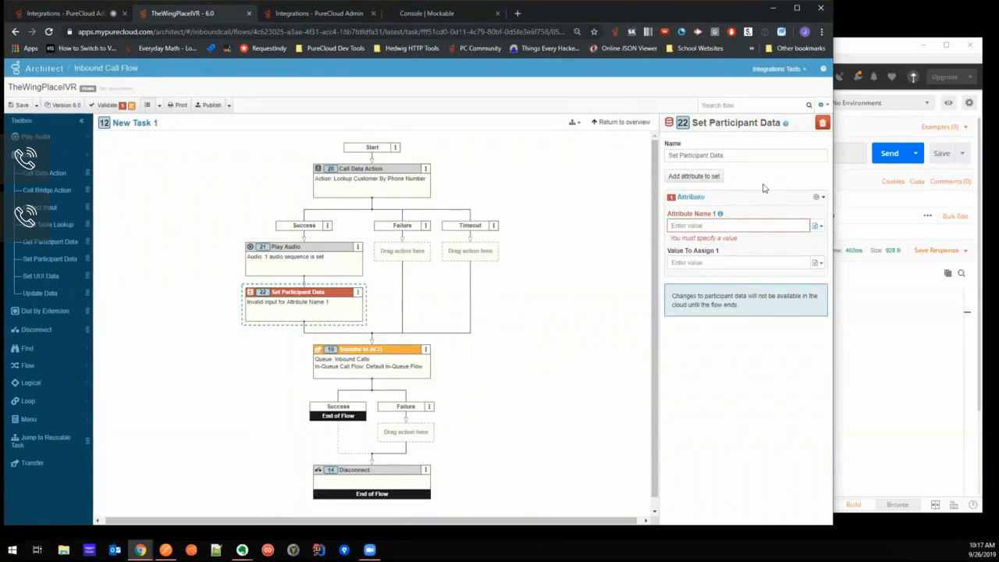
text(SareenPop)
- Assign the expression Task.CustomerID as the value of the ScreenPop attribute and publish the flow
click(723, 253)
text(custom)
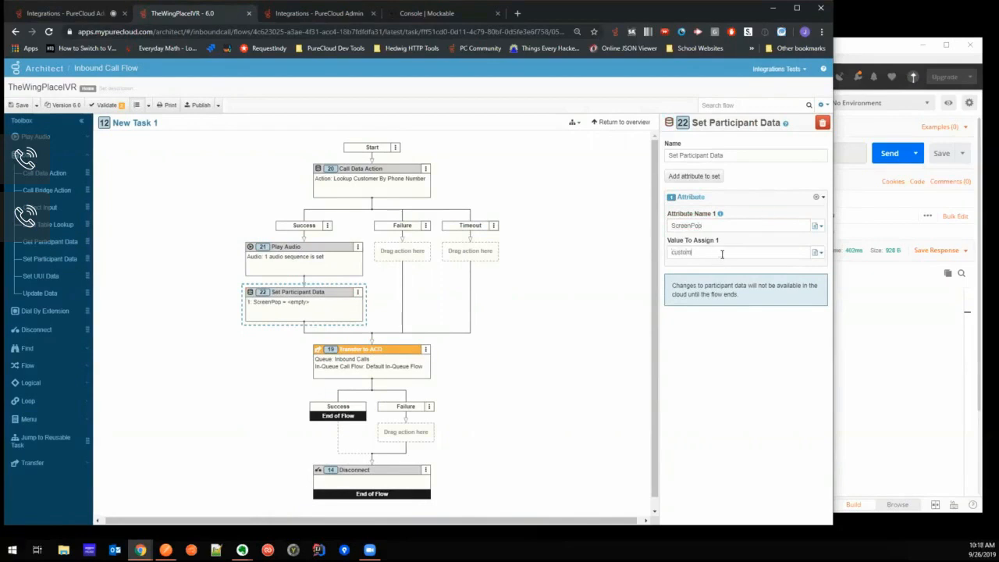
key(BackSpace)
key(BackSpace)
key(BackSpace)
key(BackSpace)
key(BackSpace)
key(BackSpace)
key(BackSpace)
click(818, 253)
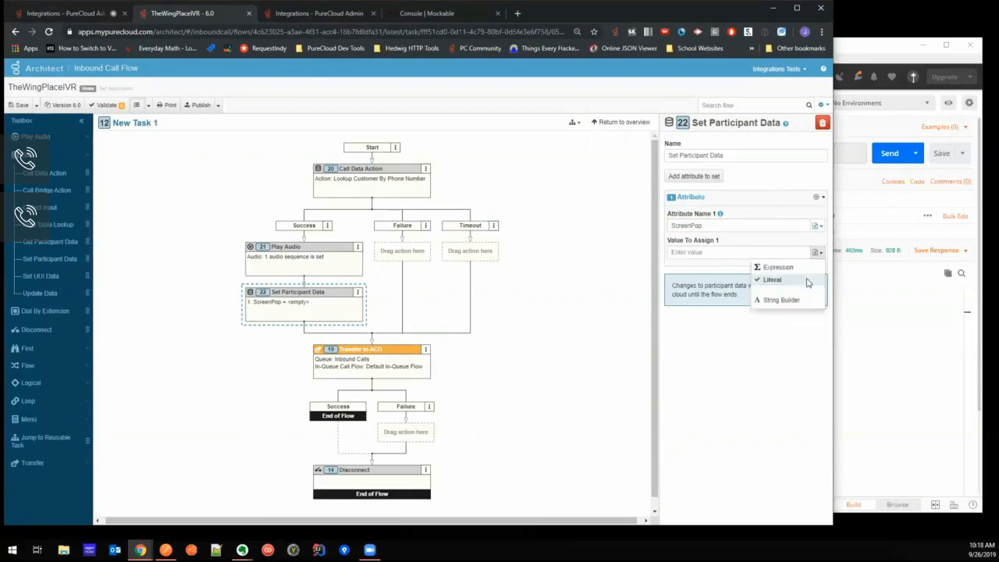
click(774, 267)
text(customer)
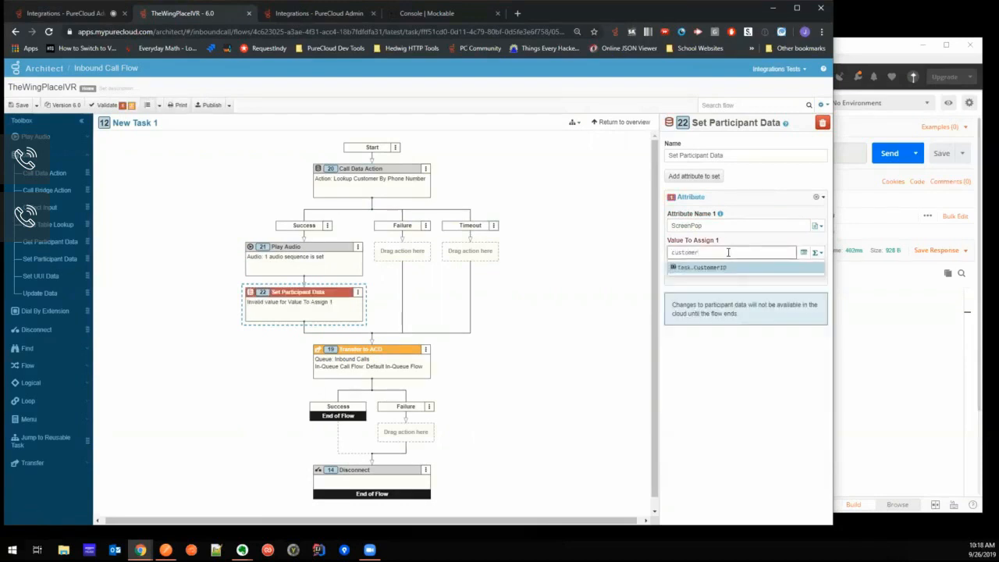
click(726, 268)
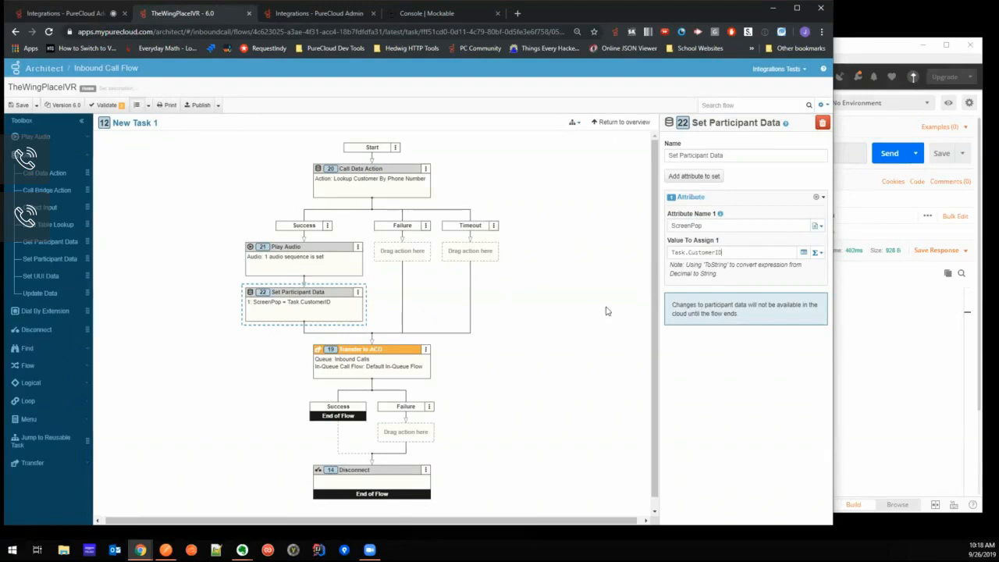
click(199, 106)
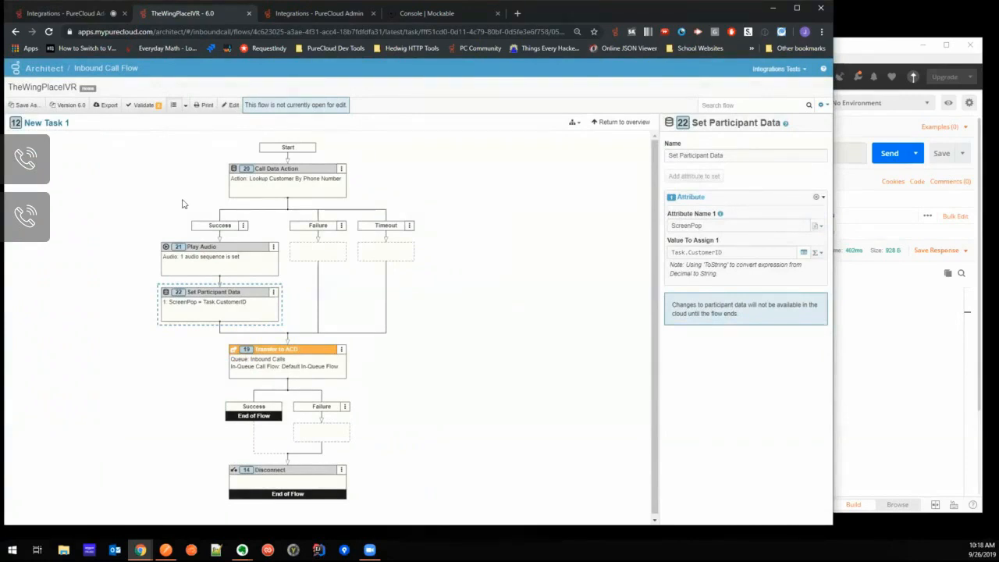
- Switch to Postman and examine the Order History array in the Lookup Customer response
click(868, 53)
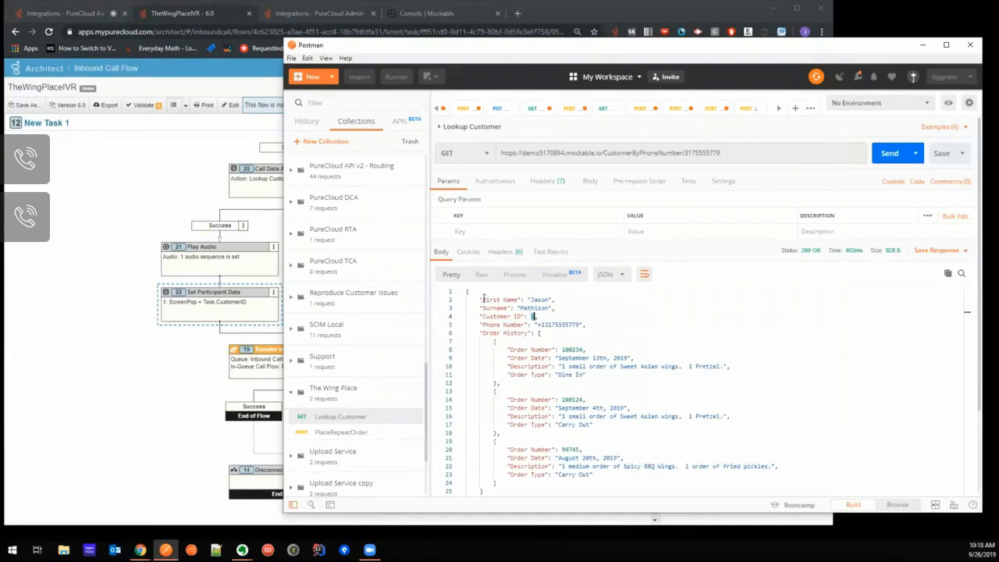
drag(475, 332, 591, 486)
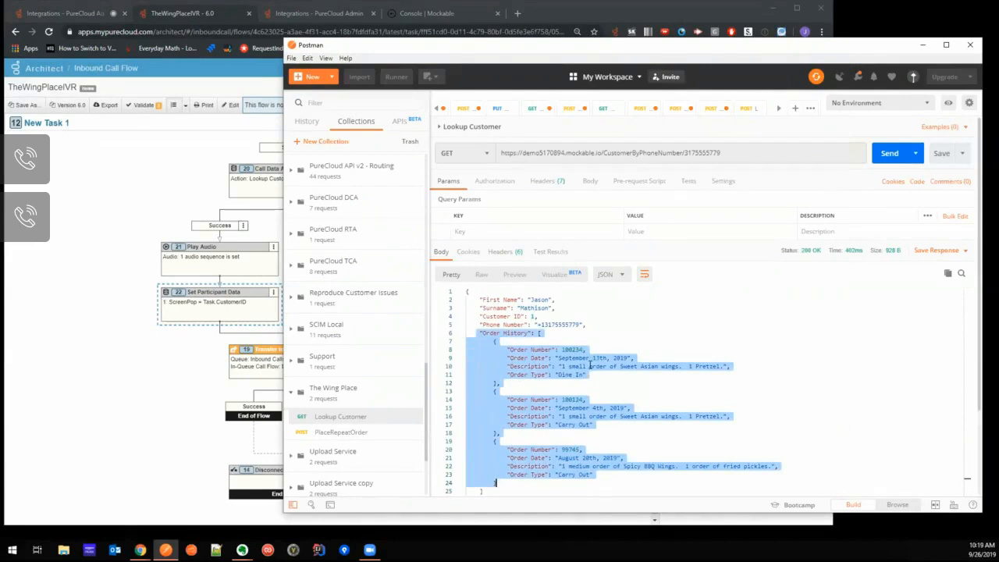
click(591, 328)
click(594, 332)
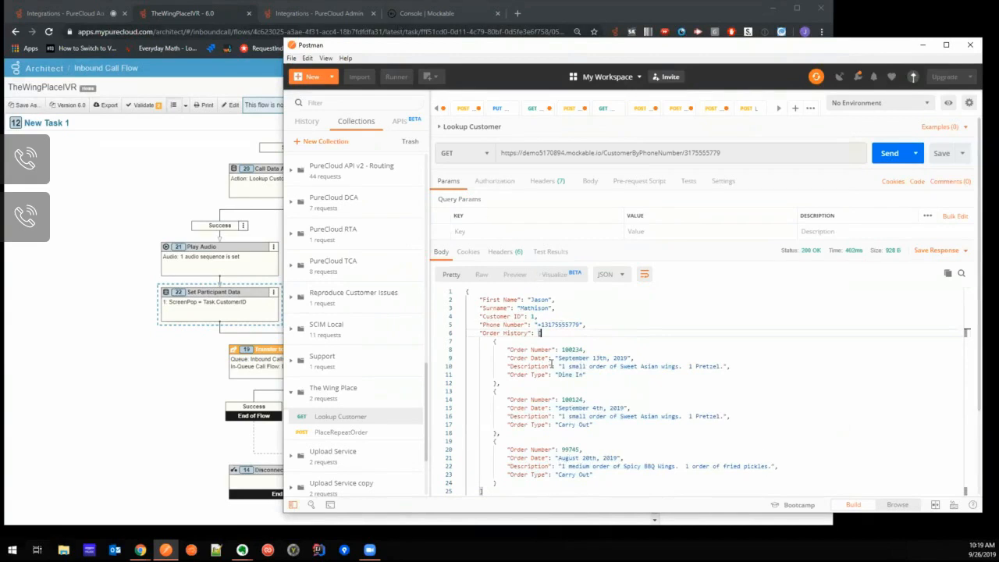
click(297, 14)
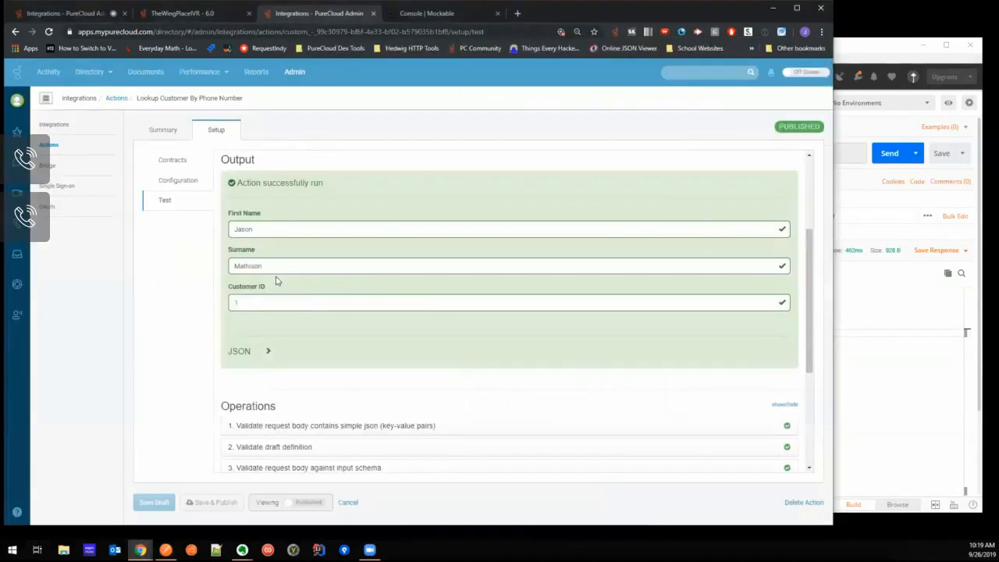
click(173, 161)
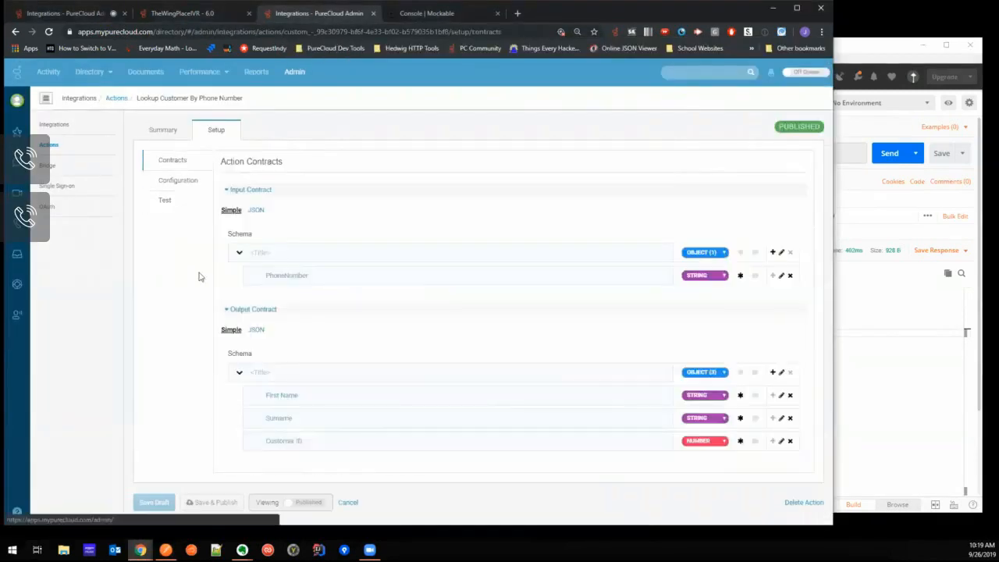
click(772, 373)
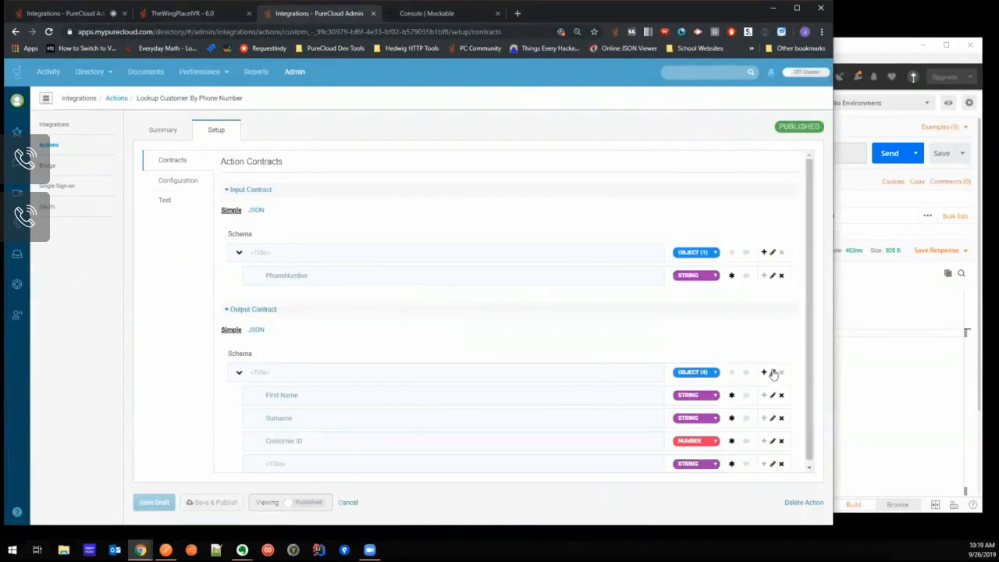
scroll(404, 274, down, 1)
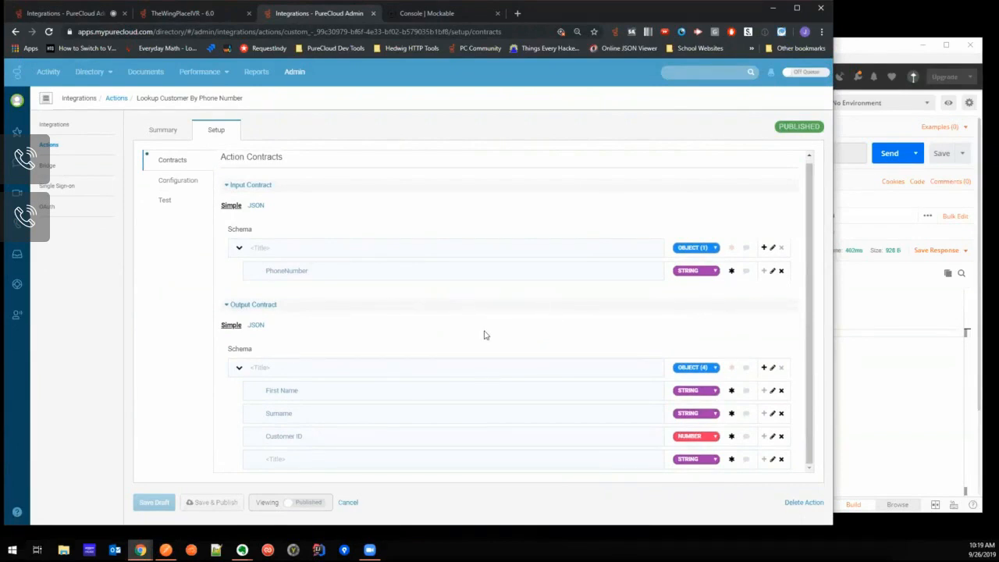
- Filter the integration actions by "lookup" and make a copy of the Lookup Customer By Phone Number action
click(117, 98)
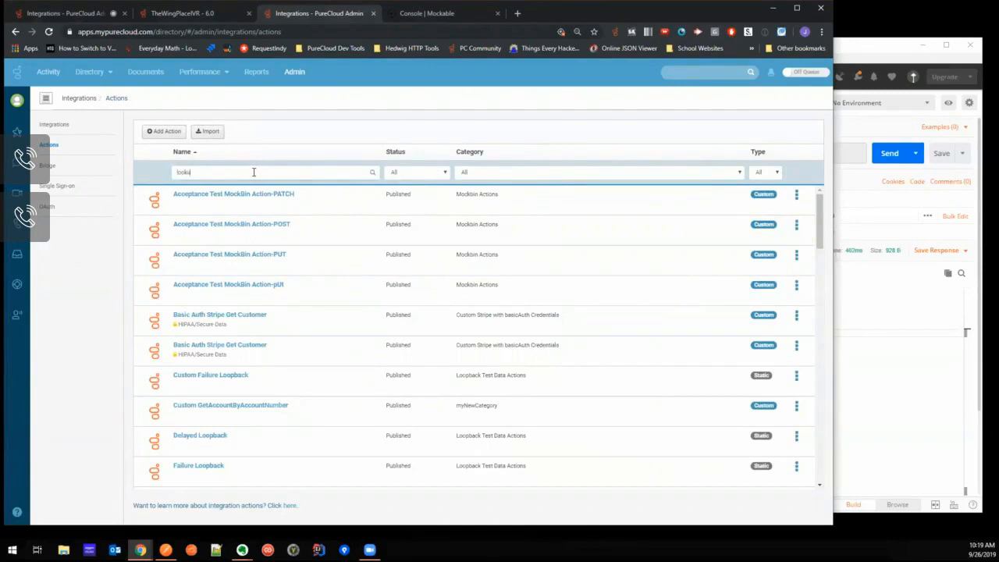
text(p)
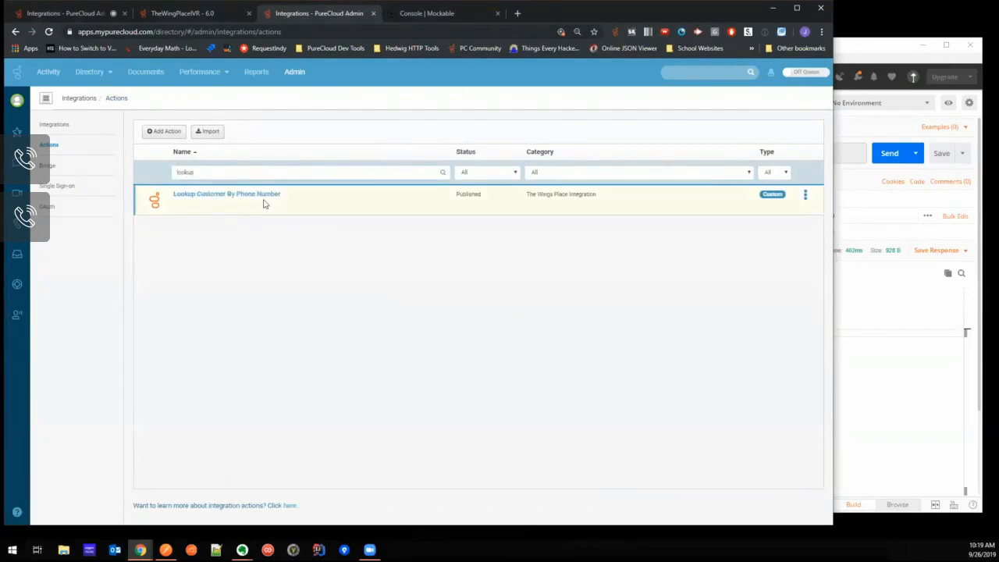
click(806, 196)
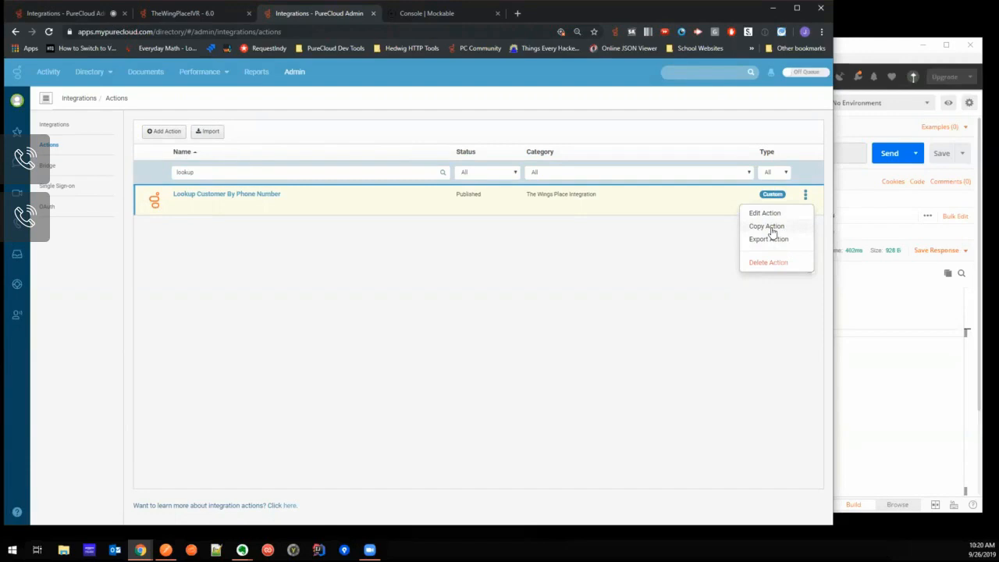
click(769, 227)
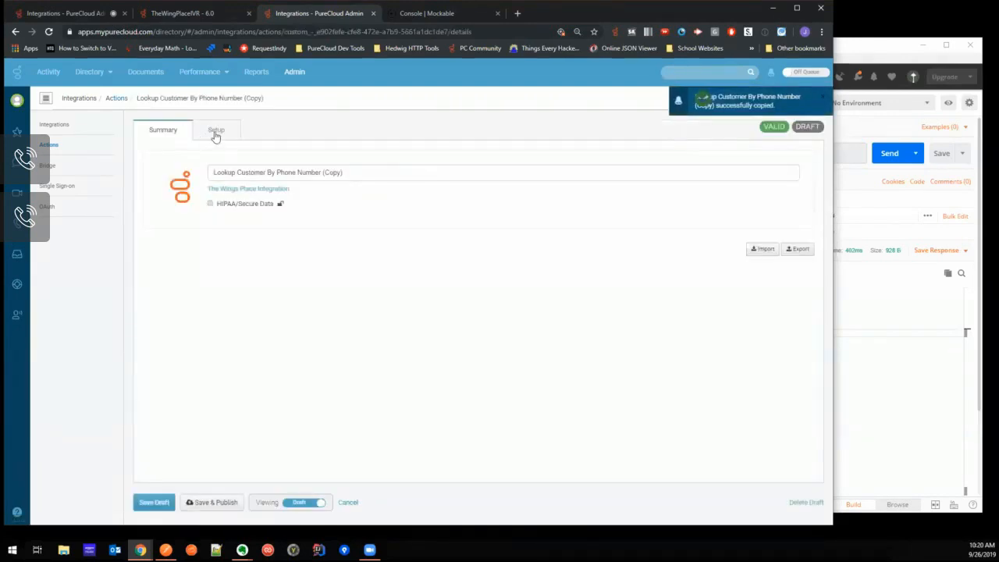
- Add an array property named Order History, matching the key in the Postman response, to the copied action's output contract
click(215, 129)
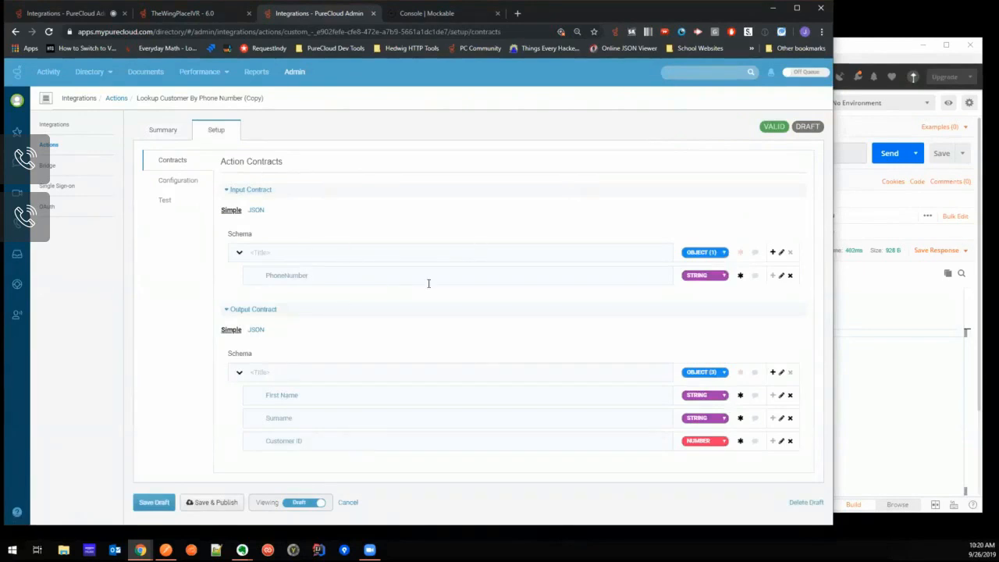
click(889, 393)
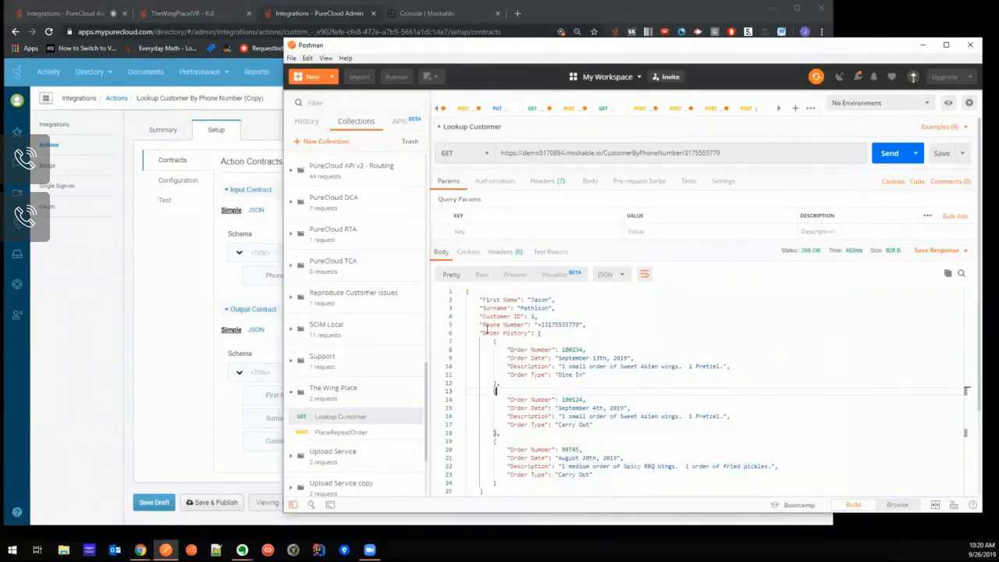
drag(482, 332, 528, 333)
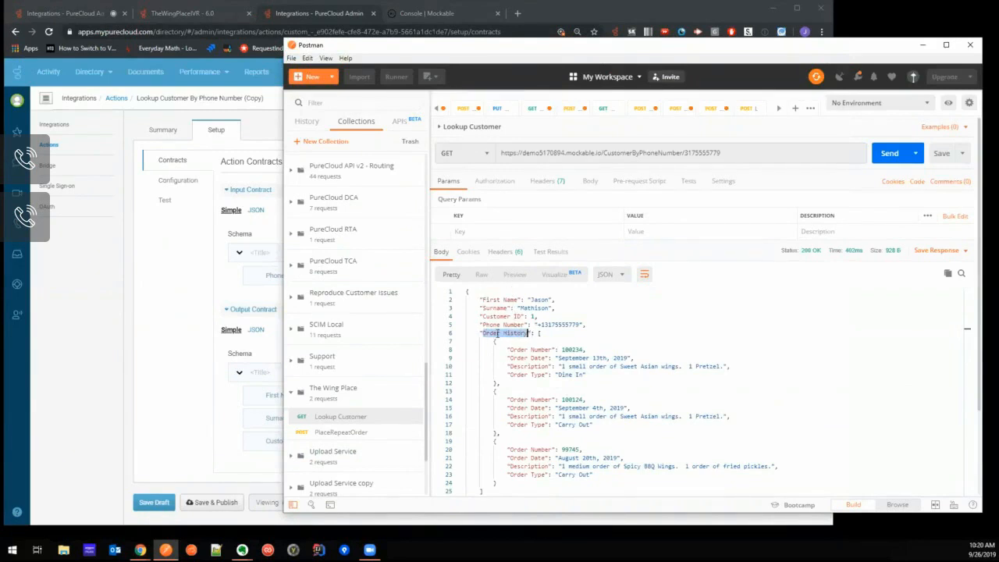
click(231, 434)
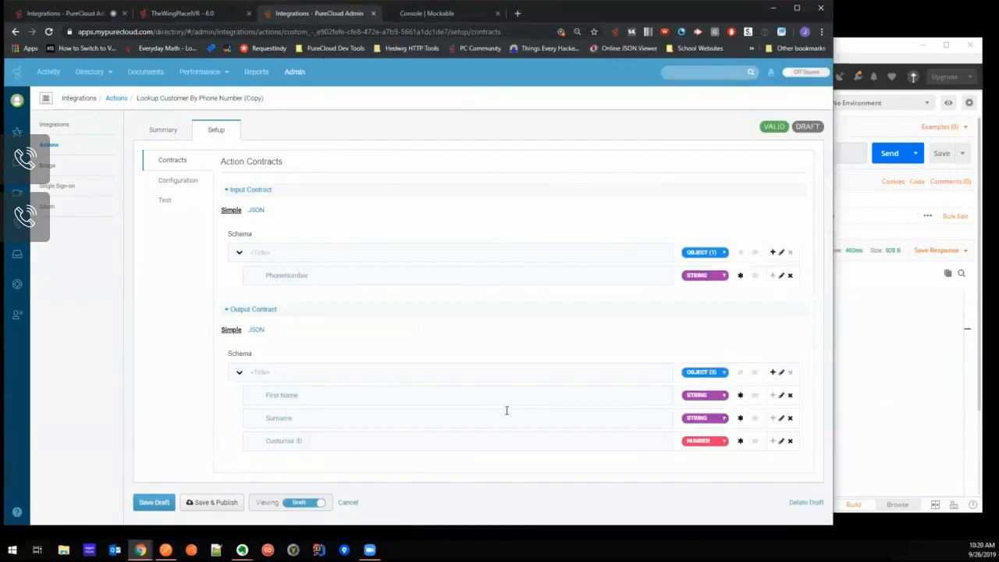
click(772, 373)
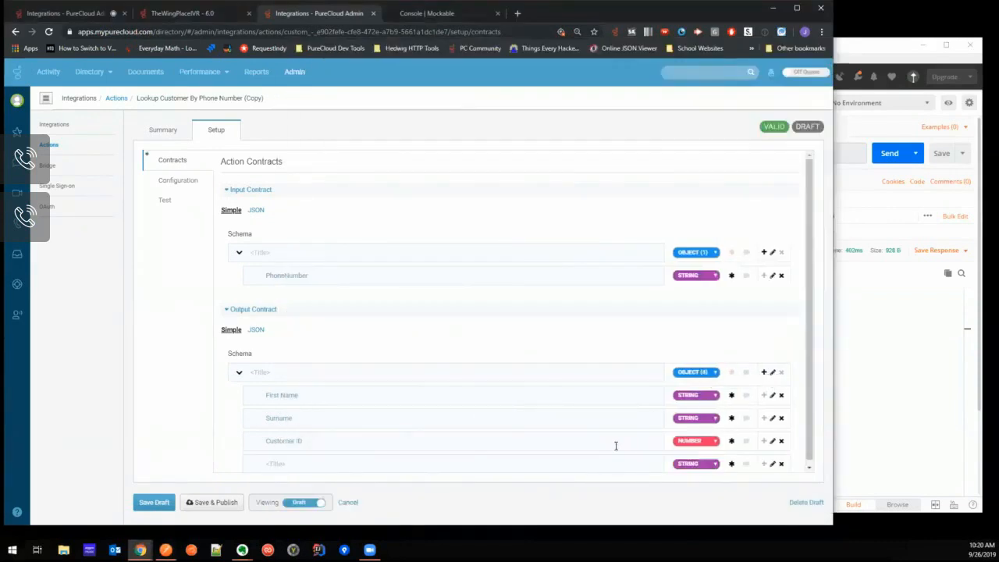
text(Order History)
click(684, 465)
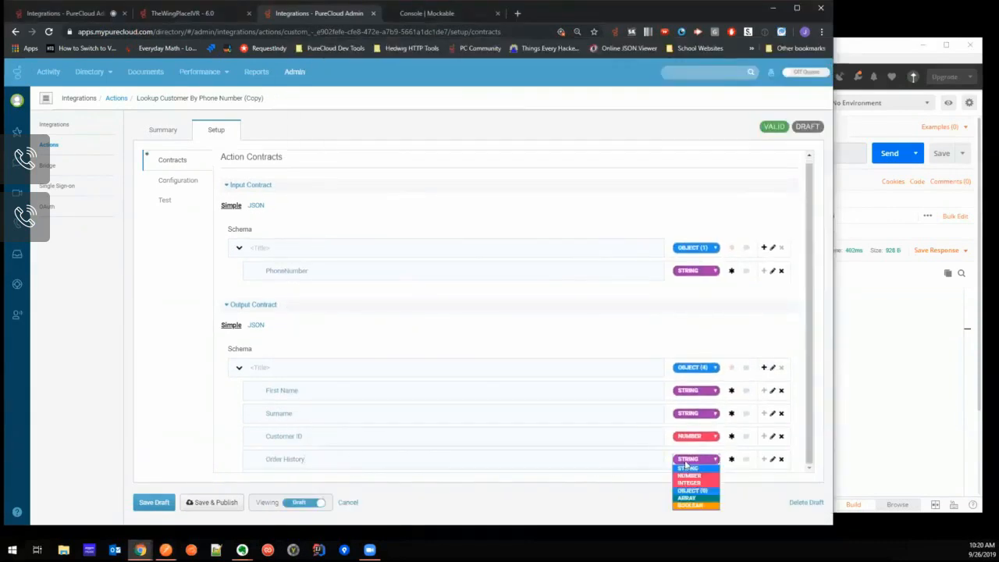
click(703, 498)
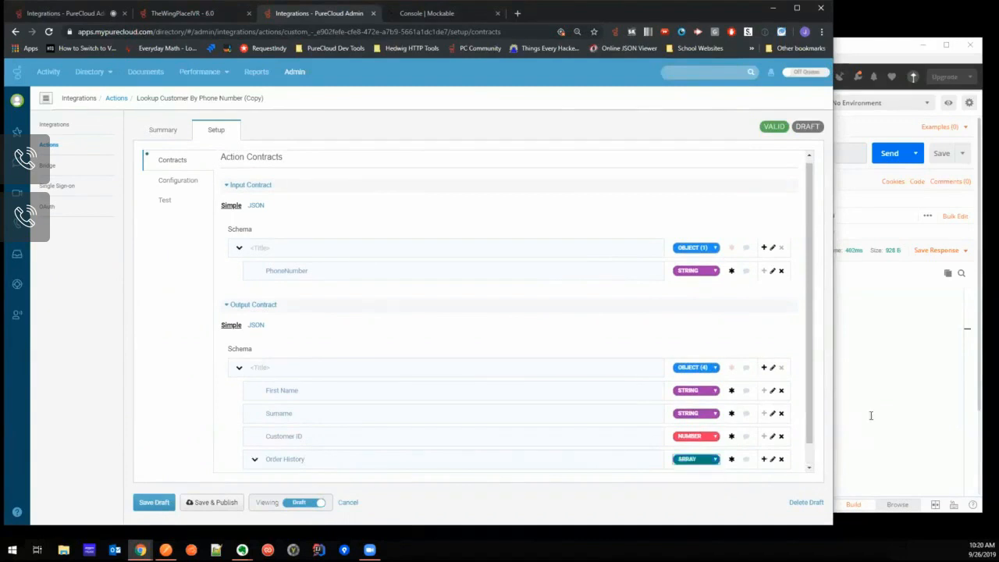
- Check the order structure in the Postman response and remove the default items from the Order History array in the output contract
key(alt+Tab)
scroll(575, 330, down, 1)
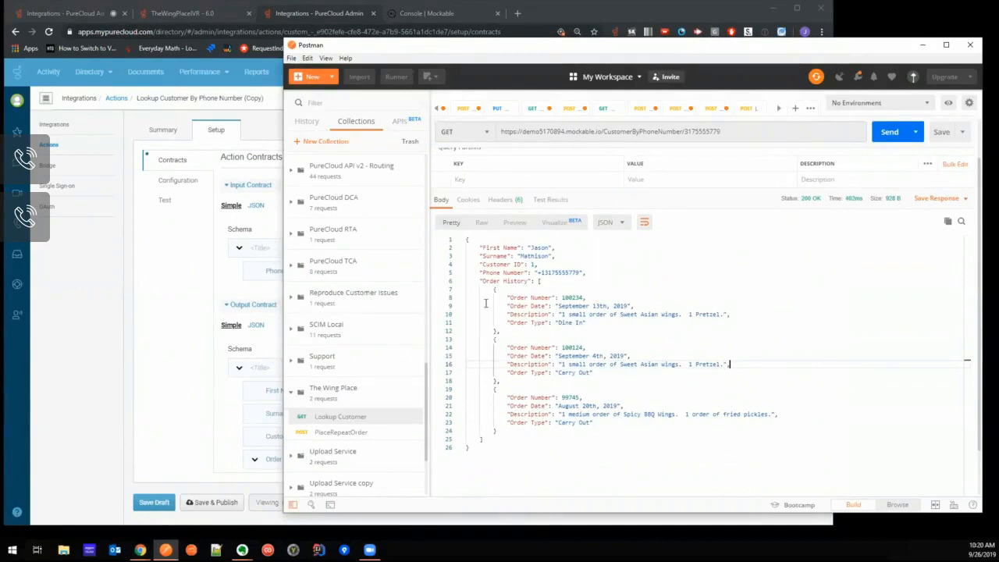
click(195, 456)
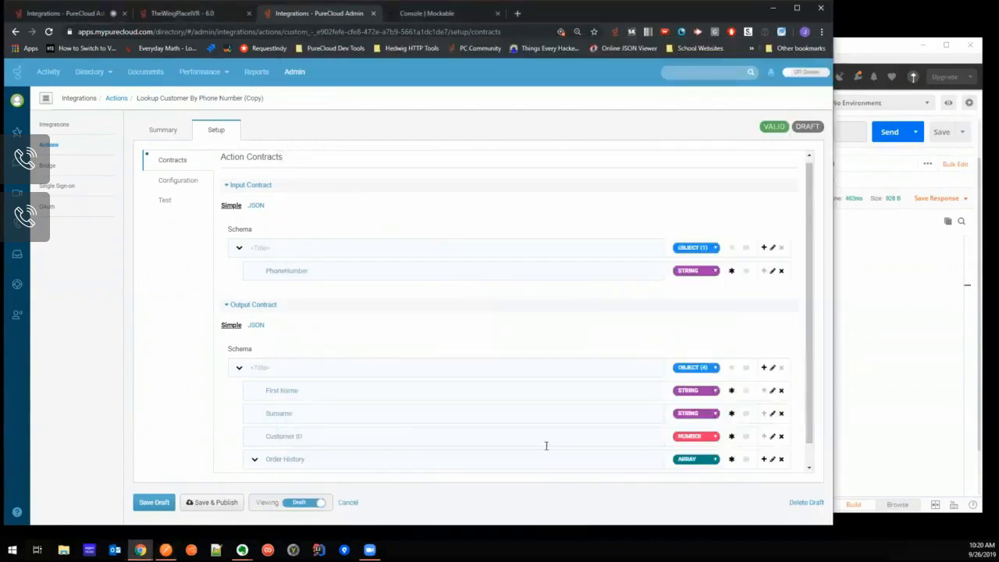
scroll(656, 449, down, 1)
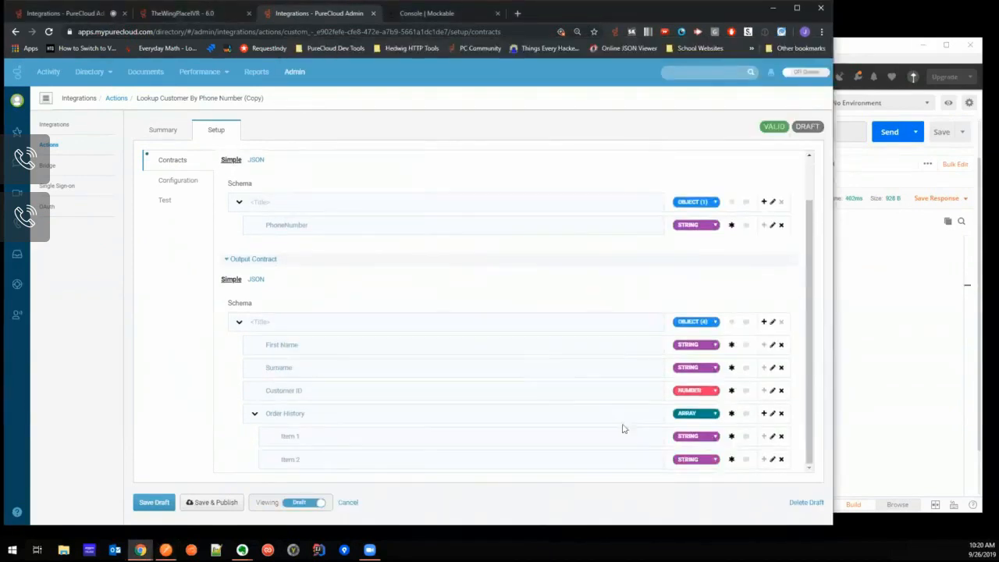
click(713, 438)
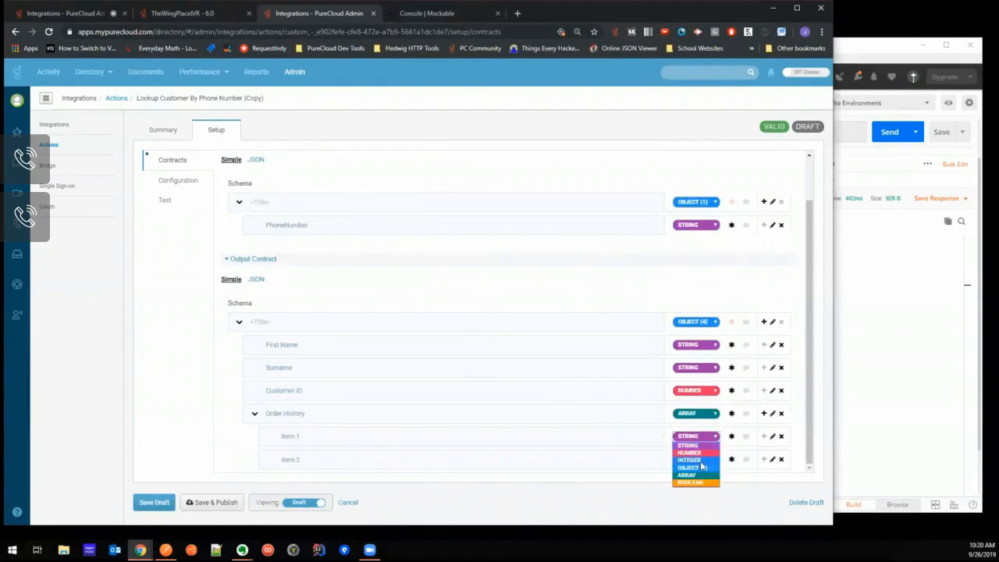
click(692, 468)
click(782, 459)
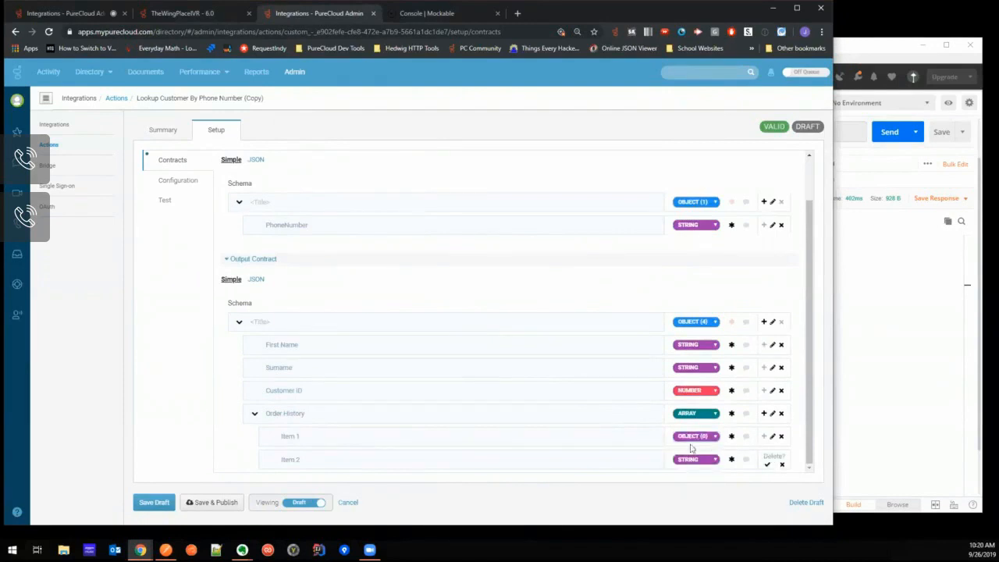
click(766, 464)
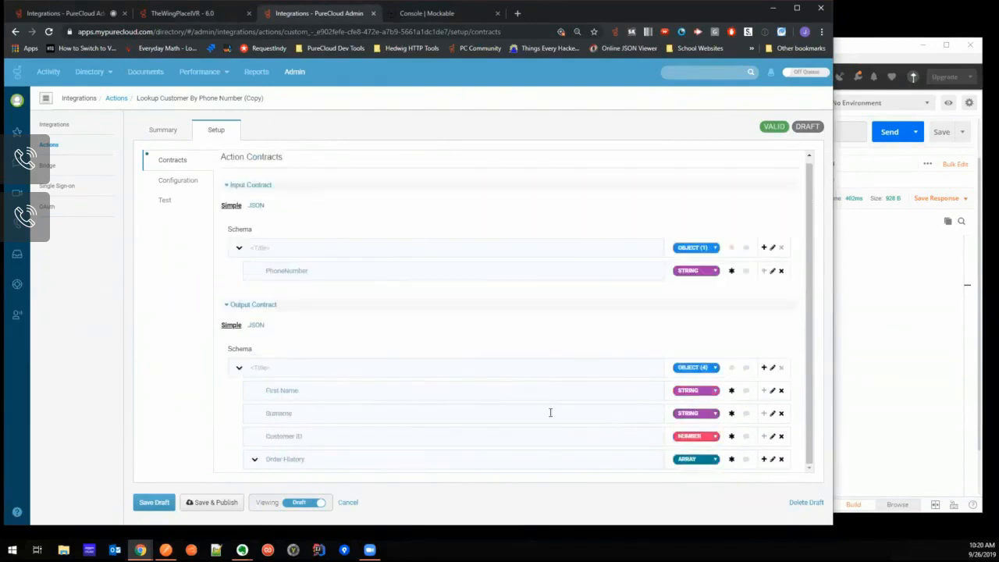
- Add an item to the Order History array in the output contract, set its type to object and name it Order
click(765, 459)
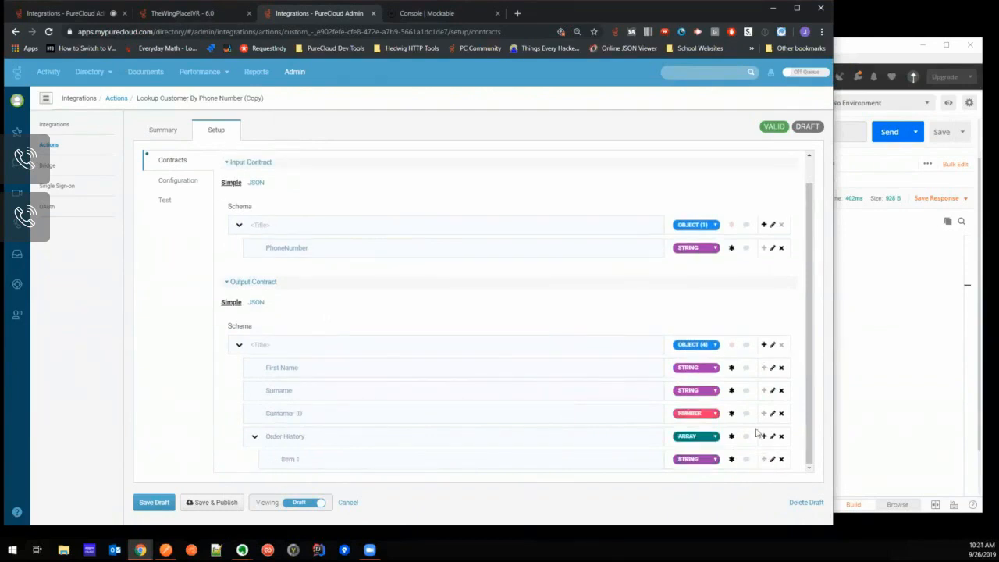
click(700, 460)
click(704, 495)
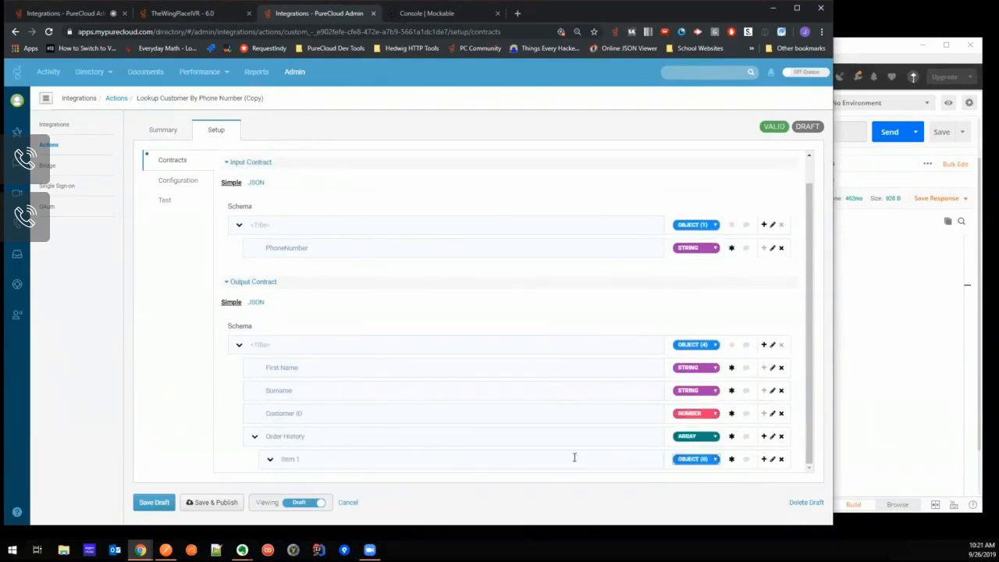
click(332, 459)
key(ctrl+a)
text(Or)
- Copy the Order Number key from the Postman response and add it to the Order object as a number property
key(alt+Tab)
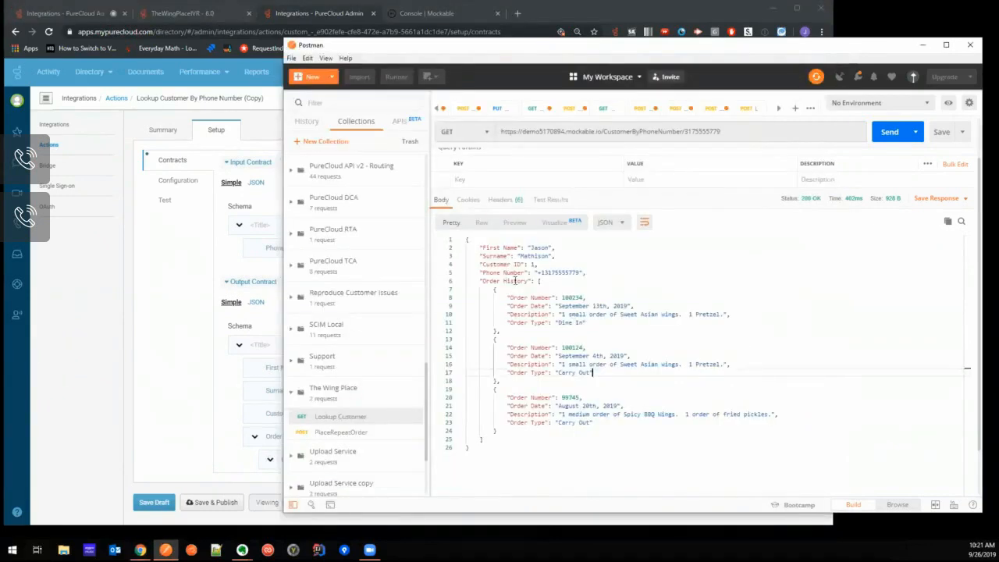
drag(512, 298, 550, 298)
click(205, 463)
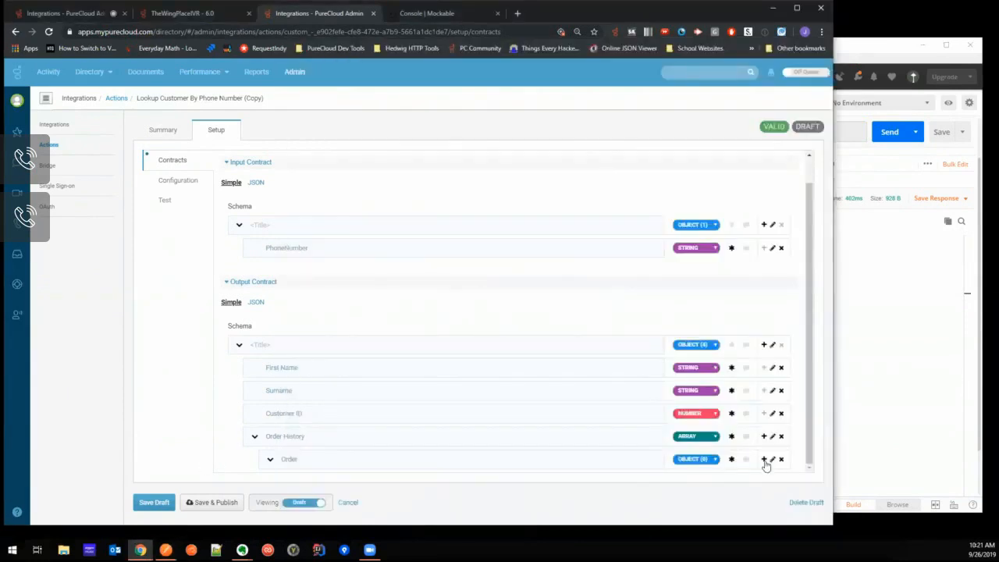
scroll(622, 410, down, 1)
click(363, 456)
key(ctrl+v)
click(687, 459)
click(694, 482)
- Copy the Description key from the Postman response and add it to the Order object as a string property
click(850, 423)
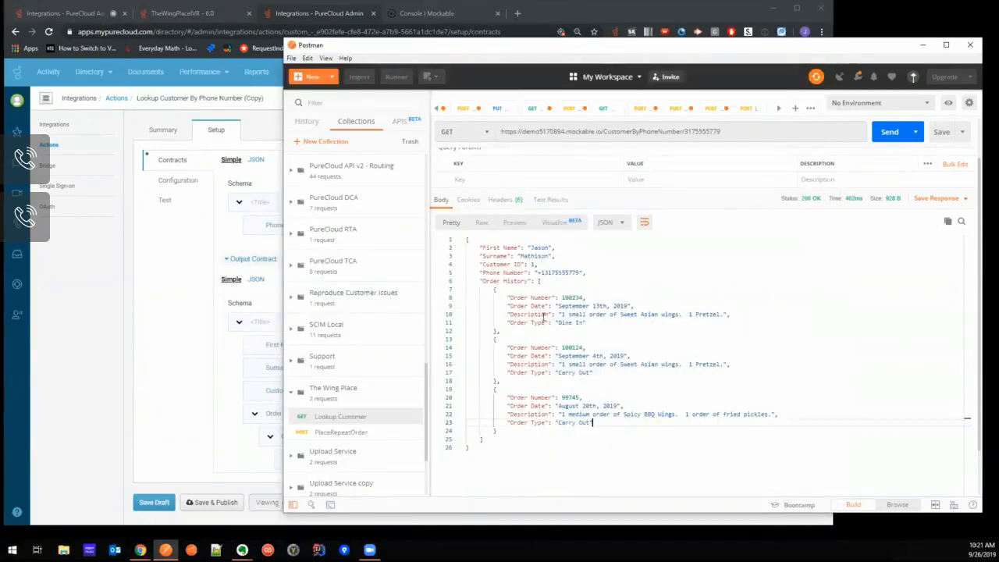
mouse_move(510, 302)
mouse_down()
mouse_move(544, 306)
mouse_move(511, 315)
mouse_move(551, 314)
mouse_move(516, 314)
mouse_up()
click(211, 469)
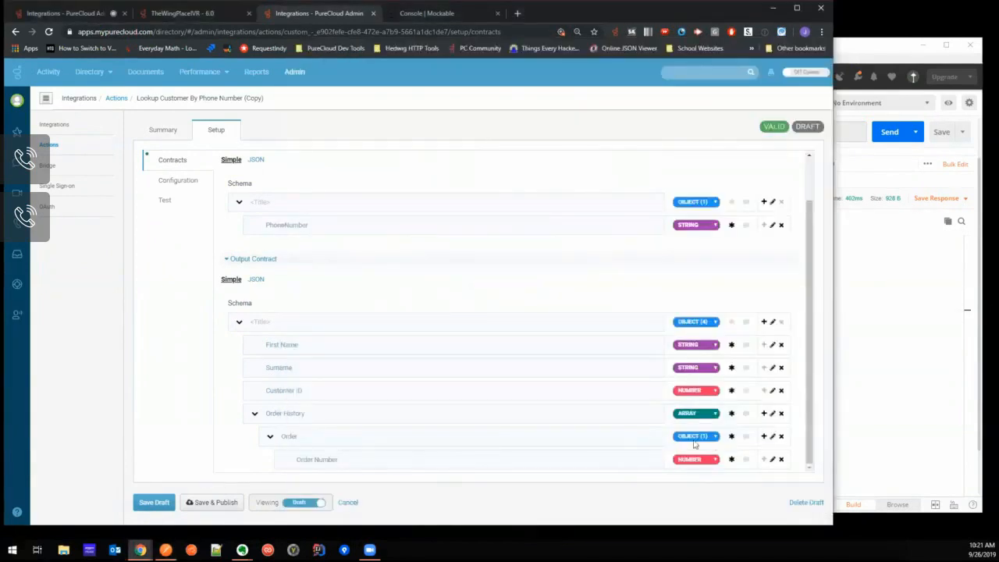
click(765, 440)
scroll(700, 468, down, 1)
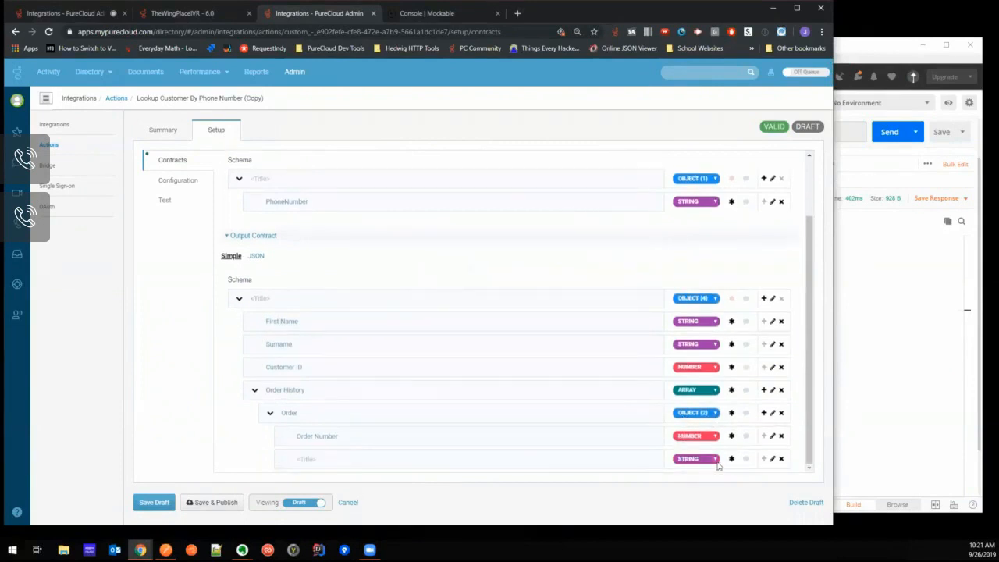
- Test the copied action with the customer's phone number as input and check the returned output fields
click(165, 201)
click(337, 223)
text(3175555779)
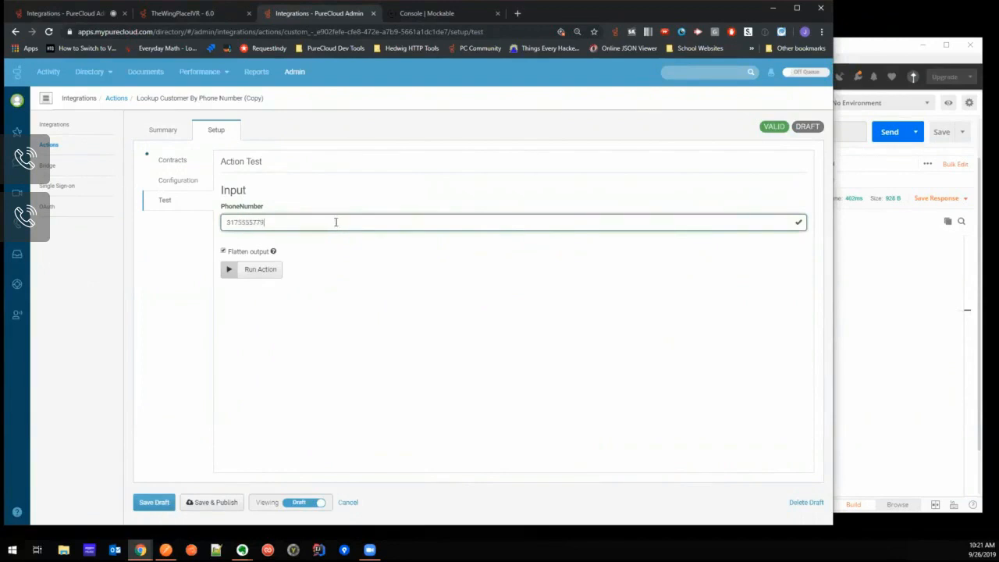
click(266, 270)
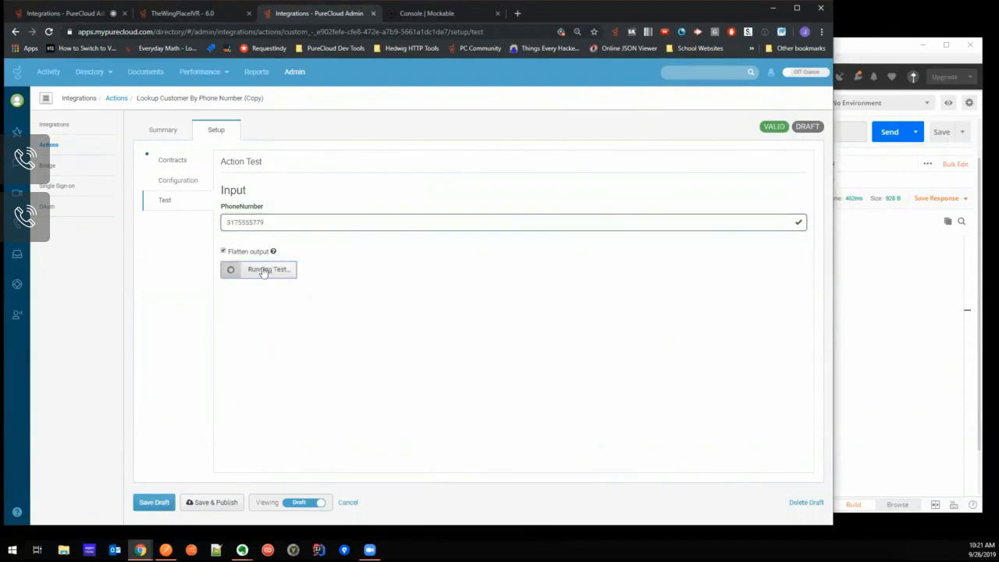
scroll(304, 266, down, 1)
scroll(316, 249, down, 2)
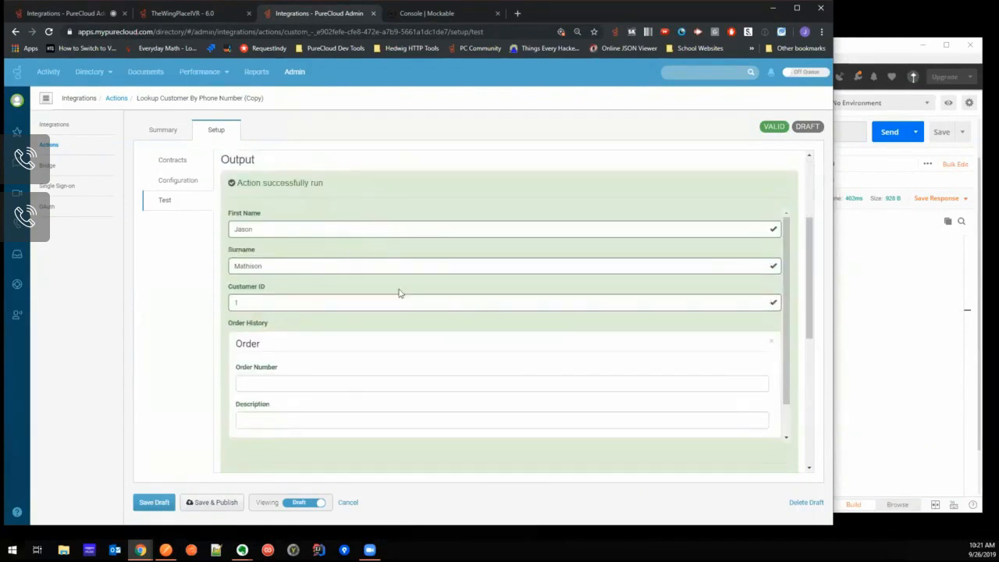
- Run the action test again with the same phone number and review the orders returned under Order History
scroll(396, 291, up, 1)
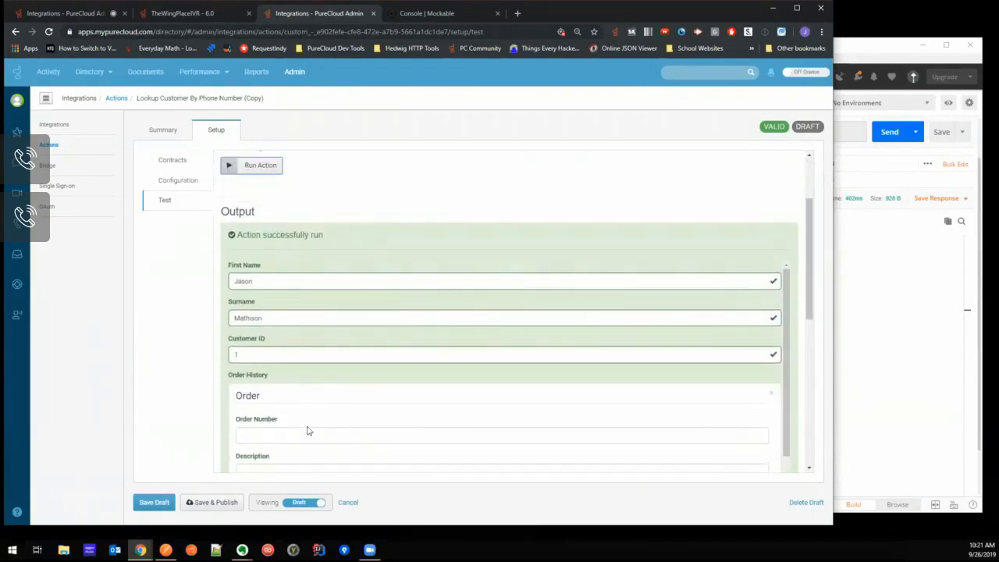
scroll(309, 312, up, 2)
click(257, 272)
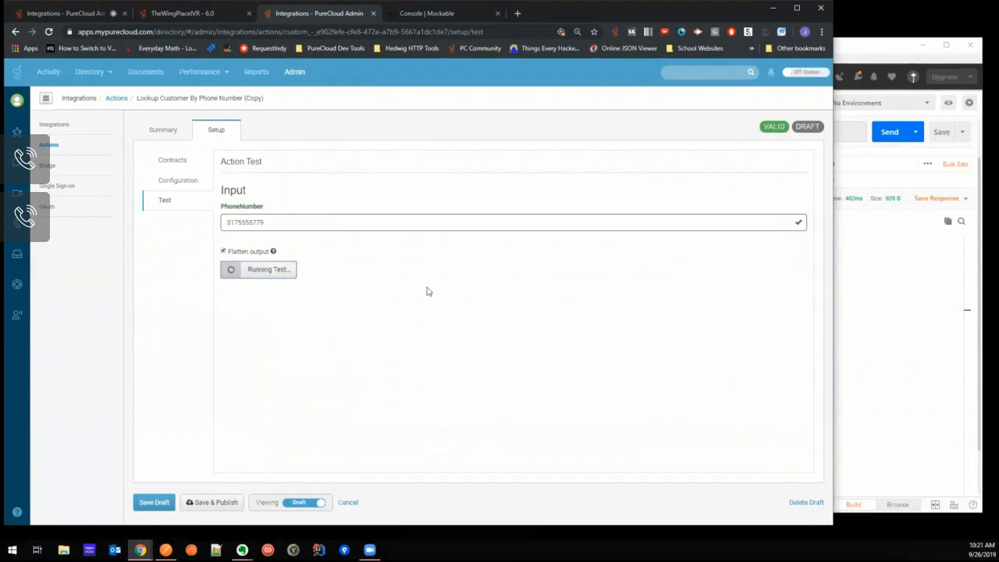
scroll(425, 275, down, 3)
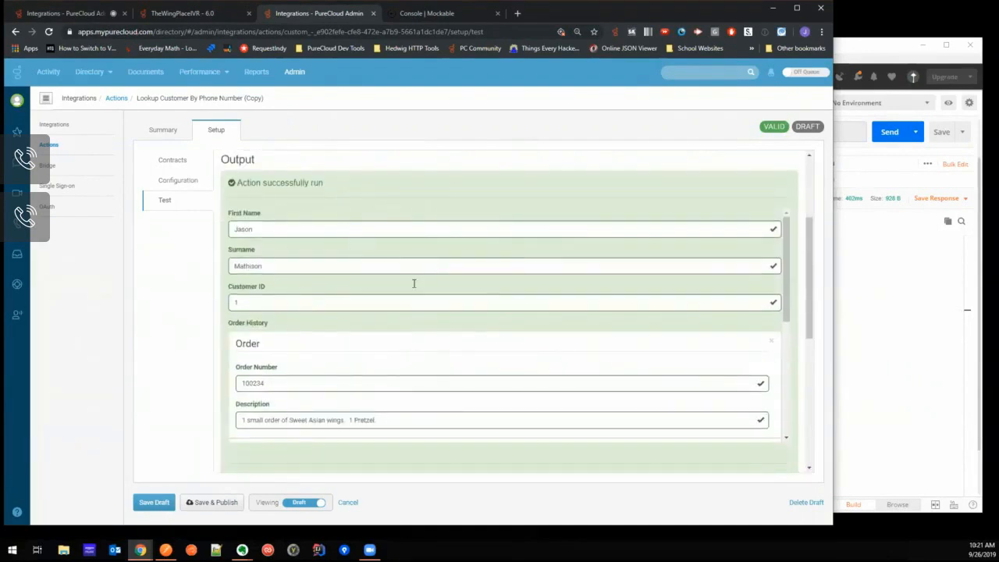
drag(786, 275, 792, 250)
scroll(660, 232, up, 2)
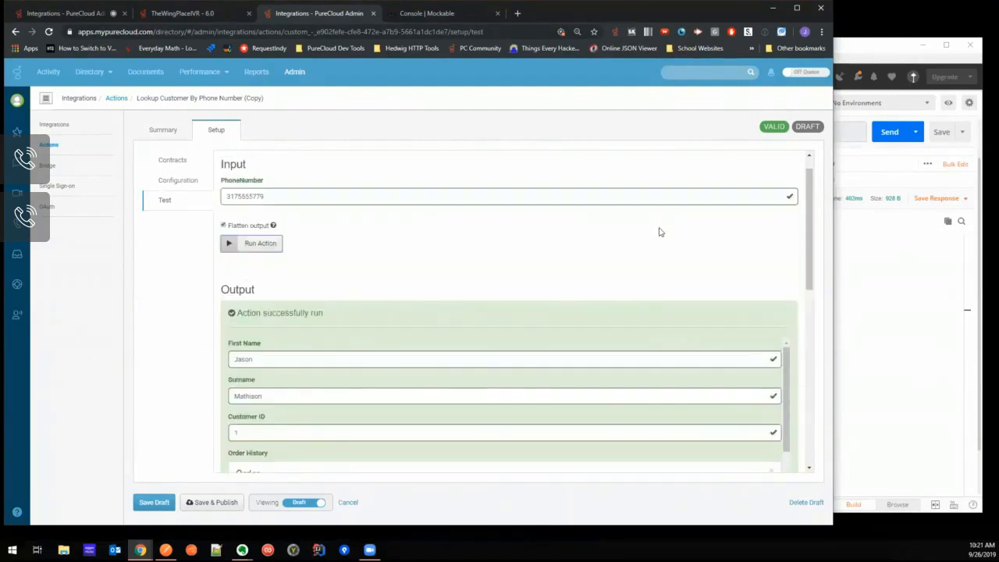
- Examine the test's operations, expanding the resolved request URL, header and body templates
scroll(348, 313, down, 3)
scroll(350, 313, down, 3)
scroll(349, 314, up, 1)
scroll(350, 316, down, 2)
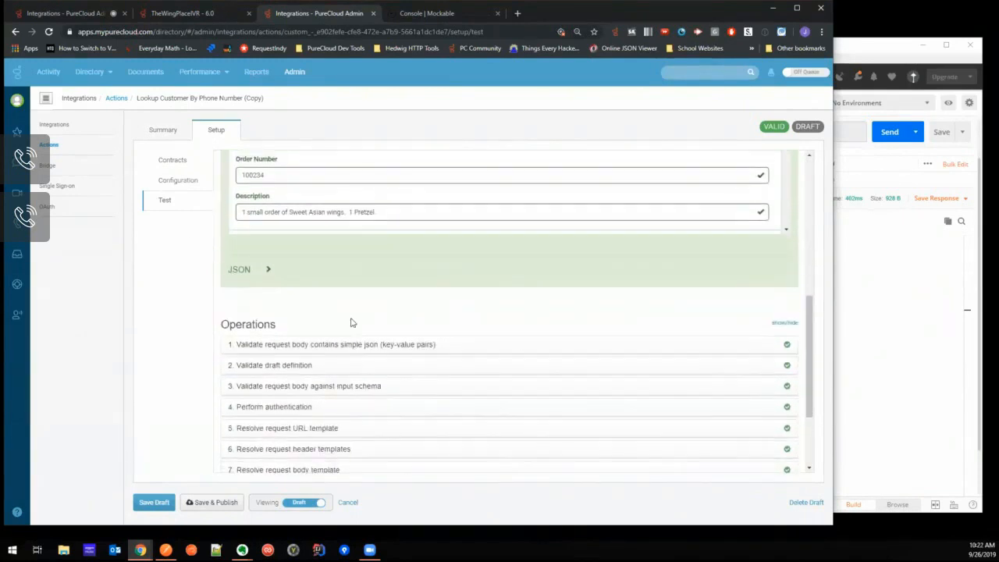
scroll(351, 322, down, 2)
scroll(414, 332, up, 1)
scroll(436, 325, down, 1)
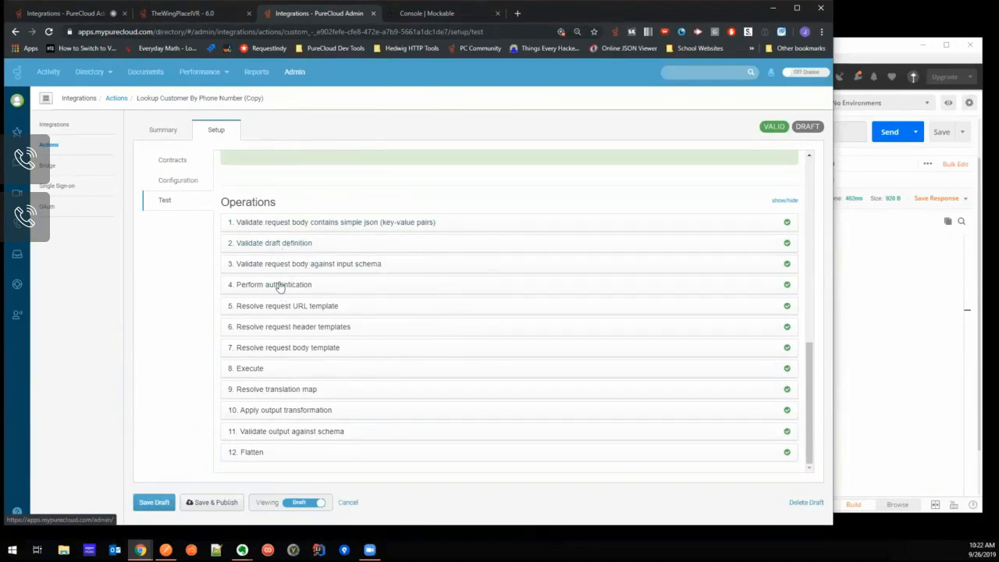
click(286, 307)
drag(255, 334, 518, 335)
click(516, 338)
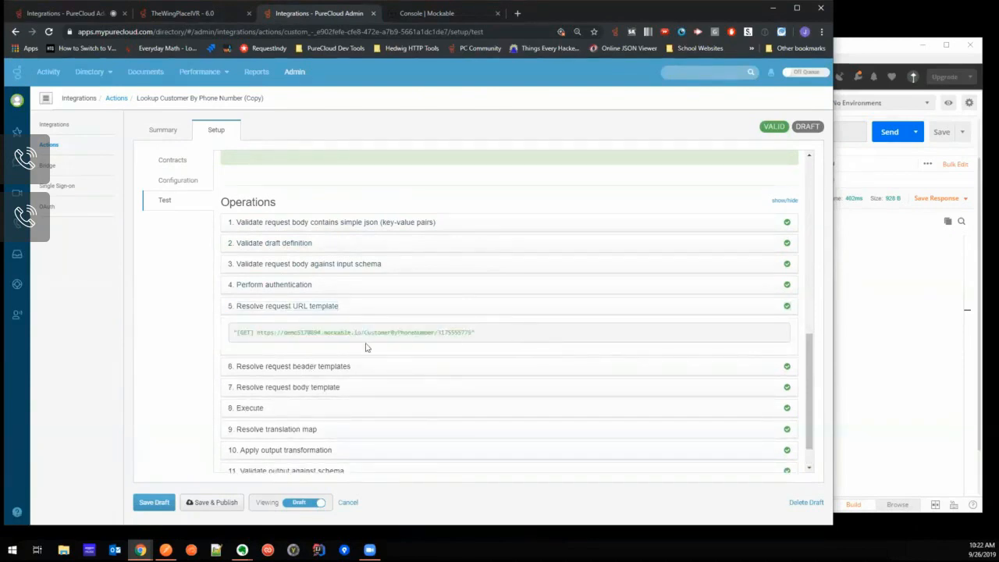
click(281, 367)
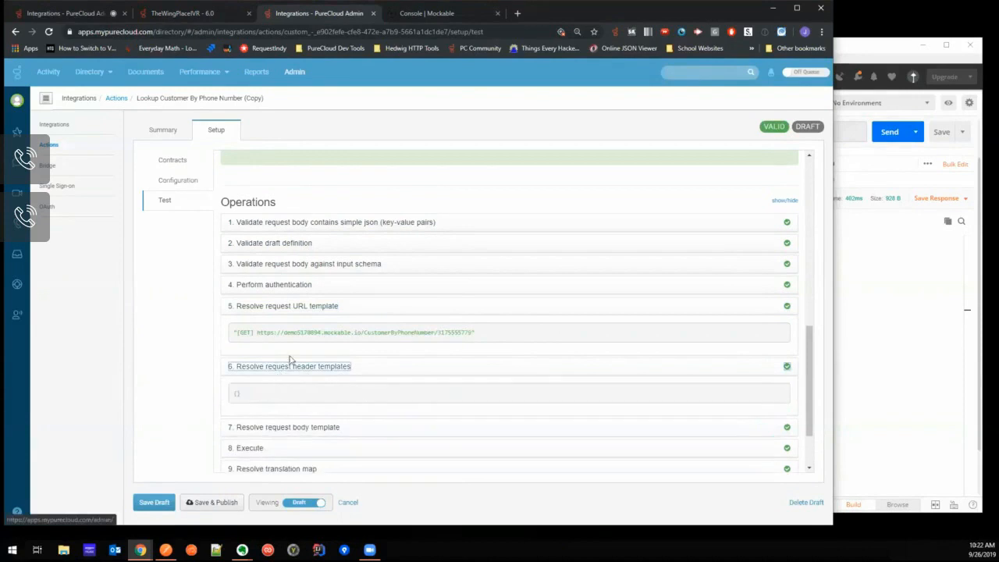
scroll(305, 352, down, 1)
click(297, 349)
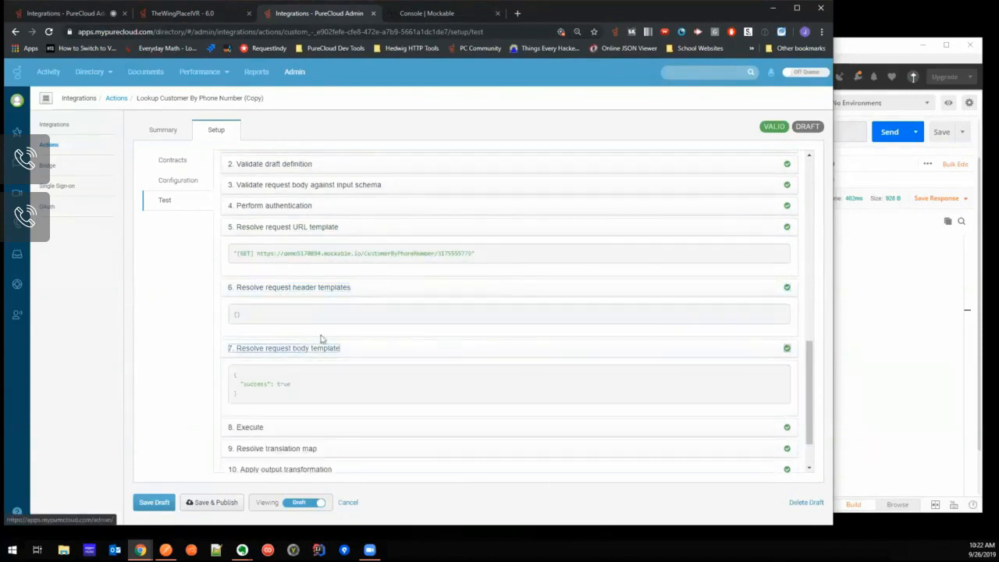
- Expand the Execute operation and examine the raw JSON response with the customer's order history
scroll(304, 360, down, 1)
click(304, 364)
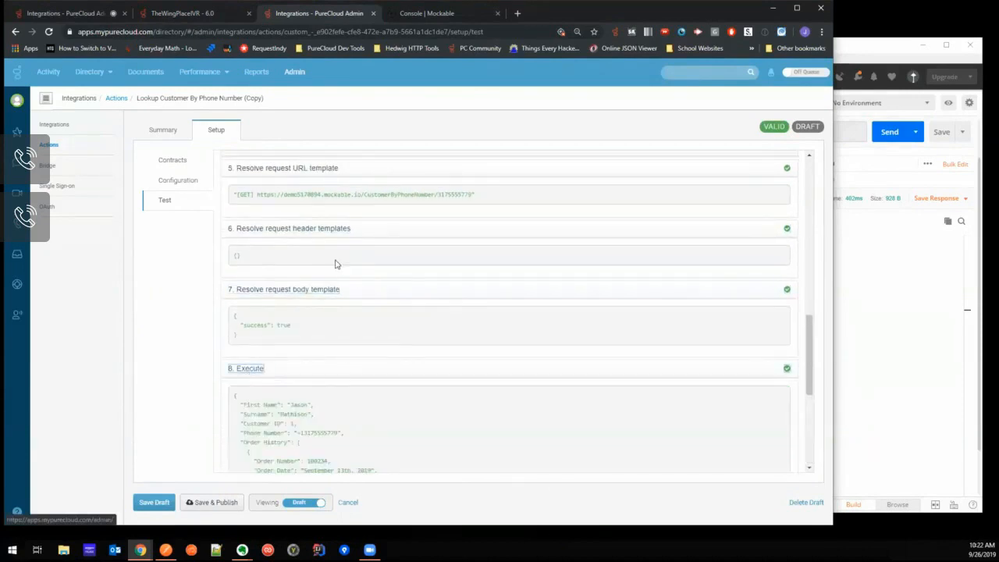
scroll(336, 265, down, 2)
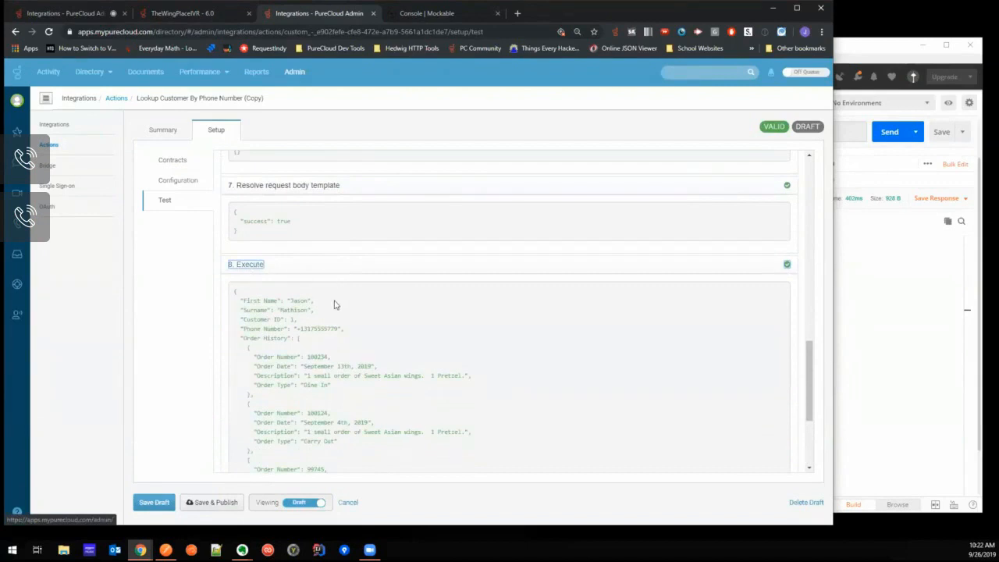
scroll(333, 305, down, 2)
drag(235, 187, 269, 429)
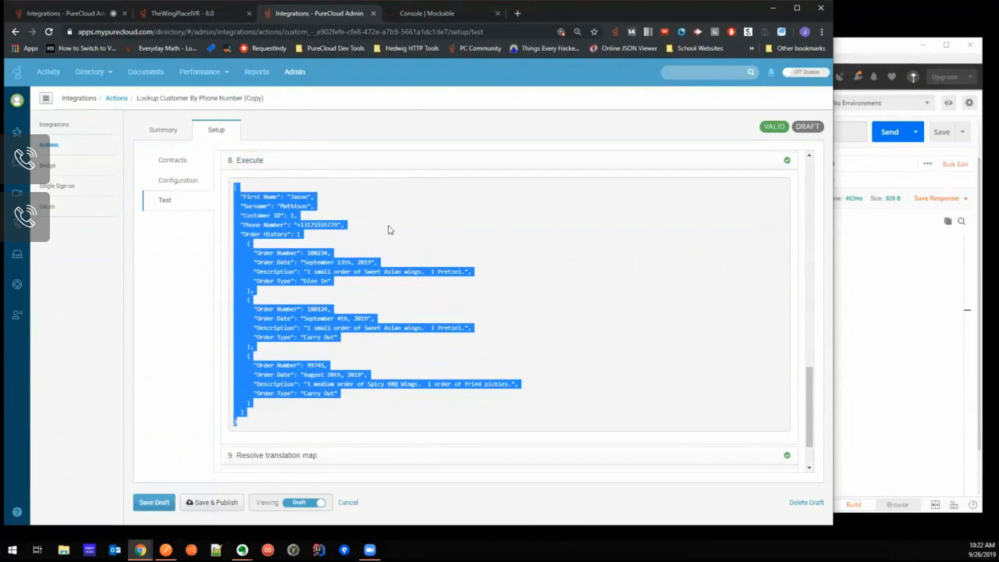
scroll(399, 257, down, 1)
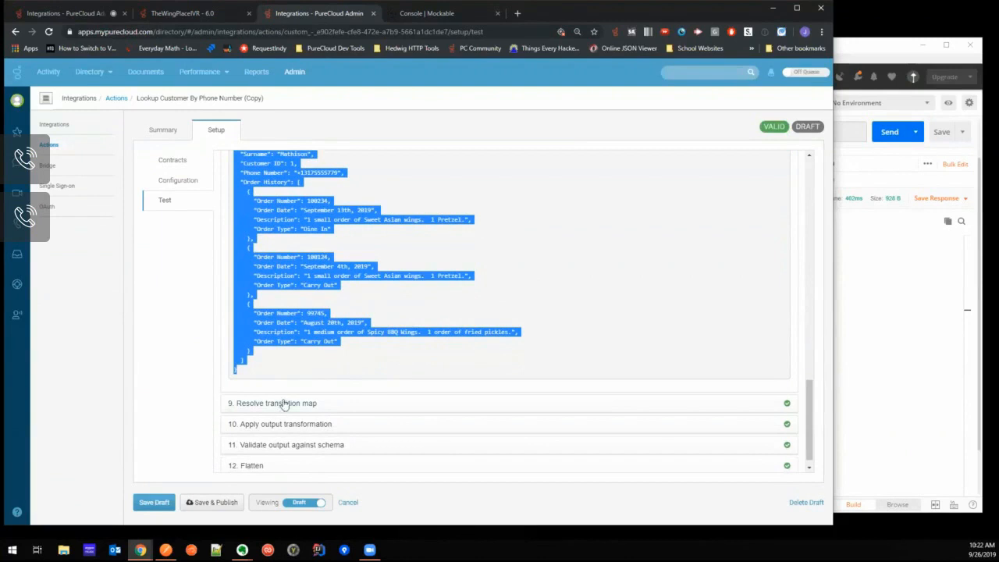
scroll(380, 289, up, 3)
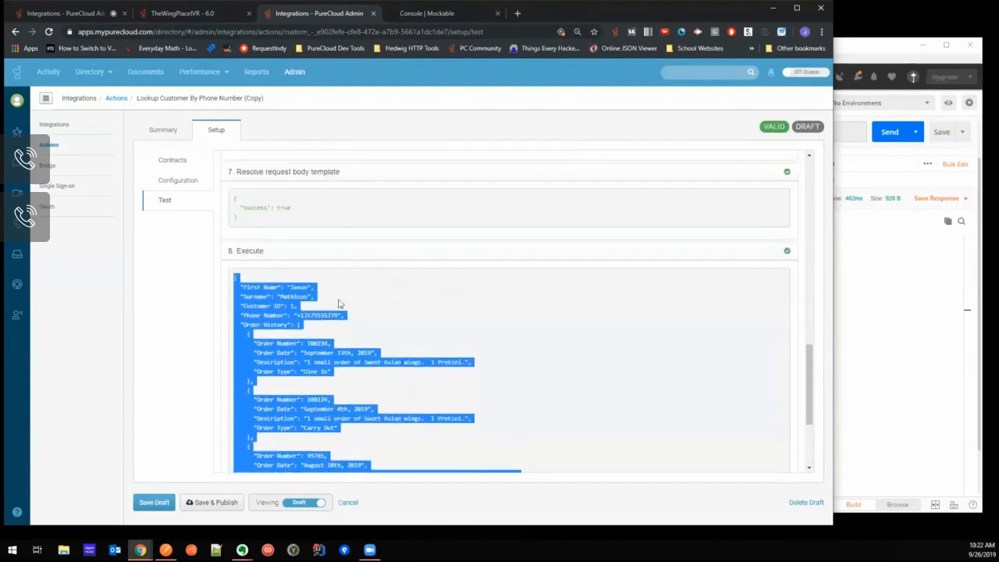
scroll(352, 300, down, 2)
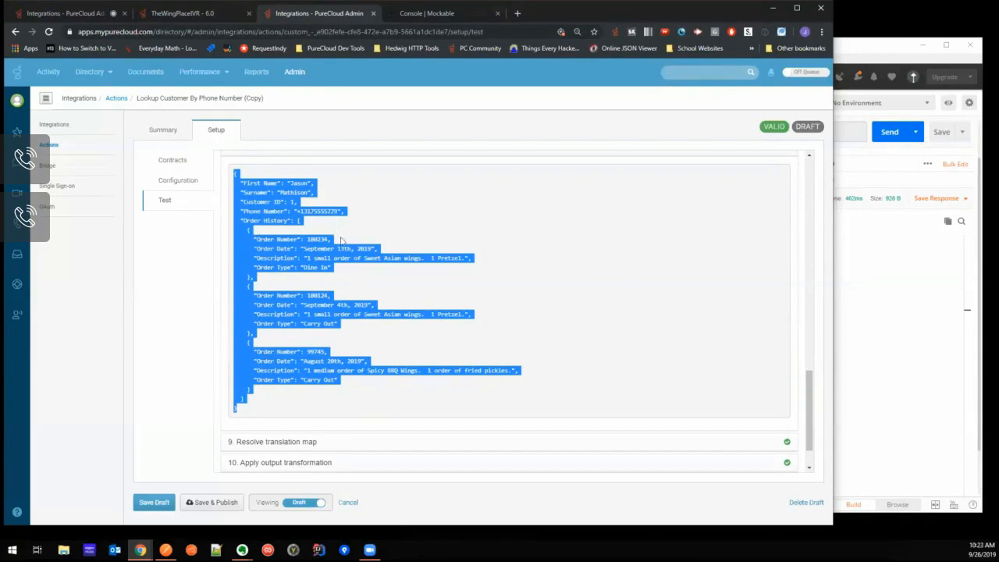
- Check the Flatten output option and examine how the Flatten operation splits the order types, dates and numbers into separate arrays
scroll(344, 258, up, 10)
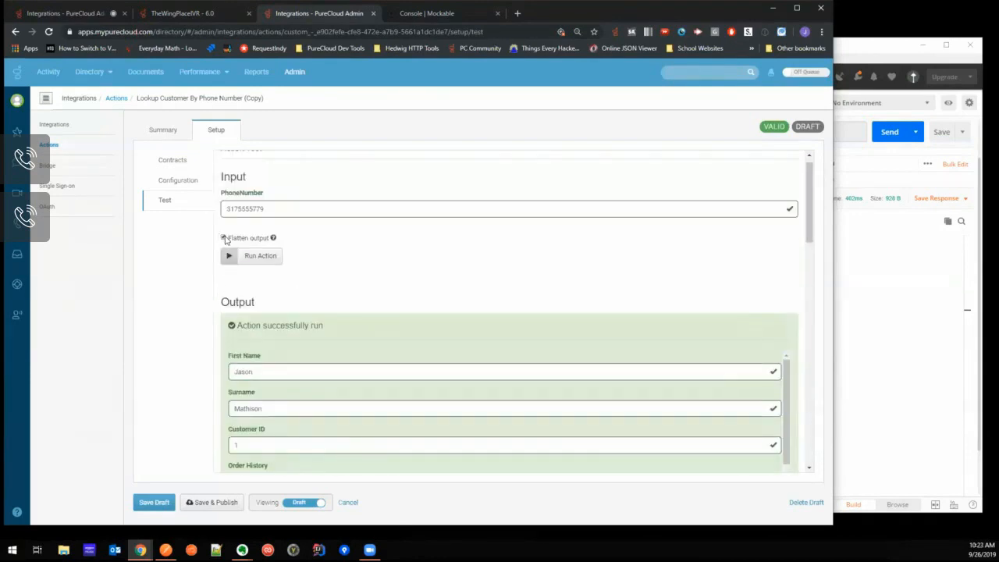
scroll(315, 248, down, 5)
scroll(315, 256, down, 10)
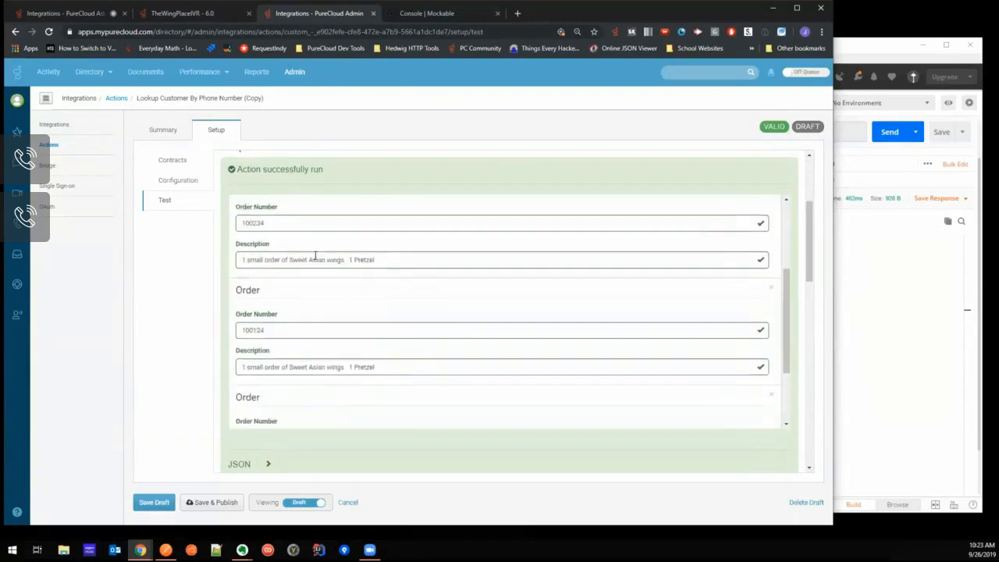
click(252, 453)
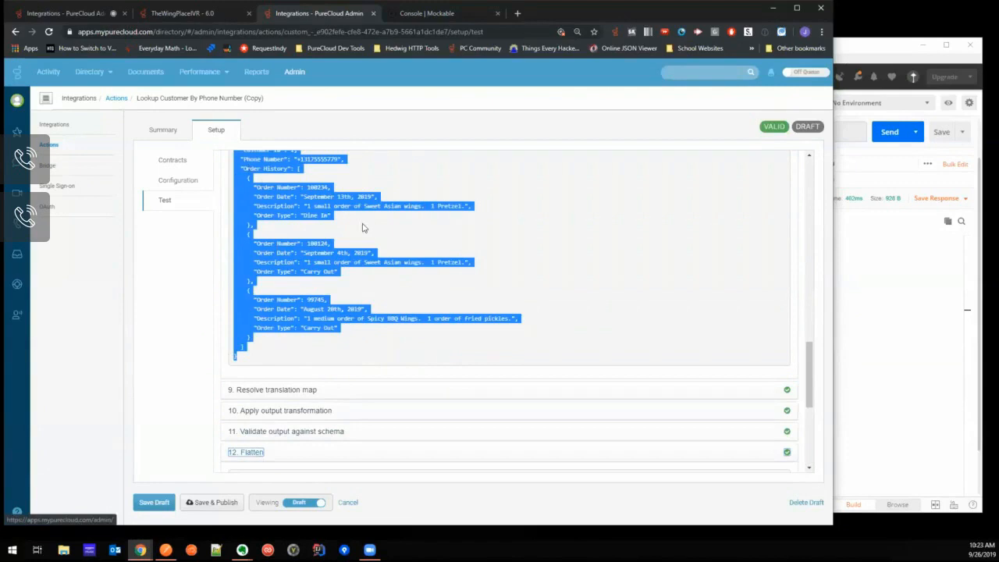
scroll(390, 263, down, 5)
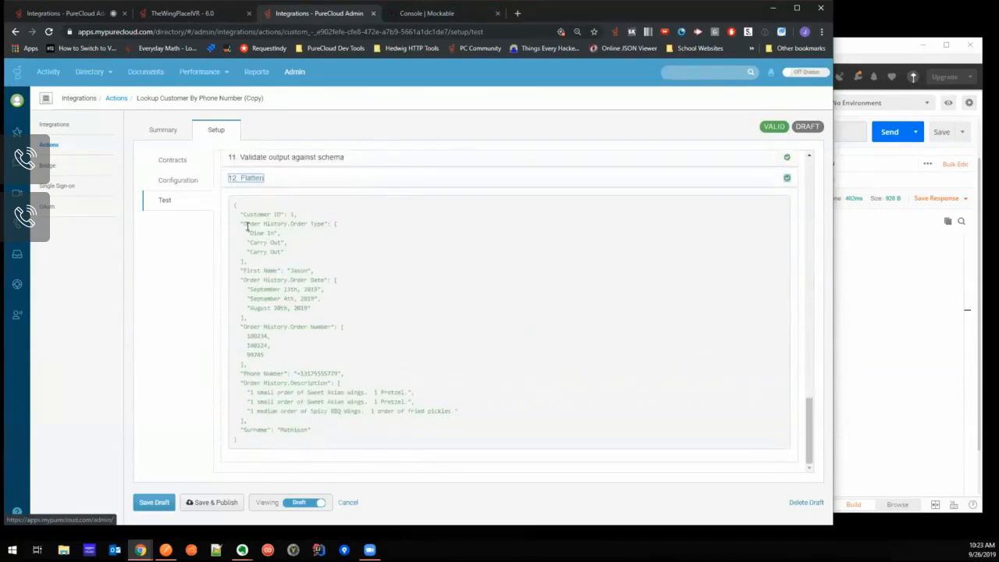
drag(244, 224, 323, 223)
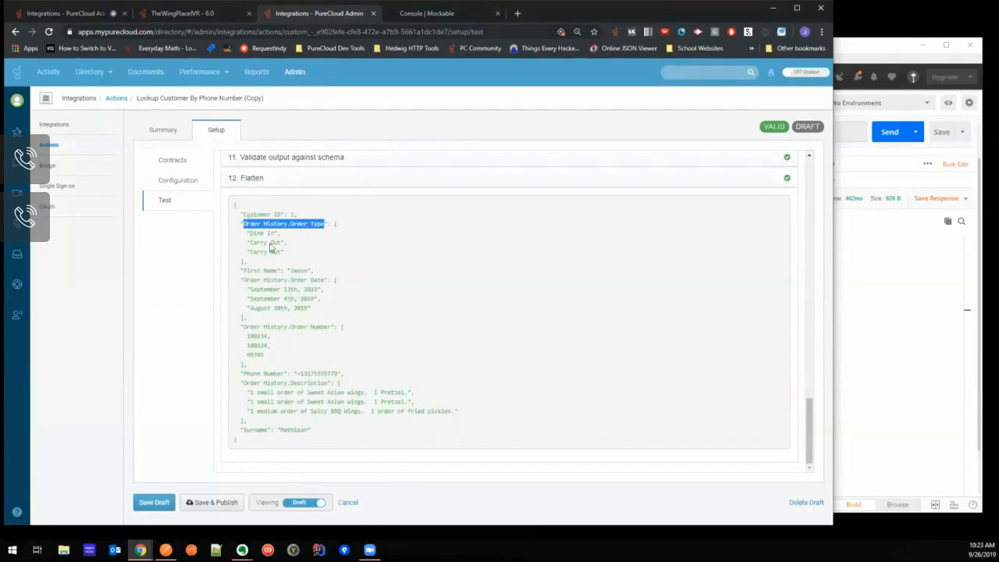
drag(250, 233, 280, 233)
drag(250, 290, 323, 290)
drag(245, 336, 284, 343)
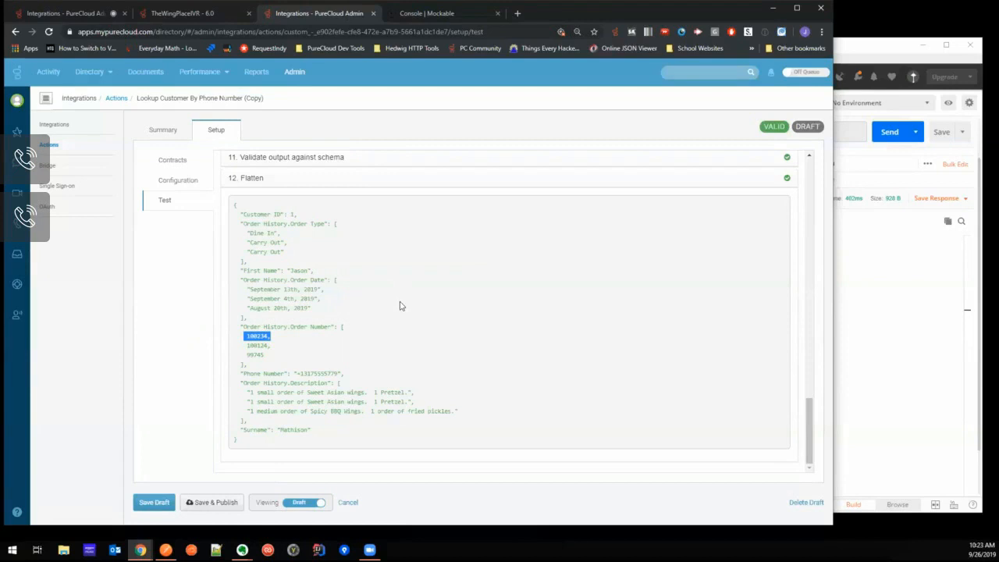
- Save and publish the copied action, confirming the publication, and return to the browser tab with the Integrations page
scroll(400, 307, up, 15)
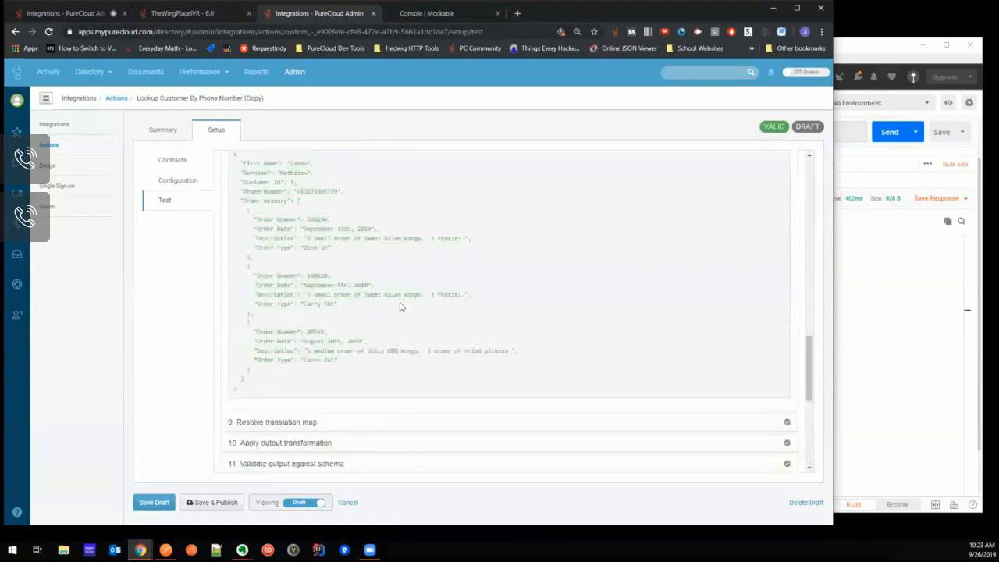
scroll(320, 261, up, 3)
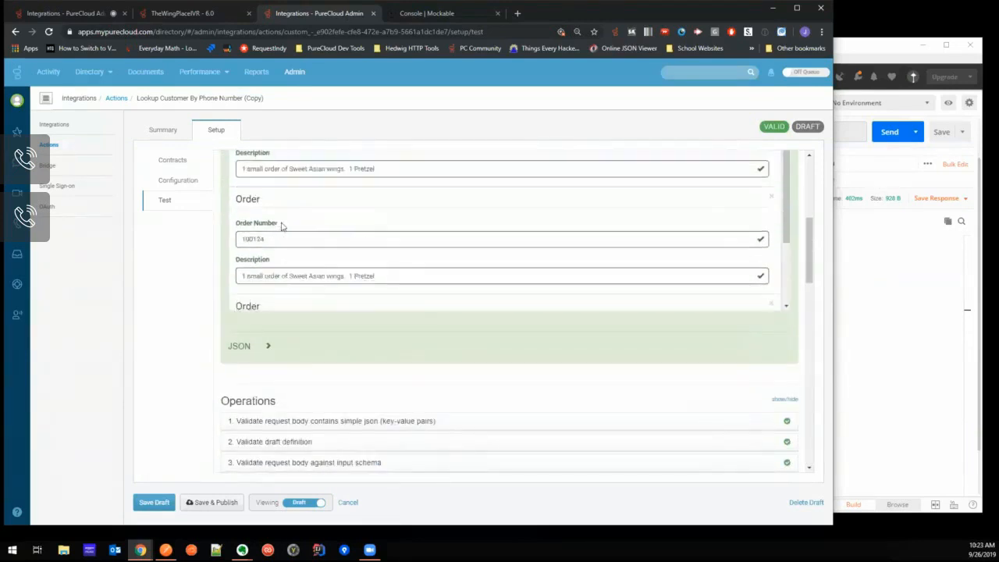
click(211, 502)
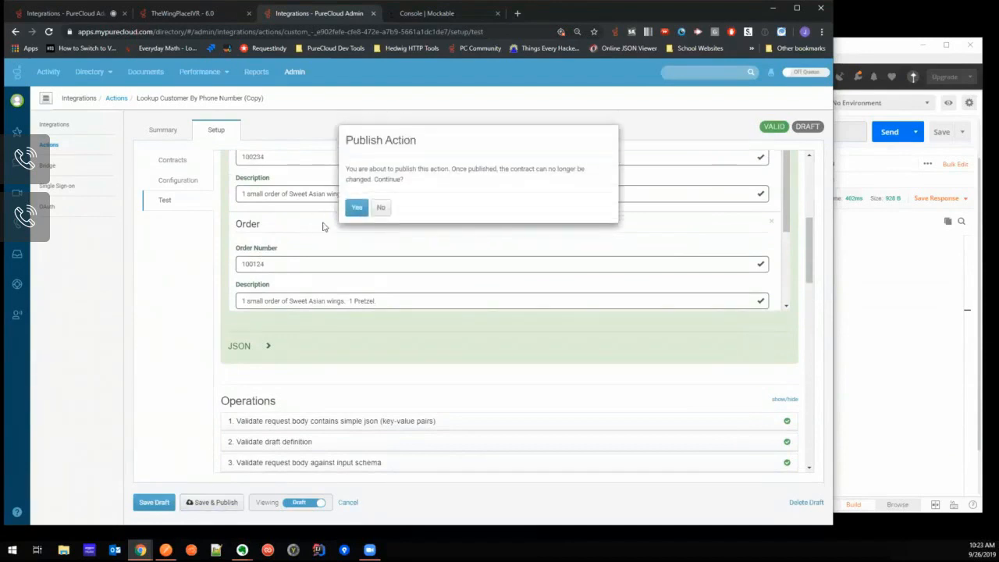
click(353, 209)
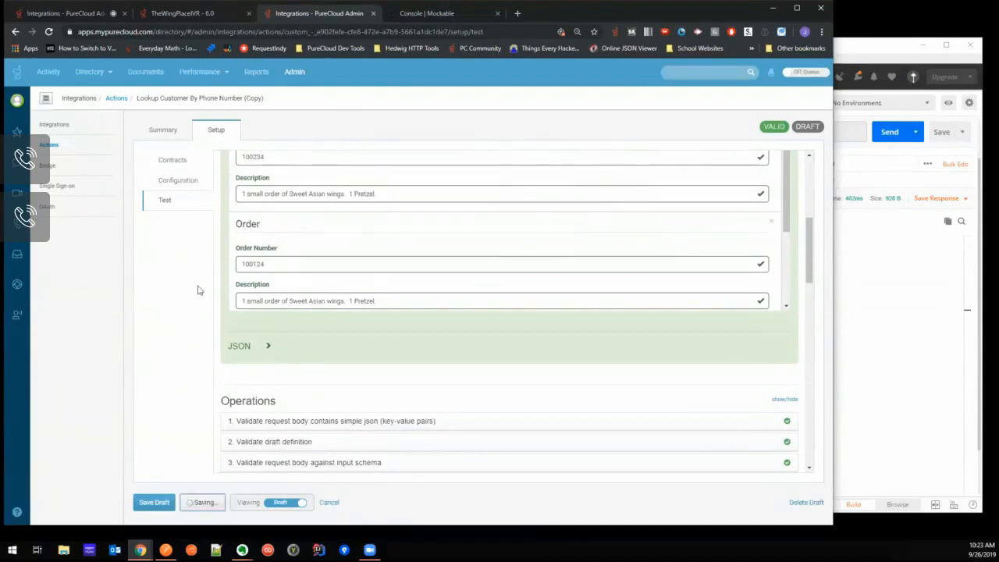
click(80, 19)
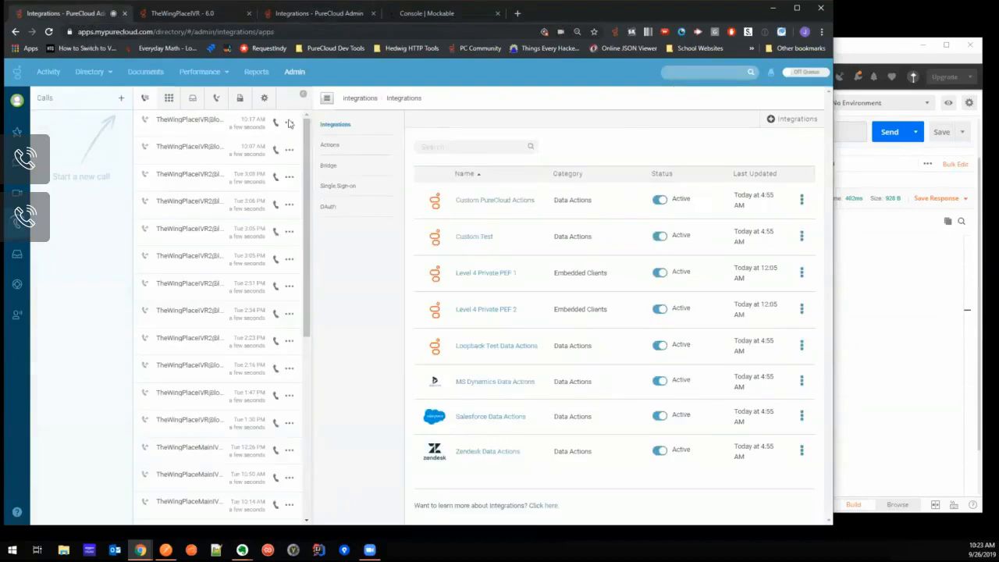
- Open TheWingPlaceIVR flow for editing and switch its Call Data Action to Lookup Customer By Phone Number (Copy)
click(160, 17)
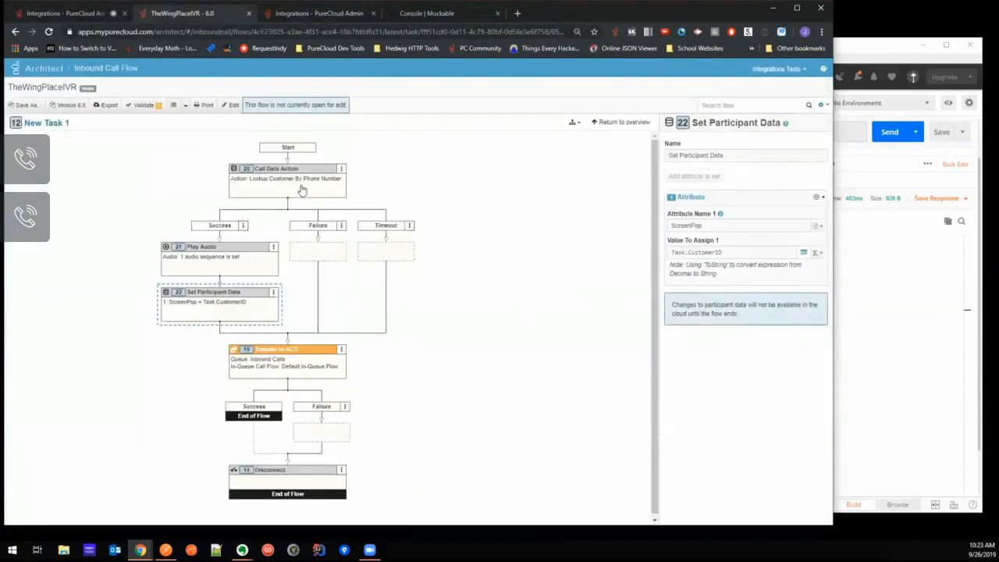
click(344, 181)
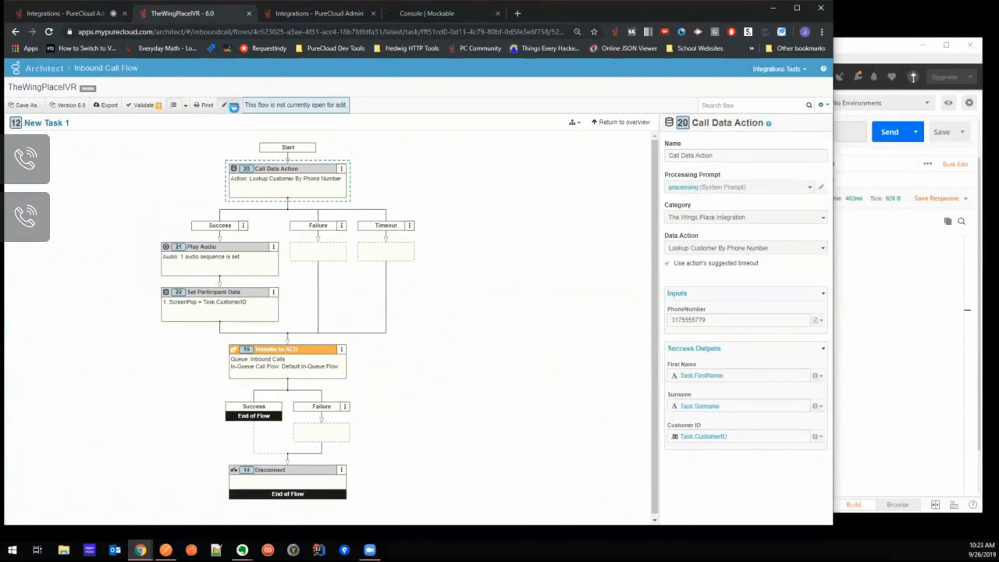
click(231, 104)
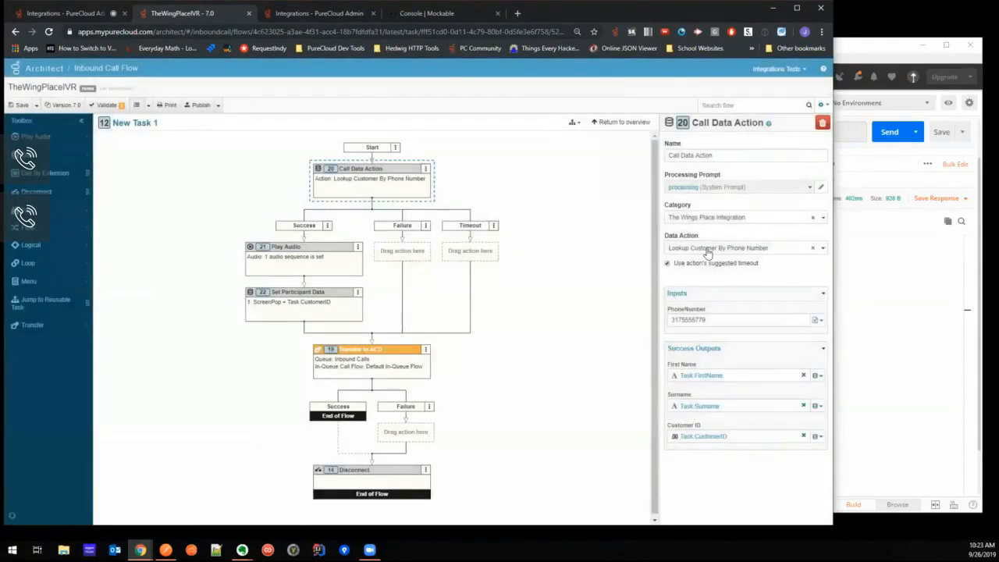
click(710, 249)
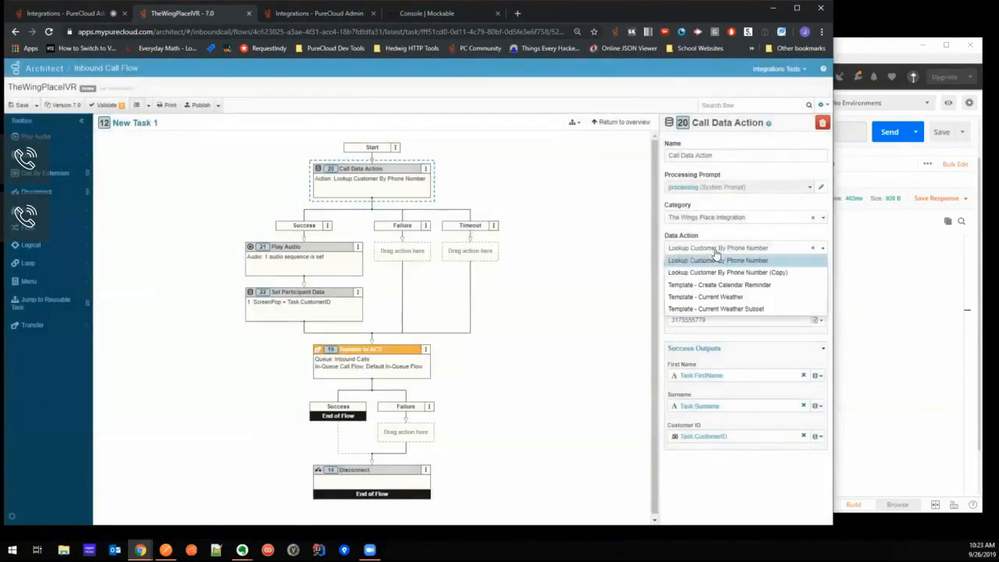
click(728, 272)
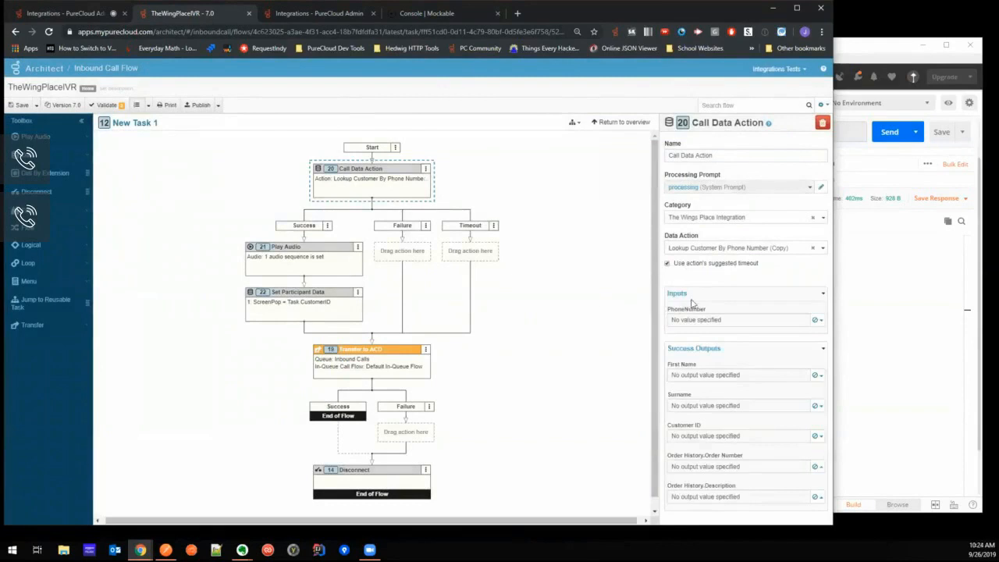
- Set the data action's PhoneNumber input to a literal value and enter the customer's phone number
click(817, 321)
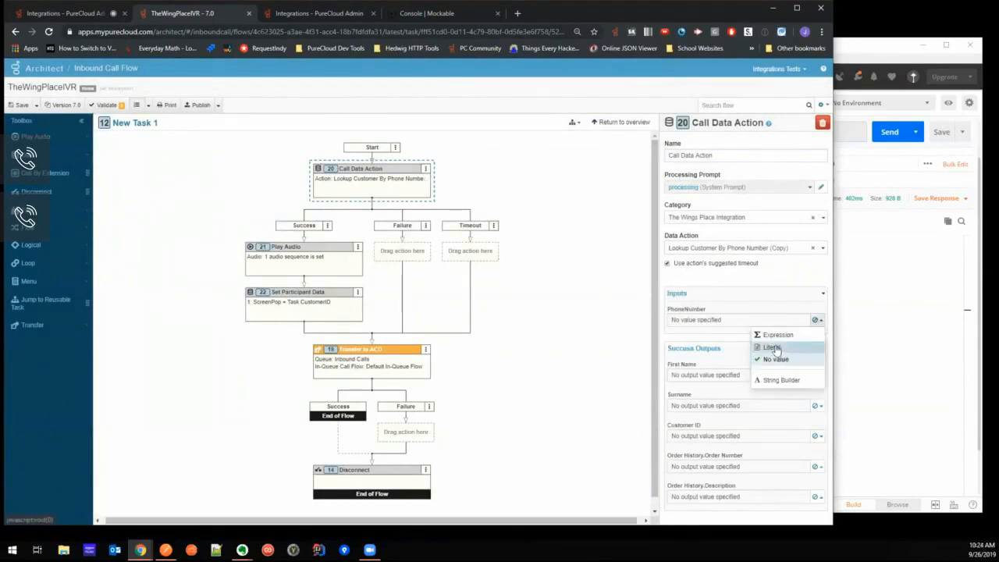
click(779, 348)
click(817, 320)
click(755, 321)
text(33)
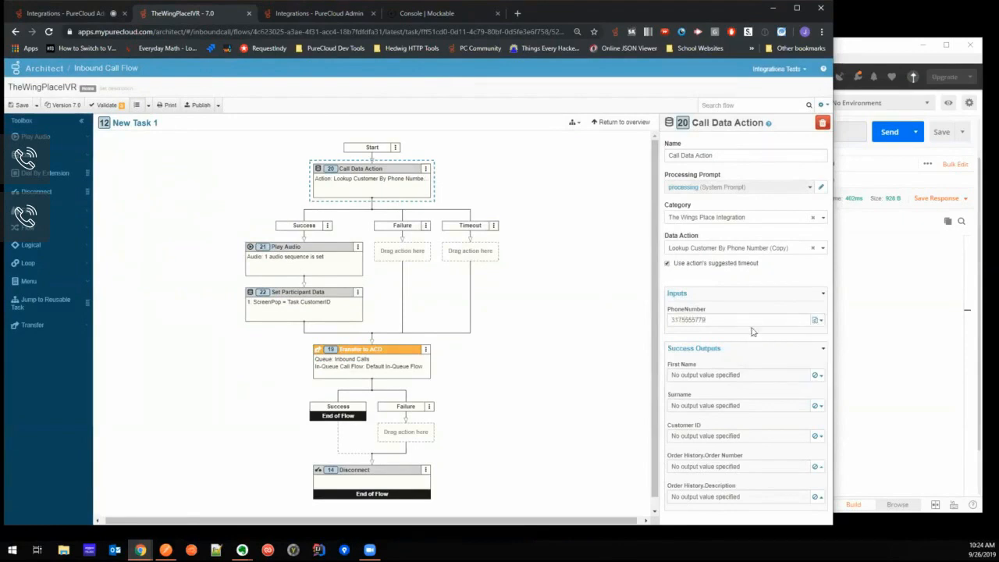
- Assign the First Name and Surname success outputs to the existing variables Task.FirstName and Task.Surname
click(816, 376)
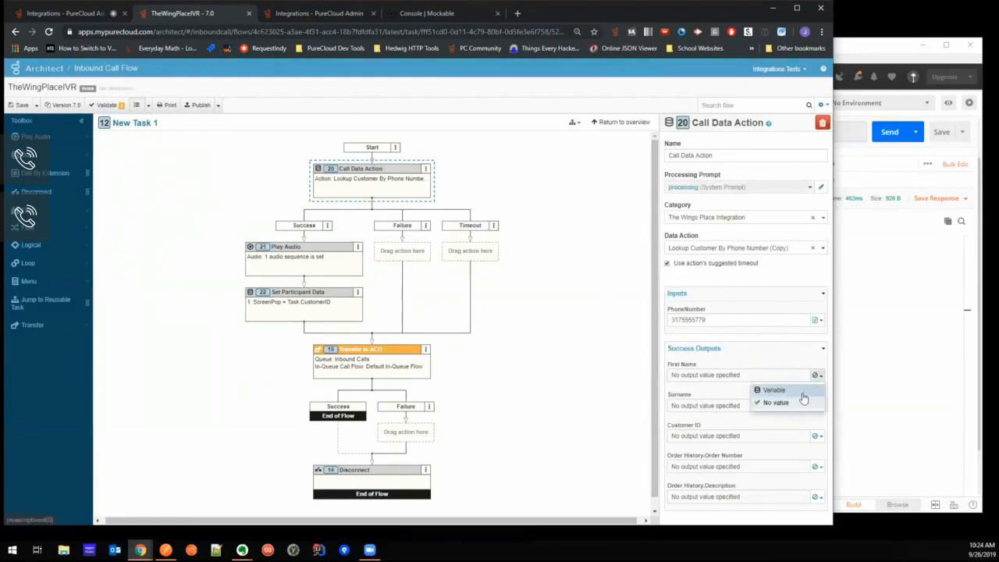
click(800, 399)
text(t)
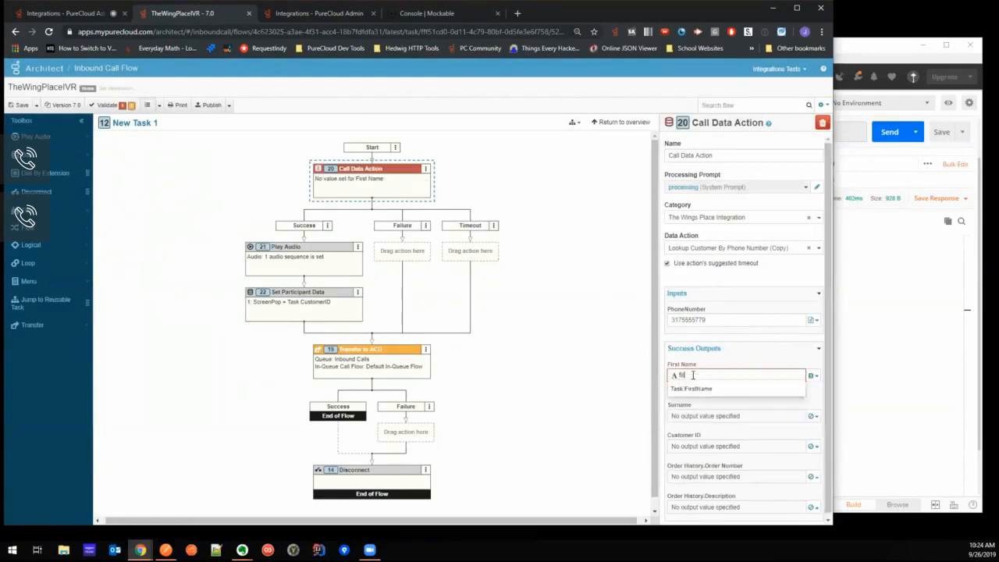
click(691, 388)
click(816, 406)
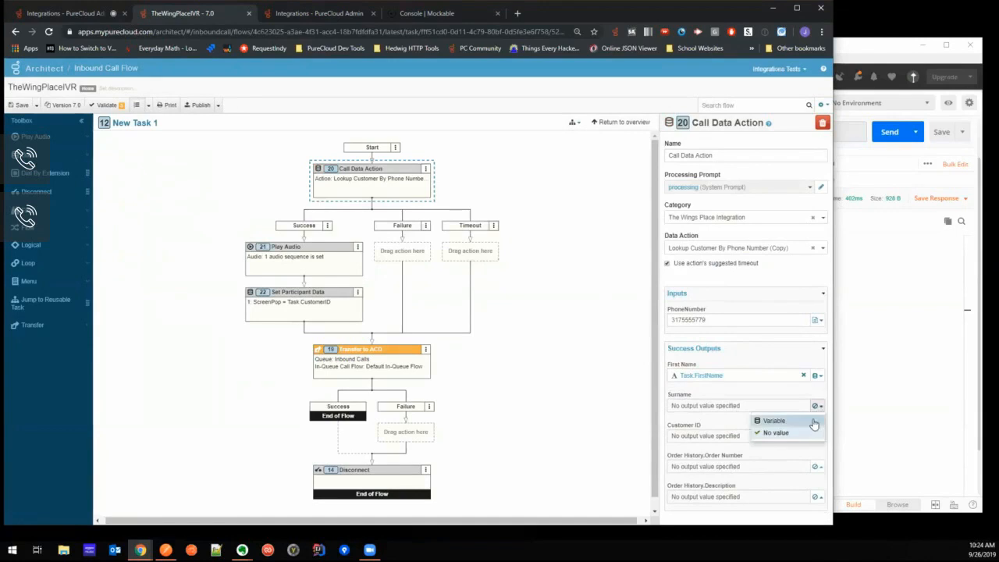
click(774, 421)
text(t)
click(749, 431)
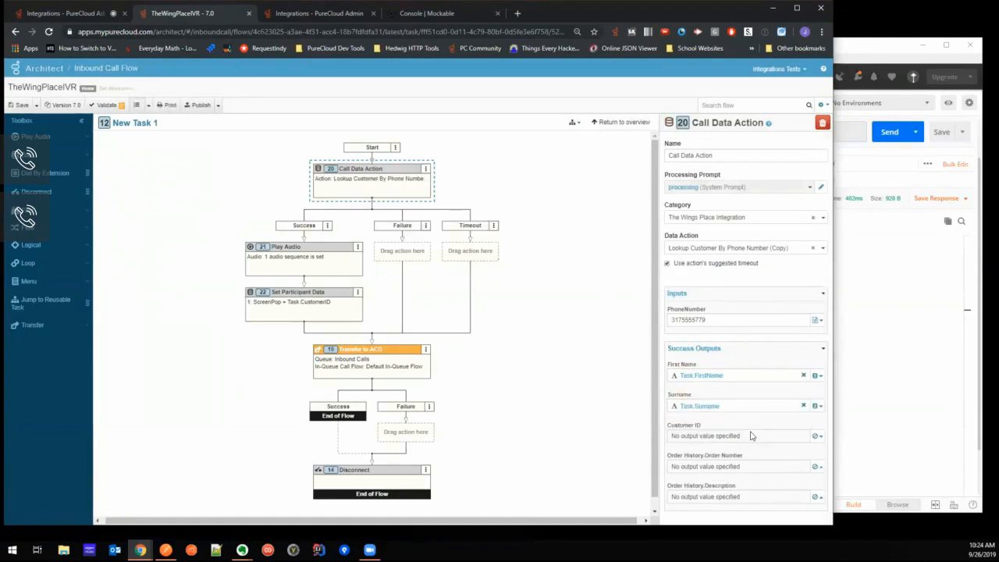
- Assign the Customer ID success output to the existing variable Task.CustomerID
click(816, 435)
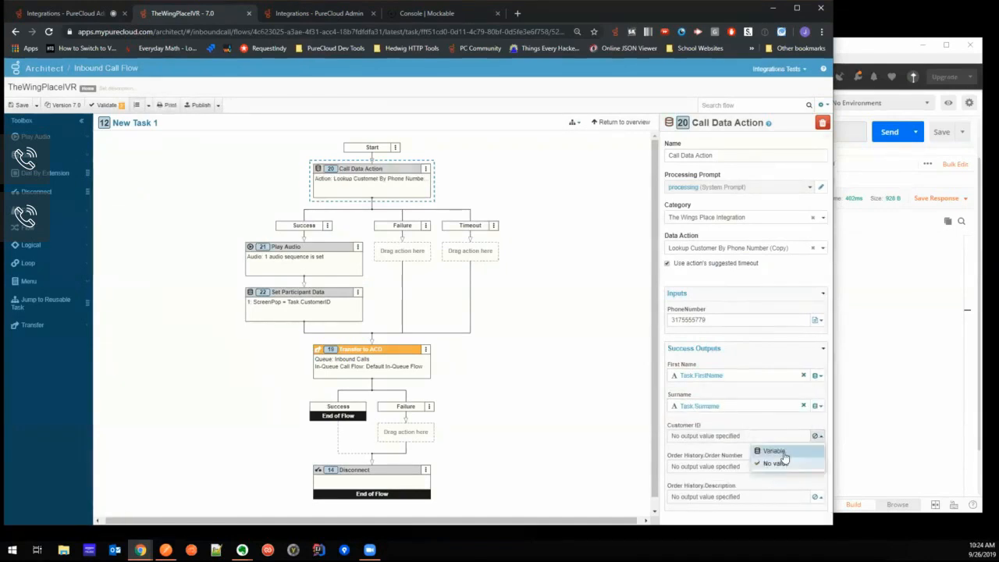
click(775, 451)
text(cus)
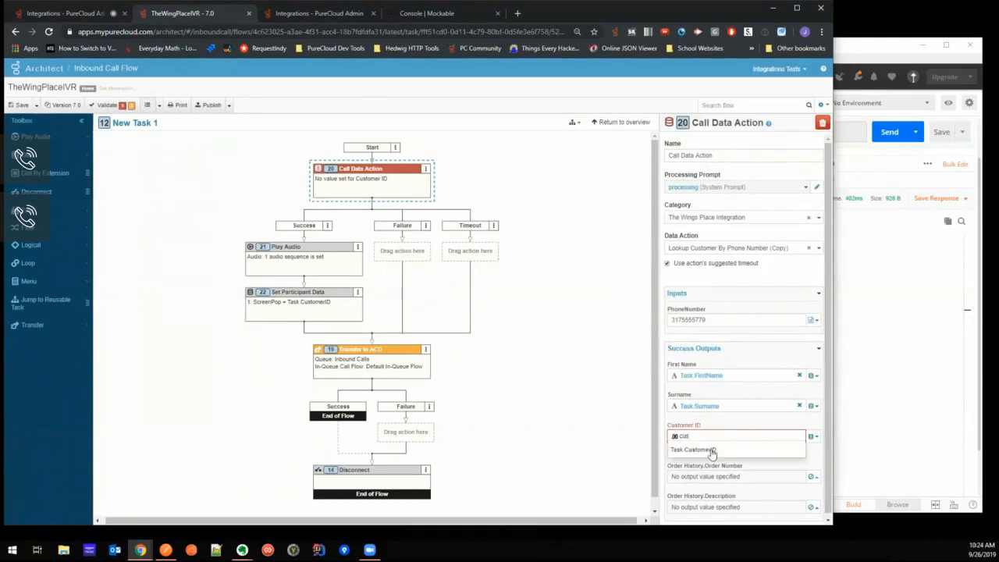
click(706, 451)
- Store the Order History order number and description outputs in new variables named OrderNumbers and OrderDescriptions
click(817, 469)
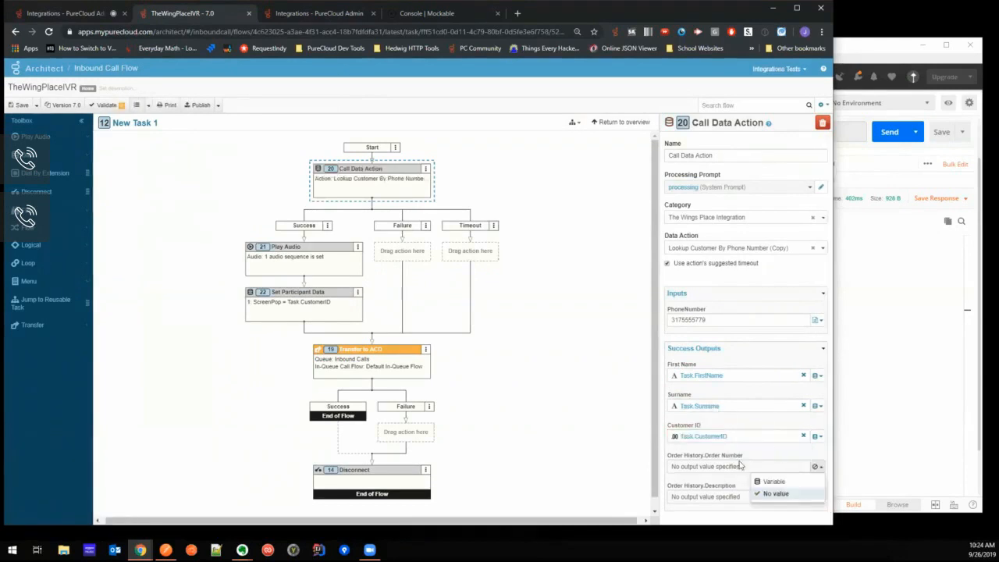
click(774, 482)
text(OrderNumbers)
click(818, 498)
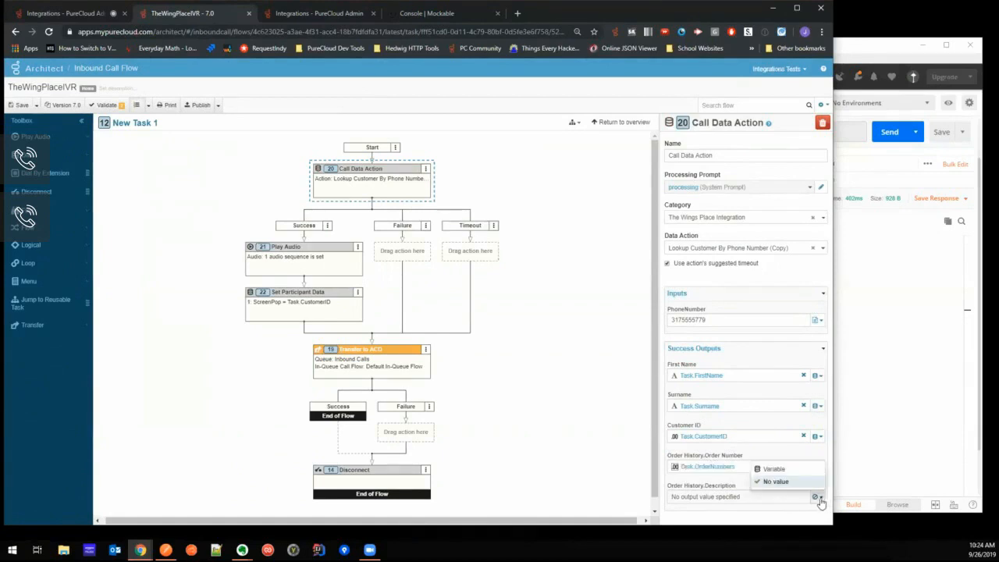
click(775, 469)
text(OrderDescriptions)
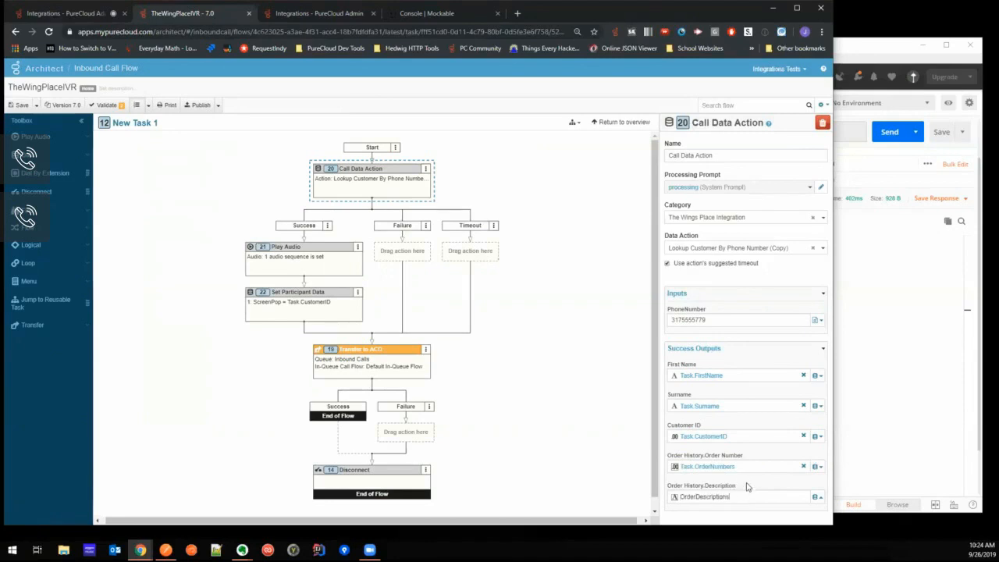
click(556, 340)
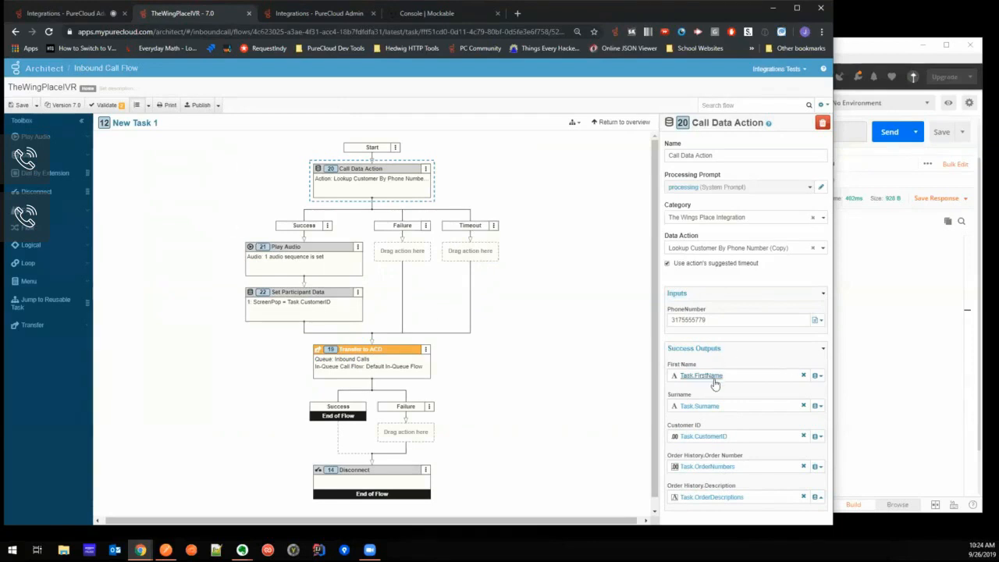
- Add a Decision after Set Participant Data in the Success branch with the expression count(Task.OrderDescriptions) > 0
click(31, 245)
drag(55, 265, 287, 327)
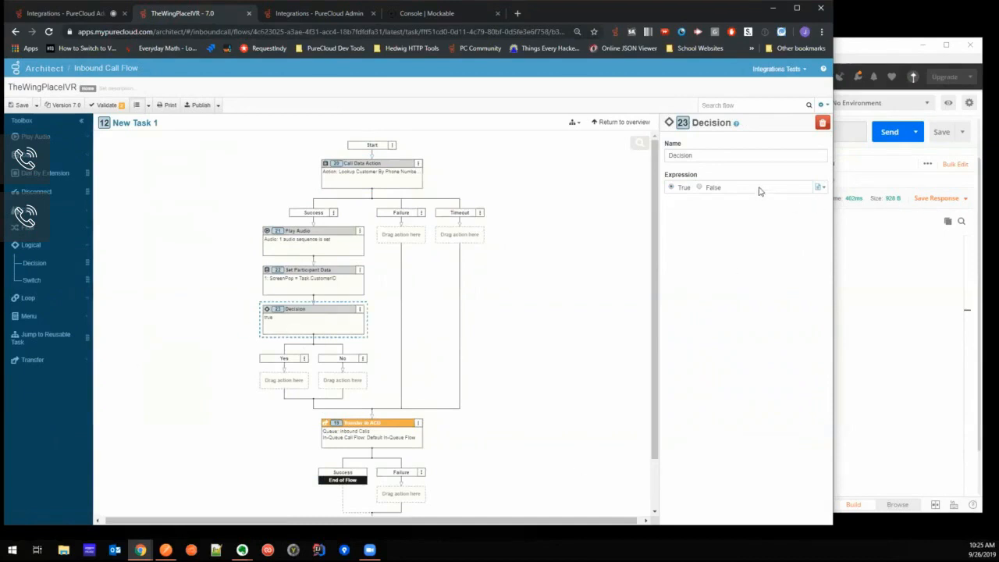
click(819, 187)
click(808, 202)
text(count)
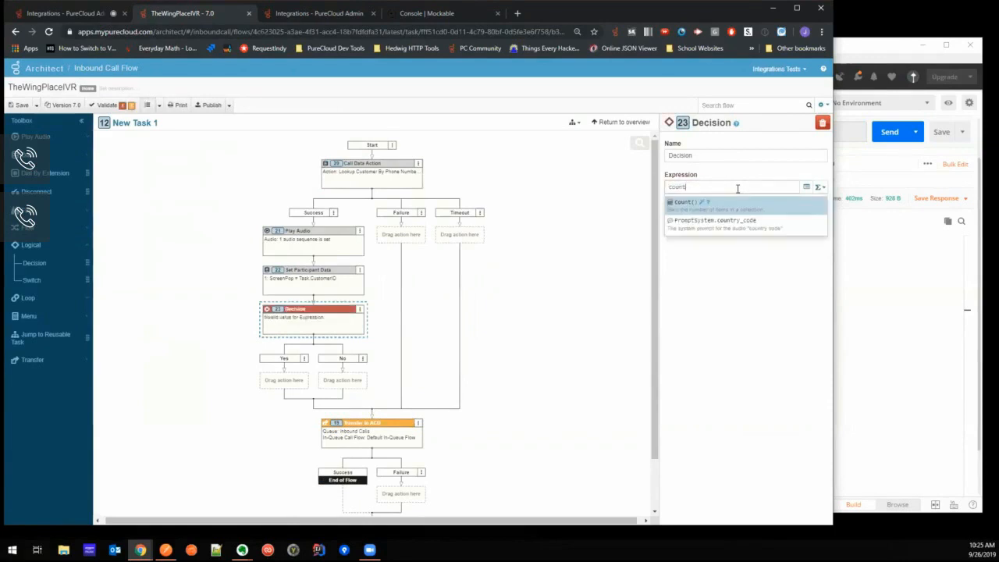
text((task)
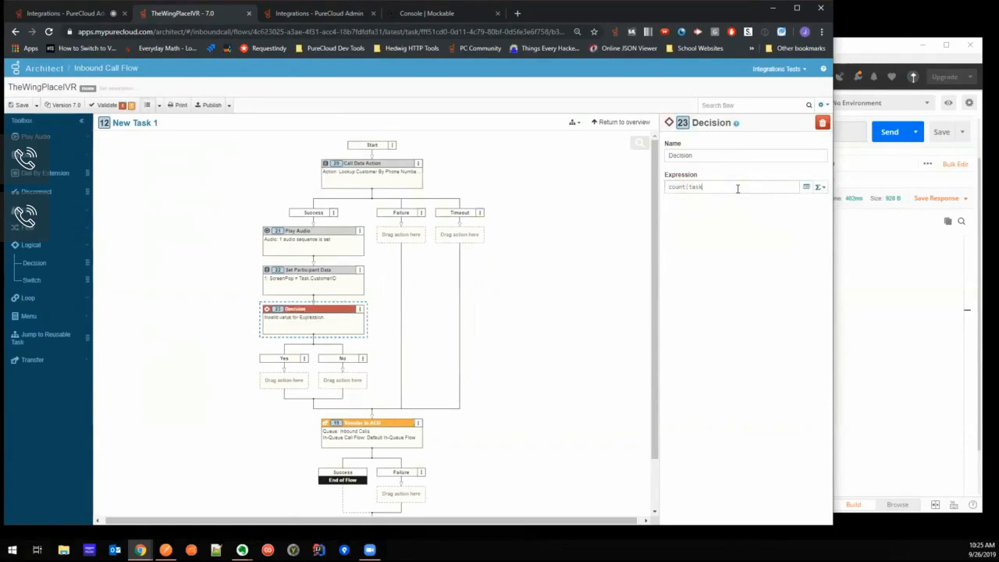
text(.orderDescriptions()
key(BackSpace)
text() )
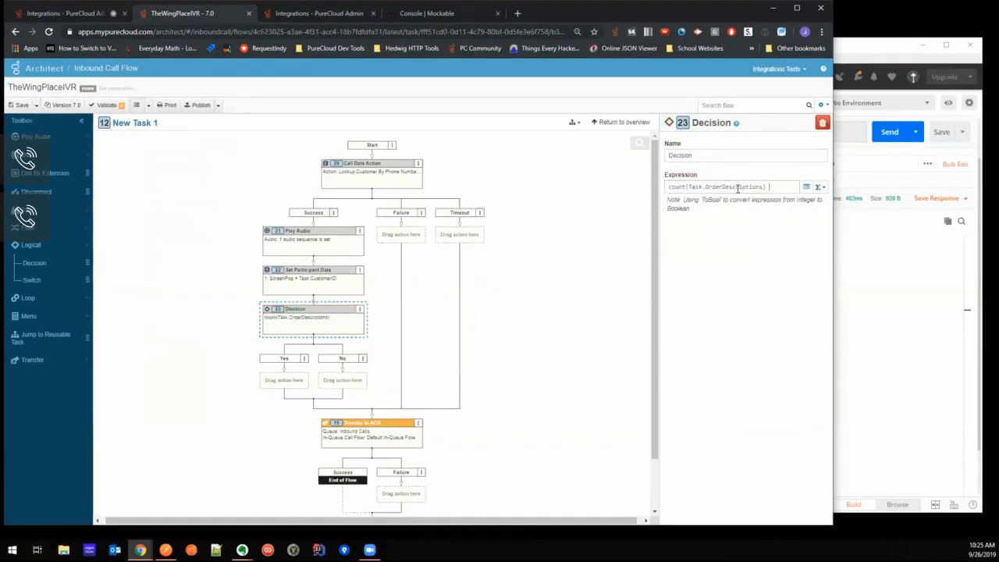
text(> 0)
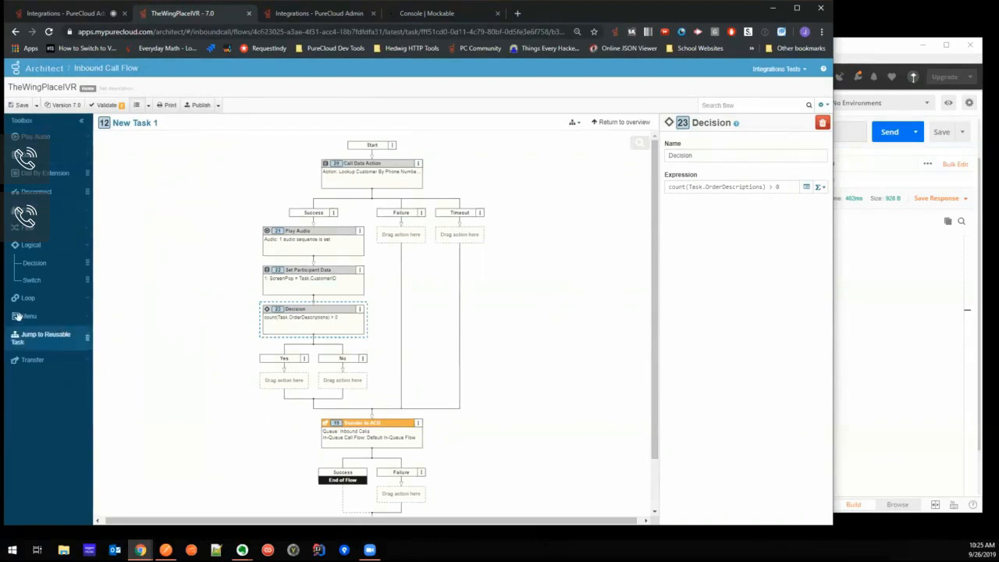
- Add a Collect Input action to the Yes branch of the order-history Decision
scroll(44, 149, up, 1)
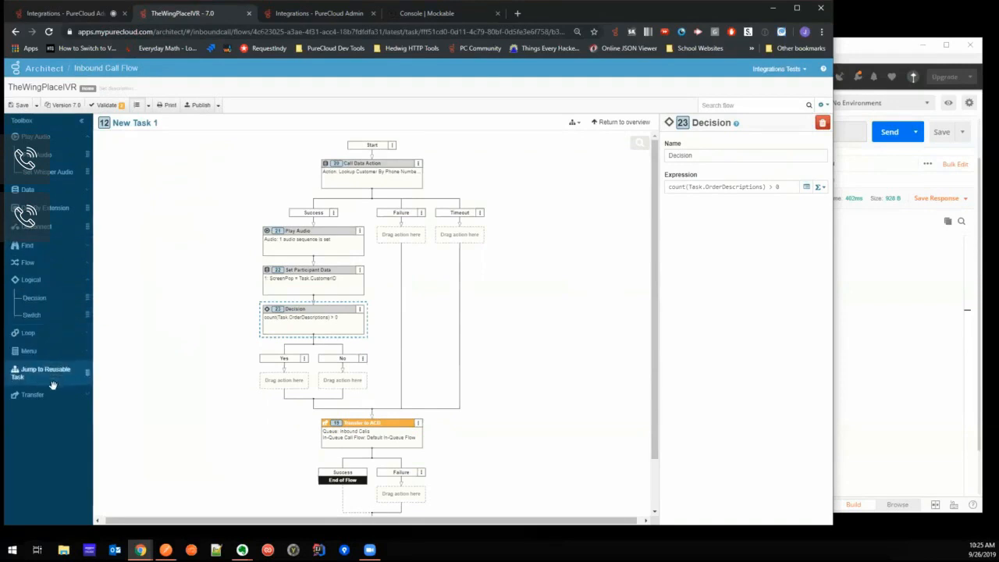
click(51, 266)
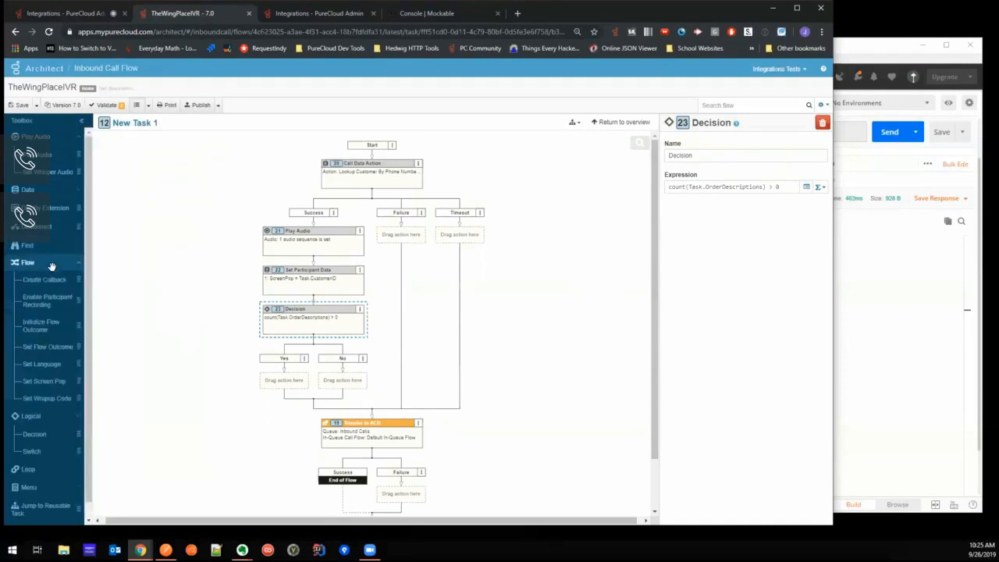
click(57, 191)
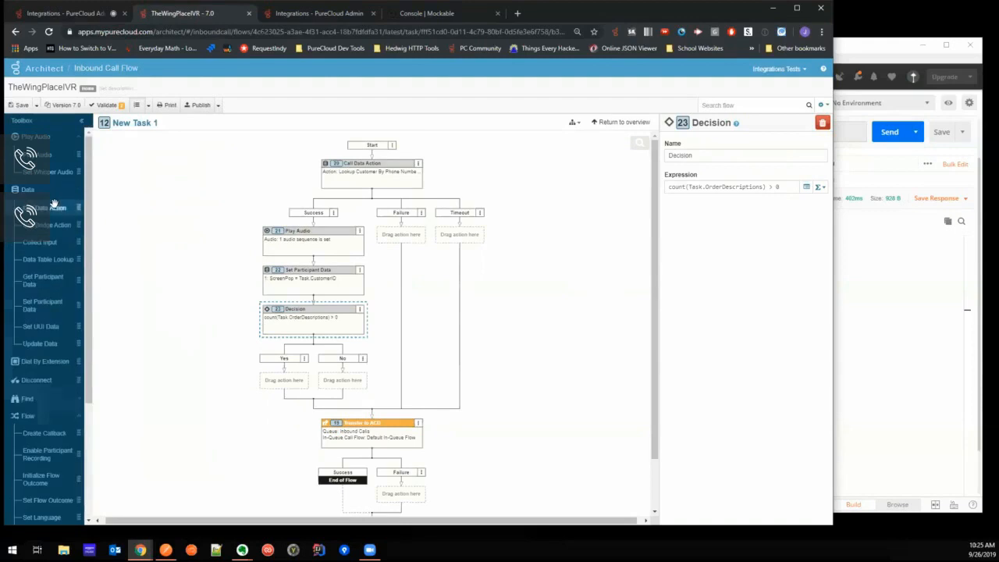
drag(48, 239, 290, 382)
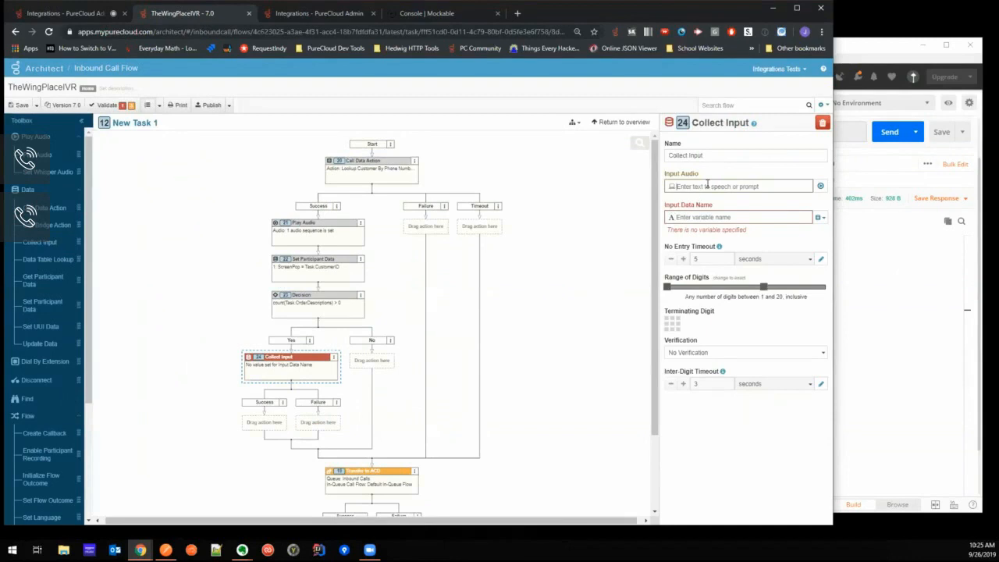
- Begin the input audio with the text-to-speech "Thanks for calling the Wings Place. I can see that your last order was for"
click(821, 185)
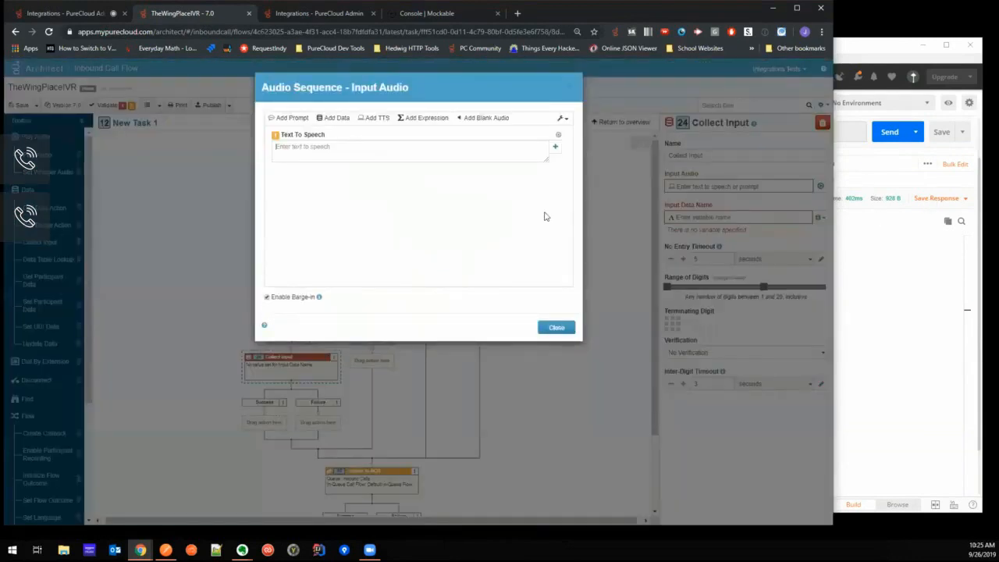
click(321, 148)
text(This)
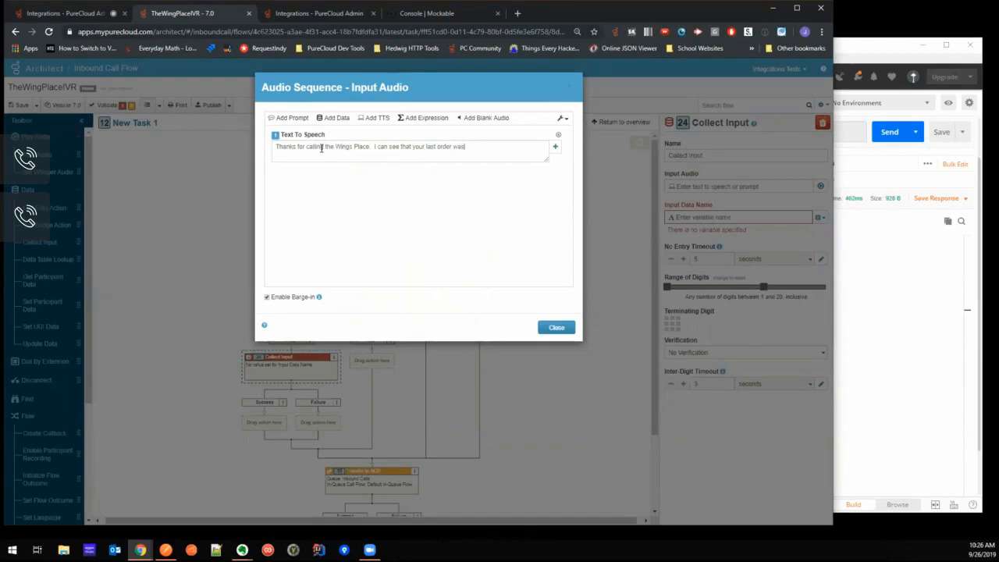
- Add the expression Task.OrderDescriptions[0] to the input audio sequence after the greeting
click(427, 121)
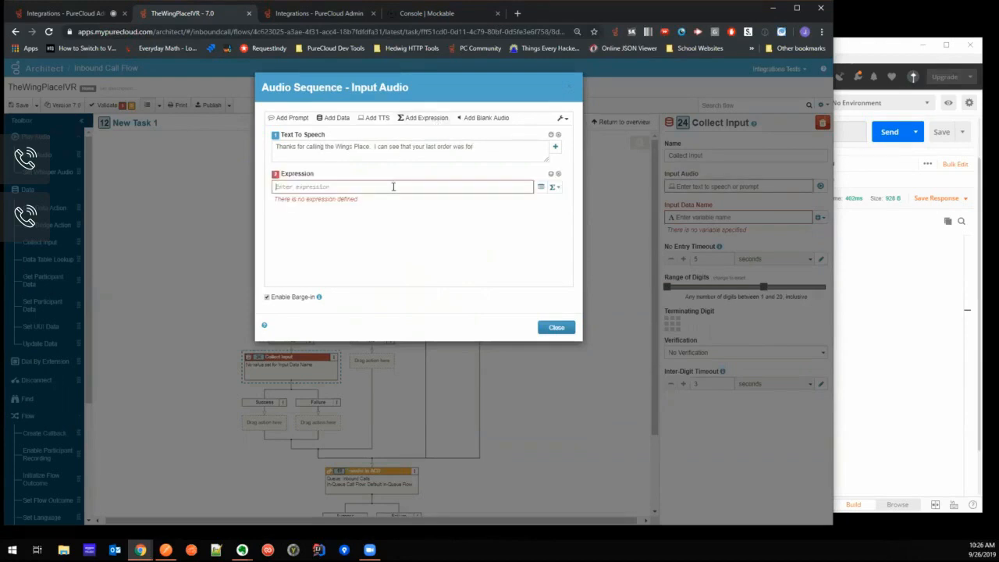
text(order)
key(Return)
text([0])
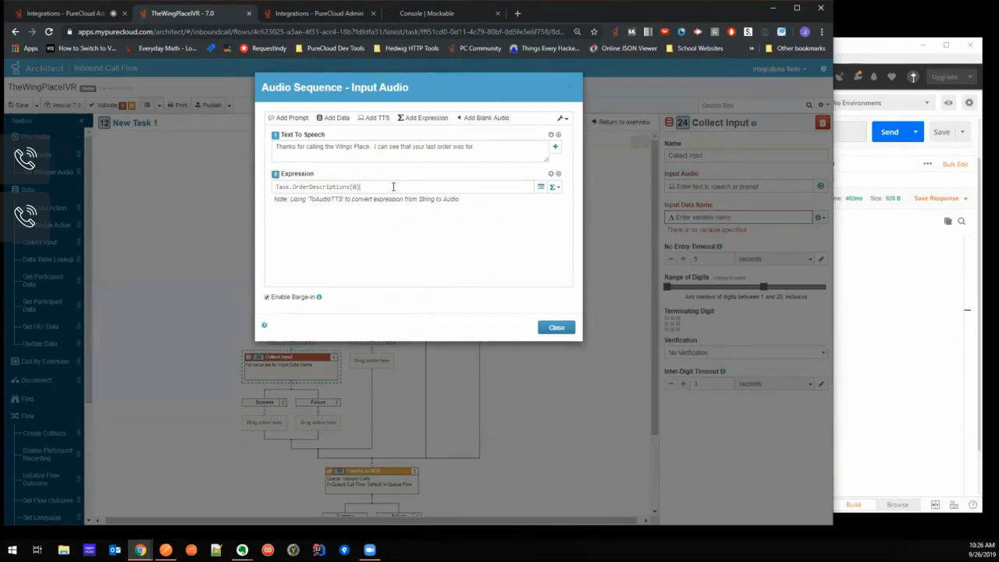
- Append the text-to-speech "Press one to order that for carryout again, or else stay on the line to place your order with one of our wingers."
click(374, 118)
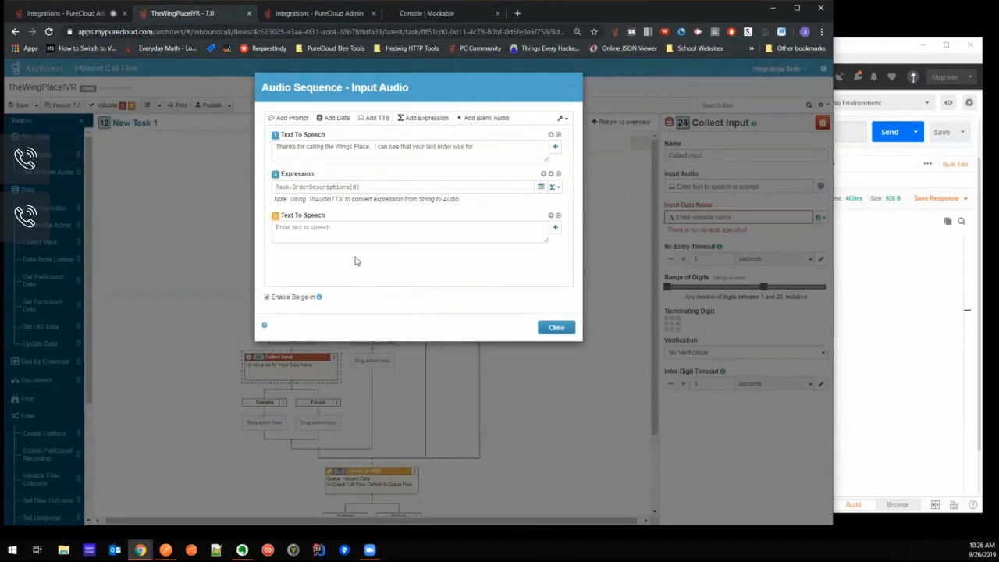
text(Pl)
text(one to order that for carryo)
text(ut again.)
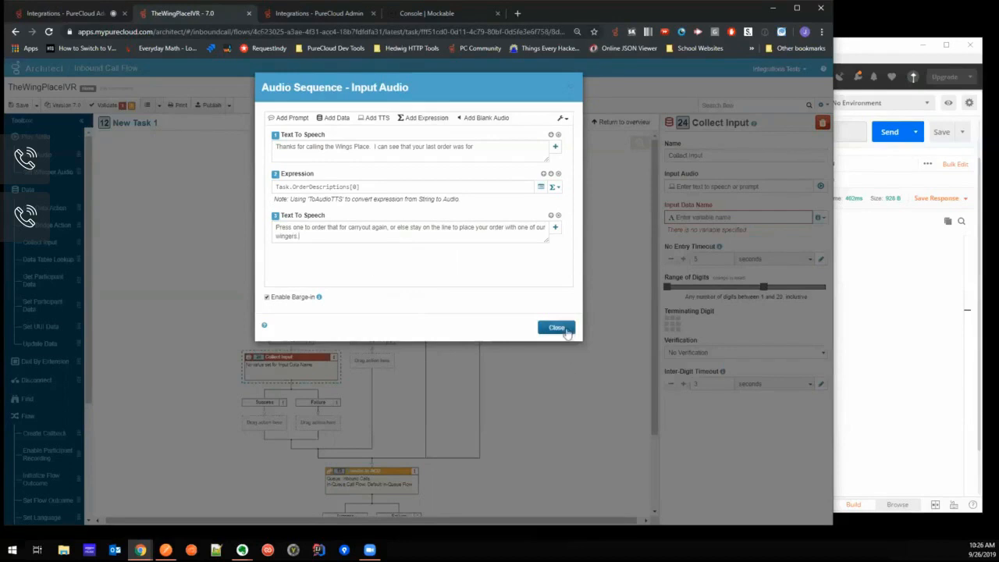
click(569, 332)
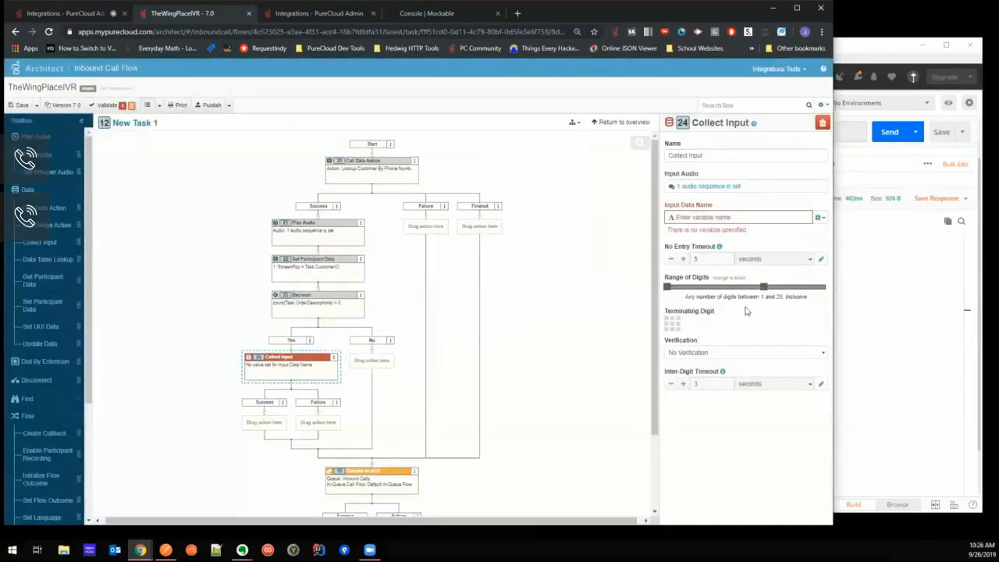
- Limit the Collect Input to exactly 1 digit and store it in a new variable named ReorderChoice
click(737, 279)
drag(764, 287, 670, 300)
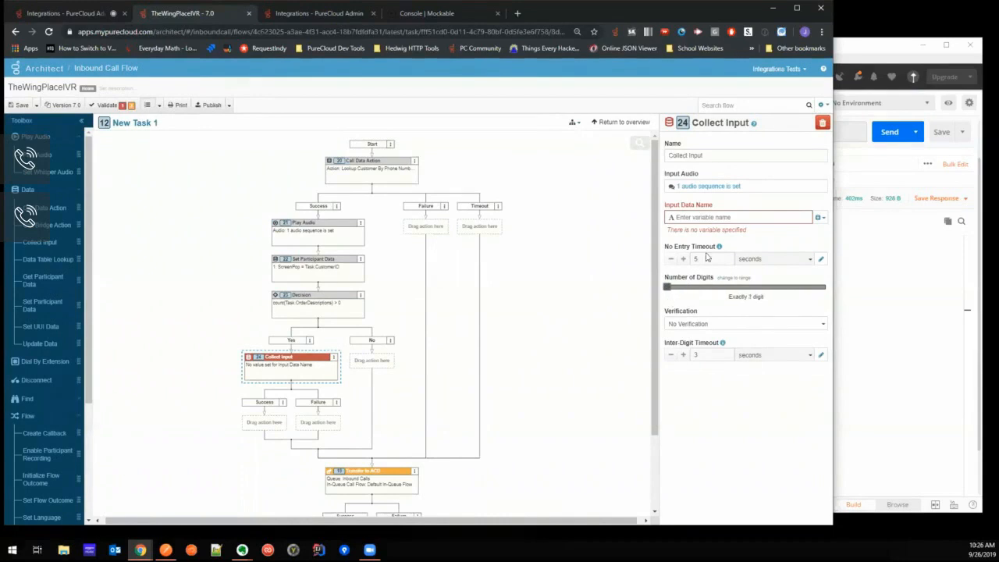
click(716, 217)
text(ReorderChoice)
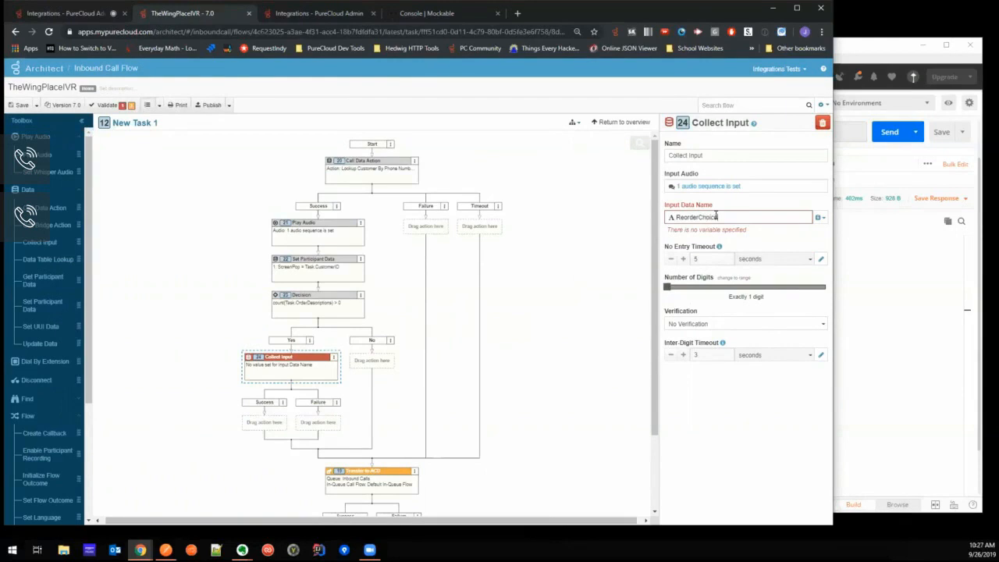
click(600, 275)
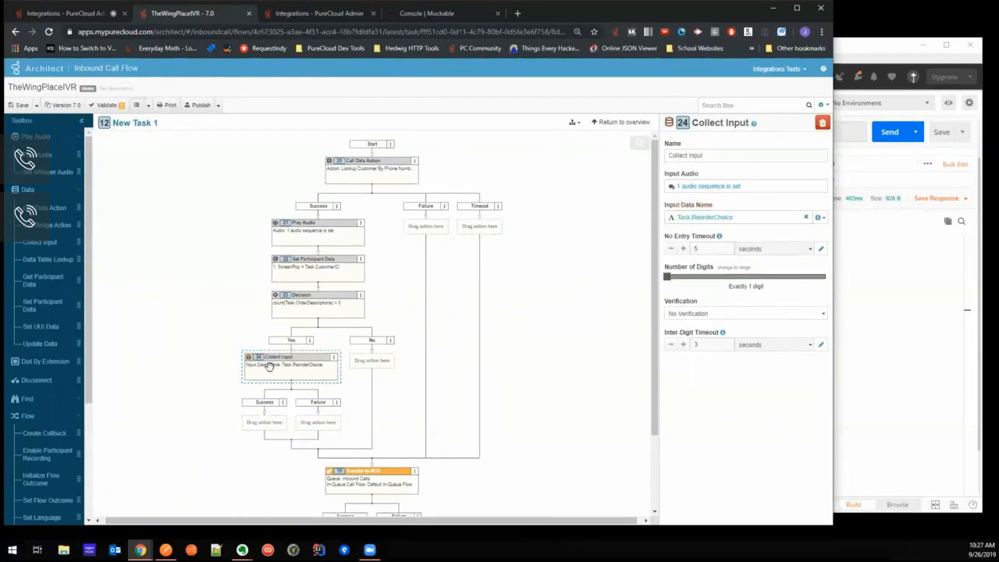
- Switch to Postman and examine the PlaceRepeatOrder request's body and response
scroll(200, 245, down, 1)
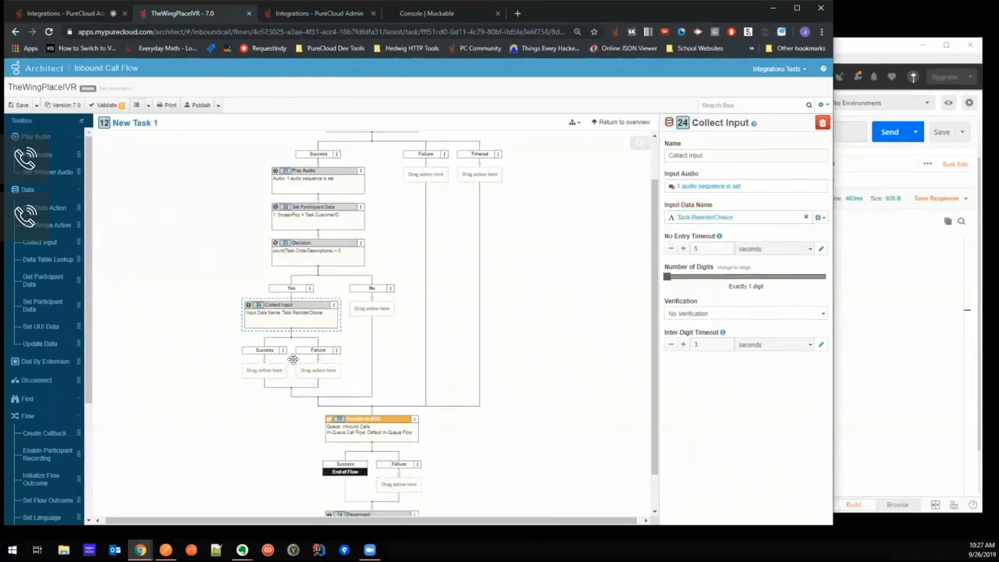
click(865, 48)
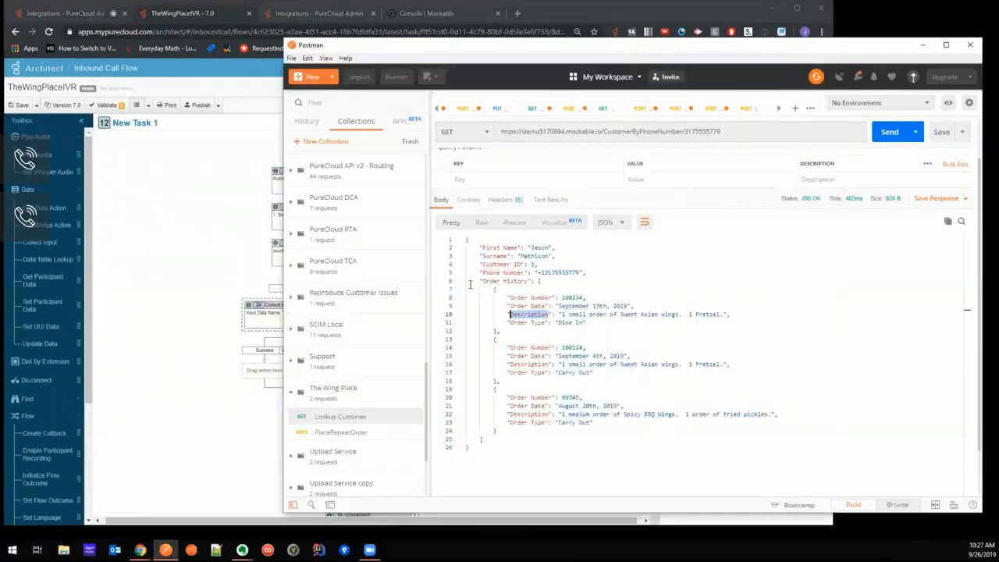
click(340, 432)
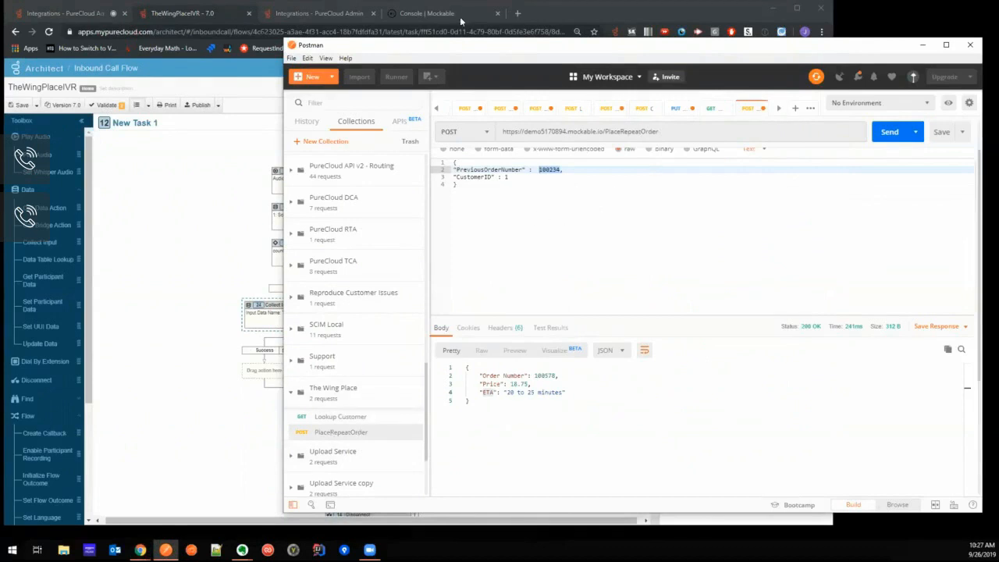
- Switch to PureCloud Admin, return to the list of integration actions and start a new action for The Wings Place Integration
click(330, 15)
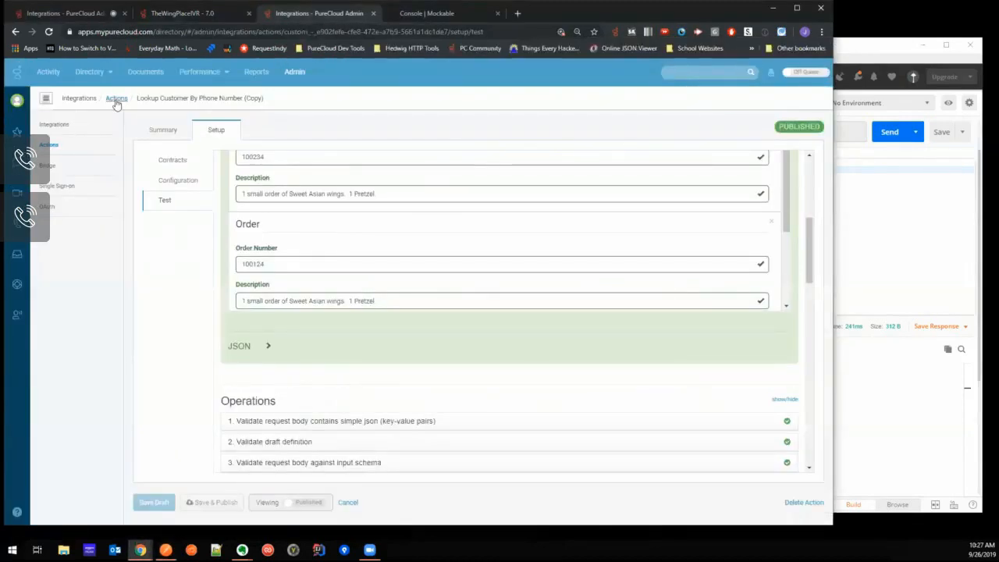
click(116, 99)
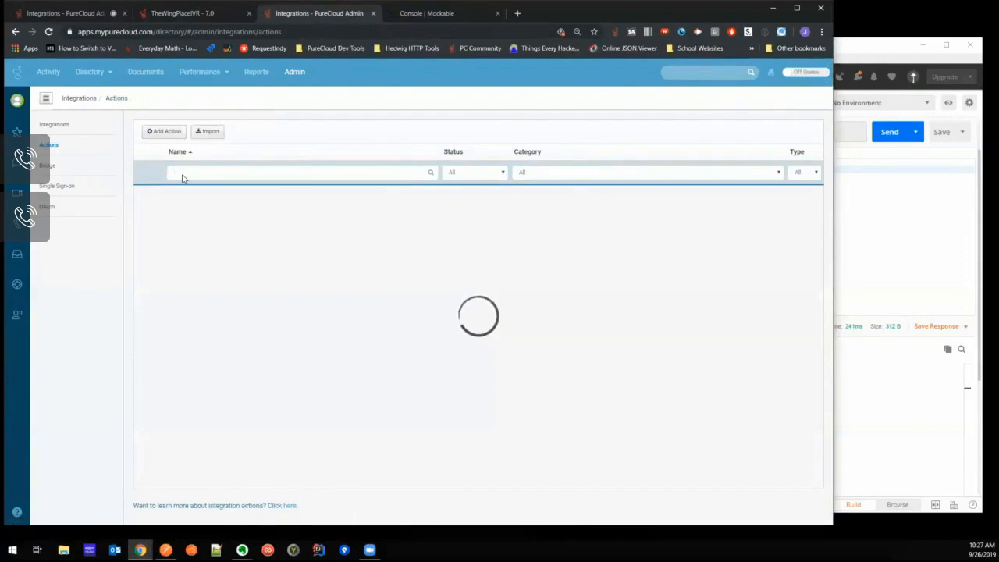
click(163, 131)
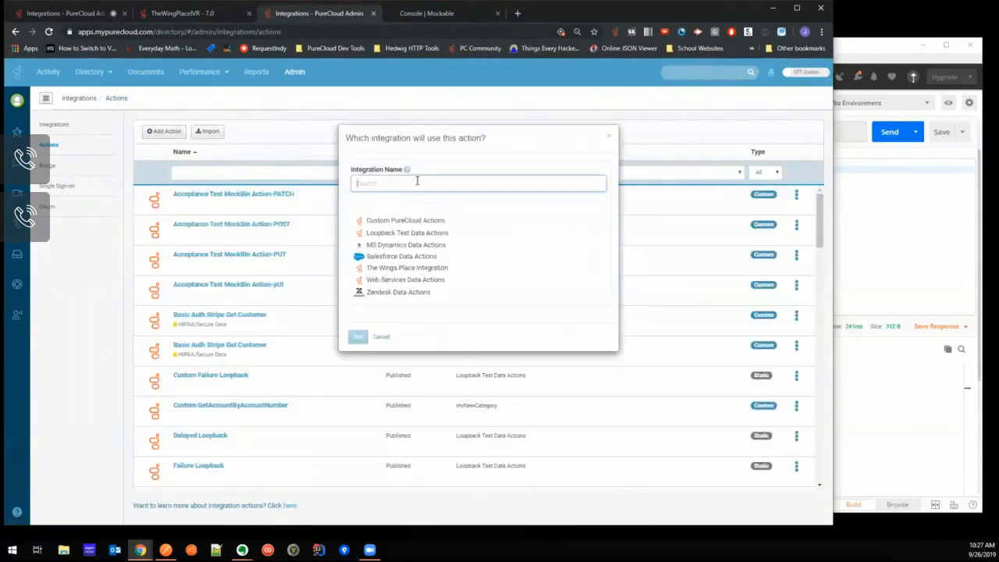
text(Place Repeat Order)
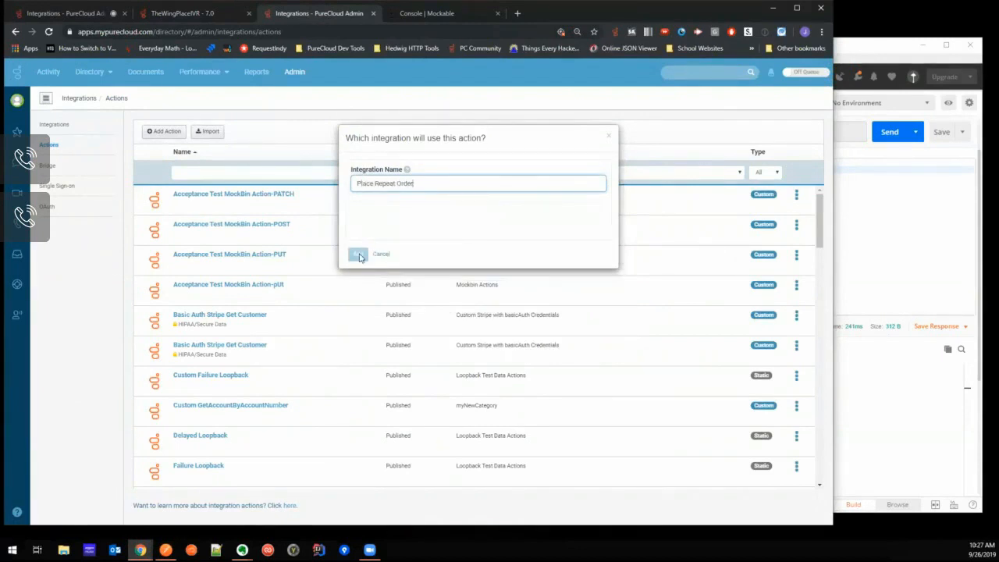
drag(418, 185, 341, 186)
text(the)
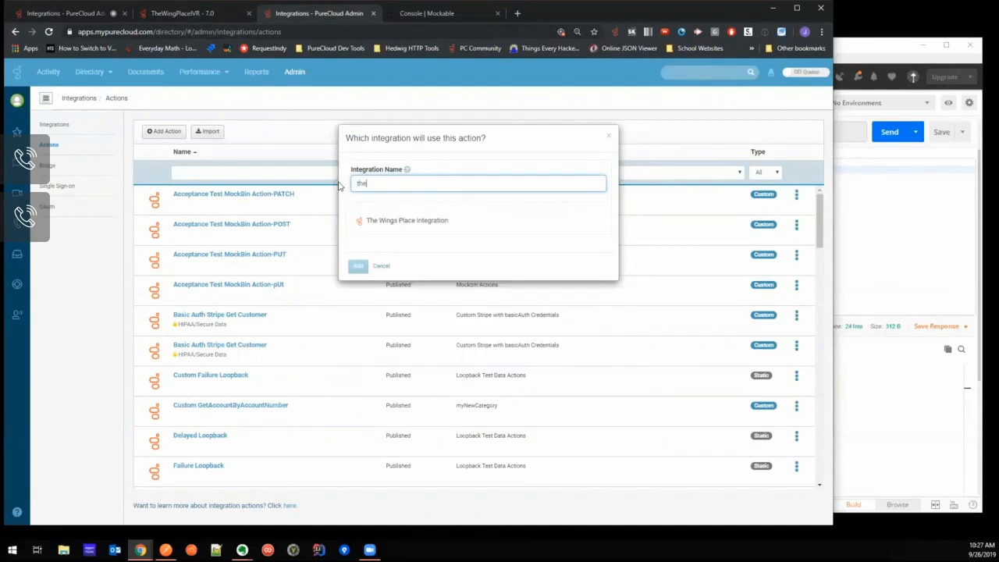
click(394, 222)
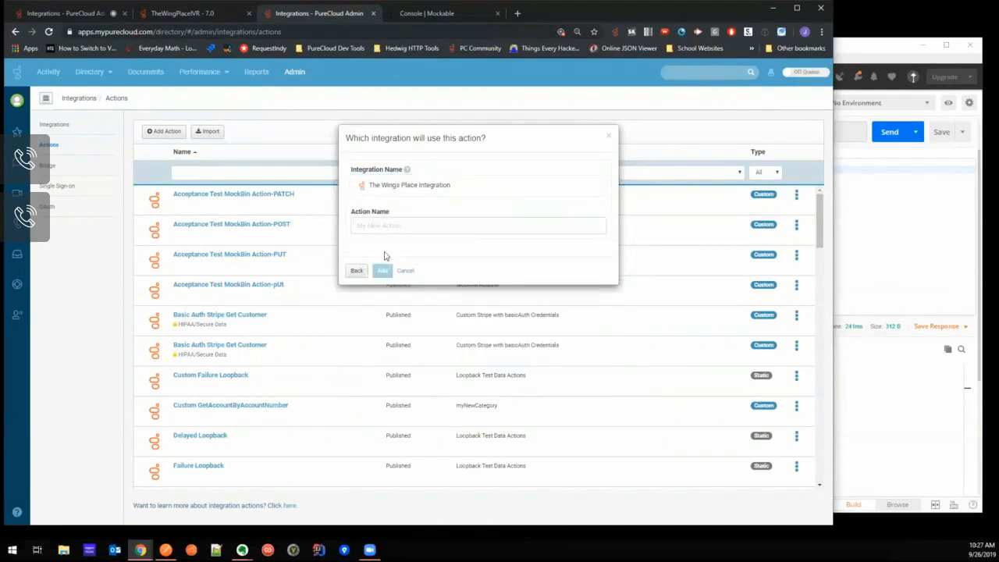
- Name the action Place Repeat Order, add it and open its contract setup
click(378, 226)
text(Place Repeat Order)
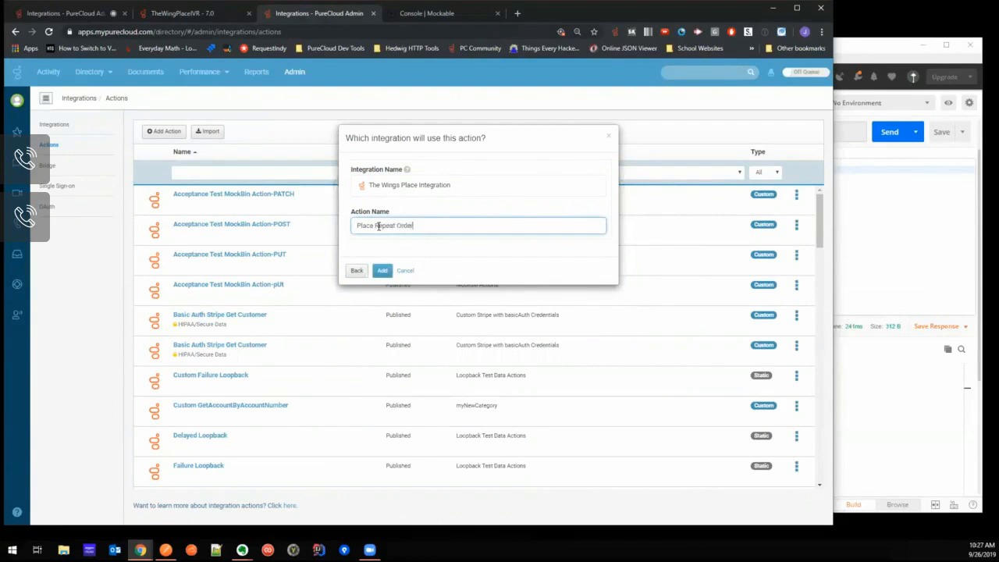
click(382, 270)
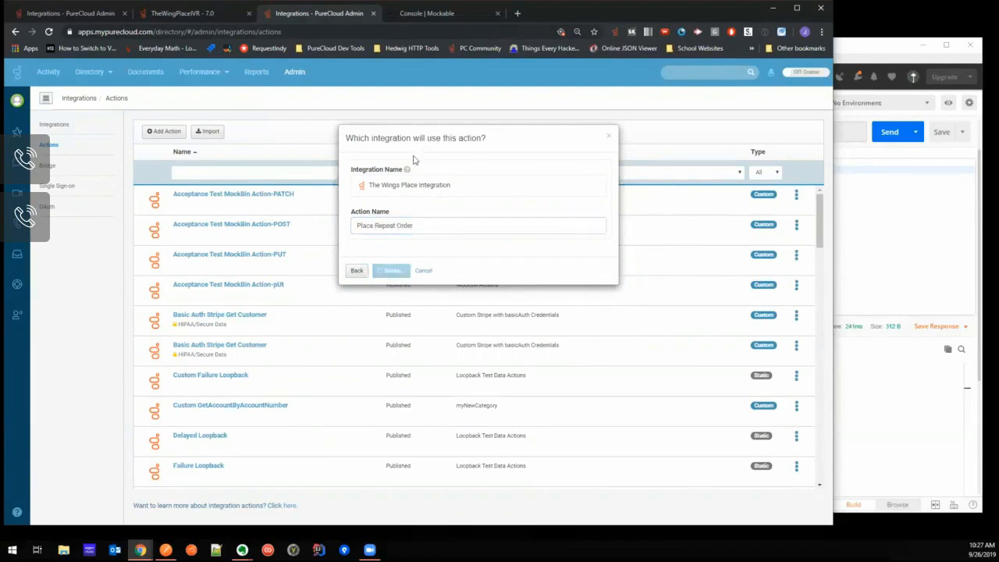
click(209, 130)
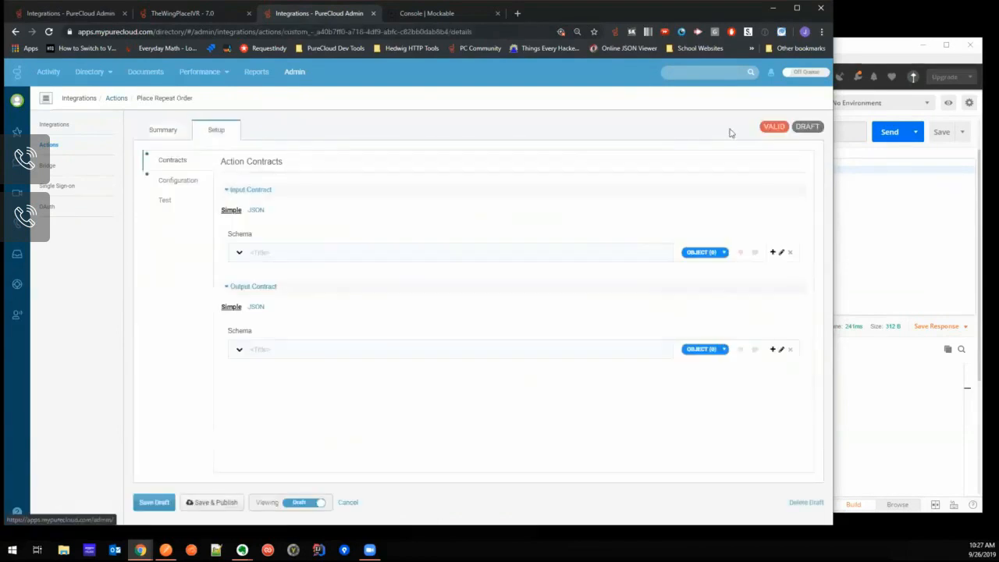
- Copy the PreviousOrderNumber field name from the PlaceRepeatOrder request body in Postman and return to PureCloud
click(842, 78)
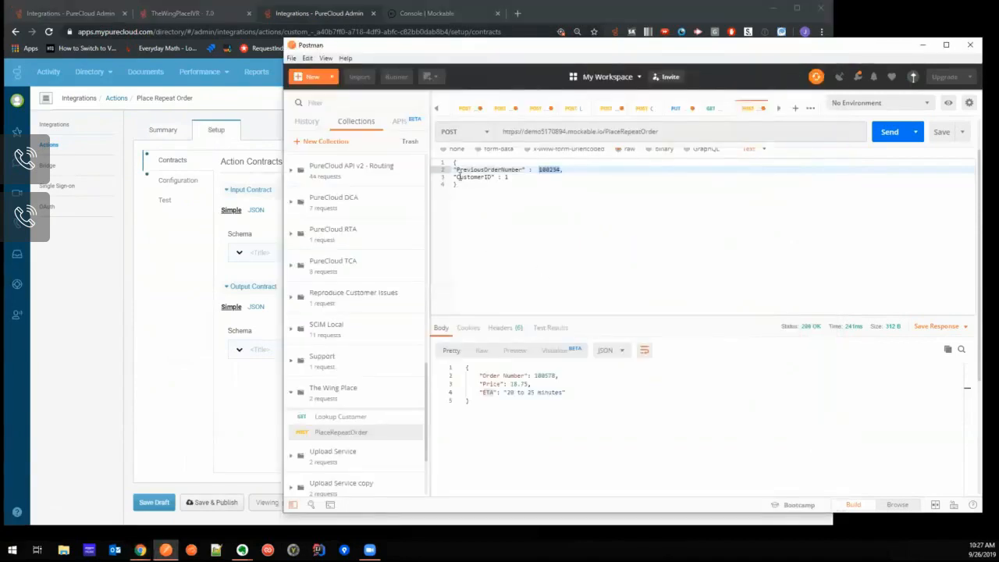
scroll(599, 203, up, 2)
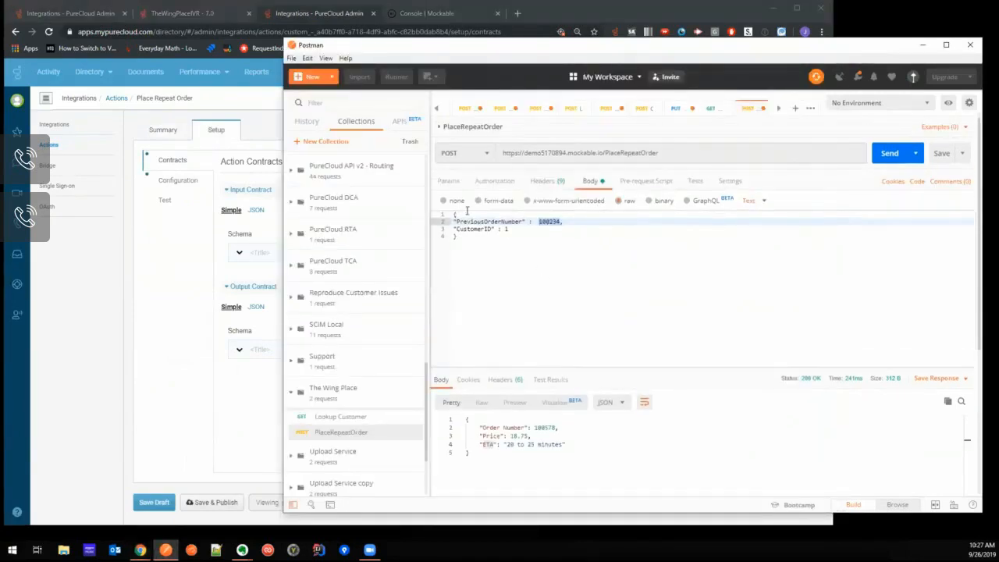
drag(519, 222, 454, 222)
key(ctrl+c)
click(227, 229)
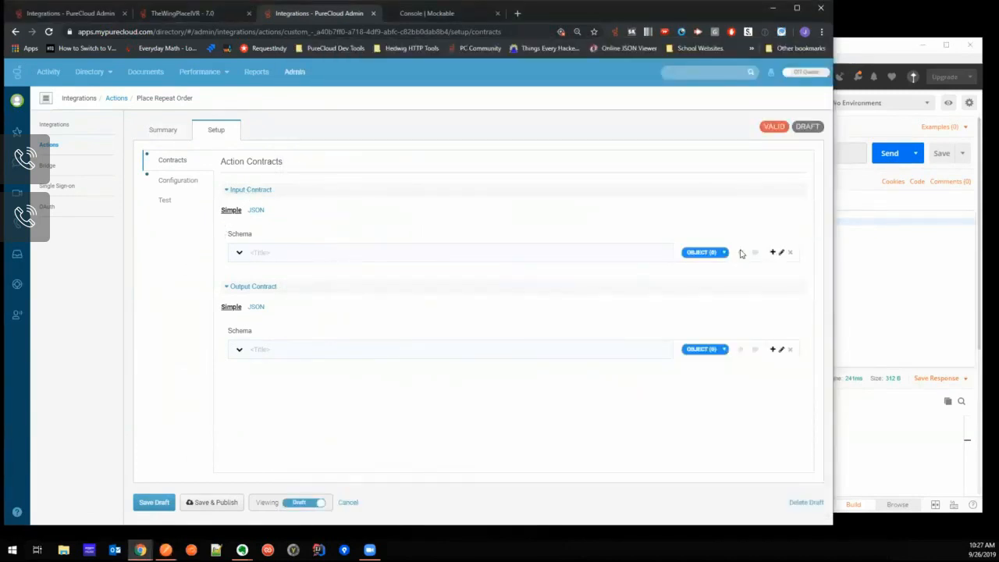
- Add a property to the input contract, choose its data type and name it PreviousOrderNumber
click(772, 252)
click(889, 257)
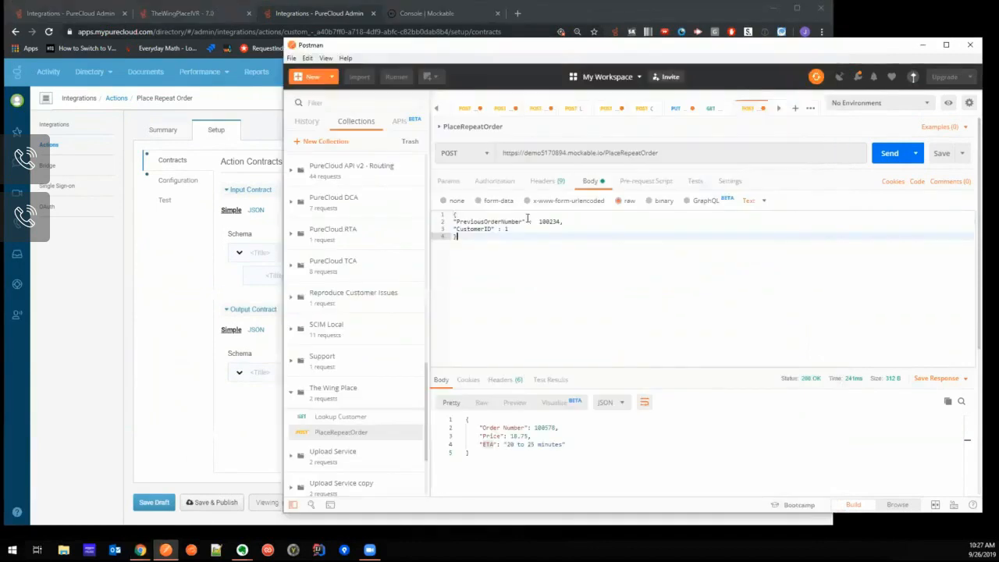
click(584, 5)
click(705, 275)
click(703, 286)
click(282, 277)
key(ctrl+v)
- Copy the CustomerID field name from Postman's request body and add it as a number property in PureCloud's input contract
click(874, 292)
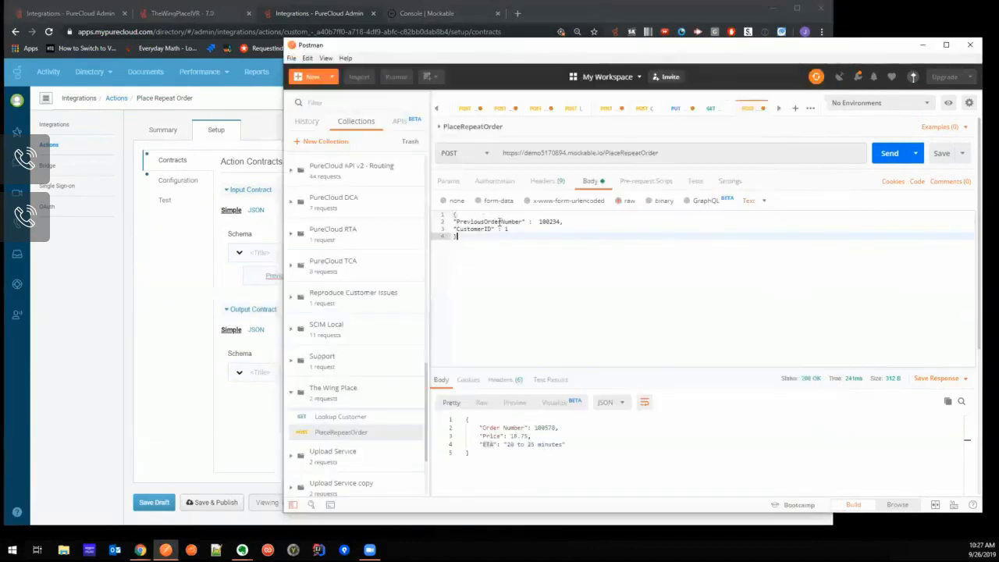
drag(494, 229, 456, 229)
key(ctrl+c)
click(591, 26)
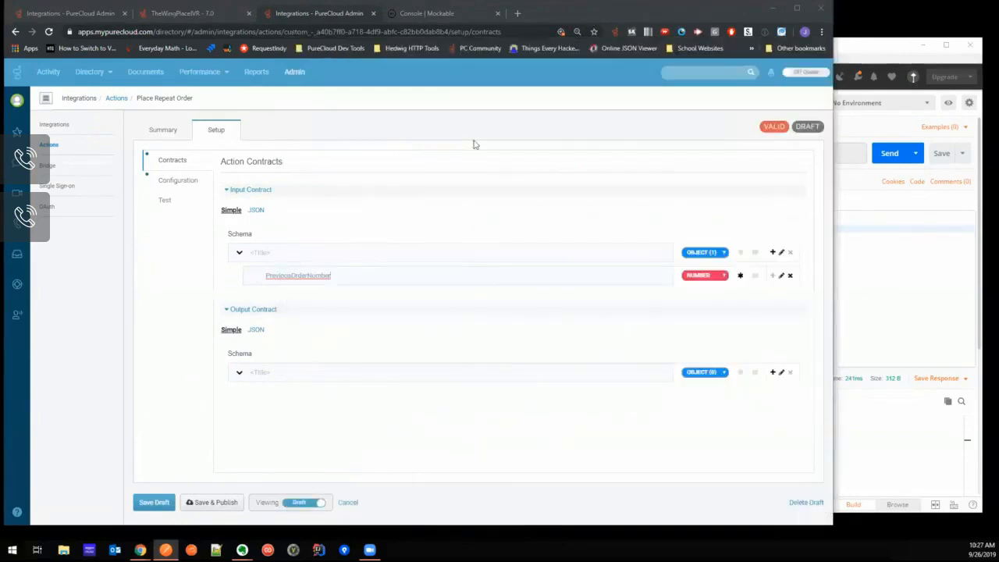
click(773, 252)
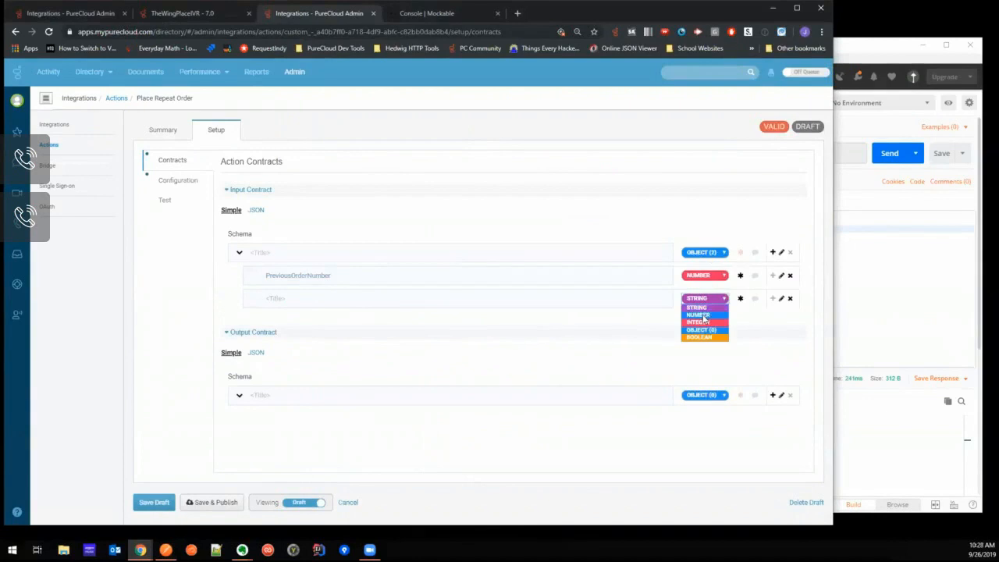
click(304, 299)
key(ctrl+v)
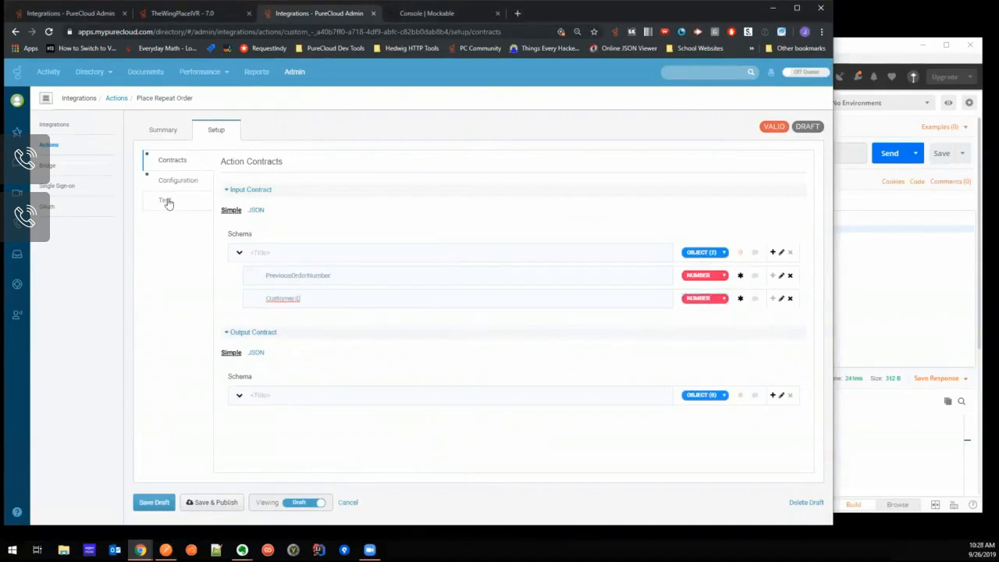
click(174, 180)
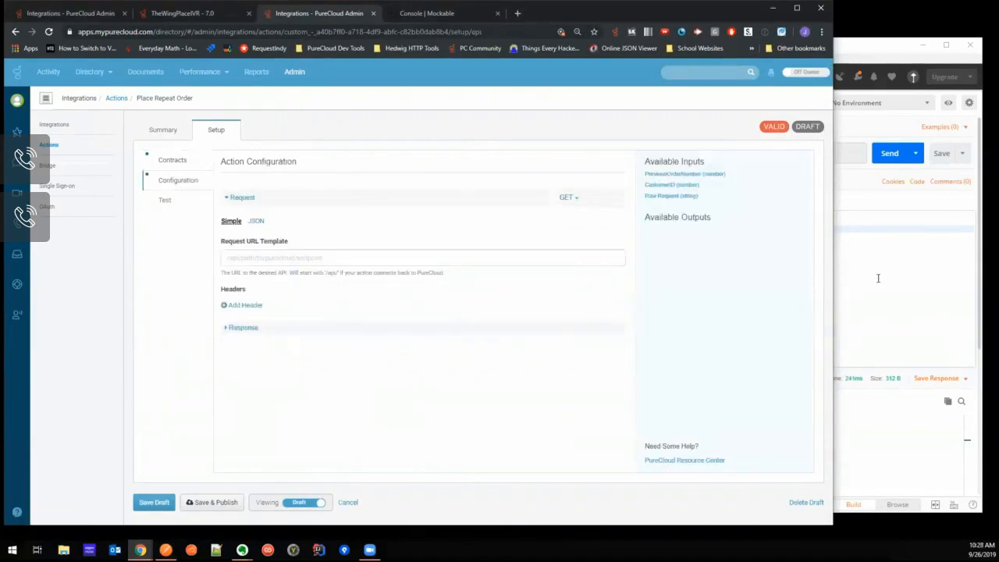
click(877, 279)
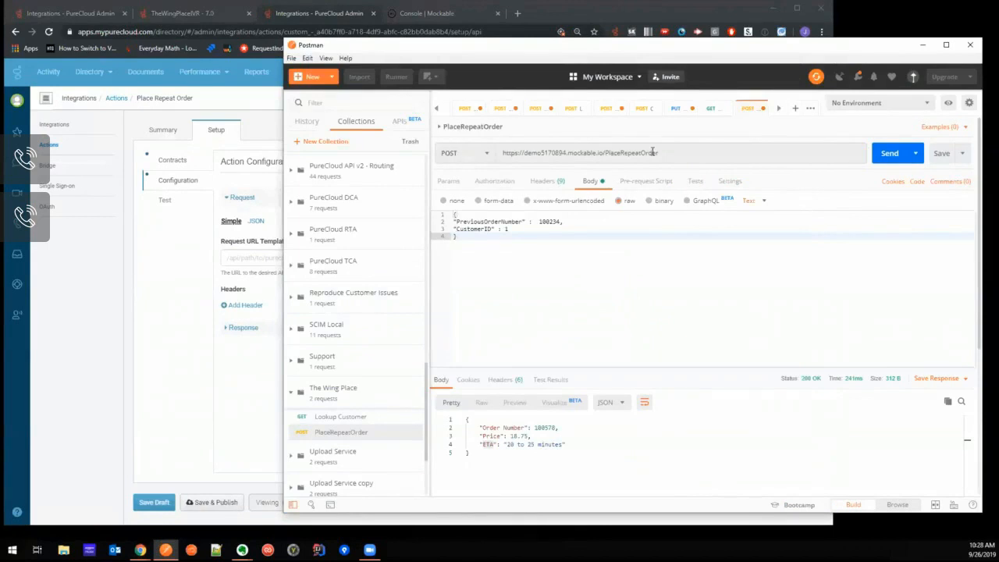
drag(653, 152, 498, 152)
key(ctrl+c)
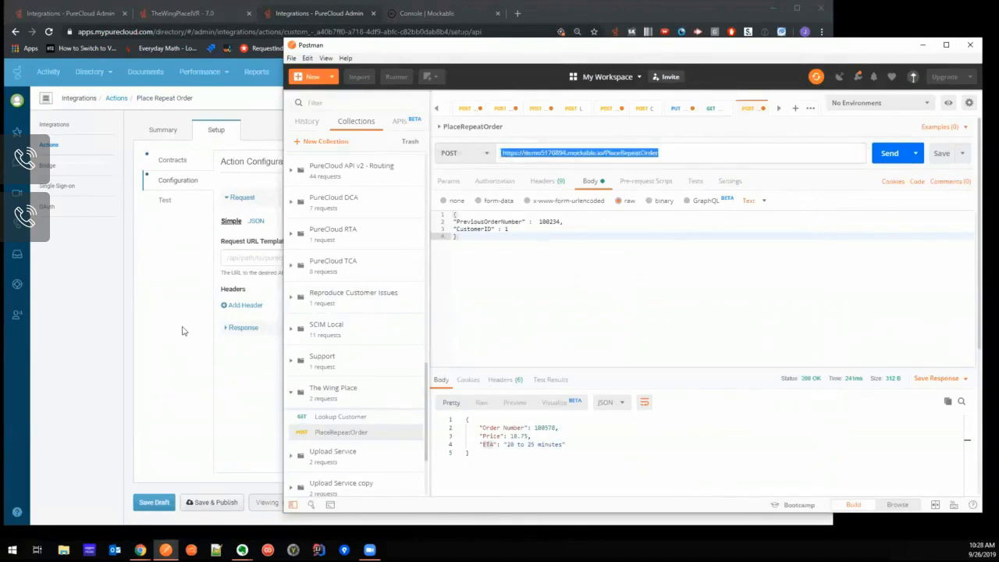
click(258, 258)
key(ctrl+v)
click(572, 202)
click(585, 242)
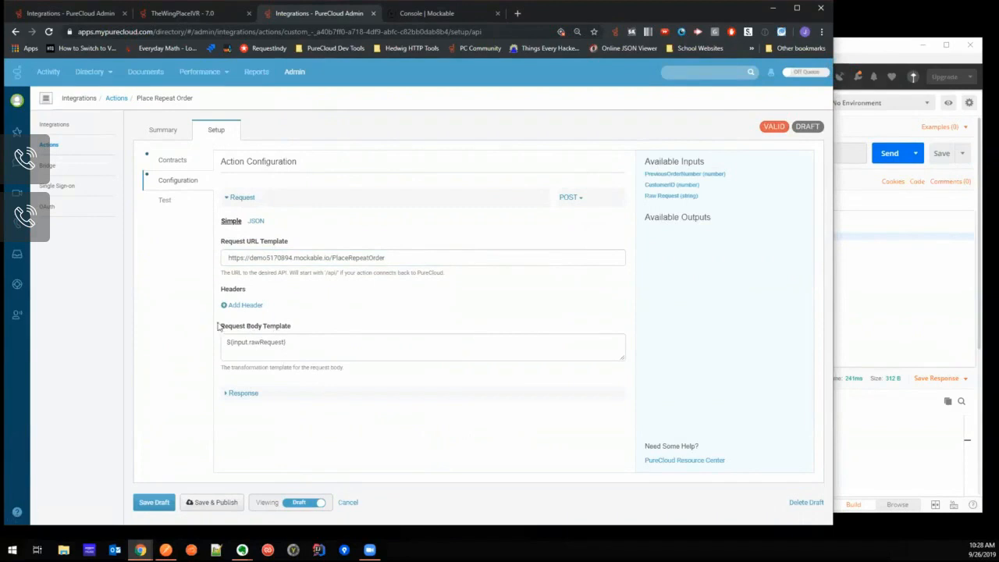
drag(310, 347, 229, 341)
click(287, 342)
click(176, 162)
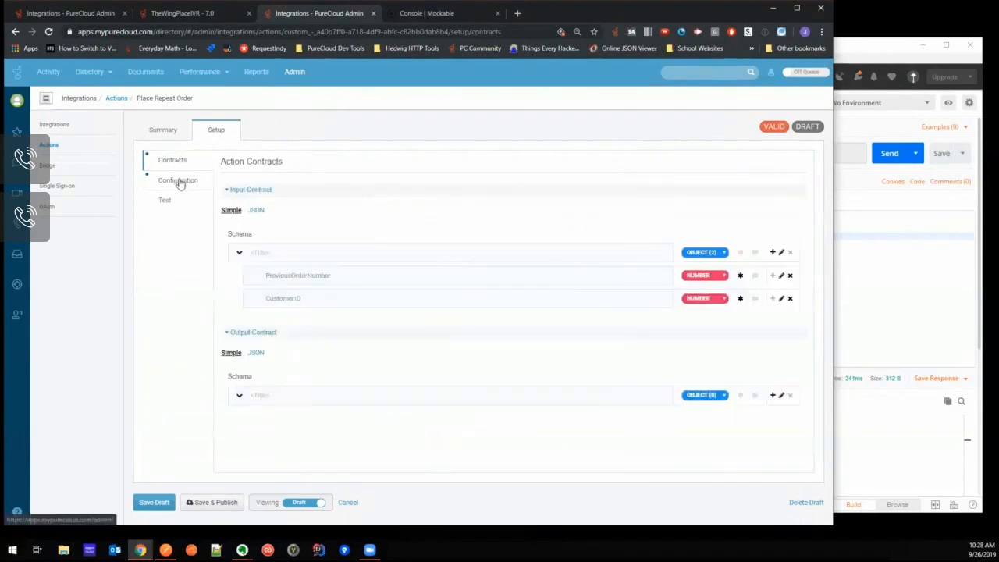
click(181, 184)
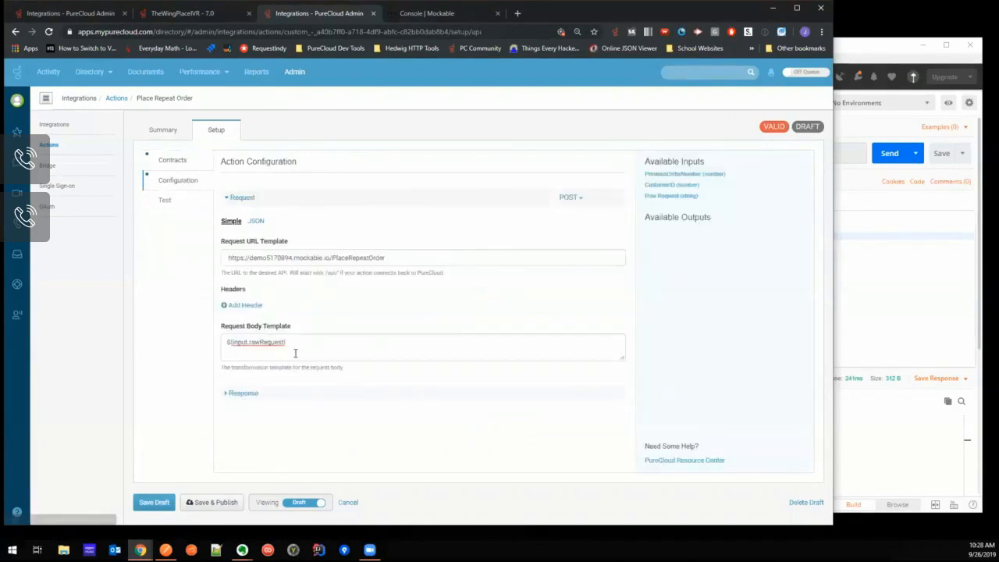
- Open the action test and fill in PreviousOrderNumber with the value copied from the Postman request body
click(167, 206)
click(303, 226)
click(895, 293)
double_click(549, 221)
key(ctrl+c)
click(279, 223)
key(ctrl+v)
- Copy the CustomerID value from Postman into the test input, run the action and examine the JSON output and operations
key(alt+Tab)
click(505, 229)
key(ctrl+c)
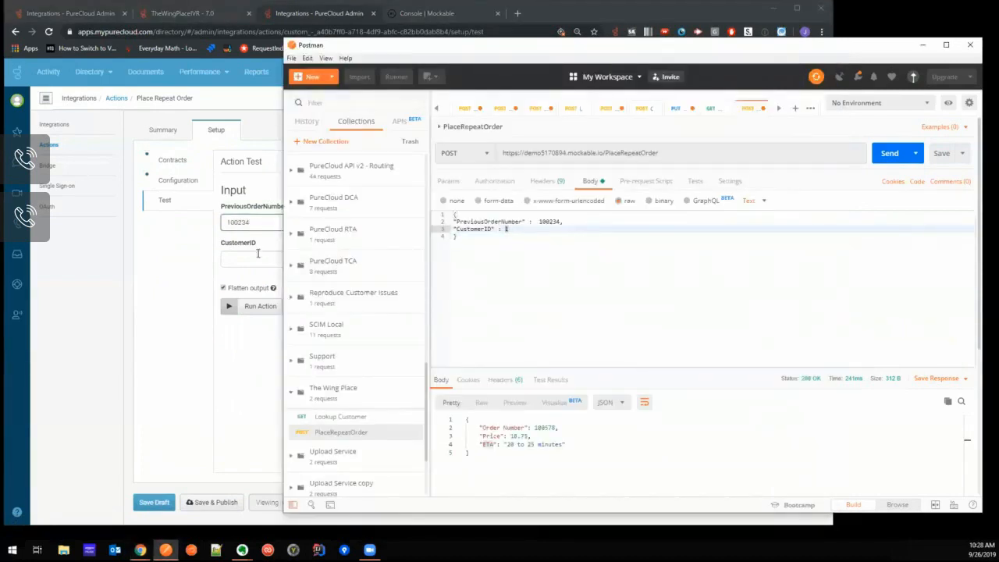
click(260, 257)
key(ctrl+v)
click(260, 306)
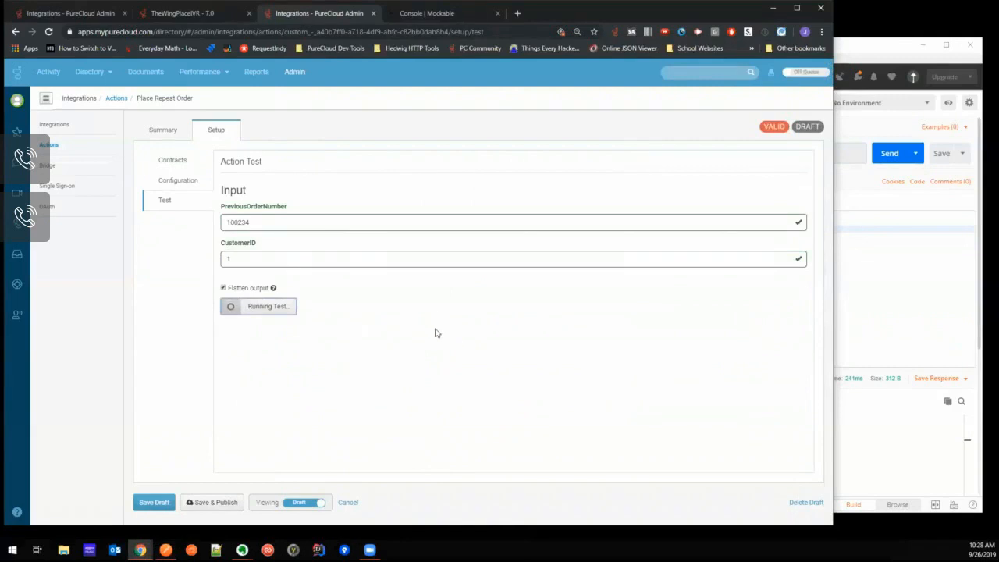
scroll(434, 326, down, 2)
click(265, 336)
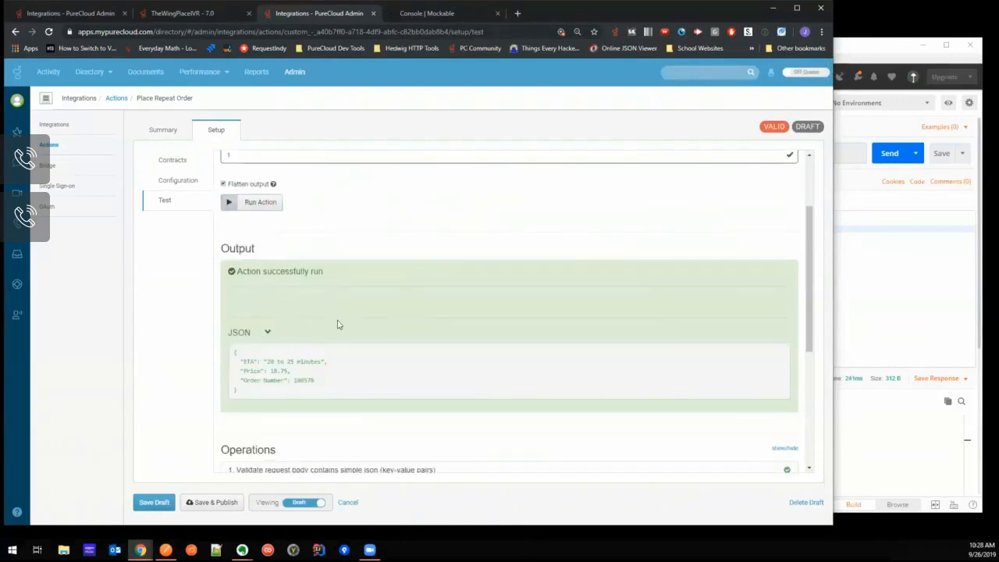
scroll(289, 347, down, 2)
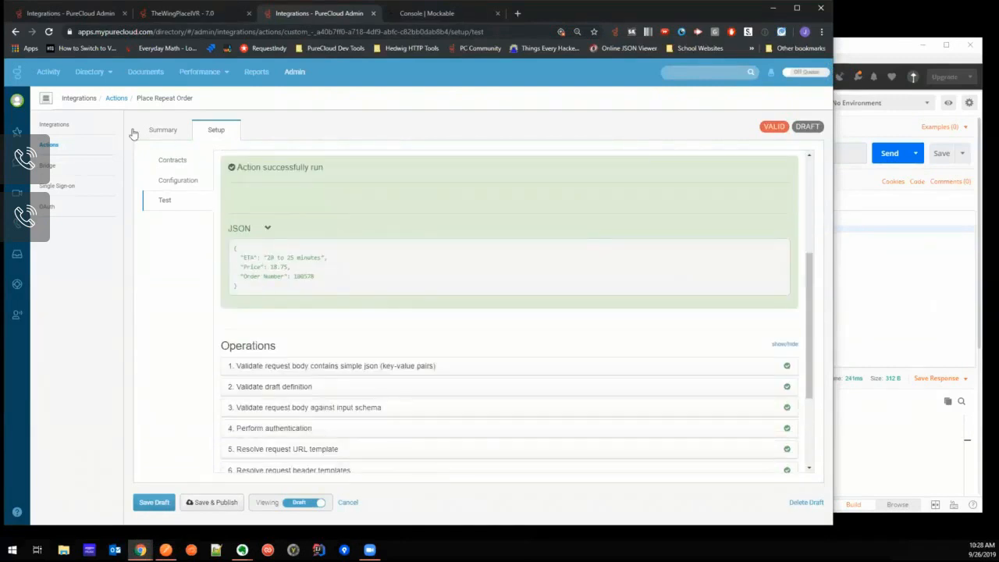
- Add a number property to the output contract, named Order Number as copied from the Postman response
click(172, 160)
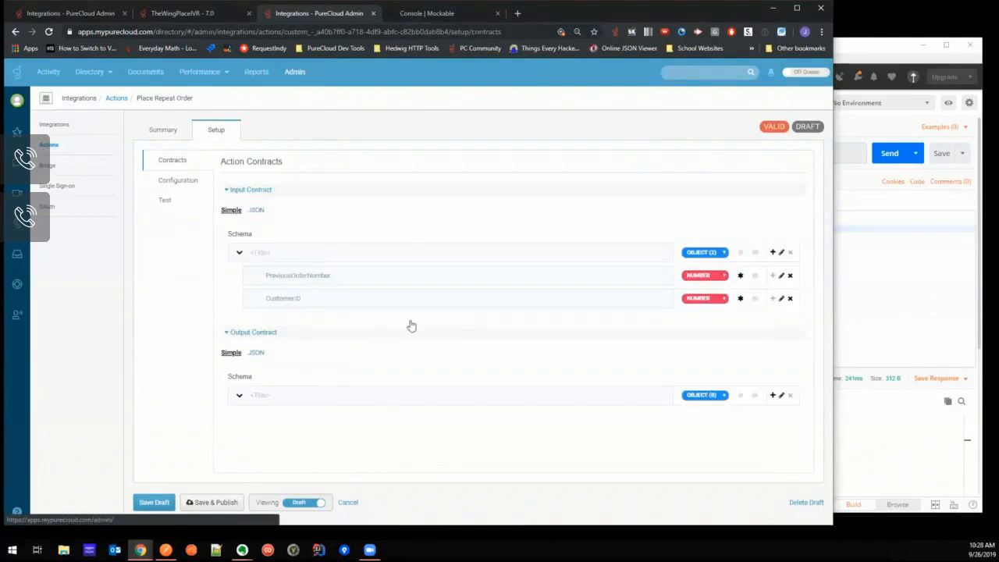
click(900, 276)
drag(525, 427, 484, 427)
click(259, 444)
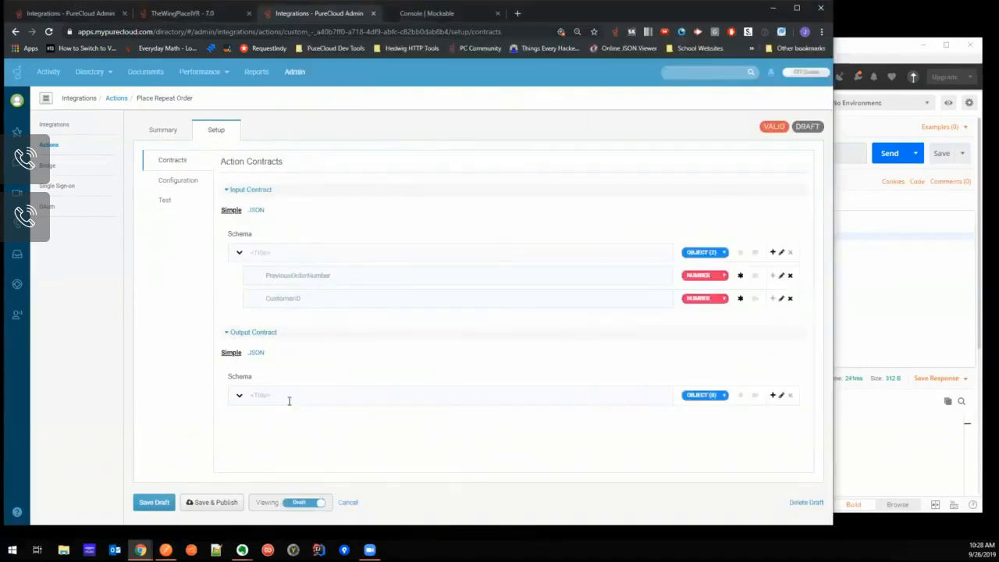
click(773, 396)
key(ctrl+v)
click(705, 417)
- Add a number property named Price, copied from the Postman response, to the output contract
click(862, 329)
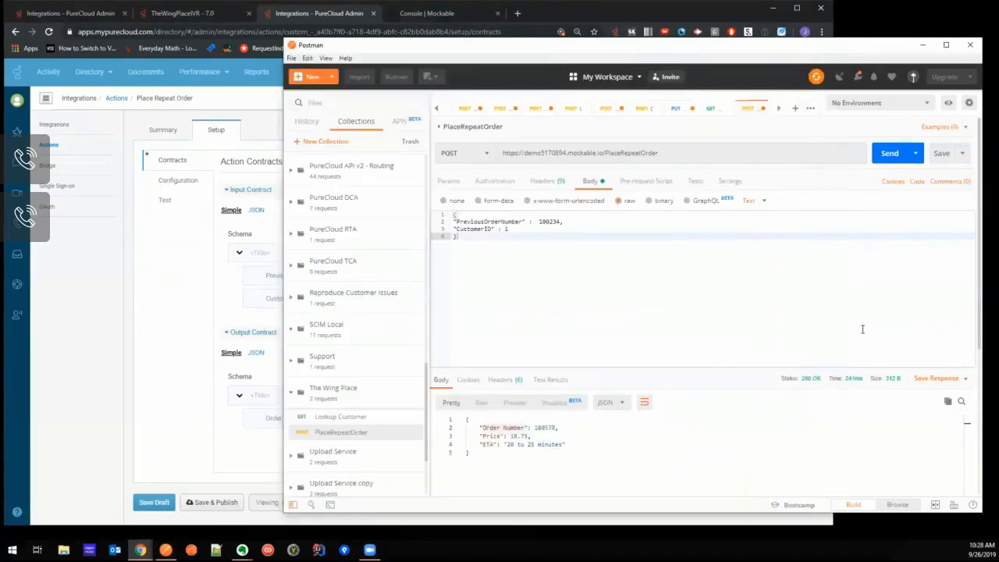
drag(501, 436, 482, 436)
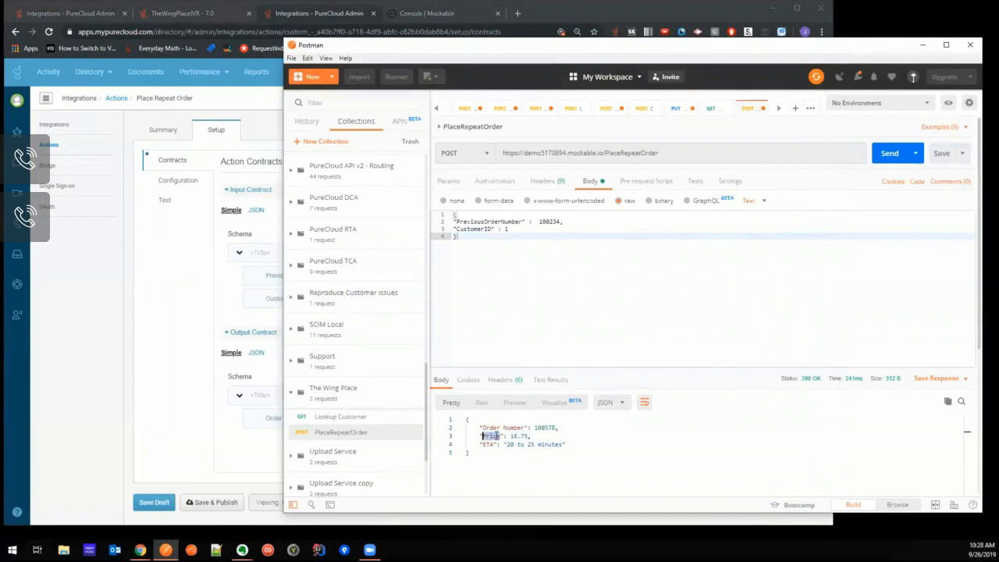
click(260, 451)
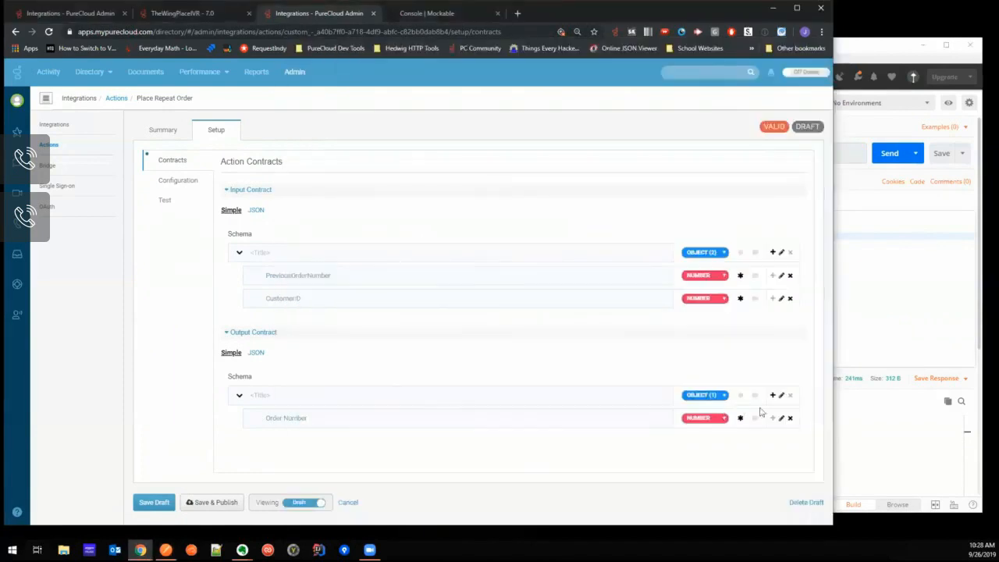
click(773, 395)
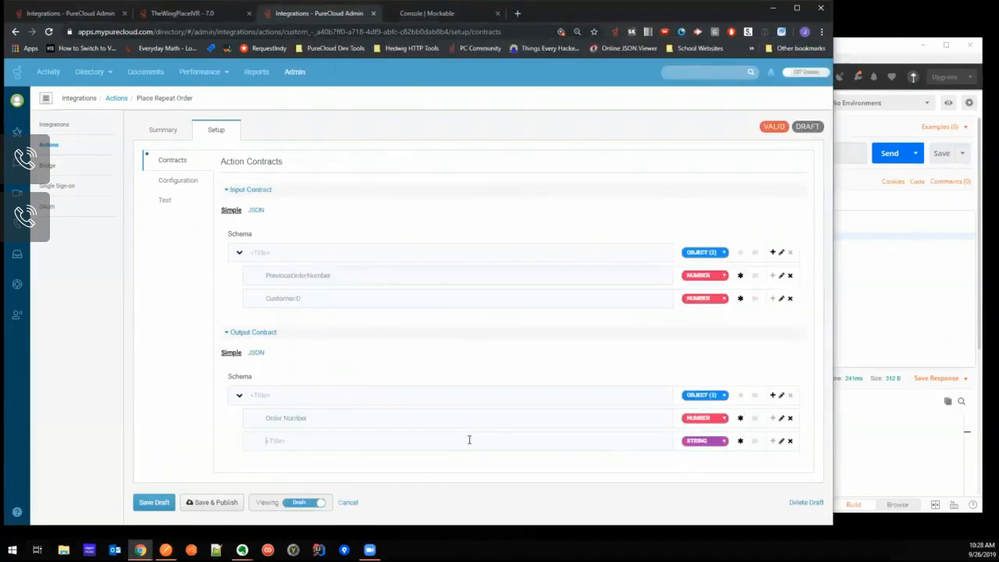
click(887, 306)
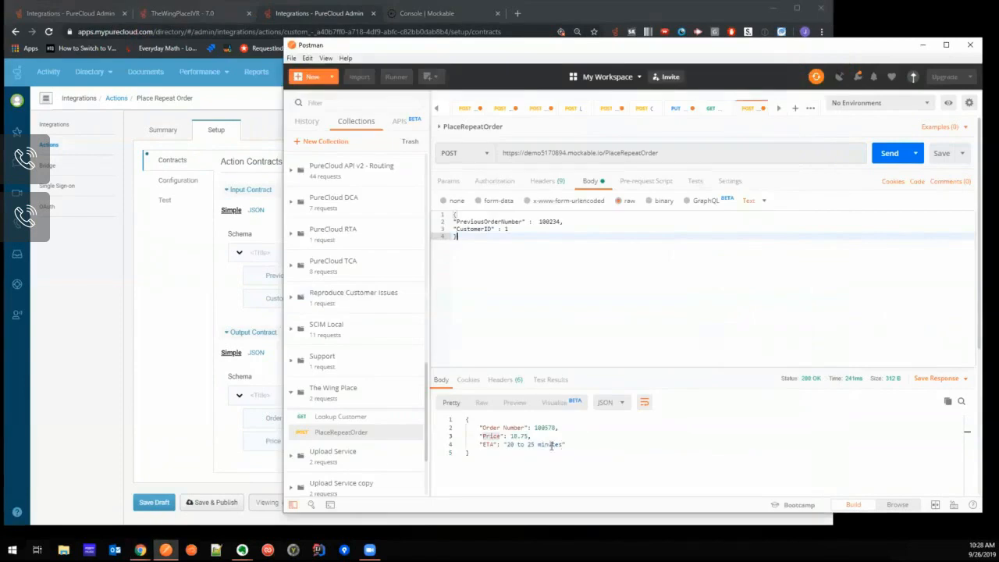
drag(537, 443, 507, 444)
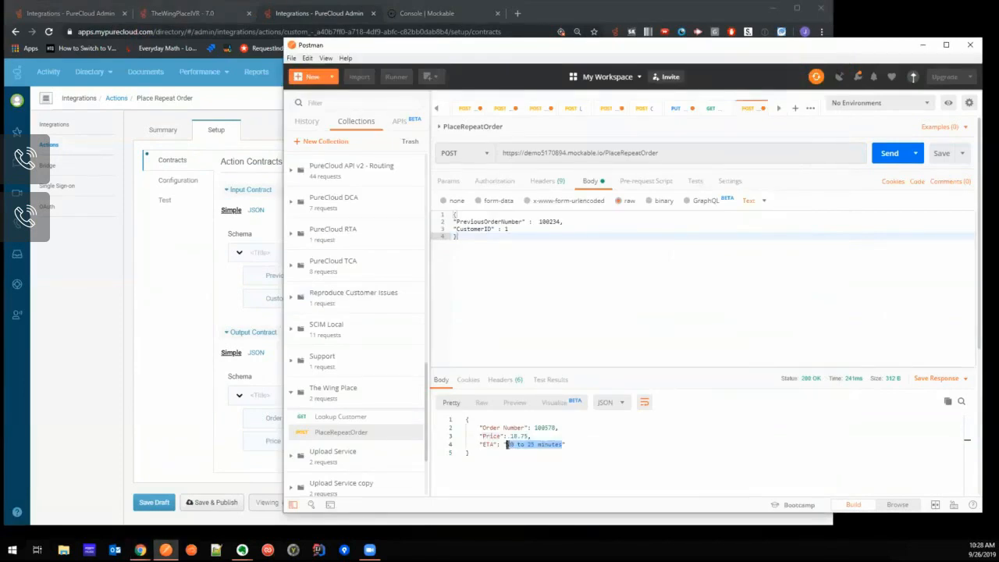
click(270, 462)
click(700, 441)
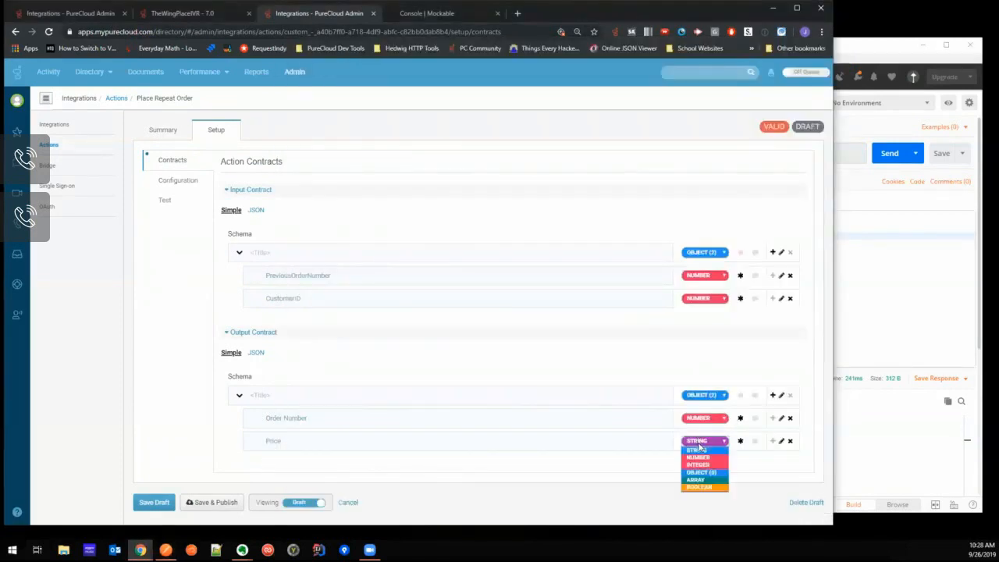
click(707, 457)
- Add a string property named ETA, matching the Postman response field, to the output contract
click(773, 395)
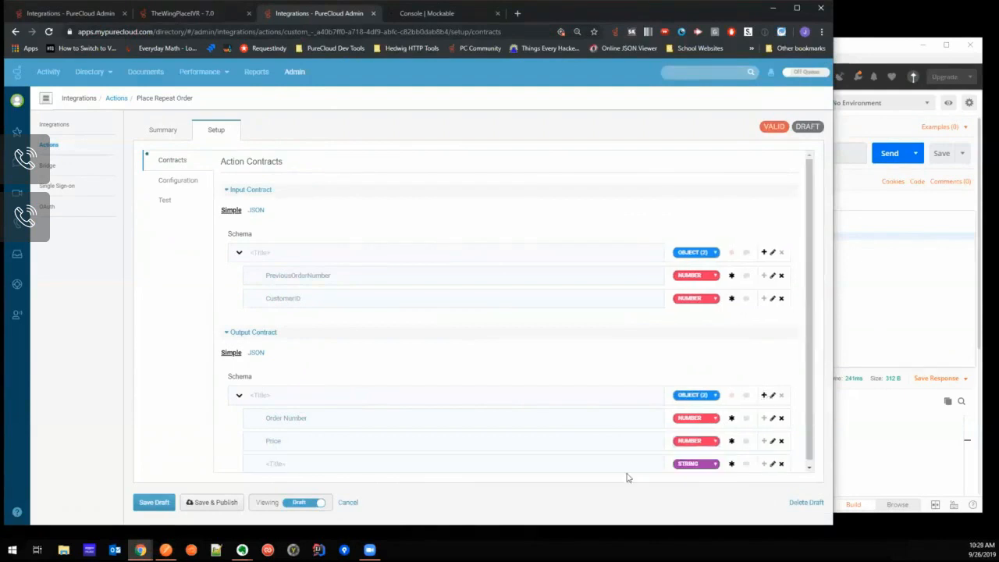
key(ctrl+v)
key(ctrl+a)
key(BackSpace)
click(891, 313)
click(272, 448)
- Reopen the action test and enter the PreviousOrderNumber value from the Postman request body
click(175, 200)
key(alt+Tab)
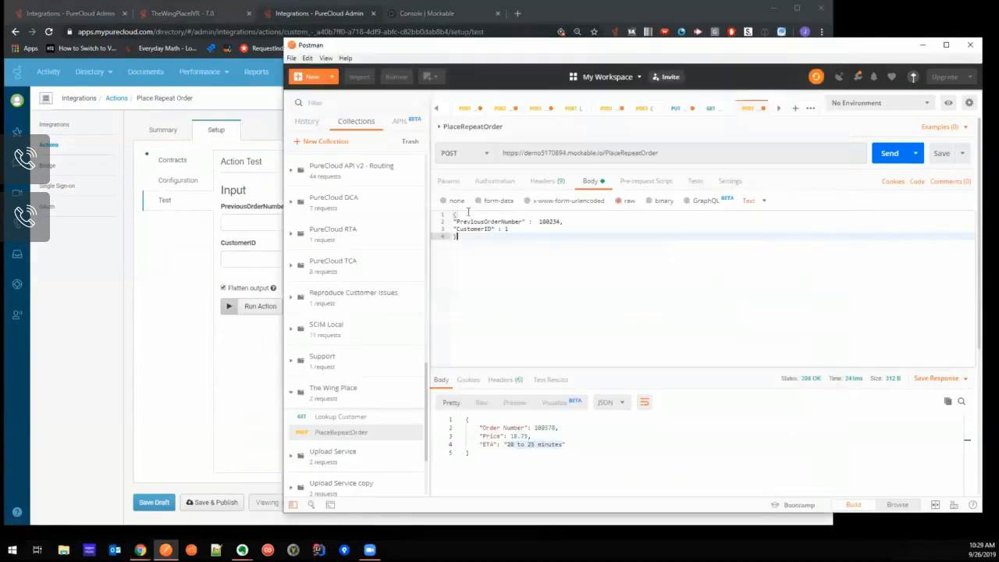
double_click(544, 221)
click(245, 225)
key(ctrl+v)
- Enter the CustomerID value from Postman, run the action again and check the order number, price and ETA outputs
click(553, 249)
double_click(508, 229)
key(ctrl+c)
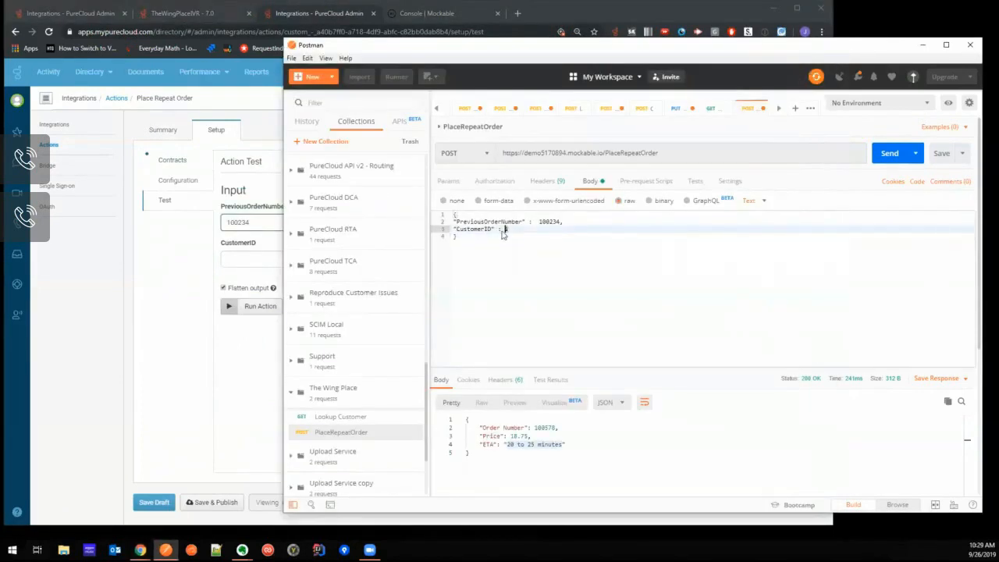
click(243, 258)
key(ctrl+v)
click(261, 308)
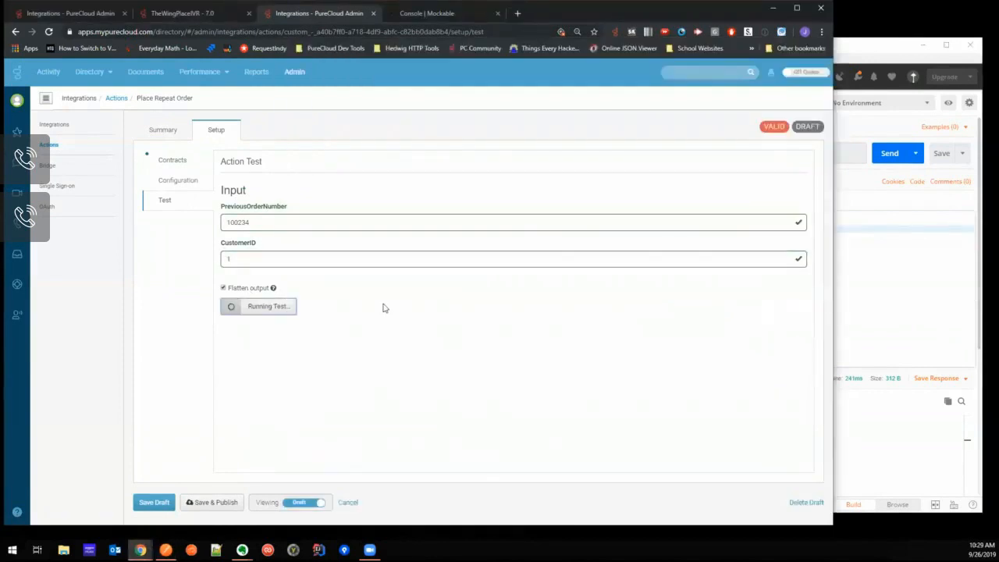
scroll(390, 292, down, 2)
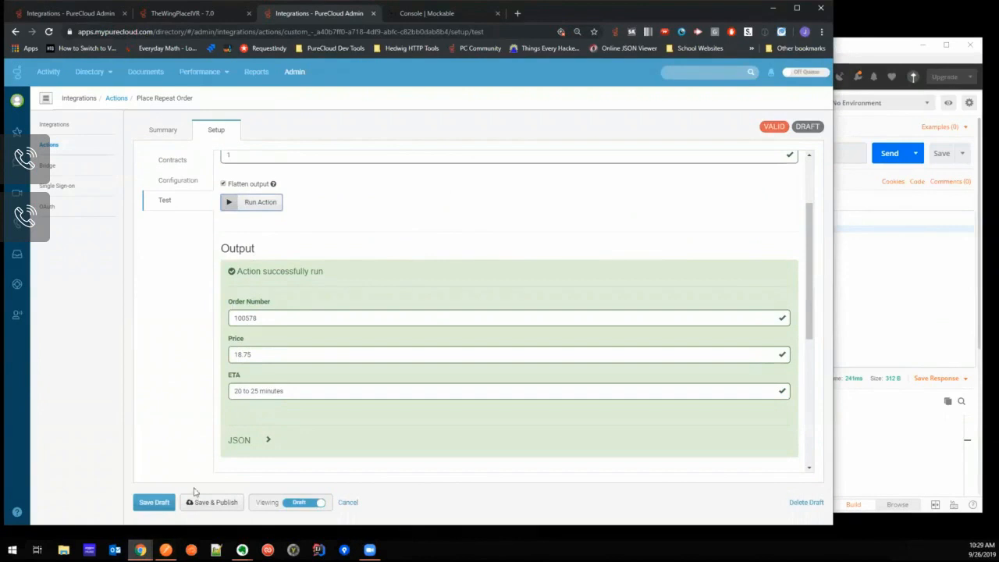
- Save and publish the Place Repeat Order action, and return to the TheWingPlaceIVR flow in Architect
click(220, 503)
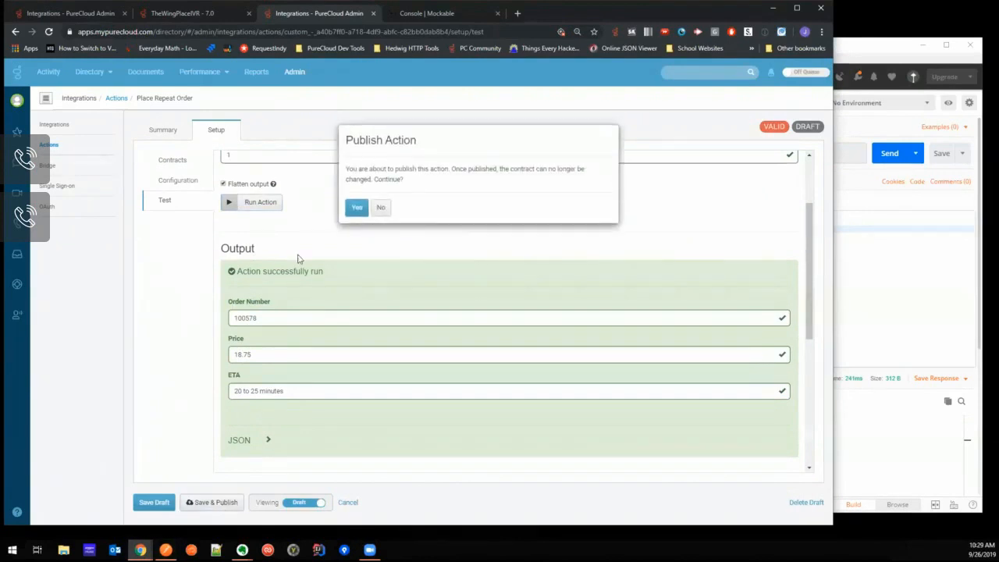
click(349, 211)
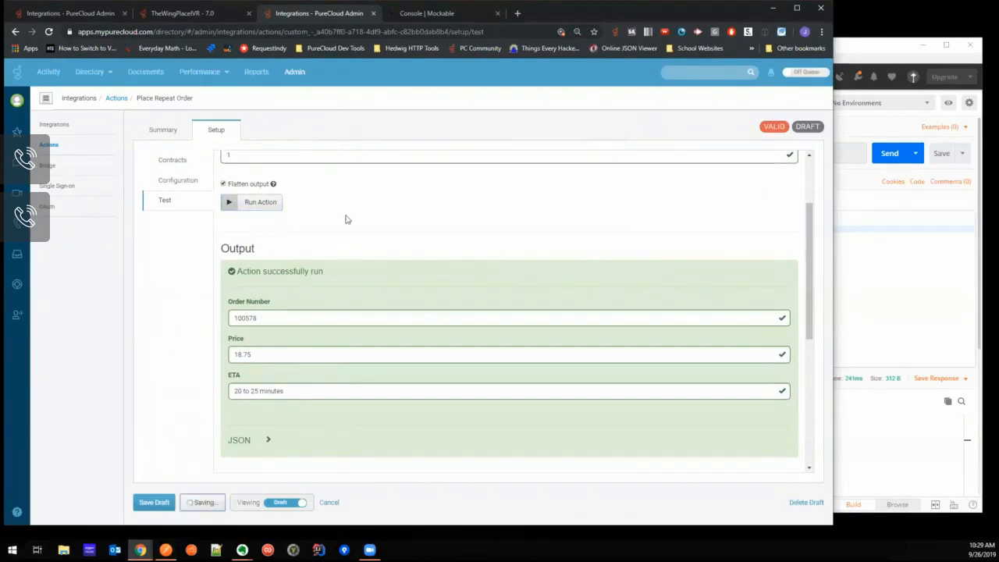
click(180, 15)
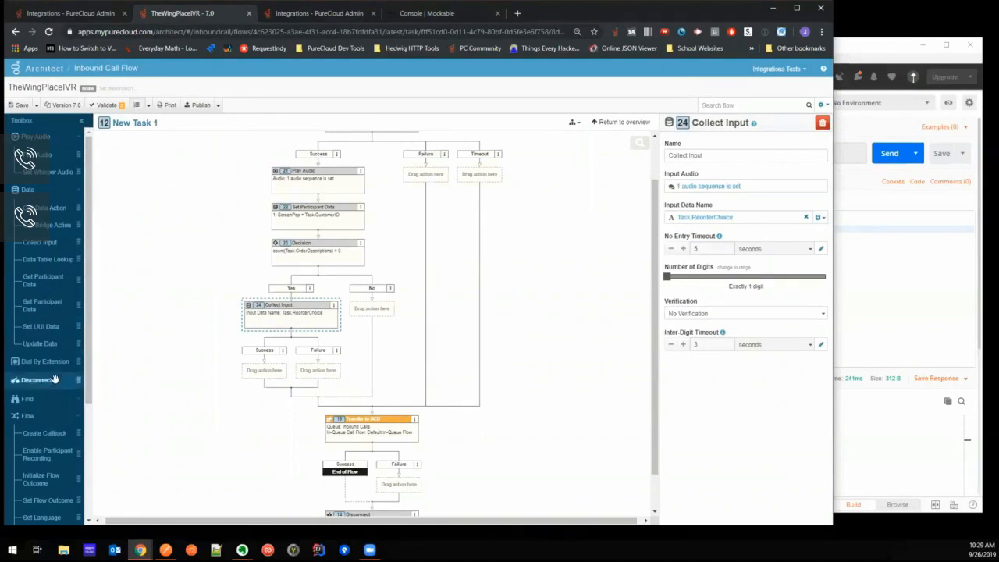
- Add a Decision action under the Success path of the Collect Input action and look over the task flow
drag(89, 353, 265, 371)
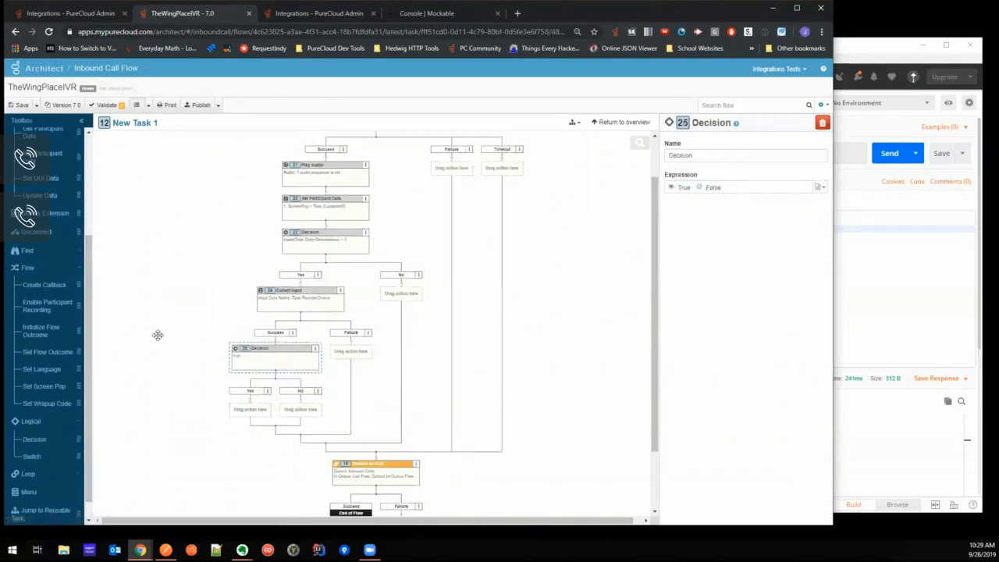
scroll(156, 334, down, 1)
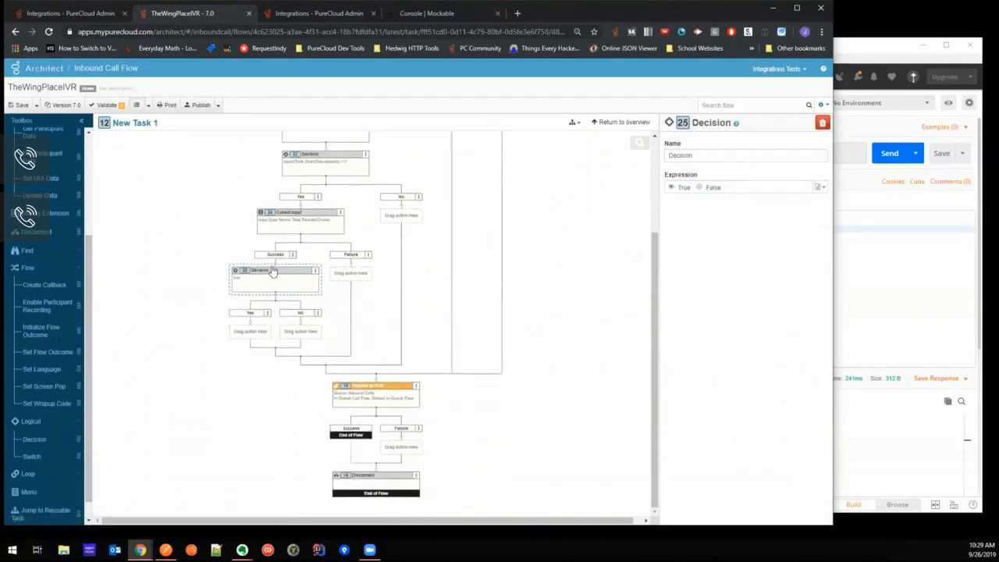
scroll(203, 341, up, 1)
scroll(203, 340, up, 1)
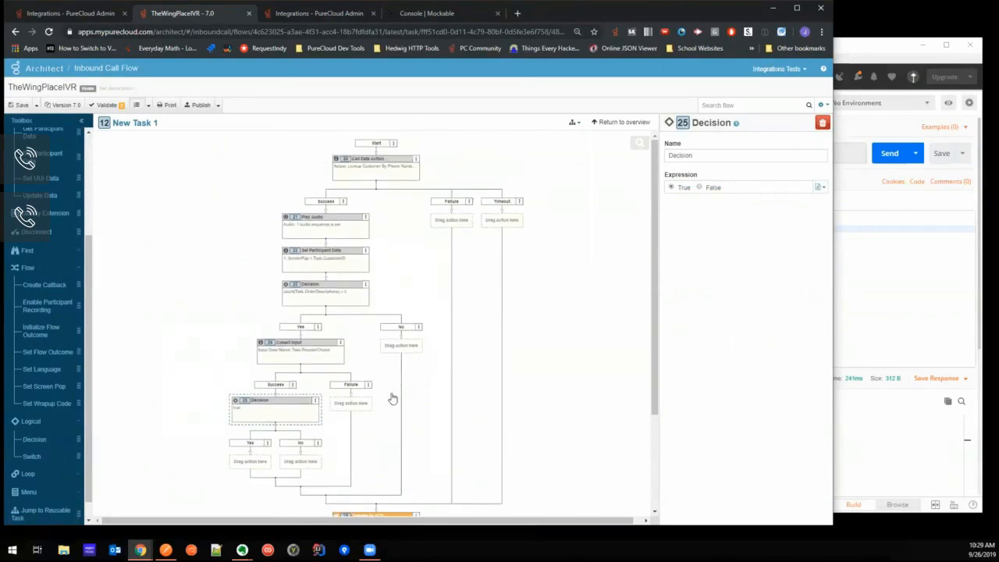
scroll(575, 404, down, 1)
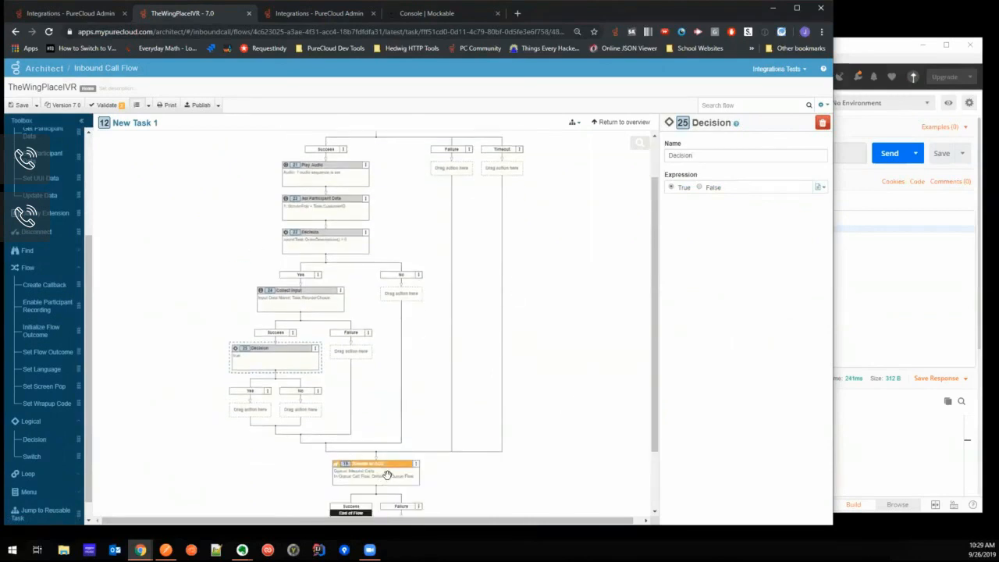
- Set the new Decision's expression to AreEqual(Task.ReorderChoice, "1")
scroll(507, 281, up, 1)
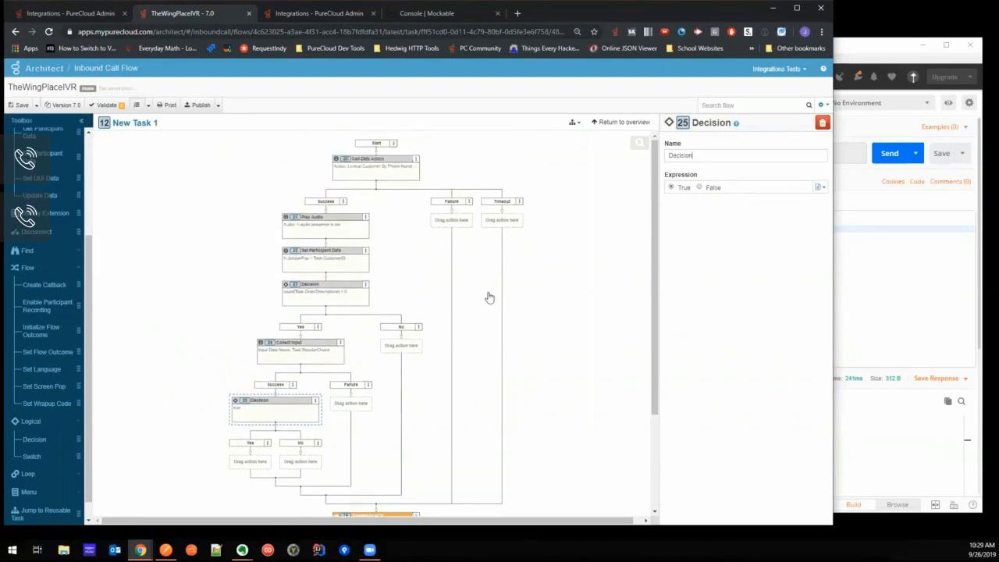
scroll(203, 265, down, 1)
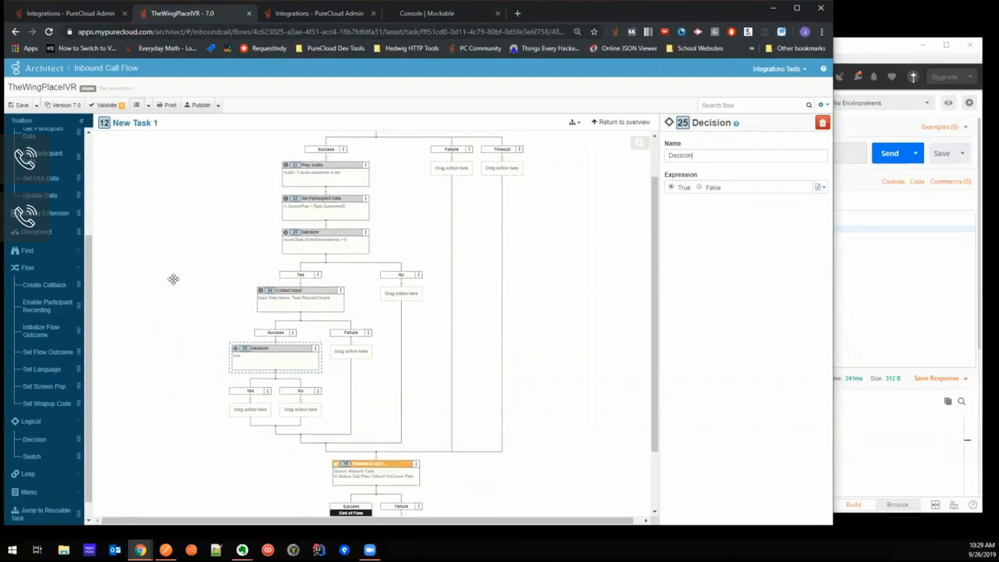
drag(89, 285, 95, 199)
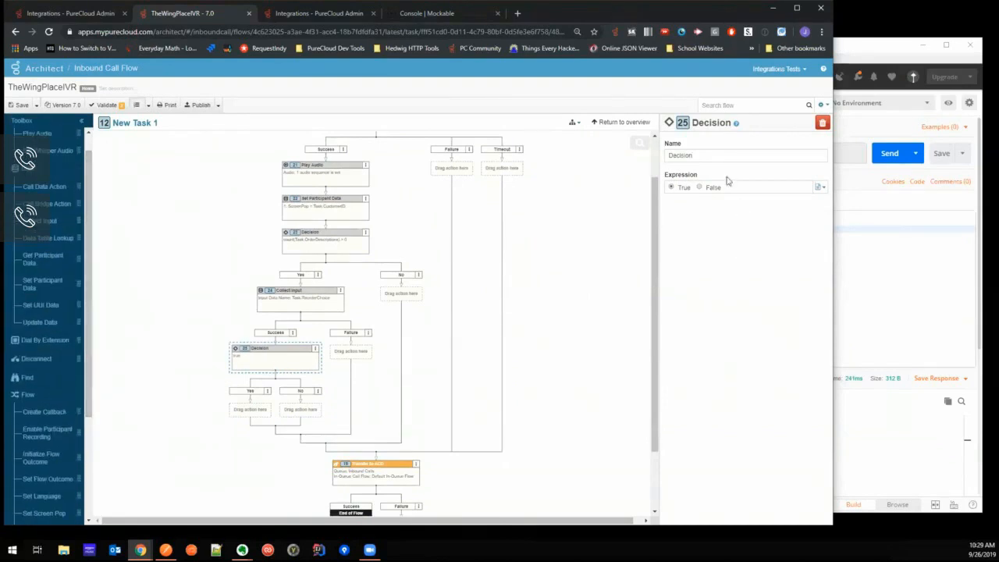
click(823, 188)
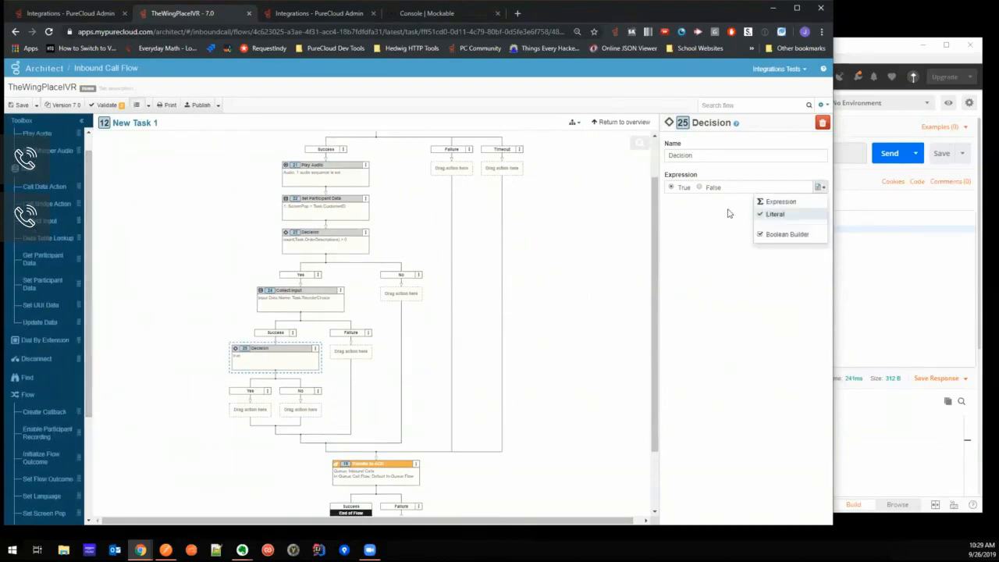
click(773, 213)
text(eq)
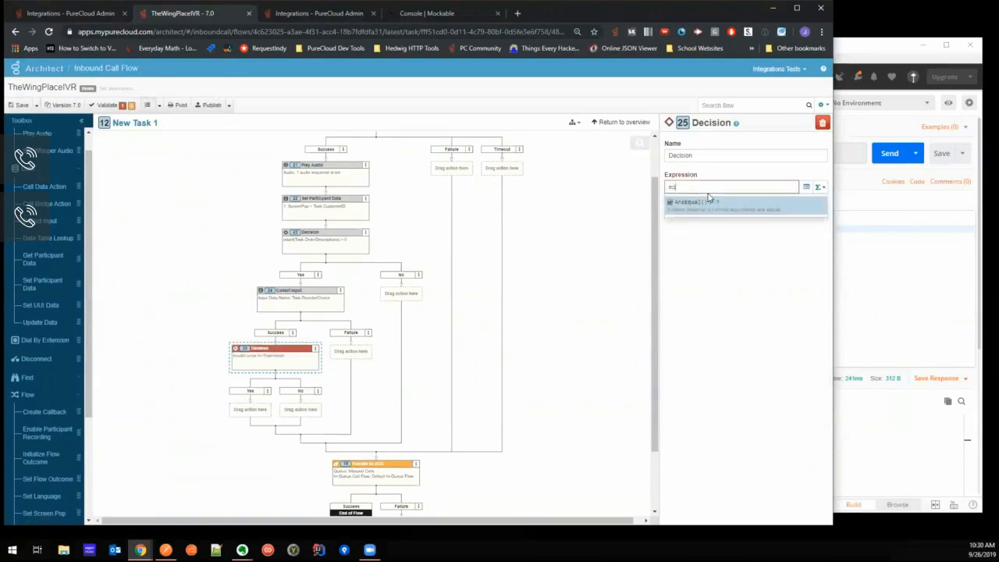
click(709, 201)
key(BackSpace)
text(reor)
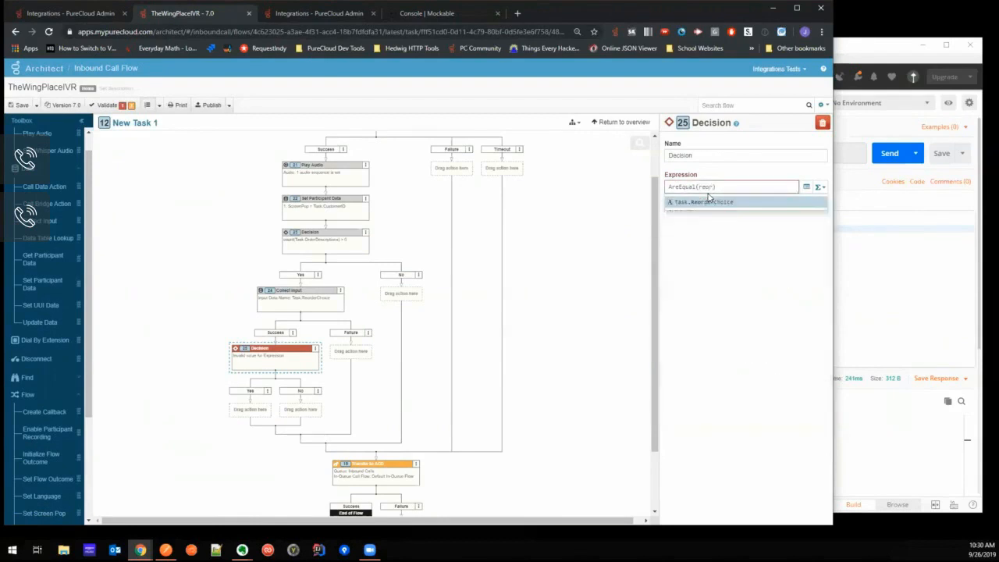
key(Return)
text(, "1")
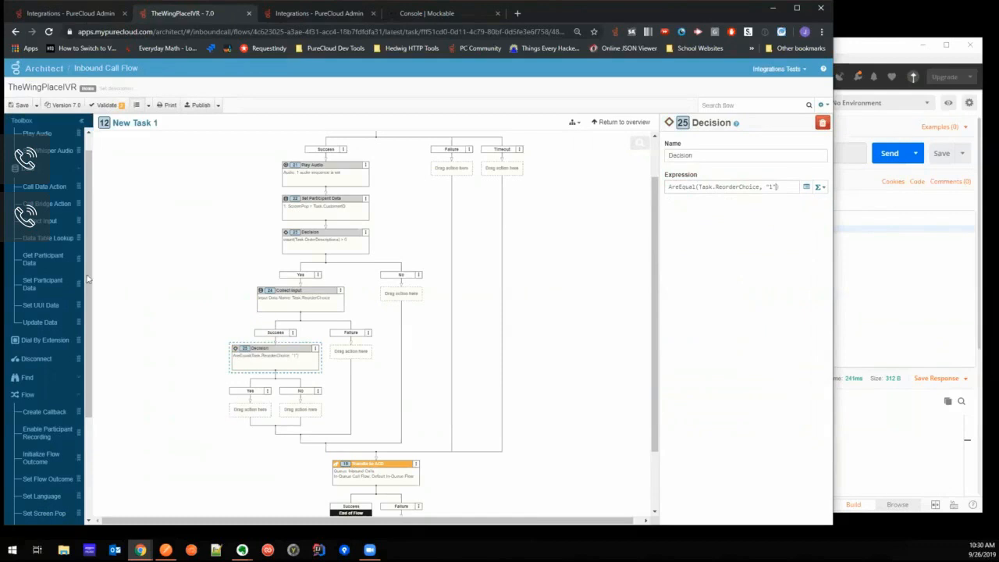
- Add a Call Data Action under the new Decision's Yes path, using The Wings Place Integration category and the Place Repeat Order action
scroll(47, 203, up, 1)
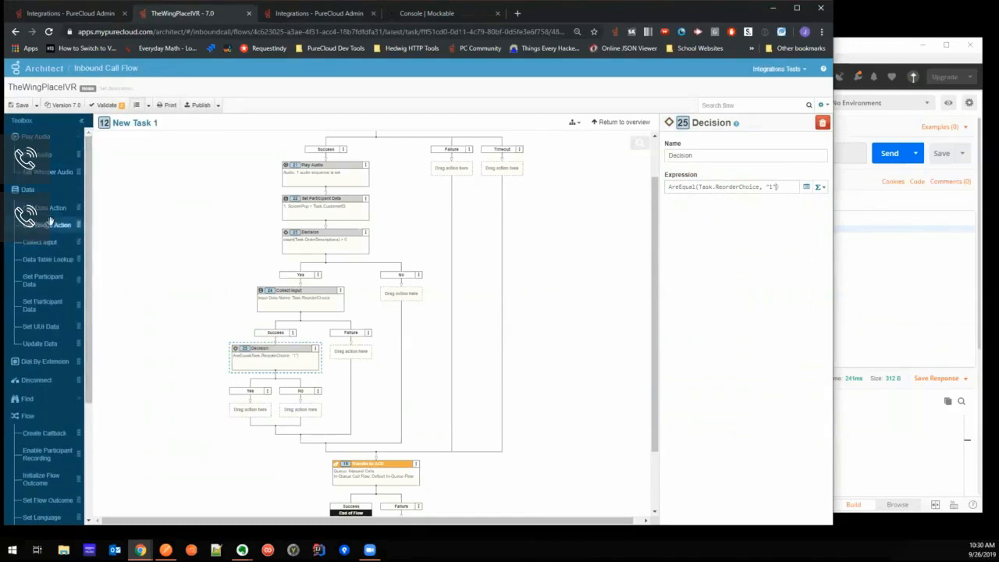
drag(47, 208, 251, 412)
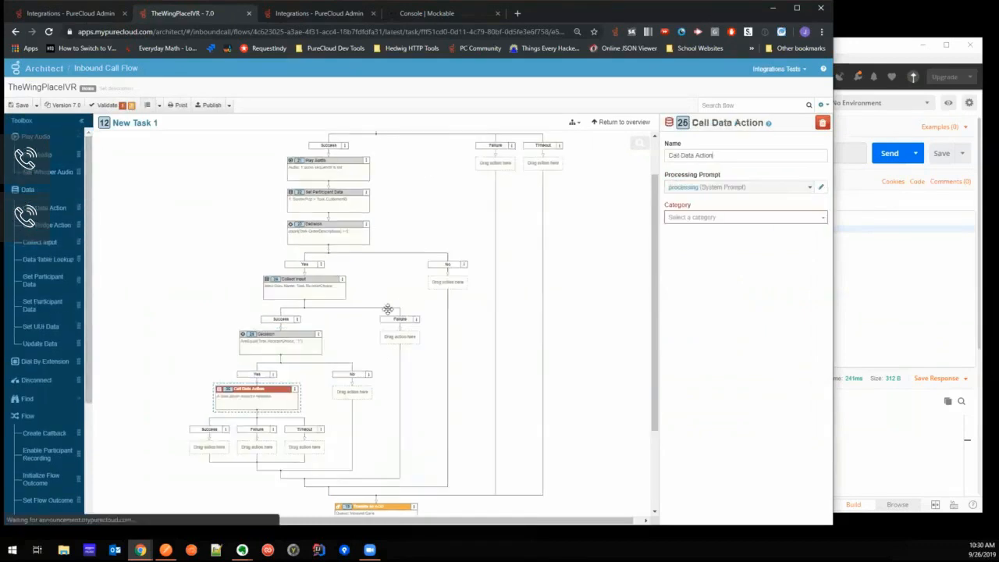
click(723, 219)
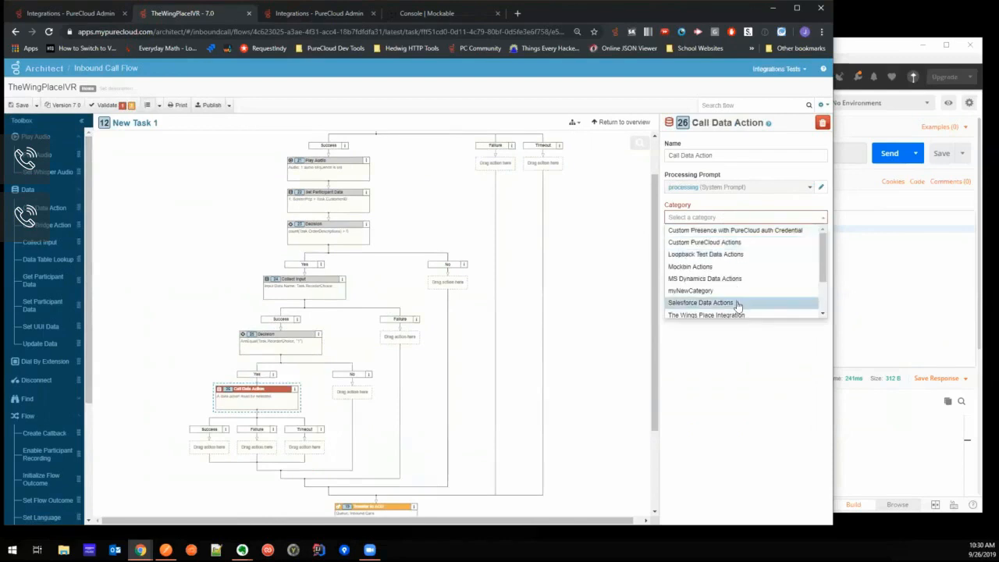
click(736, 315)
click(718, 249)
click(726, 284)
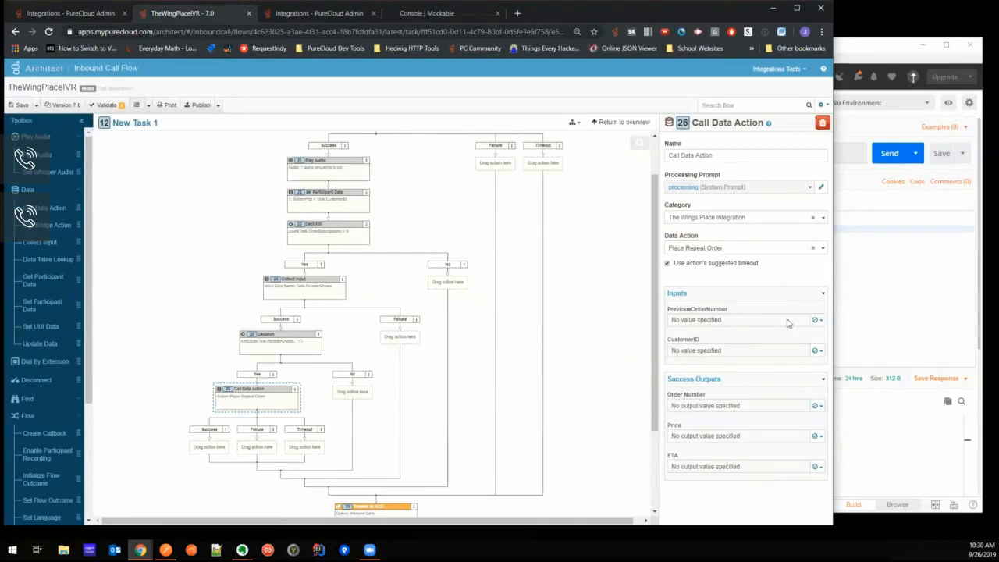
- Set the data action's PreviousOrderNumber input to the expression Task.OrderNumbers[0]
click(816, 321)
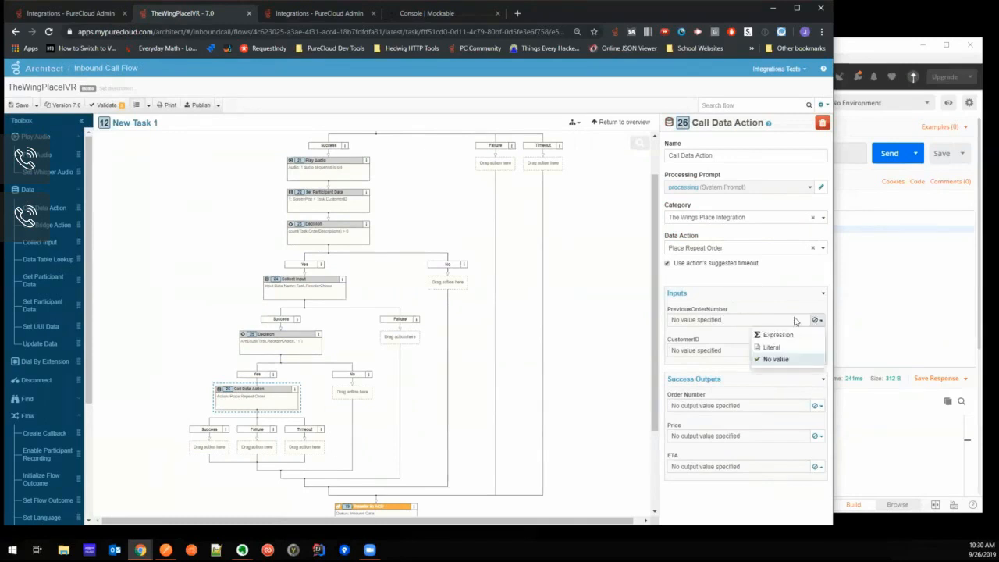
click(782, 336)
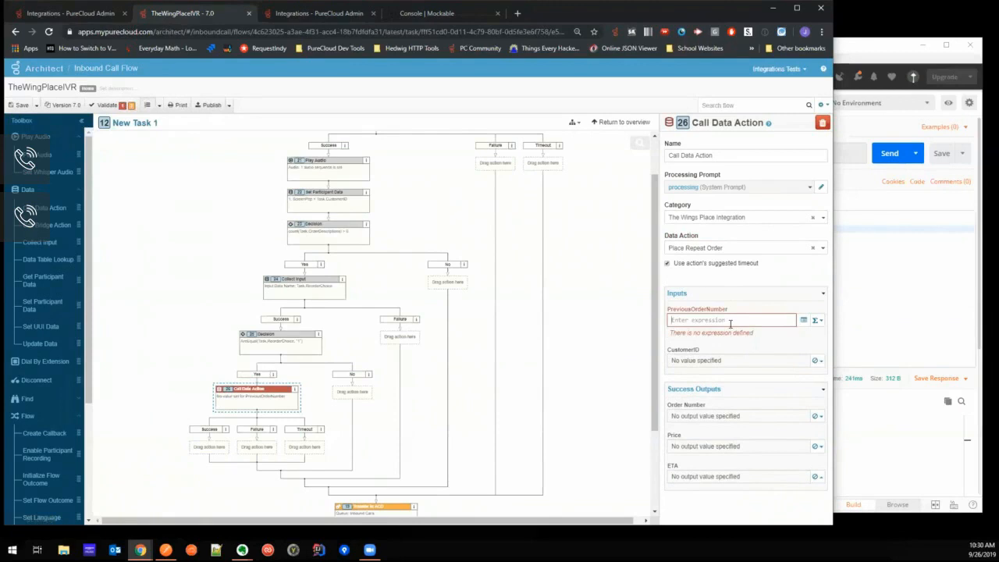
text(ordern)
key(Return)
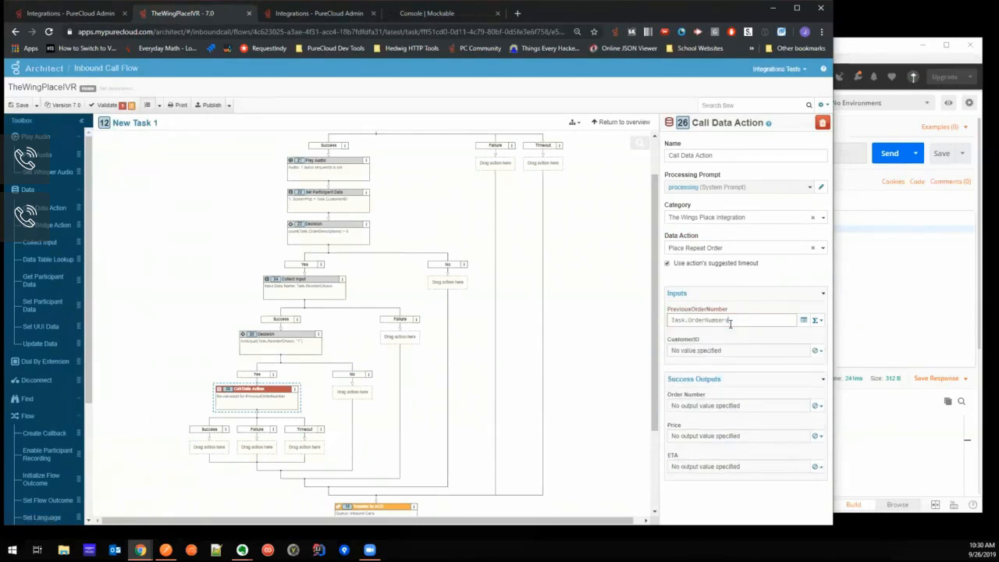
text([0)
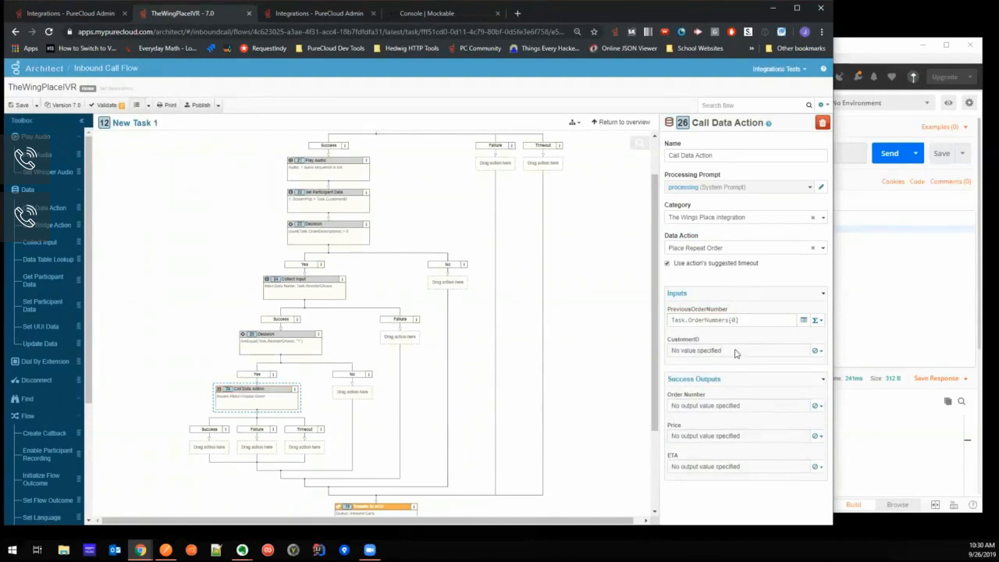
- Set the data action's CustomerID input to the expression Task.CustomerID
click(816, 351)
click(794, 370)
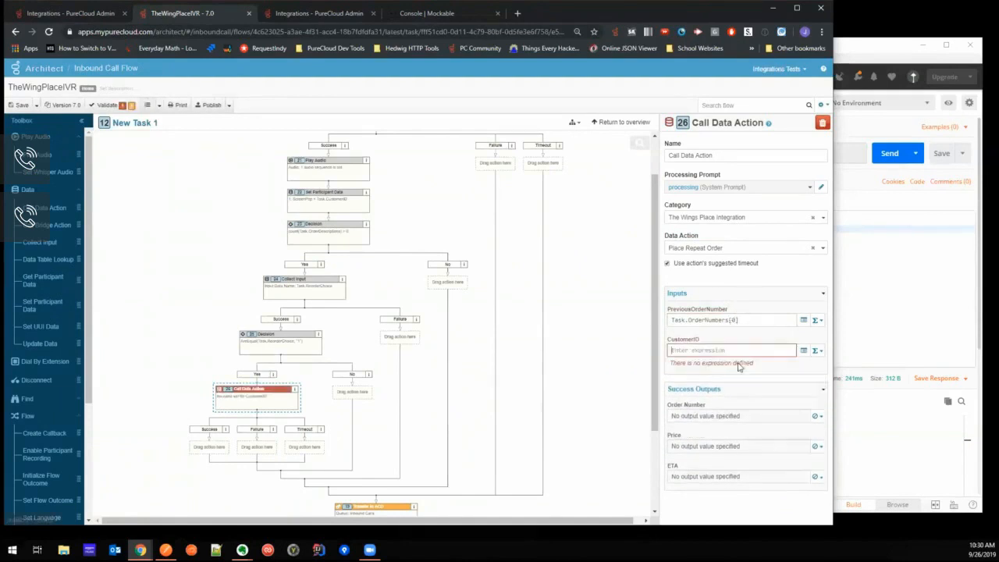
click(702, 350)
text(customer)
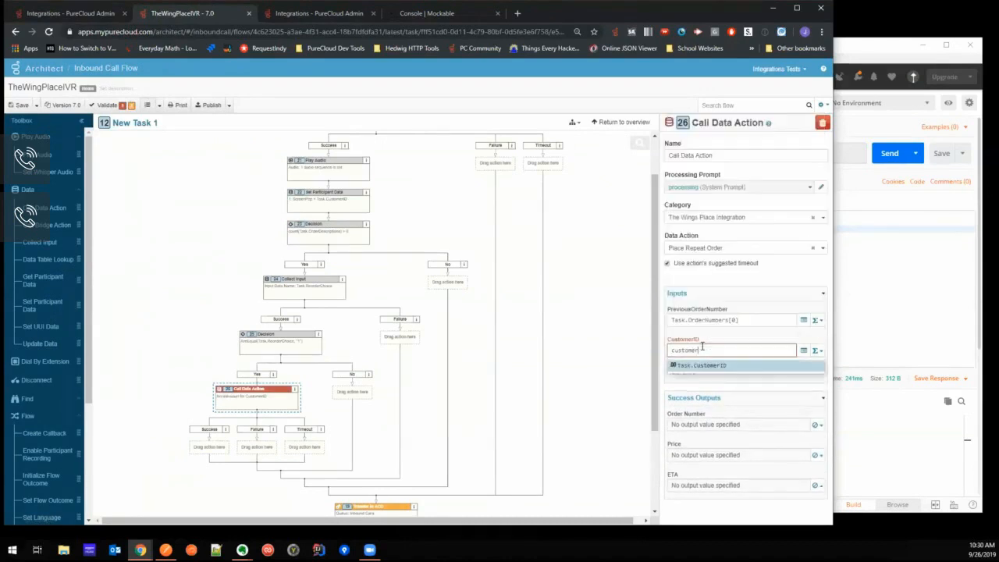
click(720, 367)
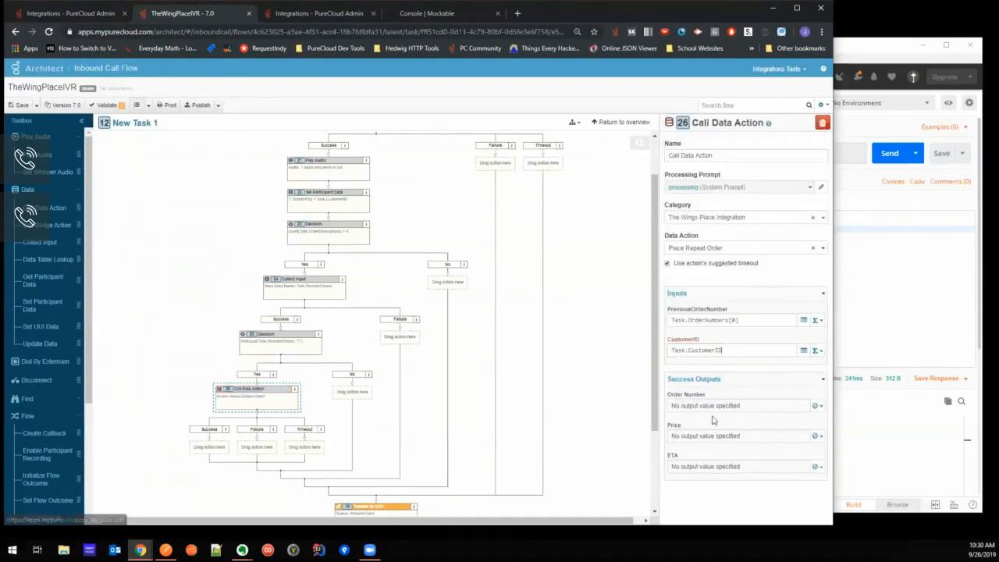
- Store the data action's Price output in the variable Task.Price and its ETA output in Task.ETA
click(819, 406)
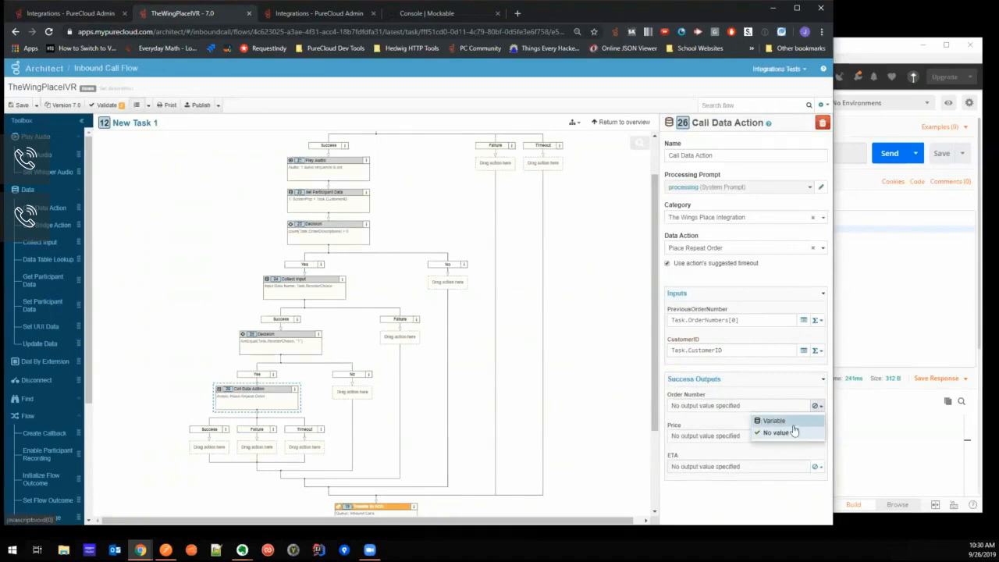
click(714, 396)
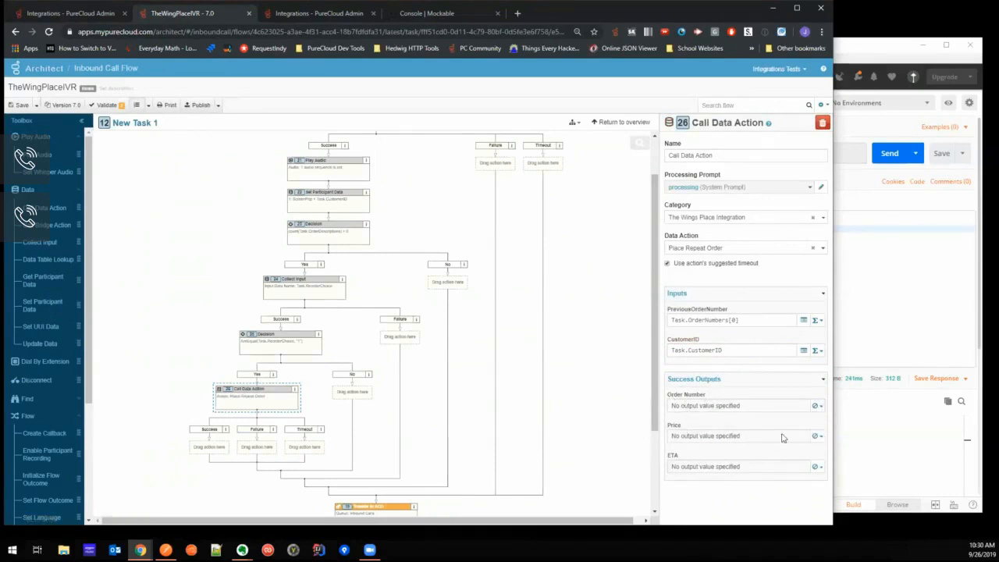
click(817, 436)
click(764, 450)
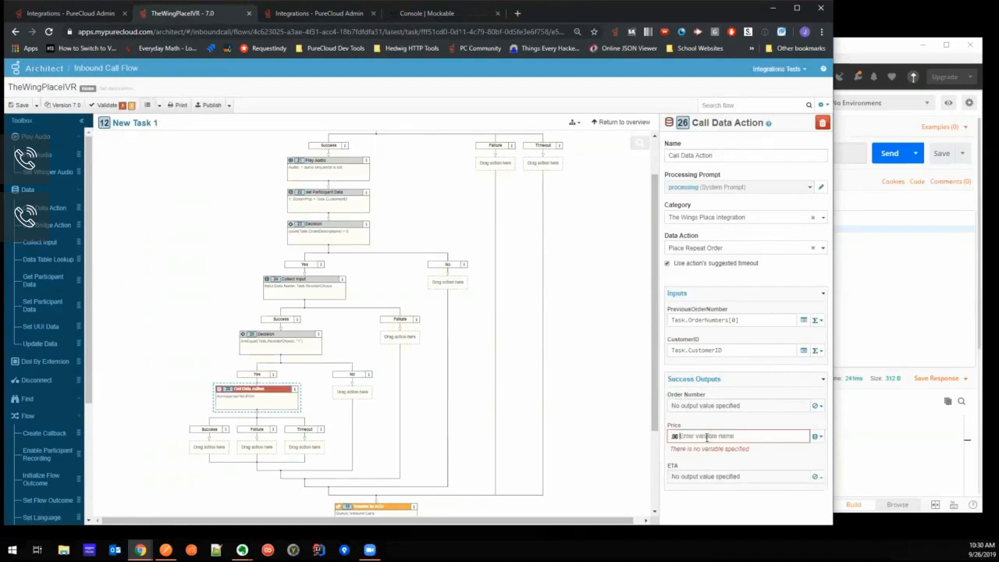
text(Pri)
click(816, 466)
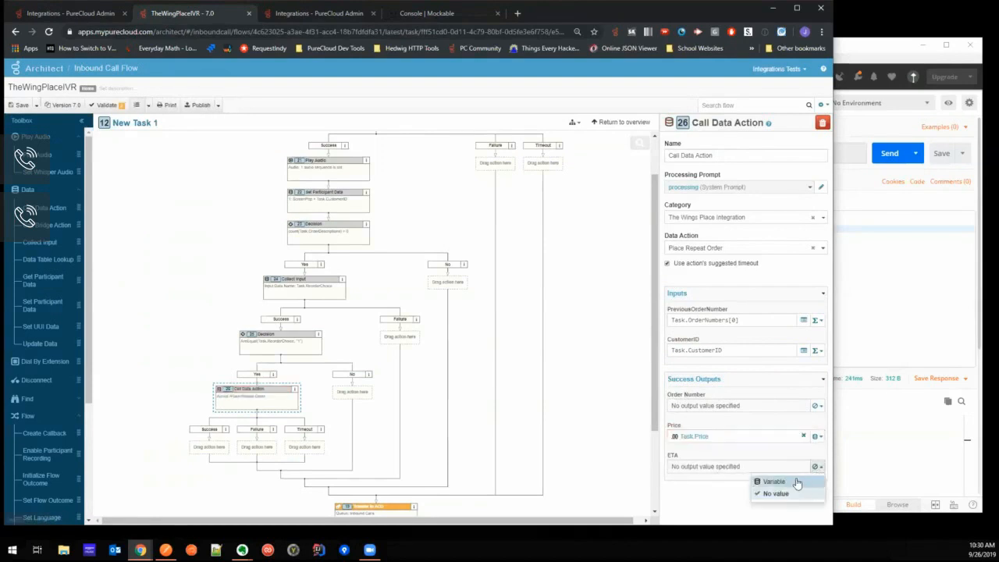
click(769, 480)
text(ETA)
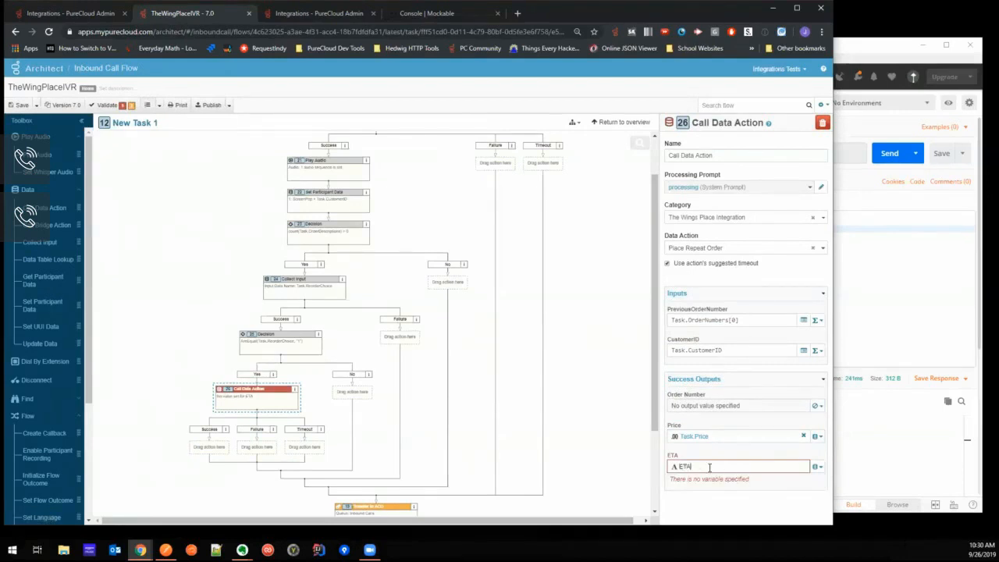
key(Return)
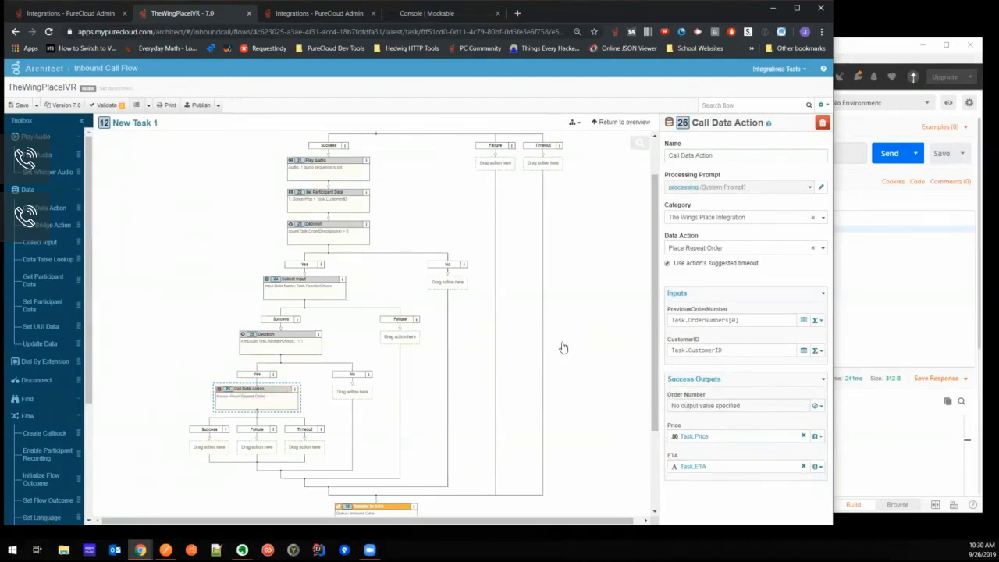
- Add a Play Audio action under the Place Repeat Order Success path, starting its audio sequence with "Thanks for your order. The total comes to"
scroll(573, 350, down, 3)
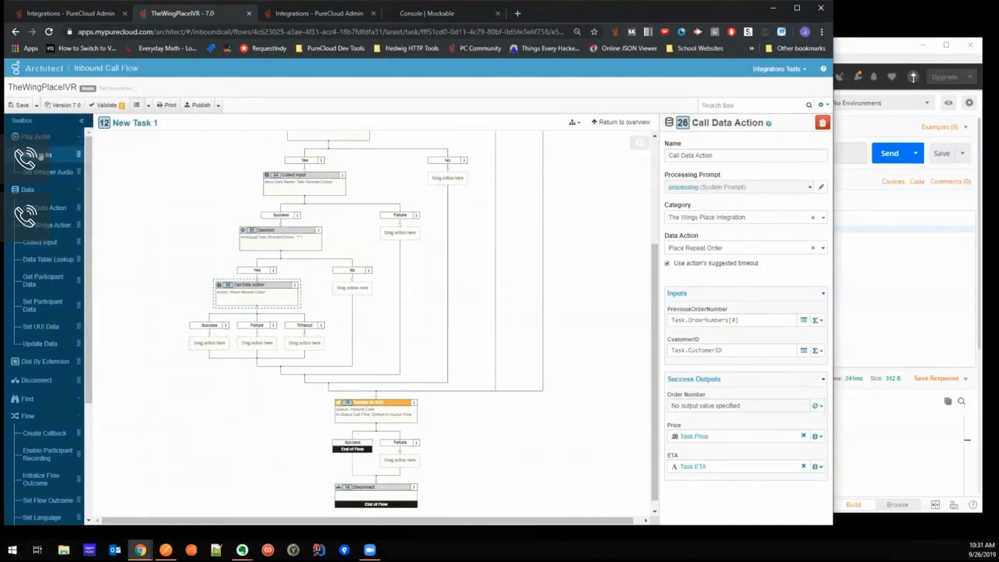
drag(39, 137, 198, 340)
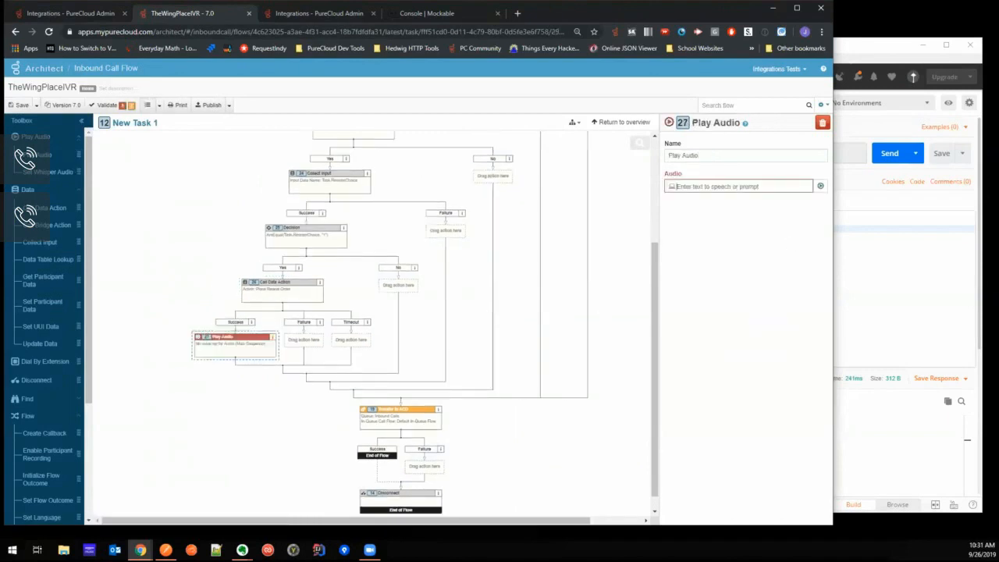
click(820, 185)
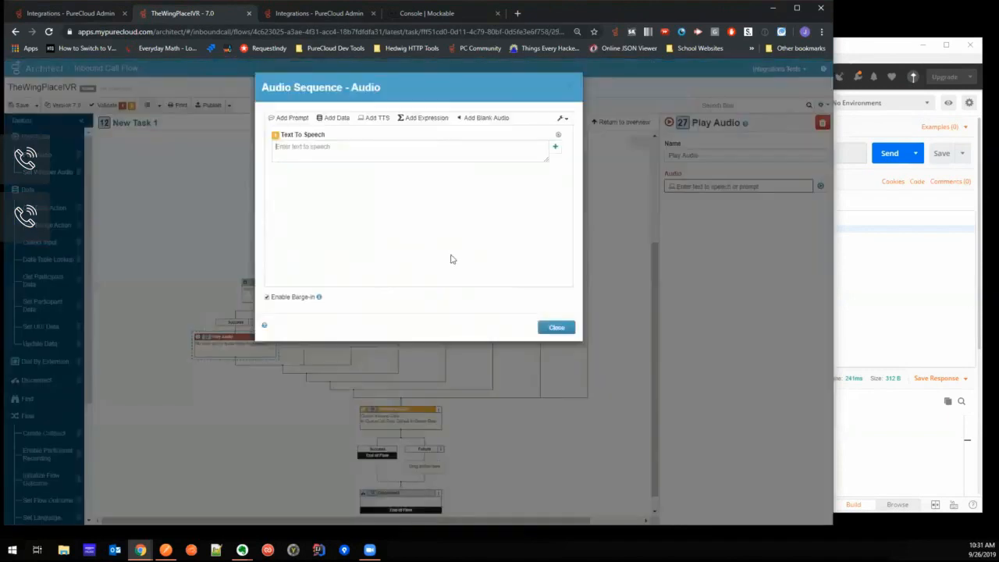
text(Thanks for your order.  The total comes to)
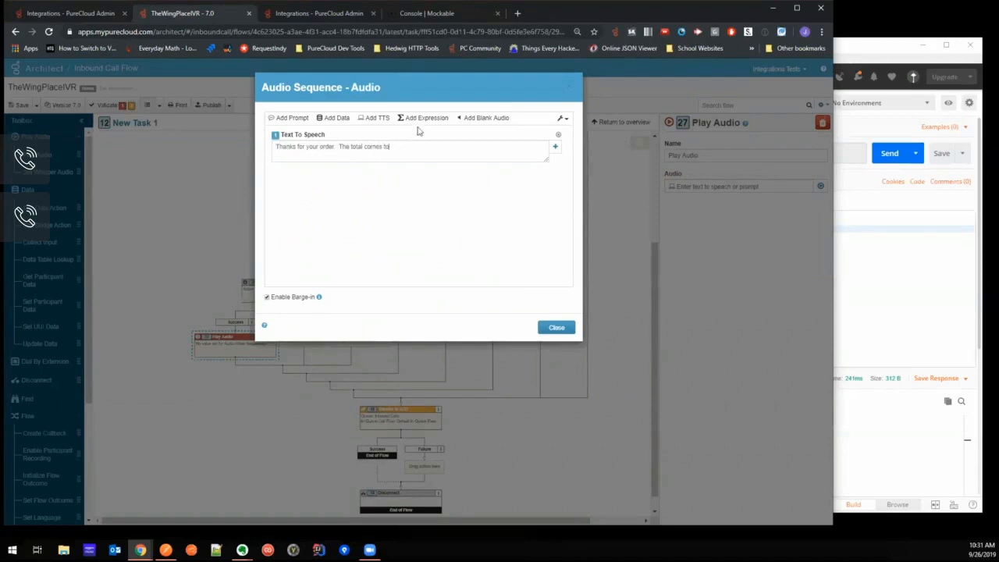
- Add an expression segment MakeCurrency(task.price, "USD") to the audio sequence
click(423, 118)
click(385, 186)
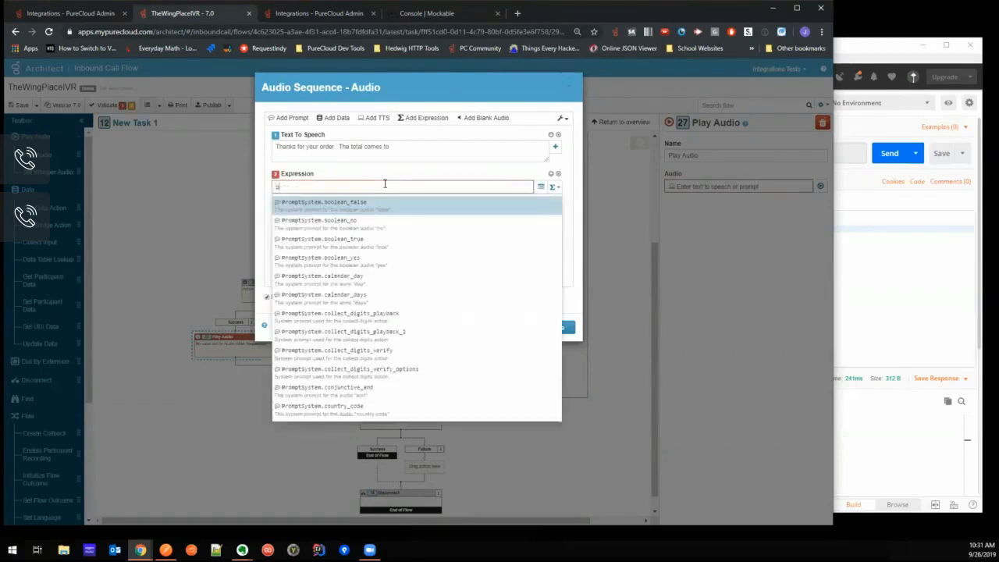
text(M)
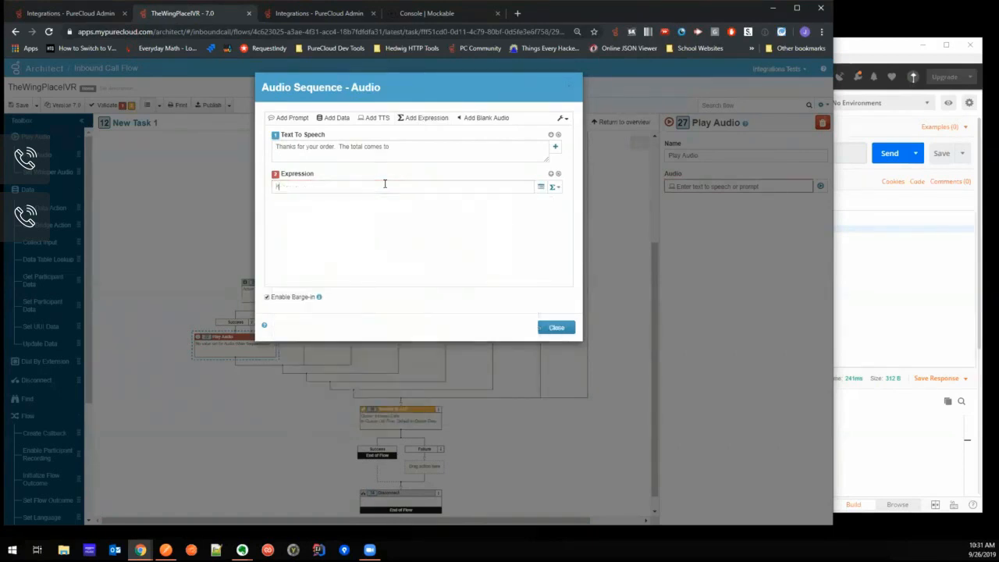
text(akeCu)
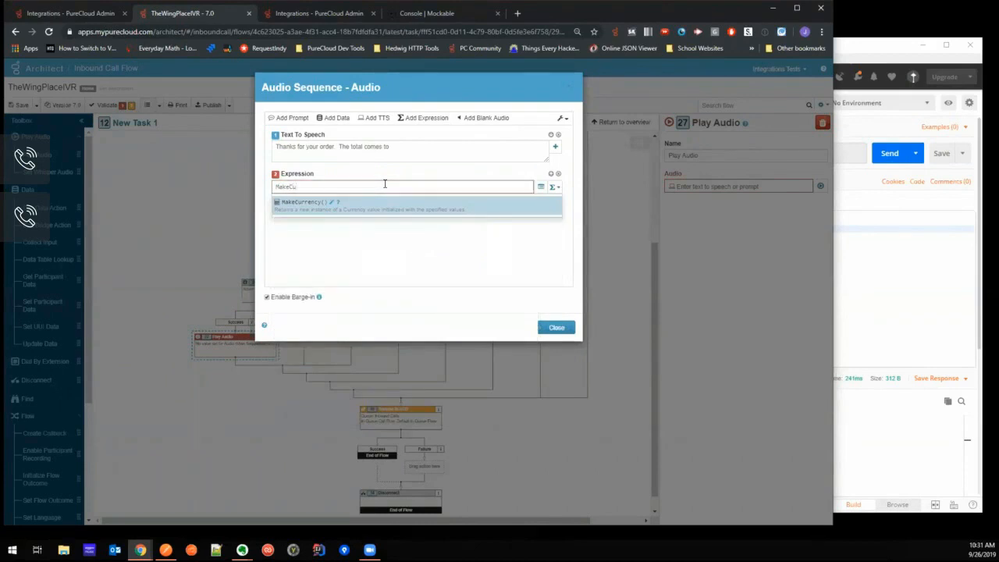
key(Return)
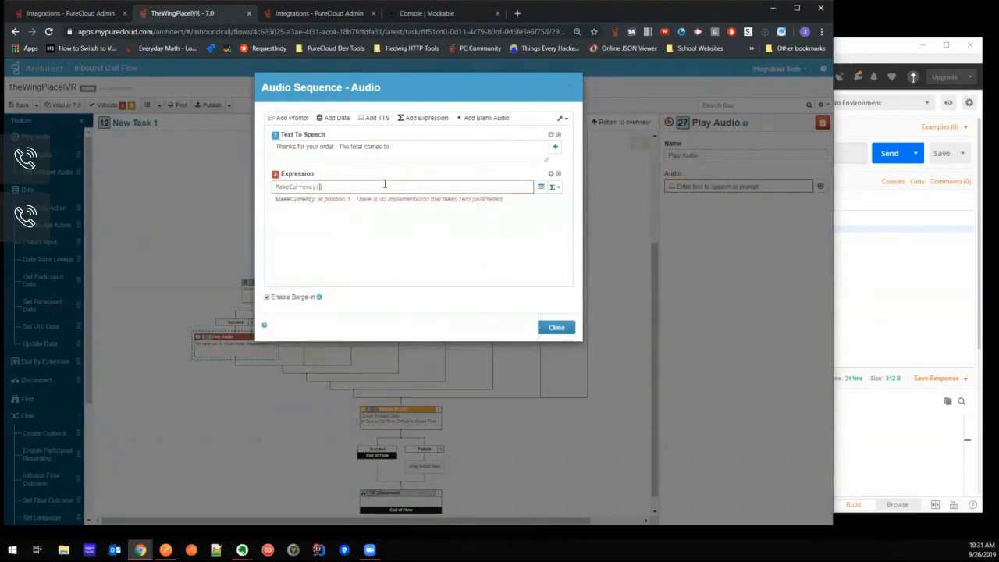
text(task.price, "USD")
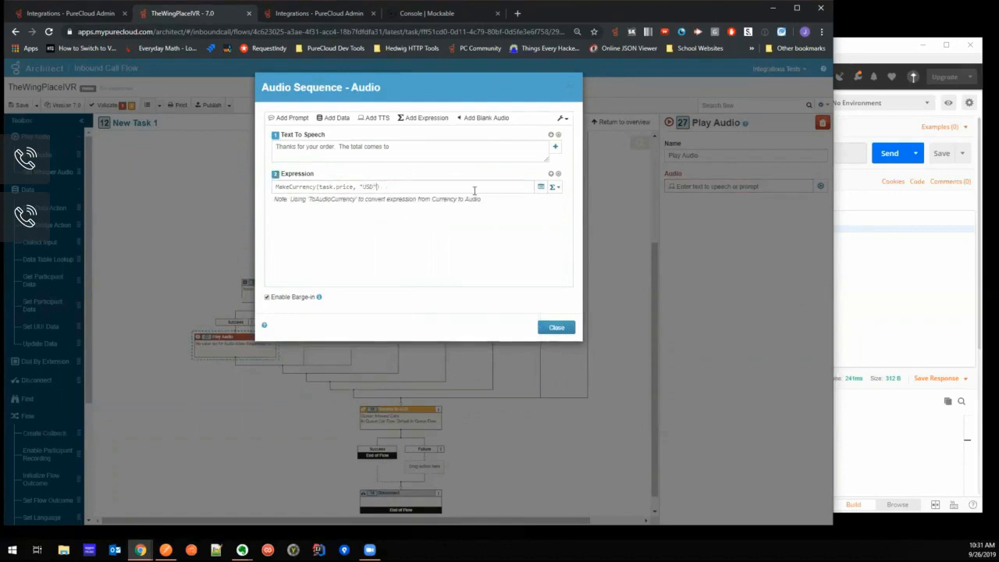
- Add the speech text "and your order should be ready for pickup in" and an expression Task.ETA to the end of the audio sequence
click(375, 119)
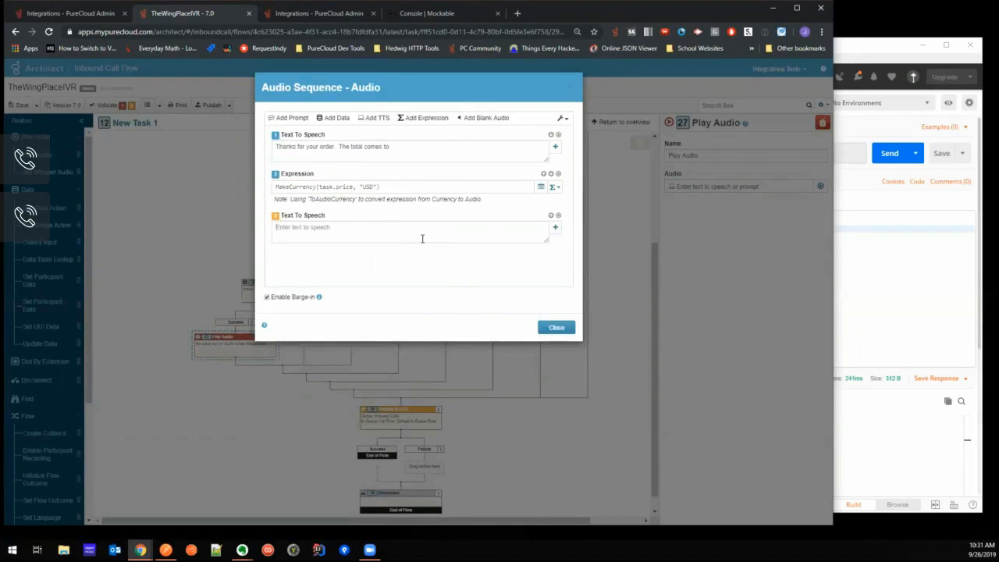
text(and)
click(426, 117)
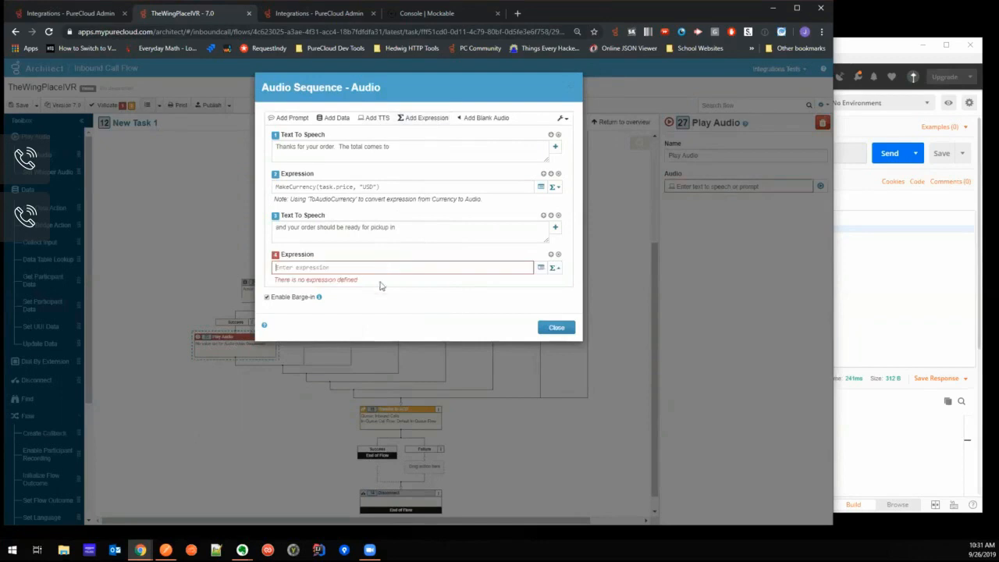
click(375, 266)
text(eta)
click(340, 303)
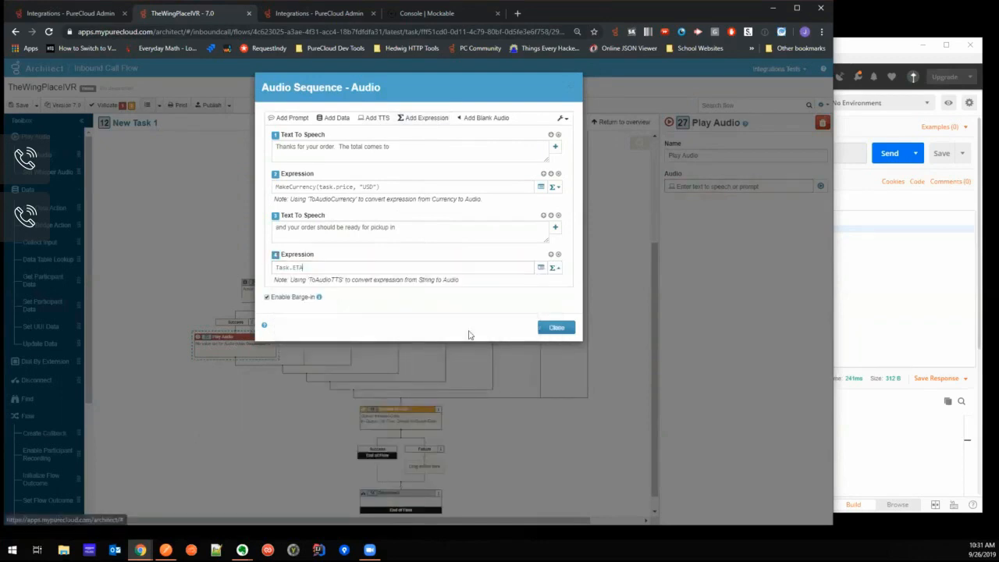
click(556, 328)
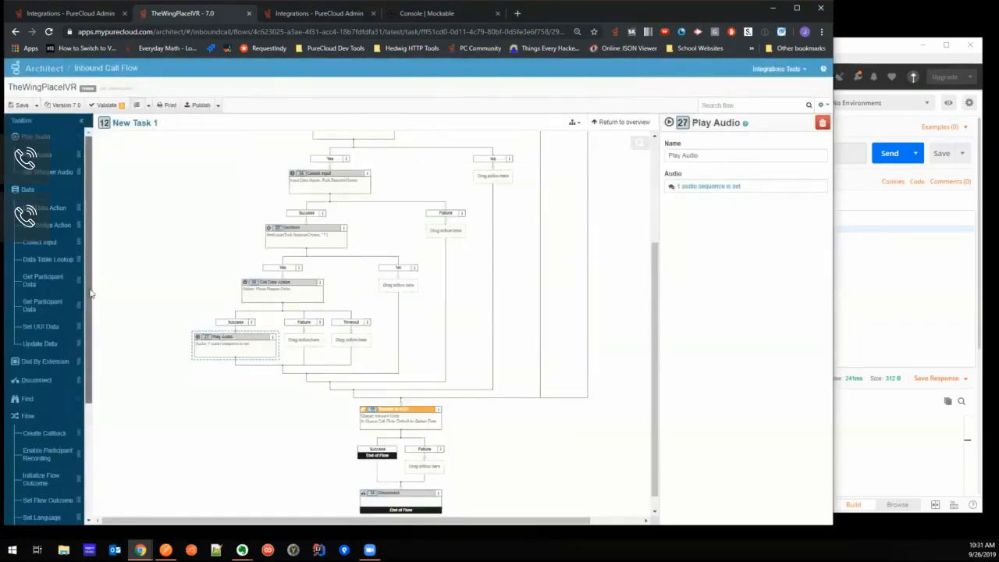
- Add a Disconnect action after Play Audio in the Place Repeat Order Success path and publish the flow
drag(91, 281, 91, 369)
drag(43, 253, 234, 361)
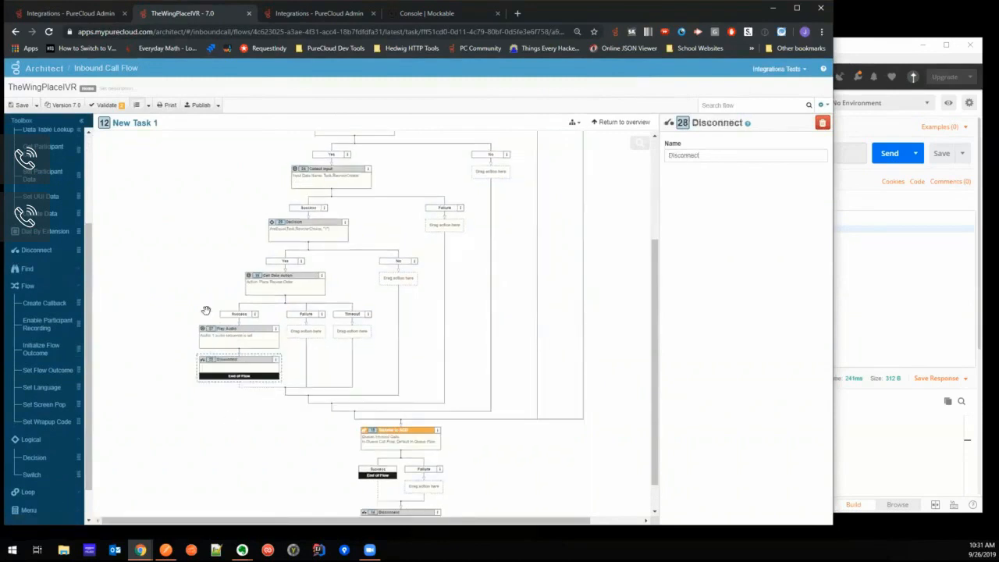
click(199, 105)
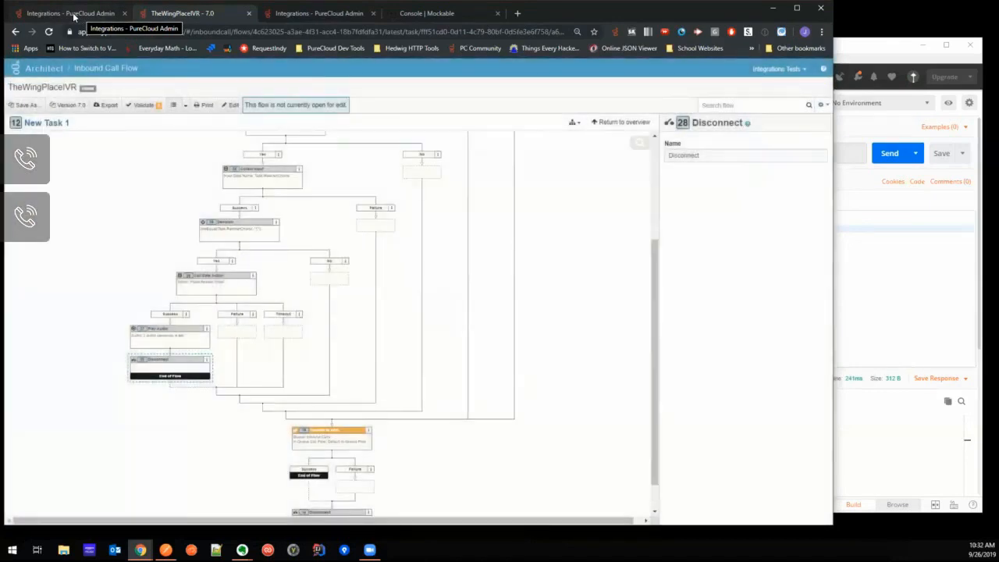
- Switch to the PureCloud Admin page and open the dialpad for a test call to the flow
click(73, 14)
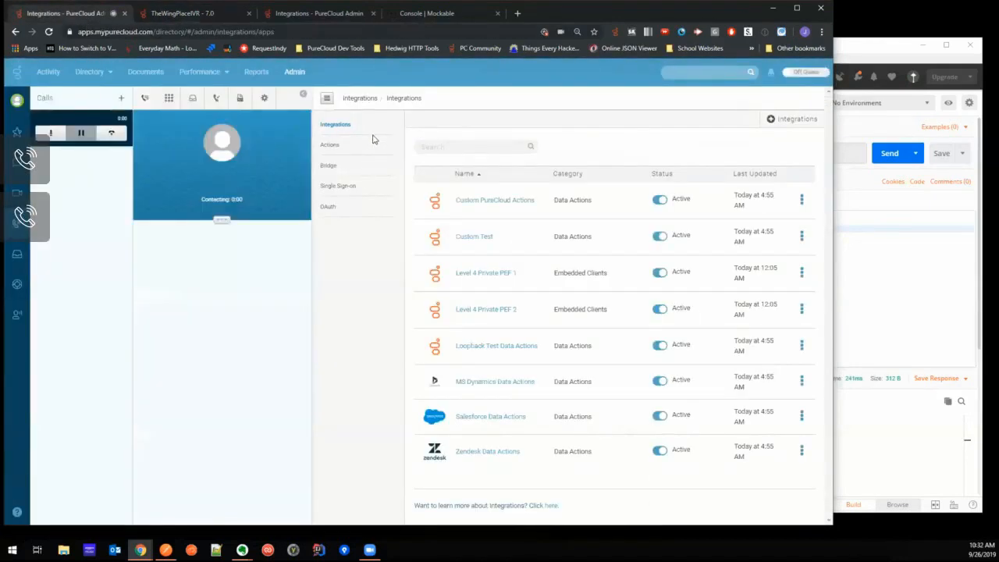
click(170, 99)
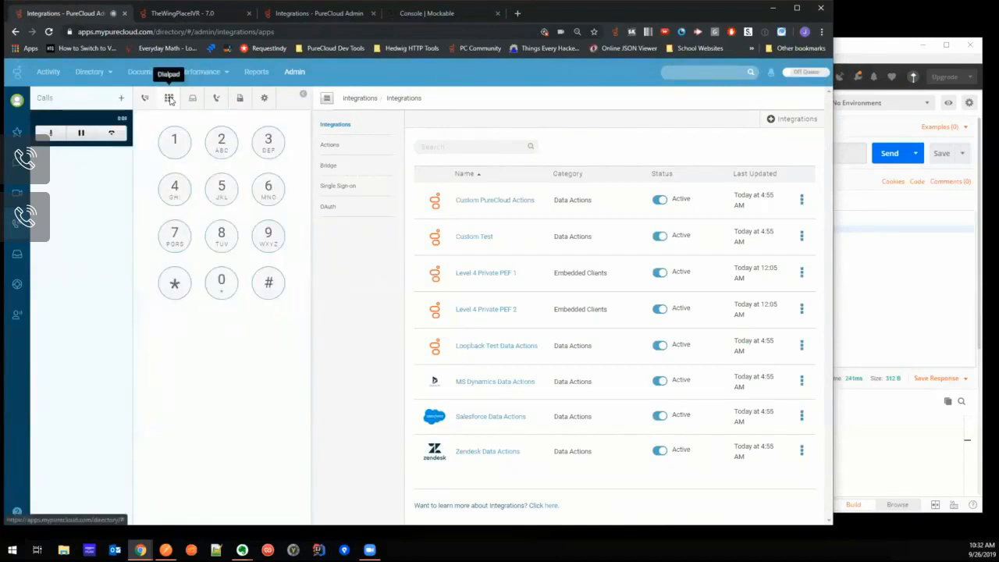
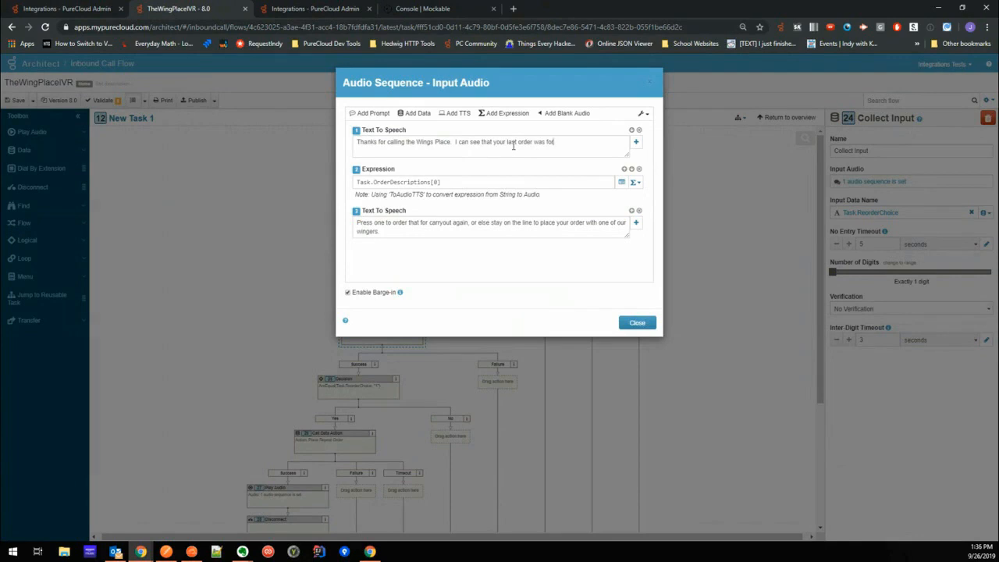
- Review the Collect Input action's audio sequence and its Task.ReorderChoice input data name
drag(440, 181, 356, 181)
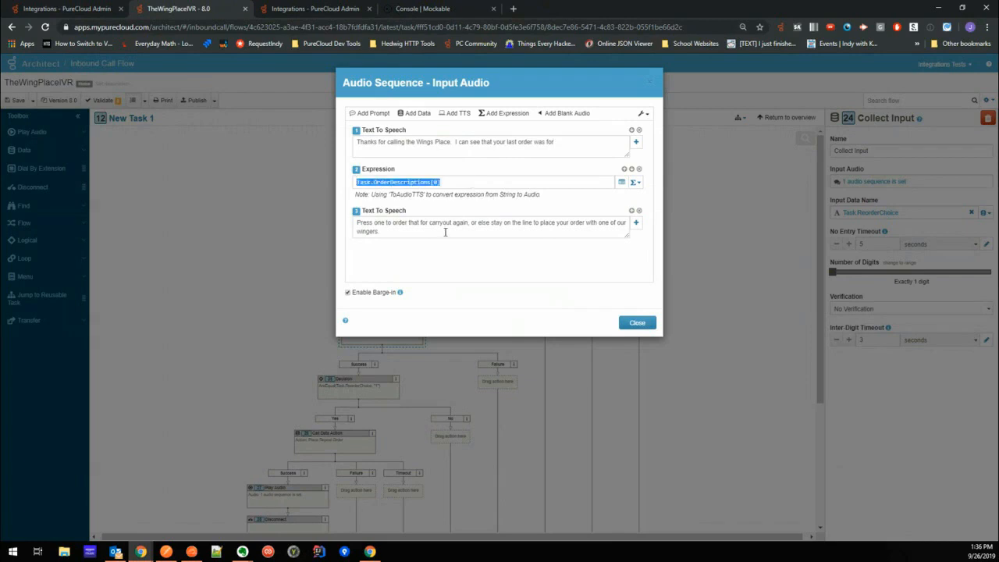
click(641, 323)
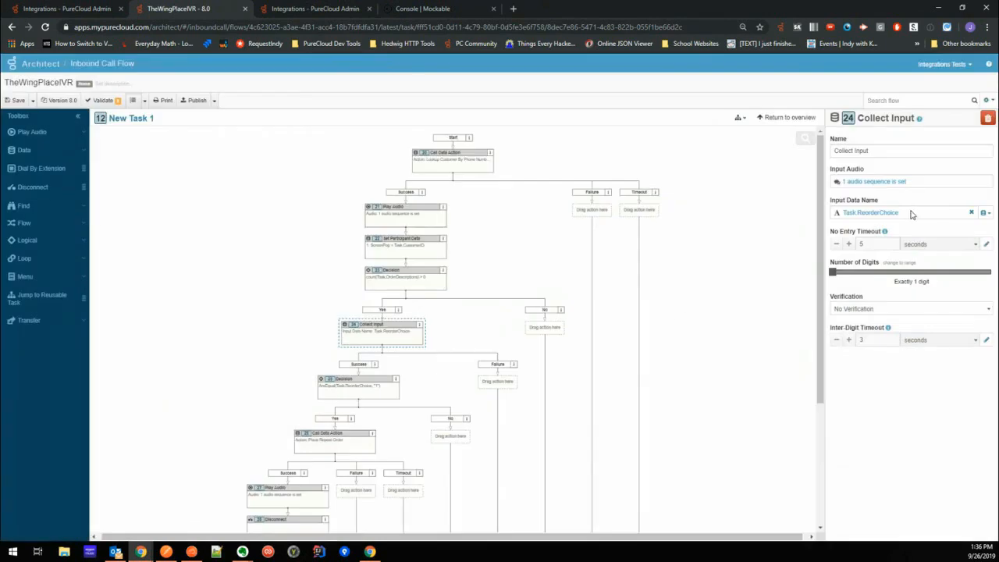
drag(838, 218, 899, 214)
- Review the reorder Decision expression and the inputs and outputs of the Place Repeat Order data action
click(367, 390)
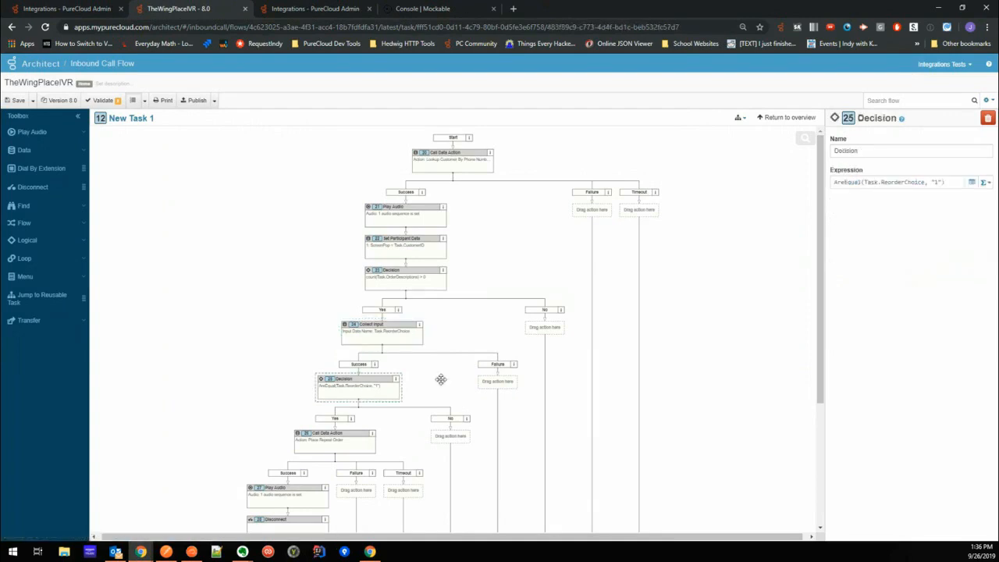
drag(864, 182, 942, 182)
scroll(396, 417, down, 1)
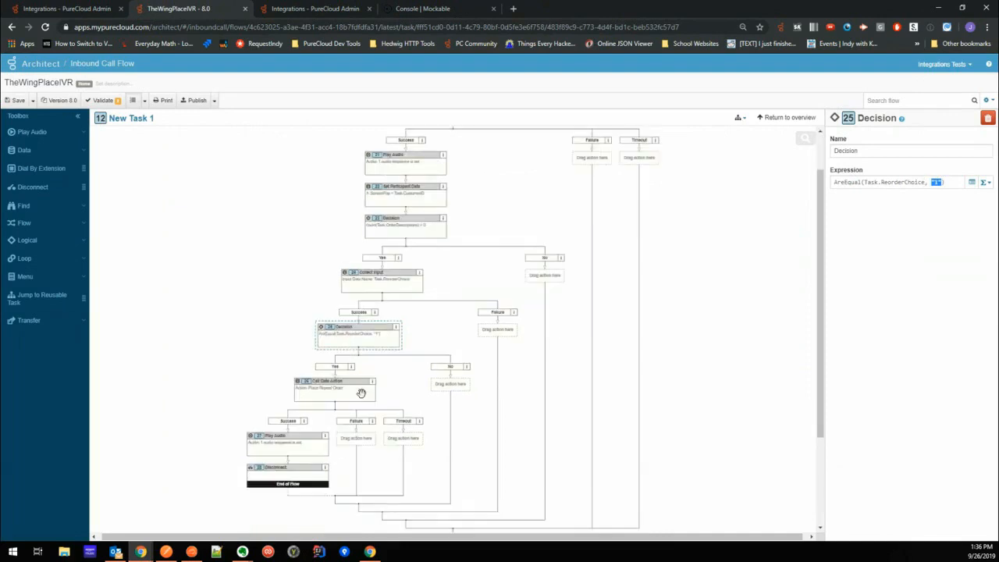
click(332, 393)
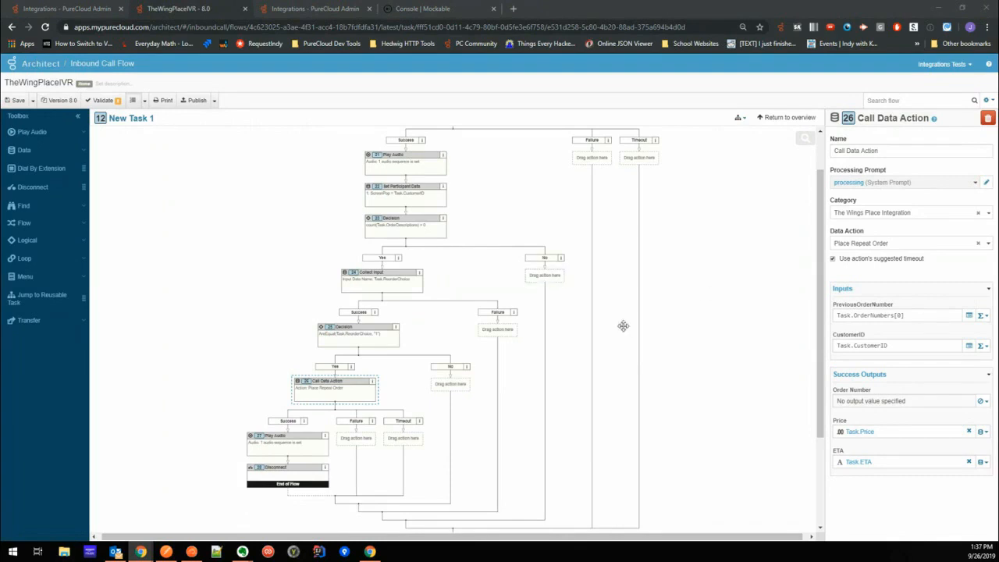
- Review the customer lookup data action's outputs and the ScreenPop attribute in Set Participant Data
scroll(674, 371, up, 1)
scroll(674, 371, up, 1)
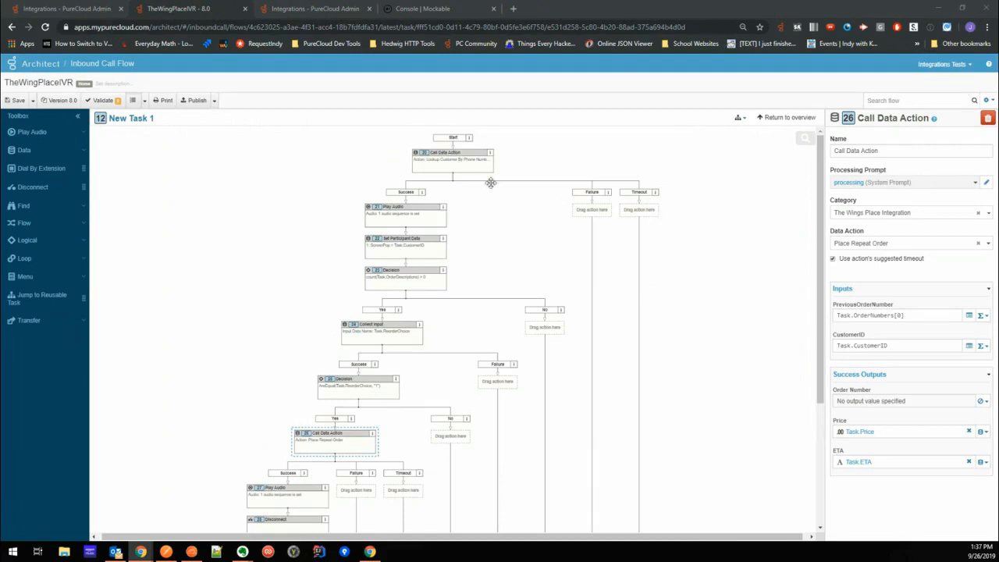
click(472, 164)
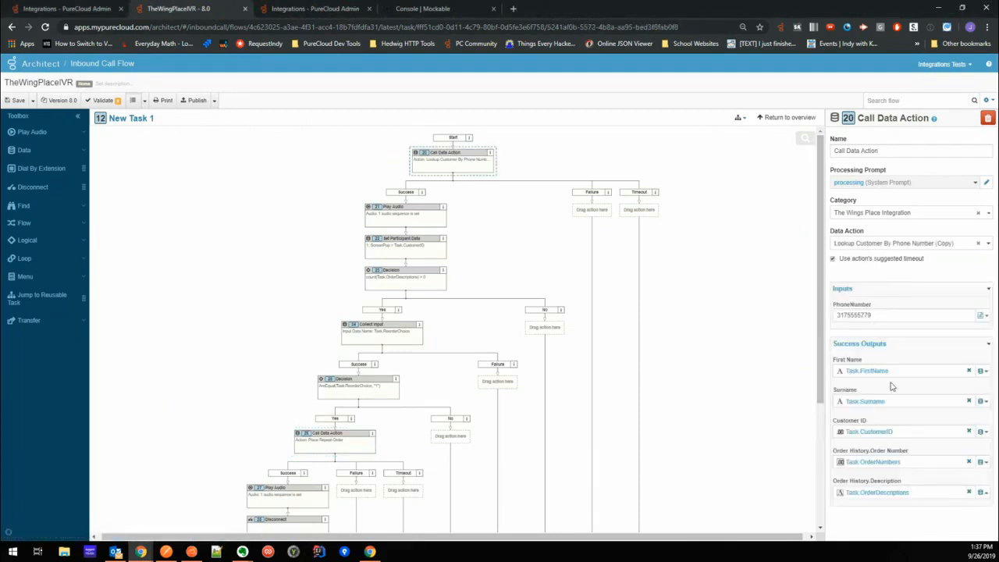
mouse_move(902, 373)
mouse_down()
mouse_move(850, 376)
mouse_move(892, 381)
mouse_up()
click(405, 253)
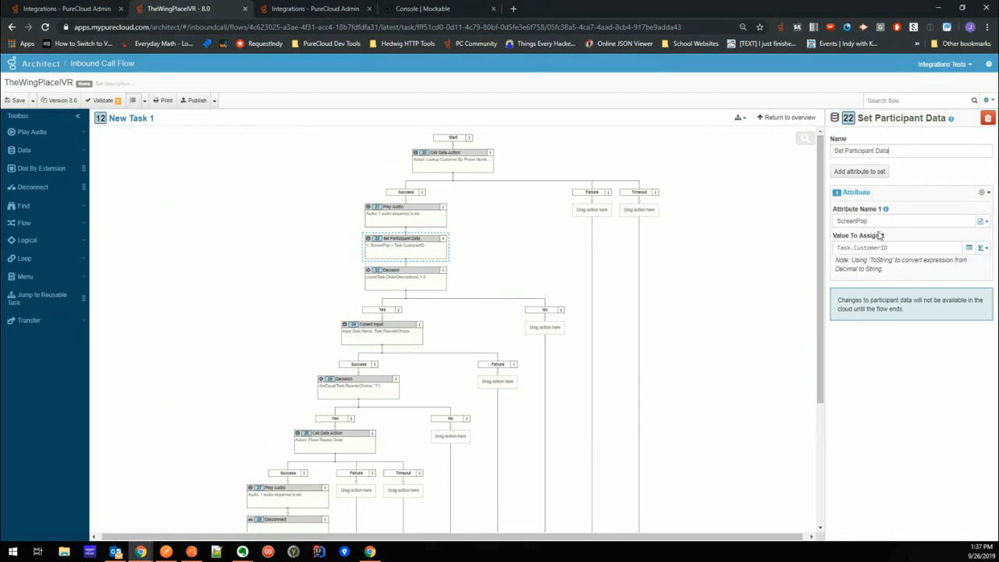
drag(870, 222, 813, 220)
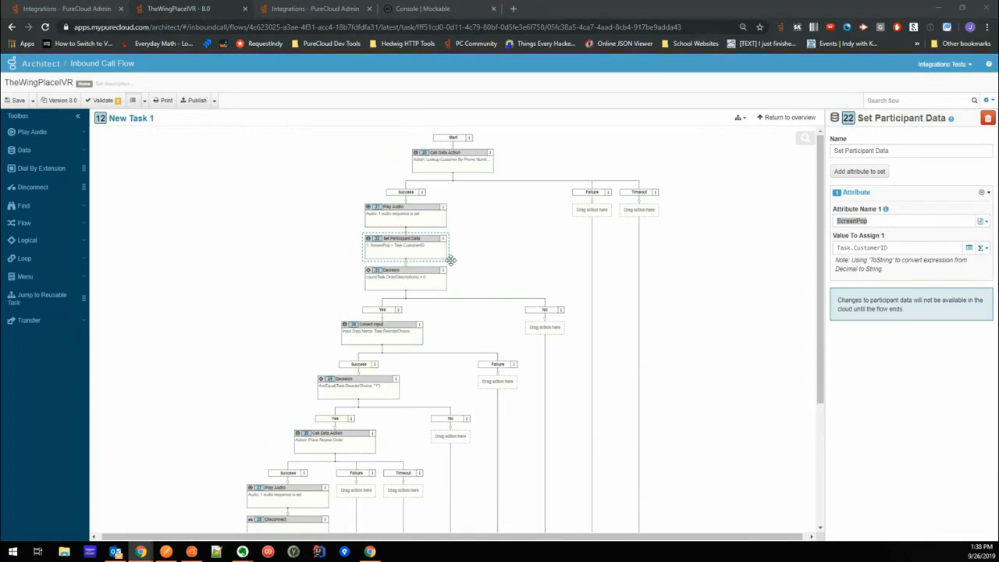
click(451, 162)
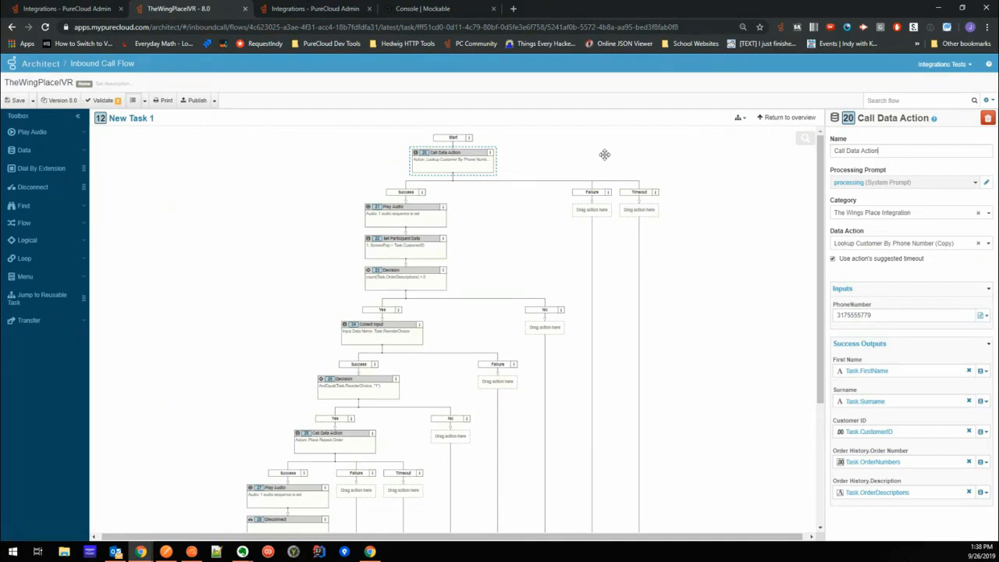
- Switch to the Place Repeat Order action in PureCloud Admin and examine its contracts and request configuration
click(324, 14)
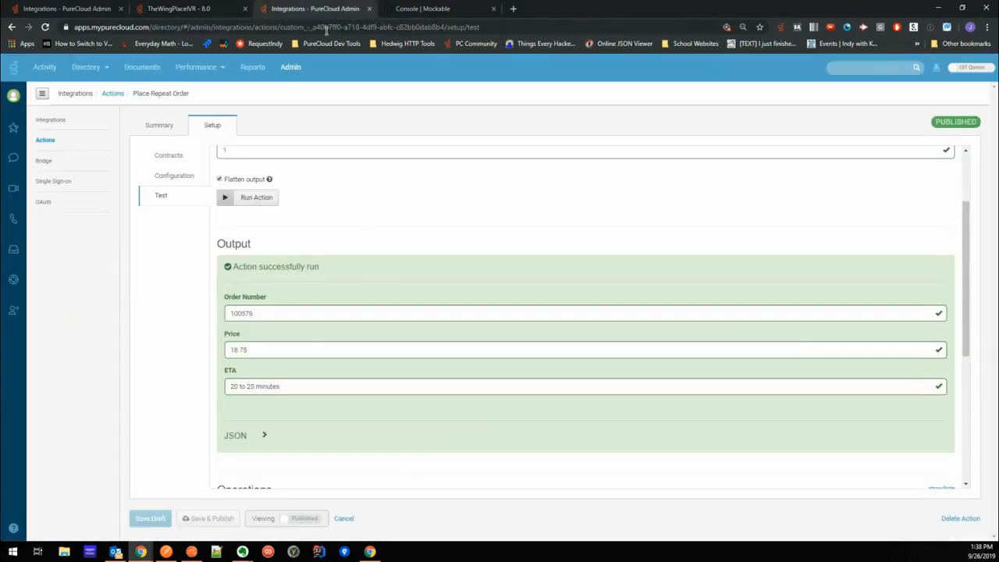
scroll(351, 231, up, 2)
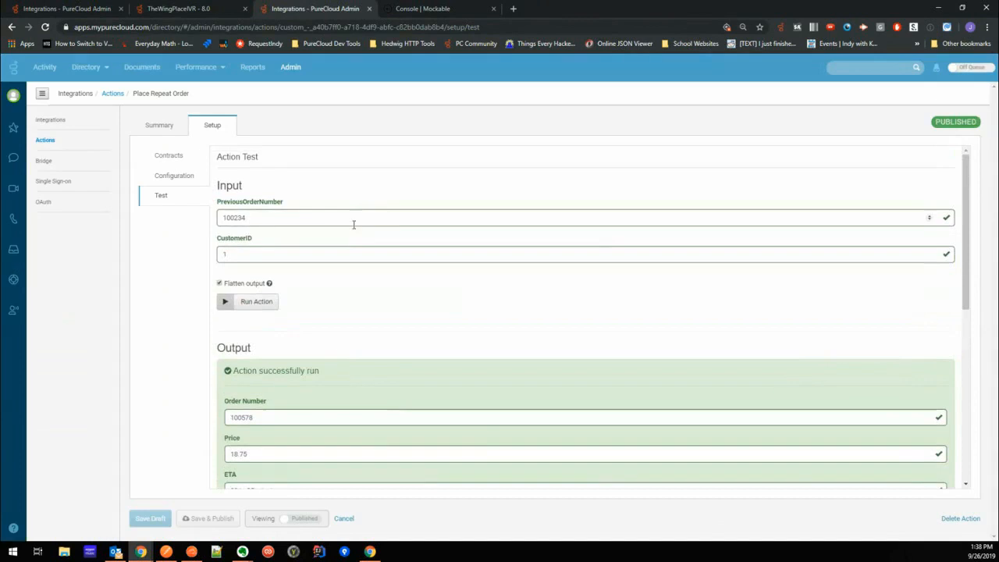
click(170, 158)
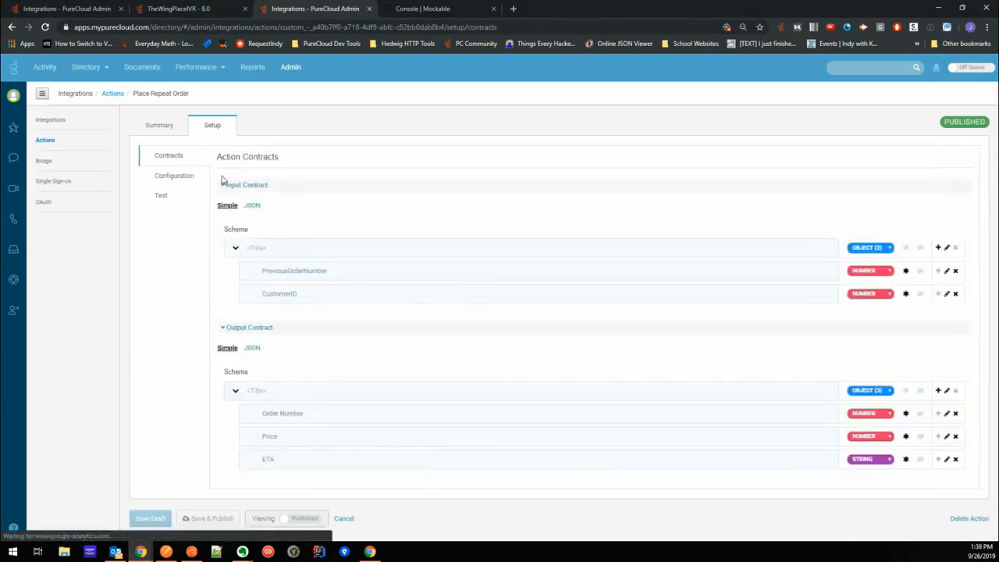
click(175, 178)
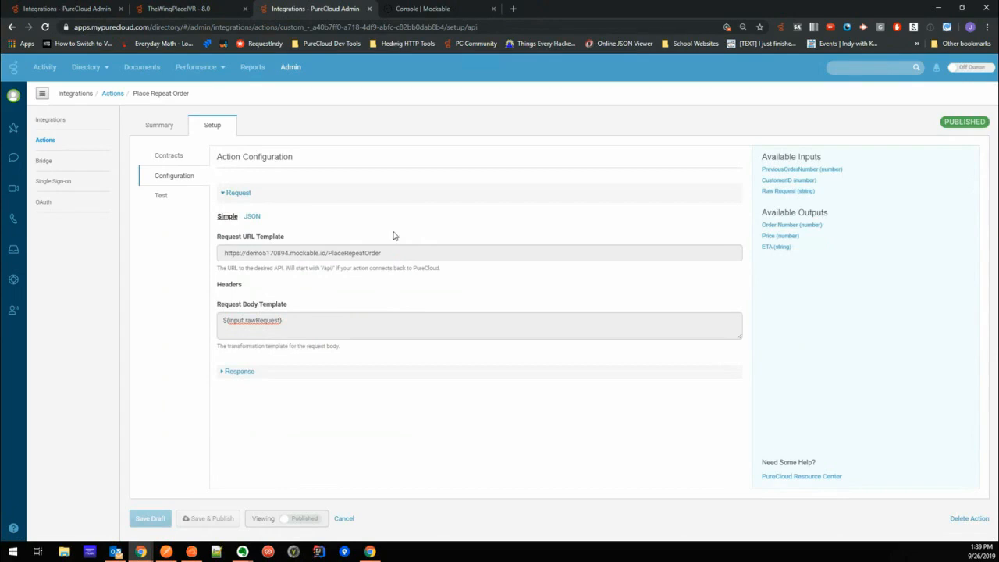
click(162, 157)
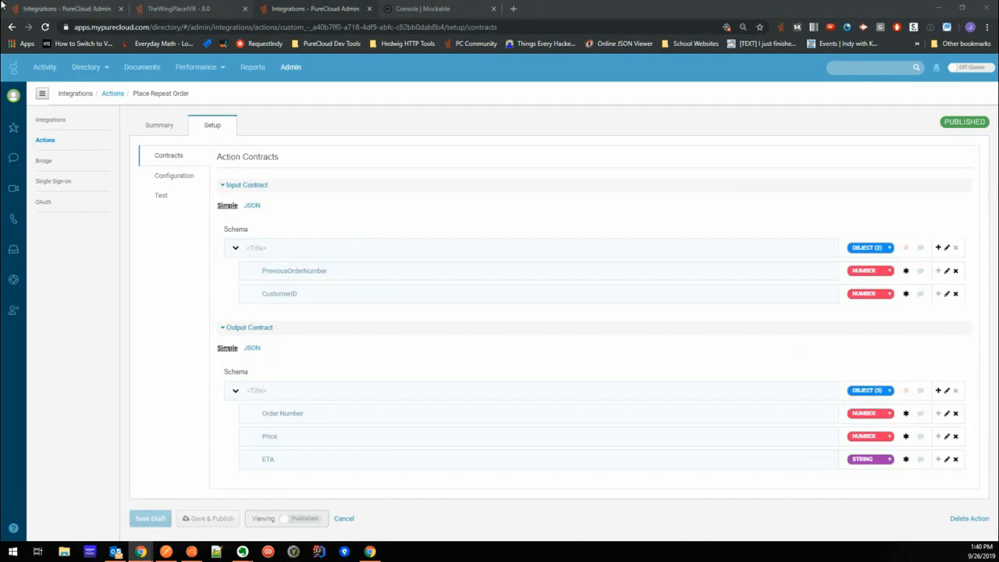
- Install the PureCloud Data Actions integration from the available integrations
click(90, 9)
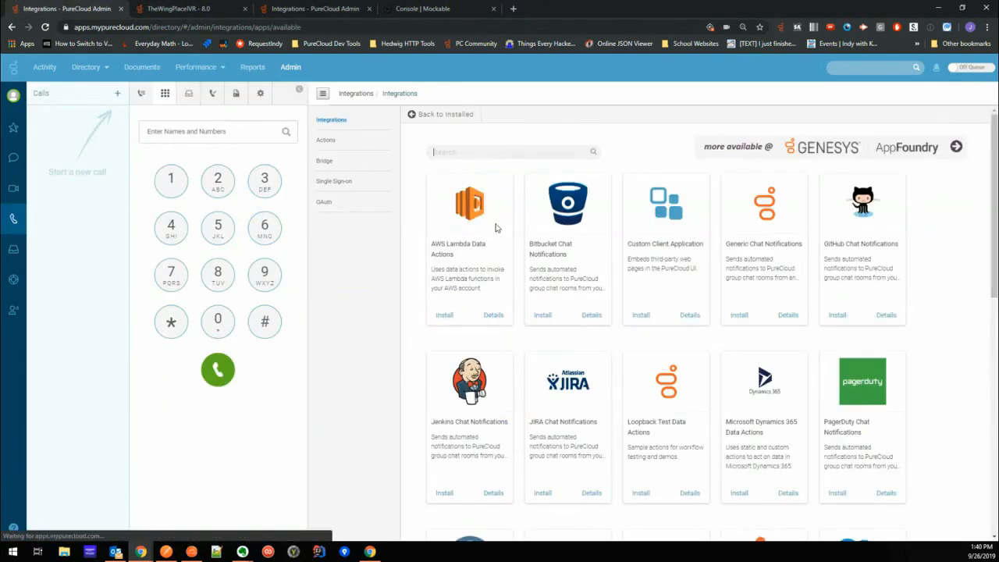
scroll(697, 335, down, 3)
scroll(697, 336, down, 1)
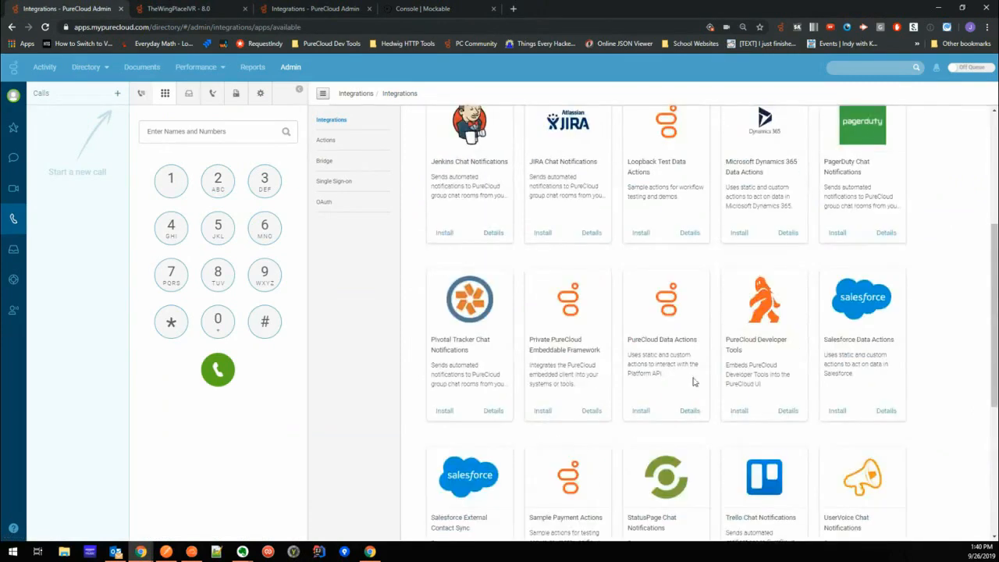
drag(631, 341, 698, 340)
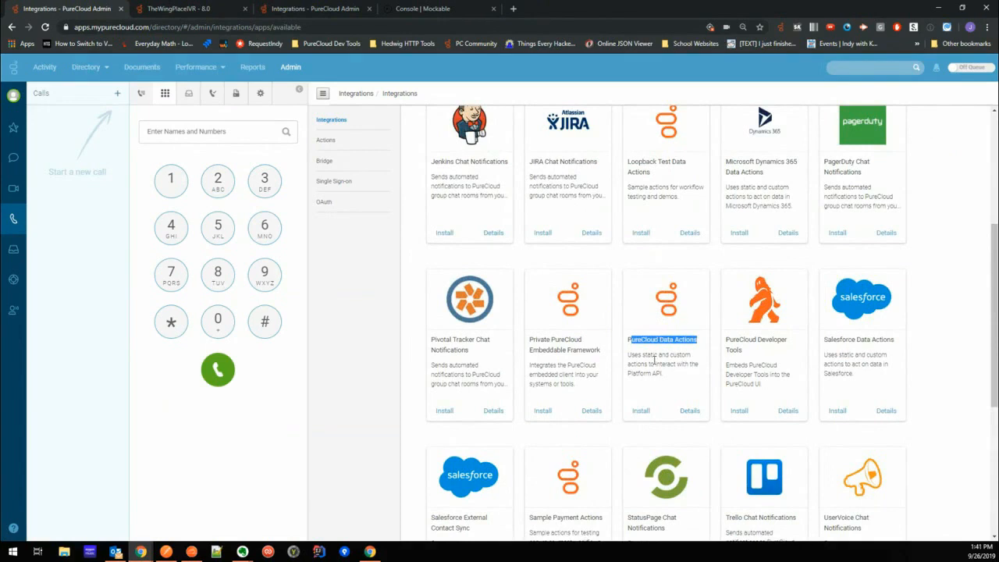
click(641, 412)
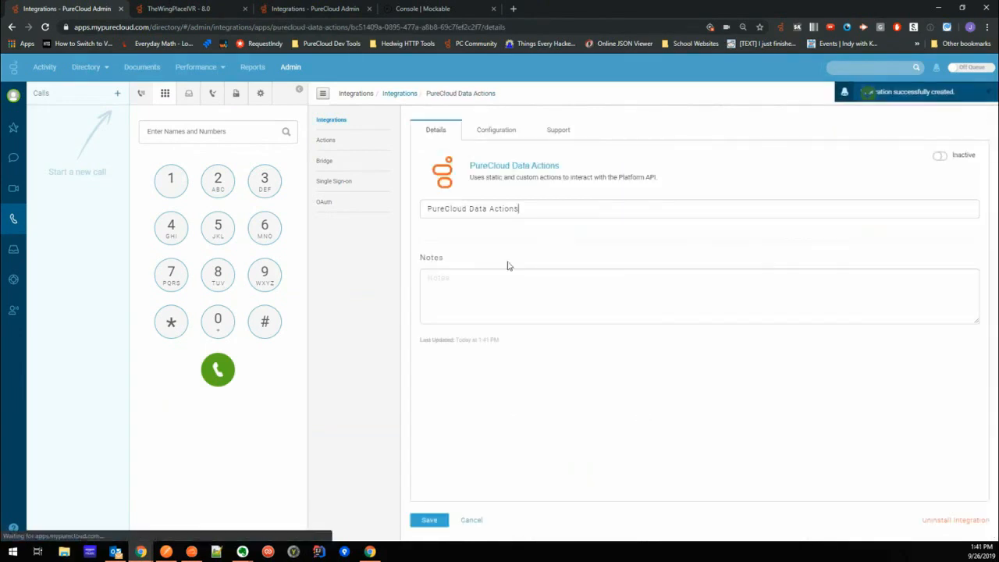
- View the OAuth client credential fields of the PureCloud Data Actions integration, close them unfilled and return to its details
click(495, 131)
click(460, 200)
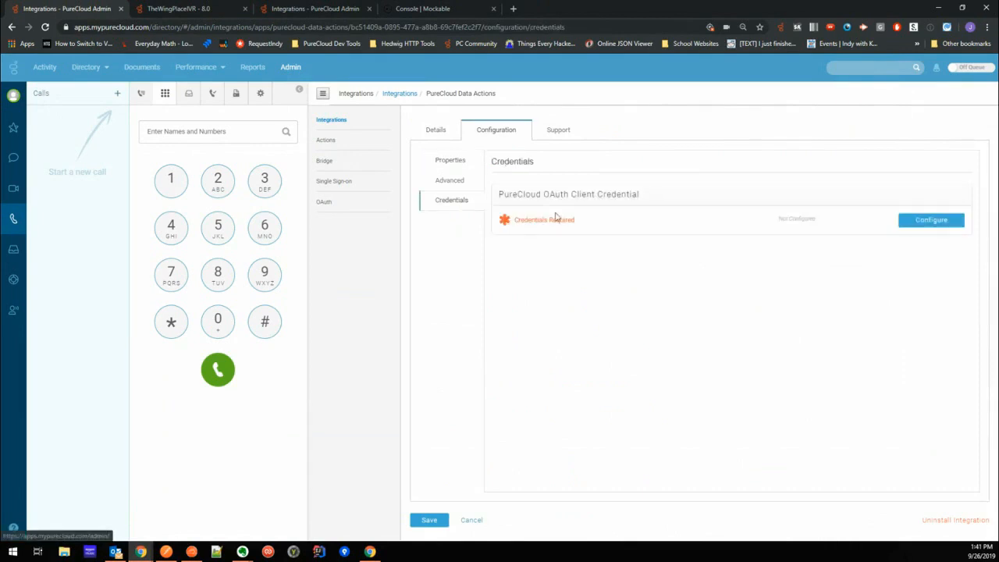
click(905, 220)
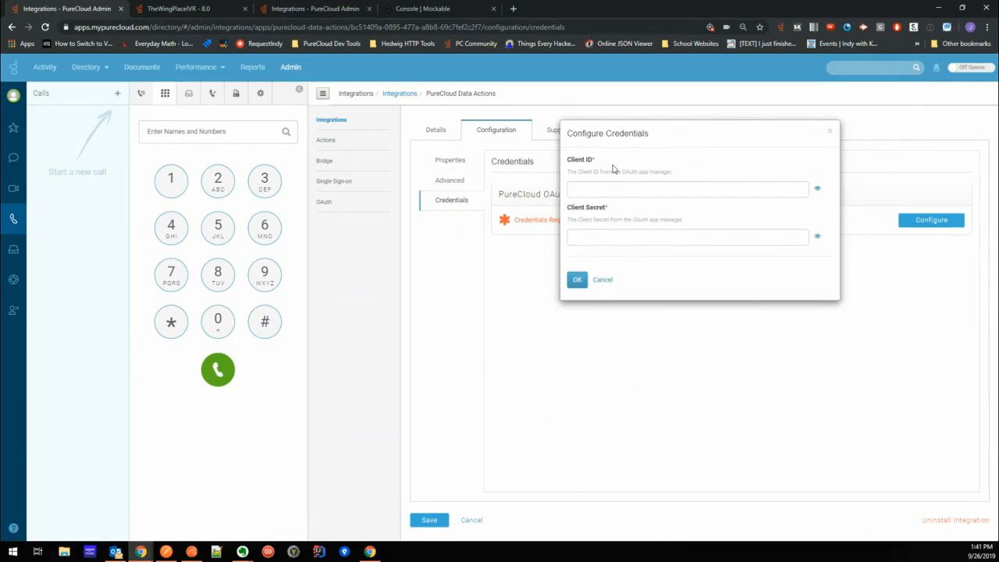
click(829, 133)
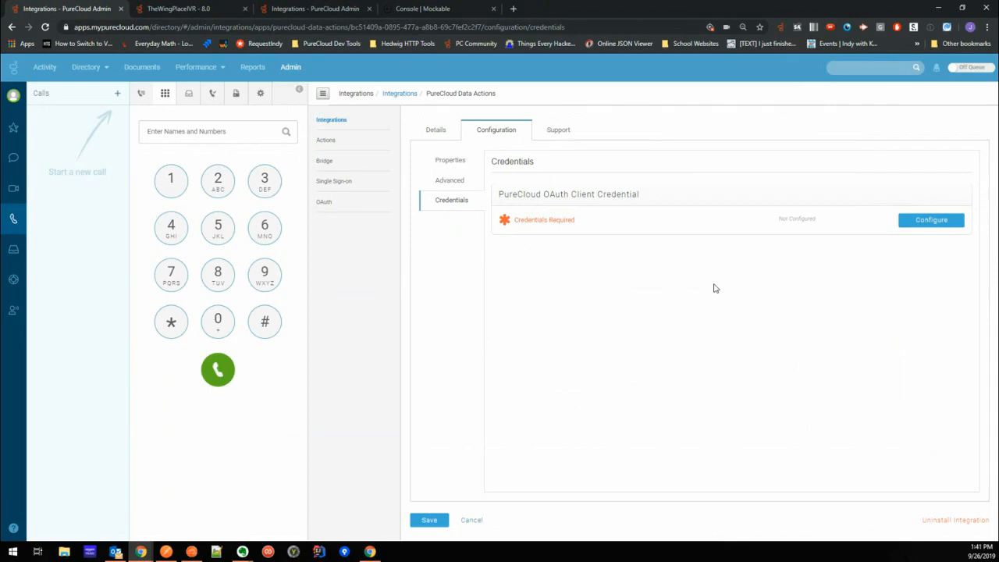
click(439, 134)
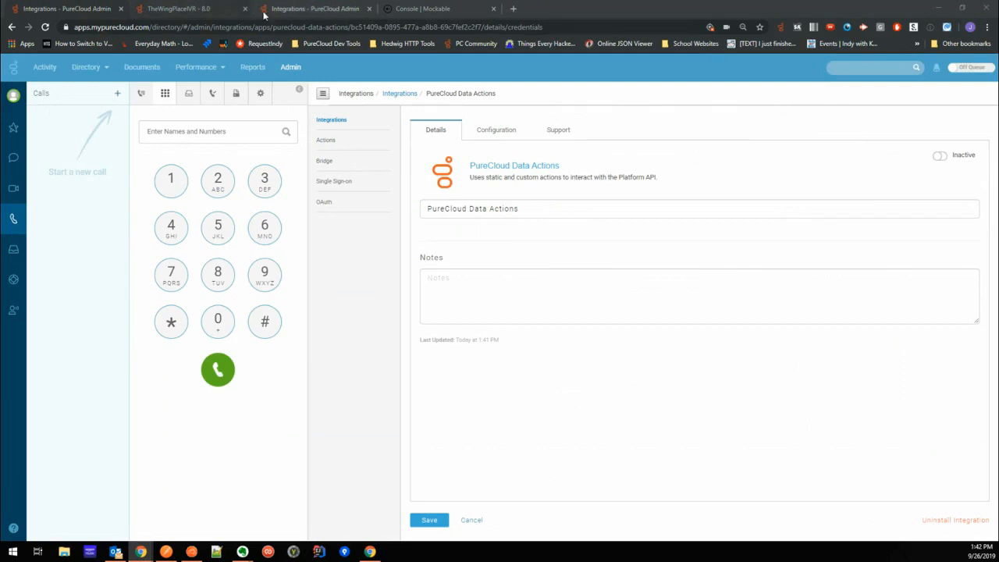
- Filter the integration actions by "place", copy the Place Repeat Order action and open the copy's setup
click(290, 12)
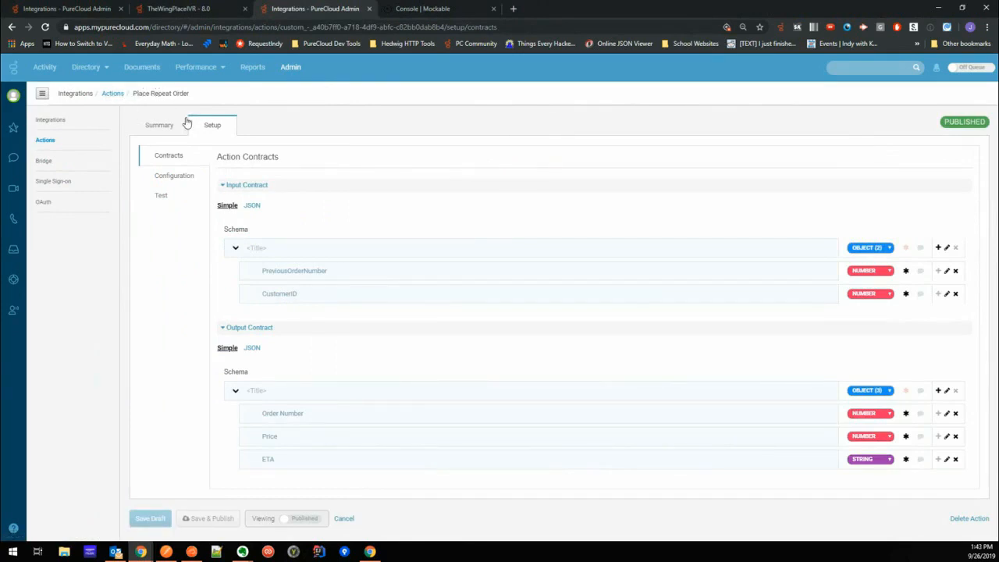
click(112, 94)
click(247, 166)
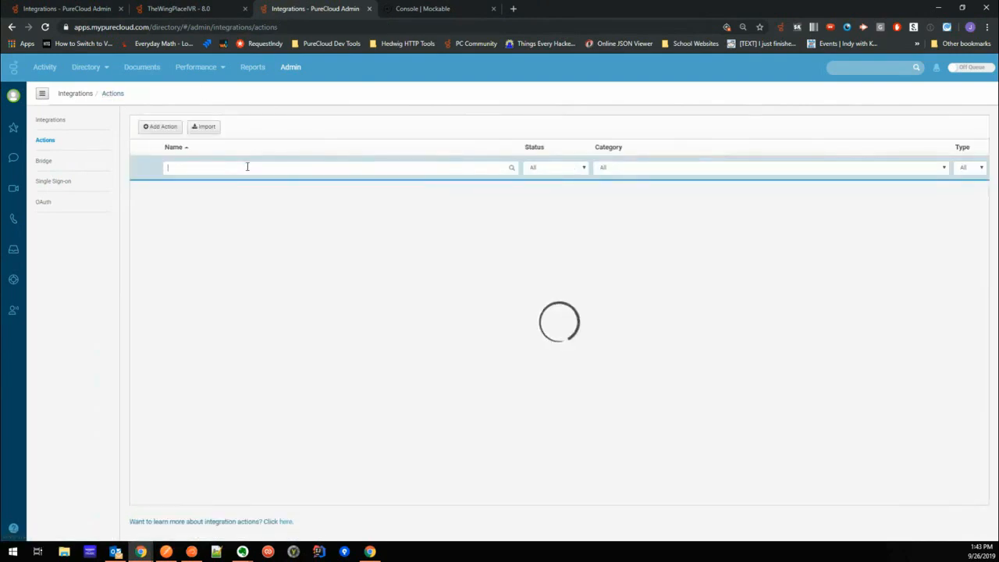
text(place)
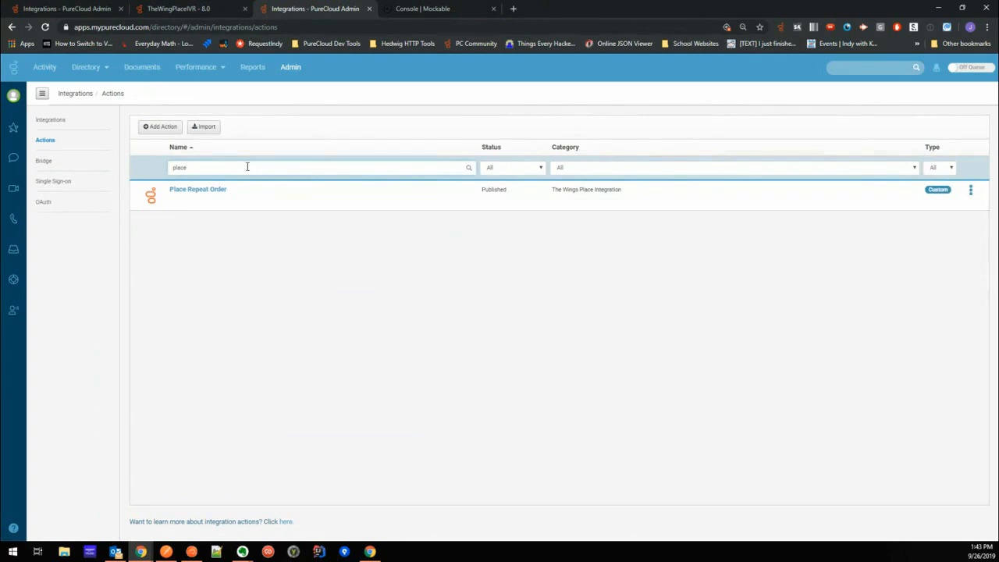
click(971, 193)
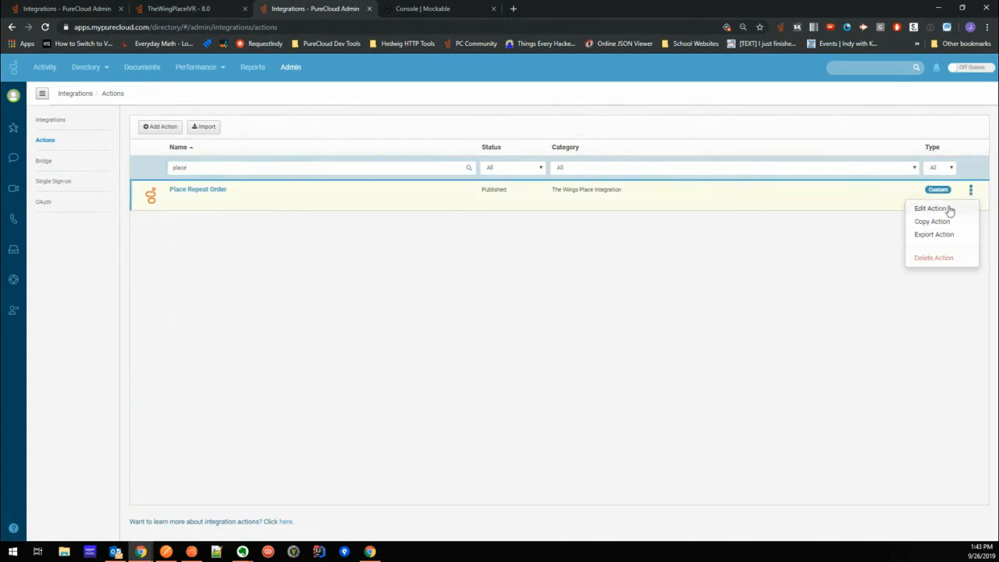
click(934, 223)
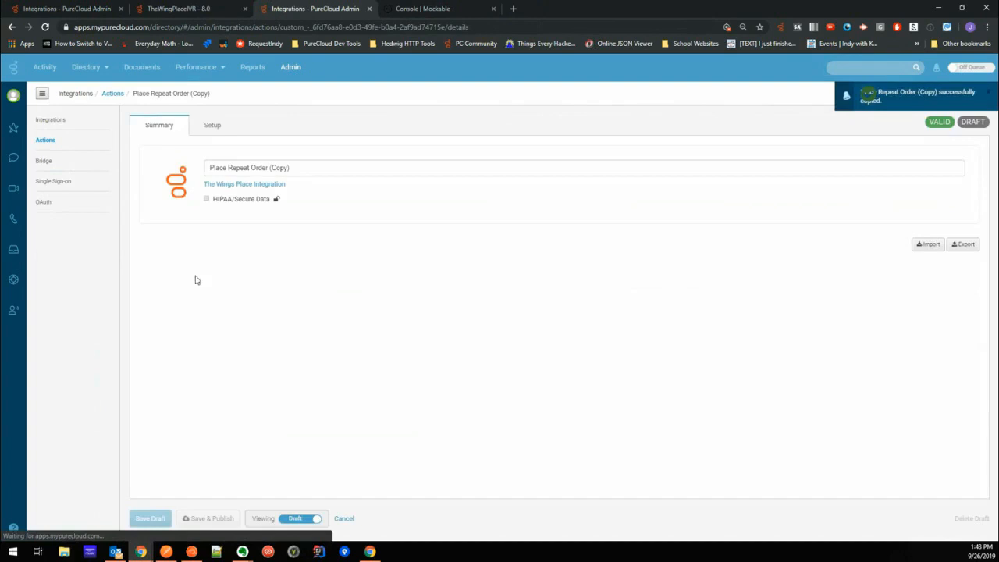
click(212, 126)
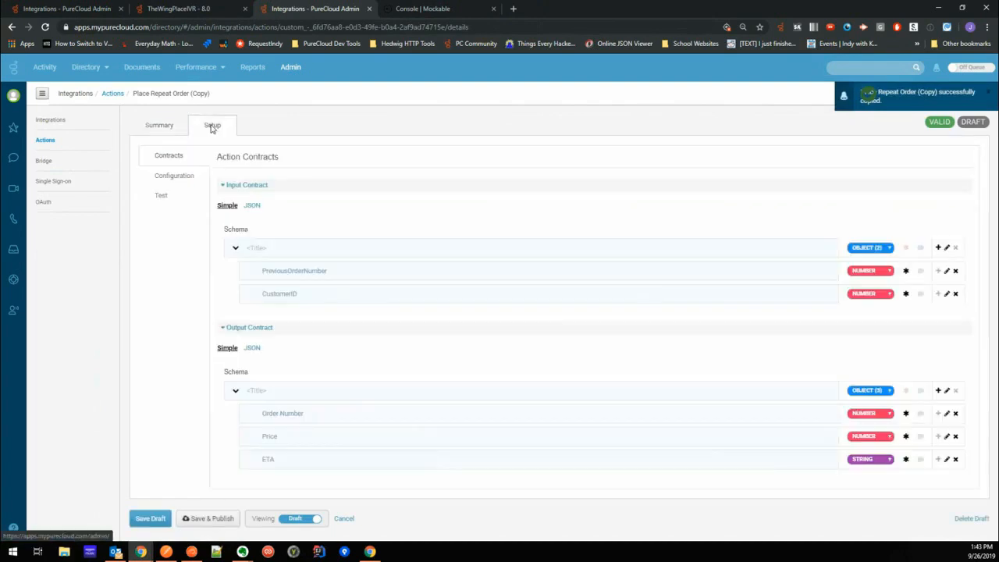
- Mark the Order Number, Price and ETA fields of the output contract as required
click(907, 295)
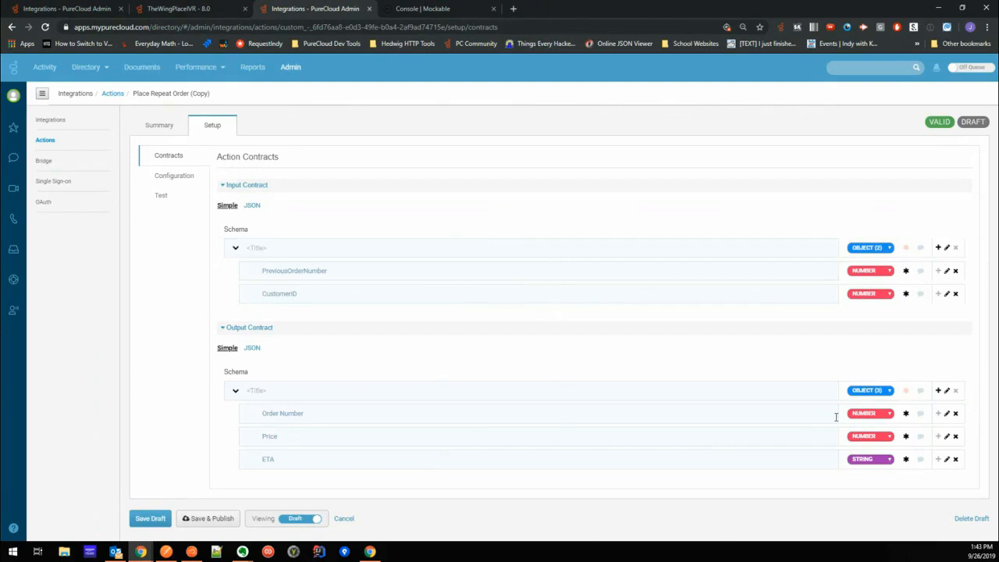
click(906, 413)
click(906, 436)
click(906, 459)
key(BackSpace)
- Open the copied action's test and copy the previous order number from the PlaceRepeatOrder request body in Postman
click(161, 195)
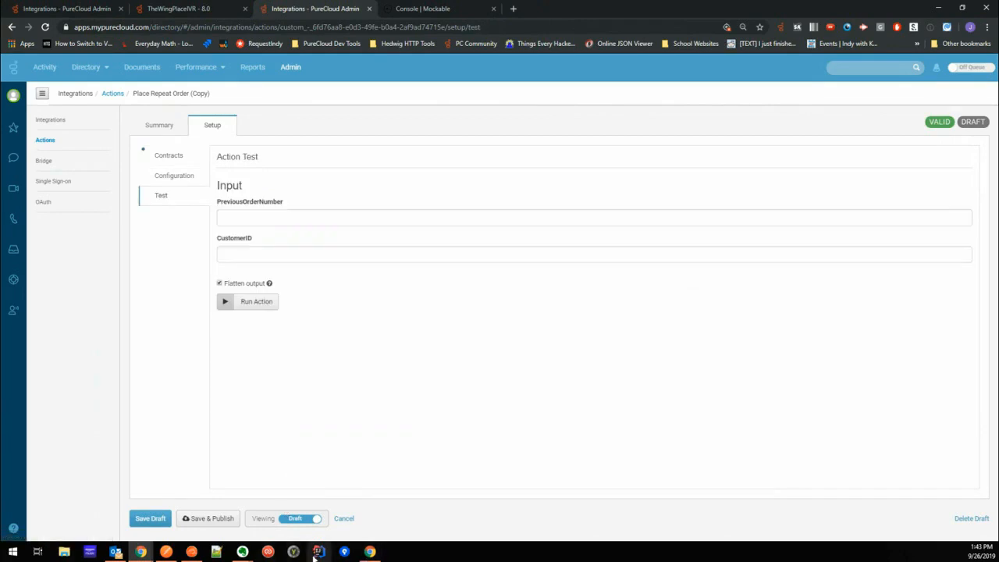
click(194, 556)
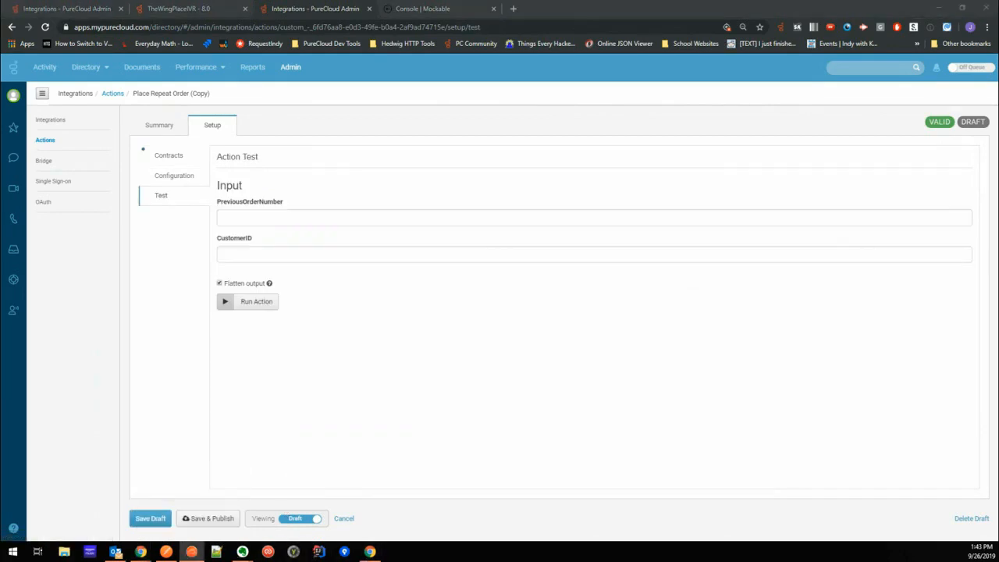
click(165, 552)
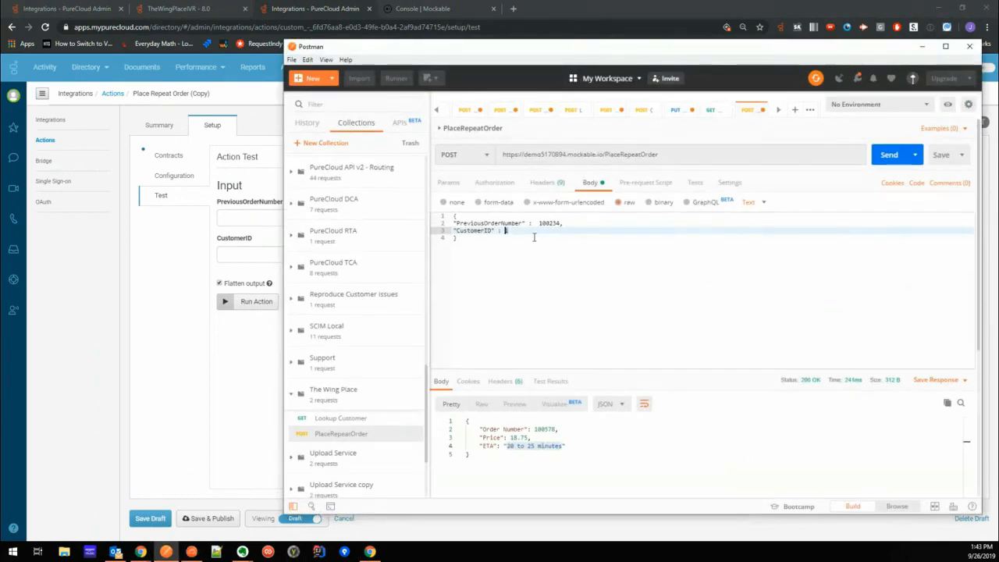
double_click(548, 224)
key(ctrl+c)
- Back in PureCloud, fill the test's PreviousOrderNumber with the copied value, enter the customer ID and run the action
click(261, 217)
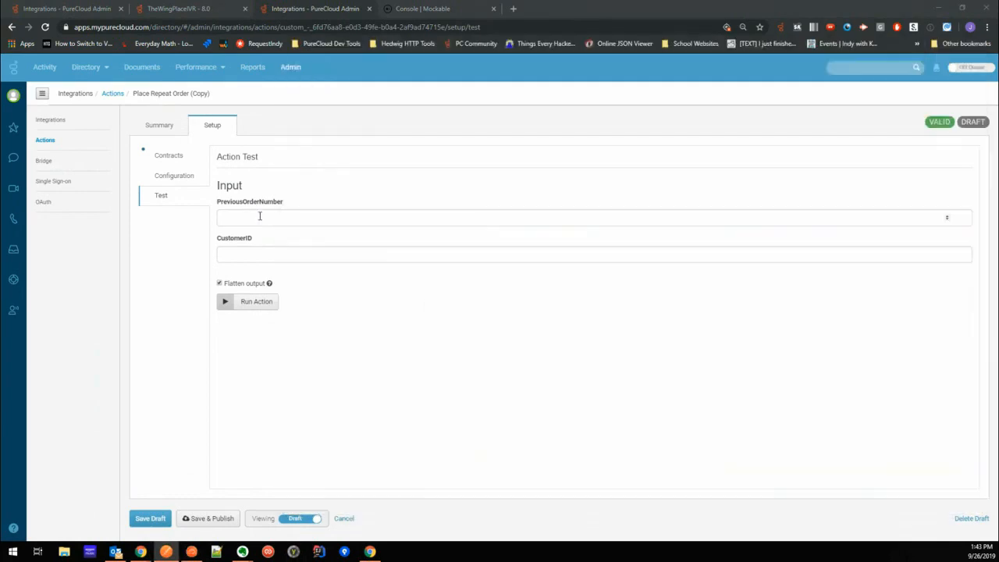
key(ctrl+v)
click(273, 254)
text(1)
click(257, 302)
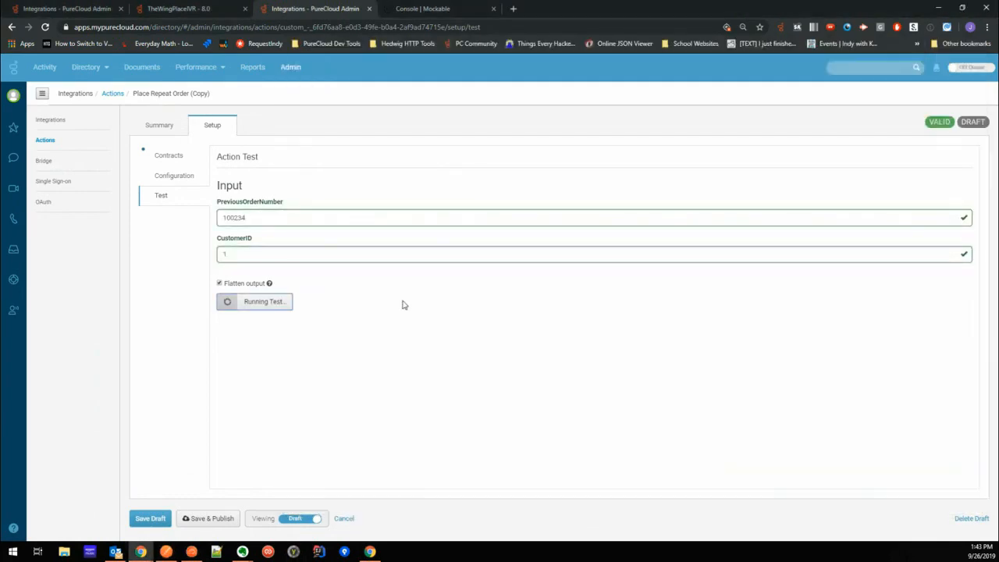
- Examine the action test's error JSON and operation details, and return to the action contracts
scroll(367, 312, down, 1)
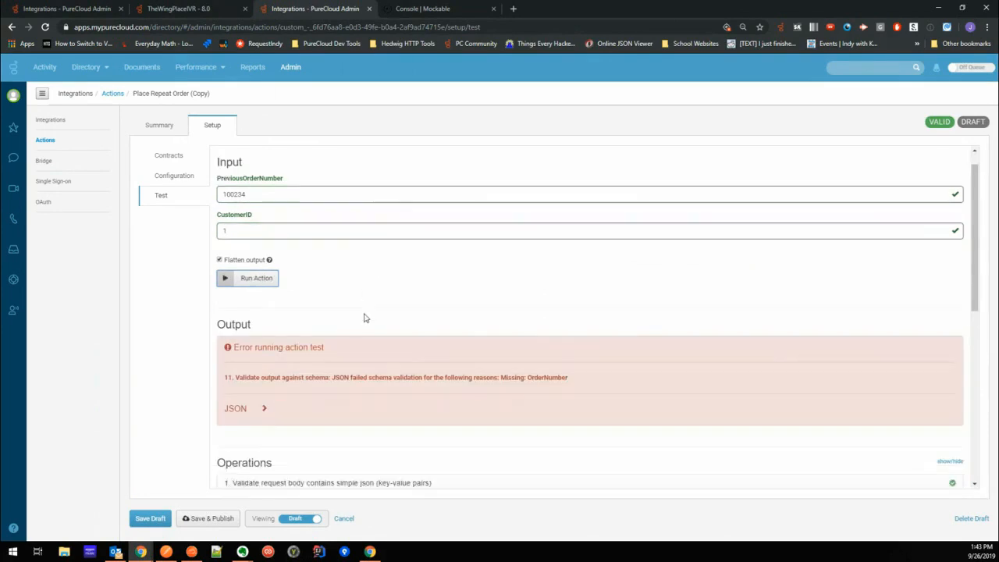
click(264, 379)
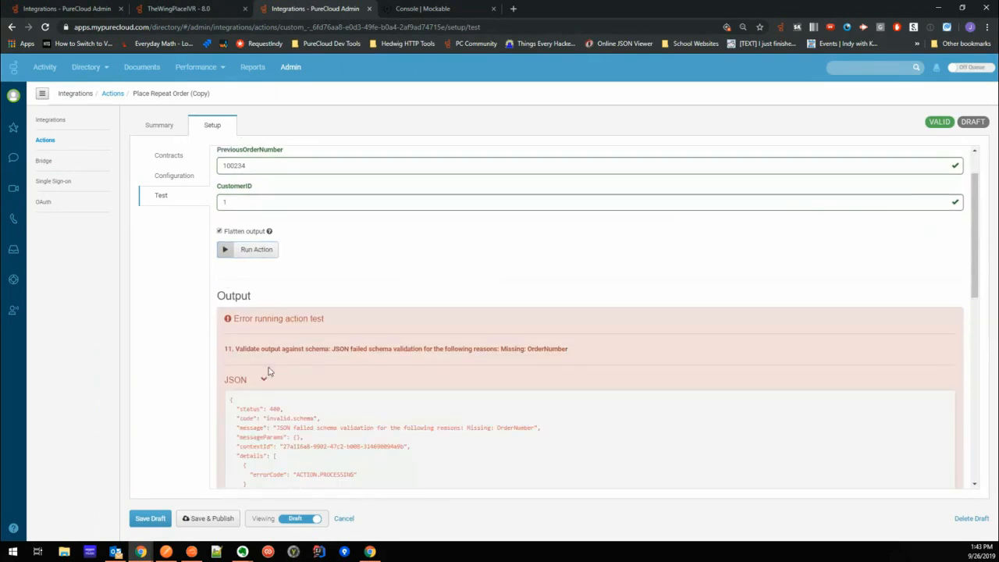
scroll(491, 350, down, 2)
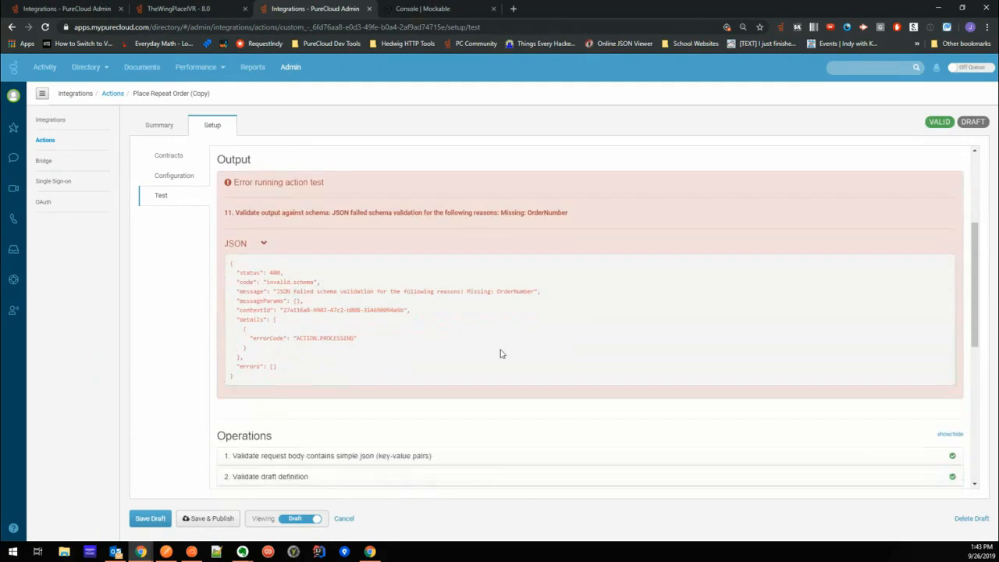
double_click(500, 271)
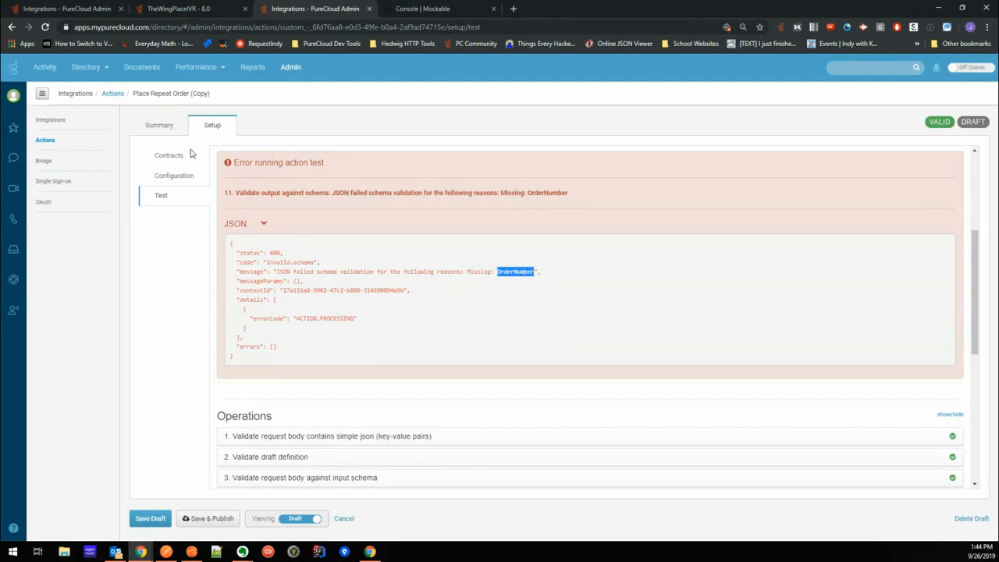
scroll(374, 406, down, 3)
click(241, 374)
scroll(397, 339, down, 2)
drag(240, 255, 279, 255)
scroll(414, 275, up, 2)
scroll(414, 282, up, 8)
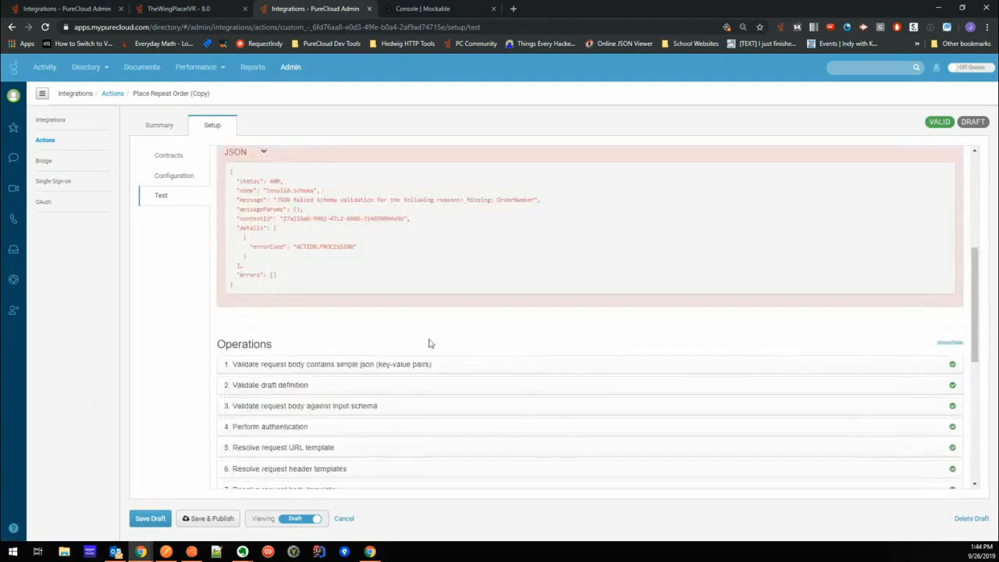
scroll(456, 300, up, 2)
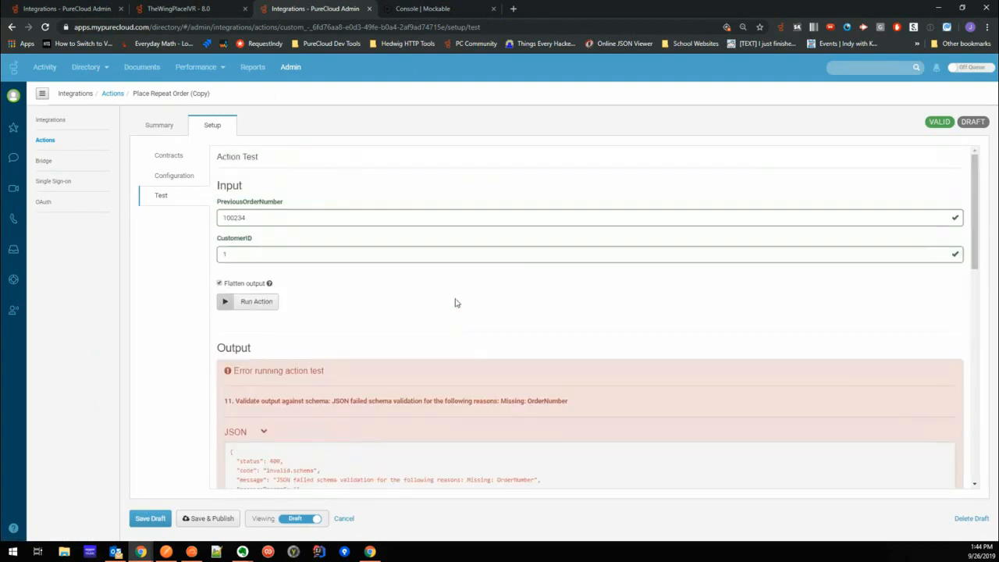
click(173, 156)
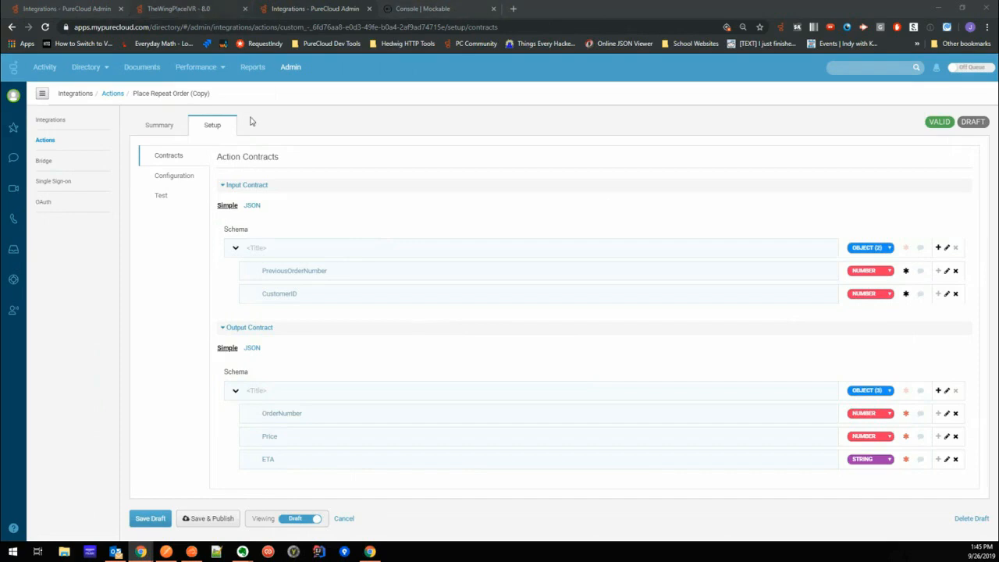
- Filter the integration actions by "lookup" and open the test of Lookup Customer By Phone Number (Copy)
click(112, 93)
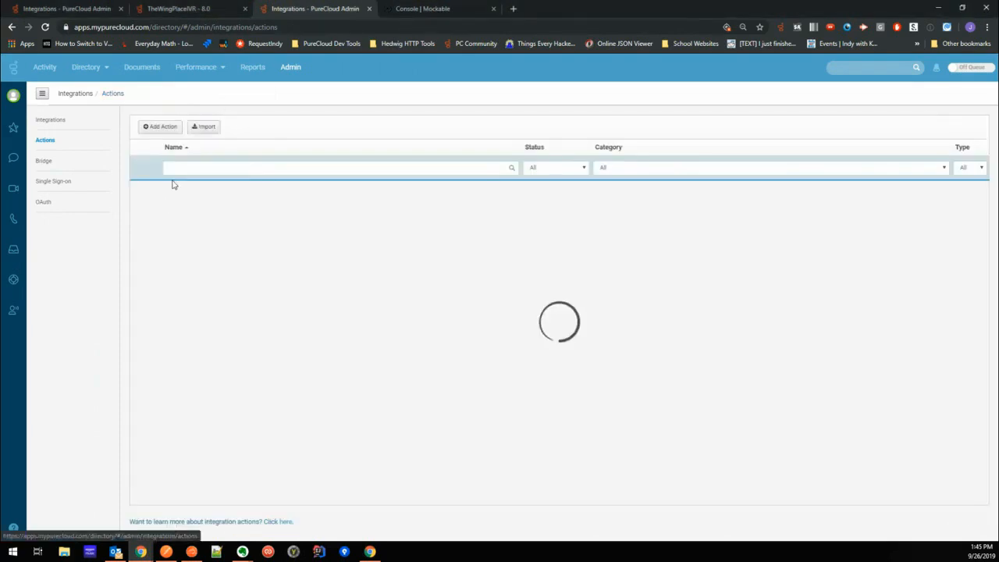
click(235, 170)
text(lookup)
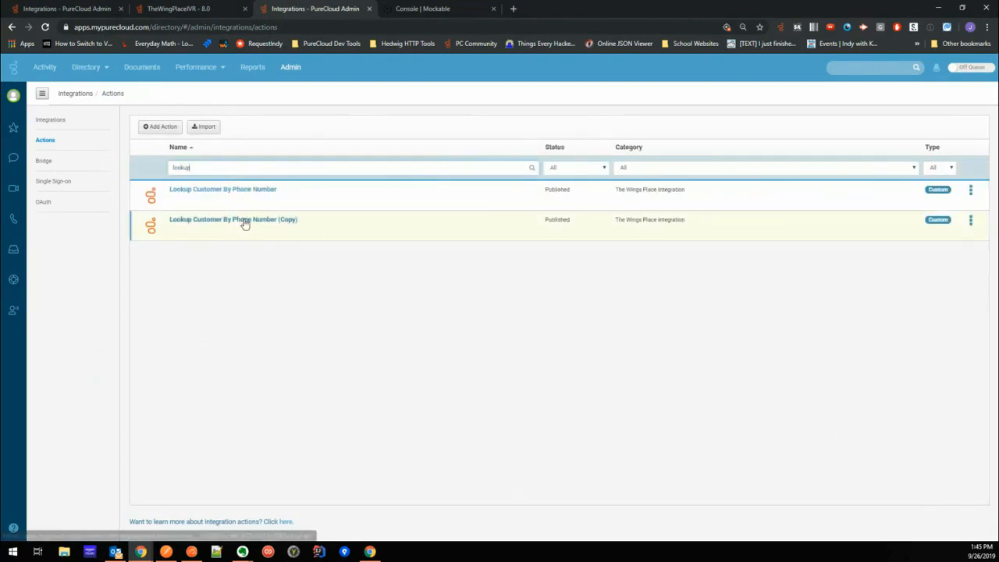
click(245, 222)
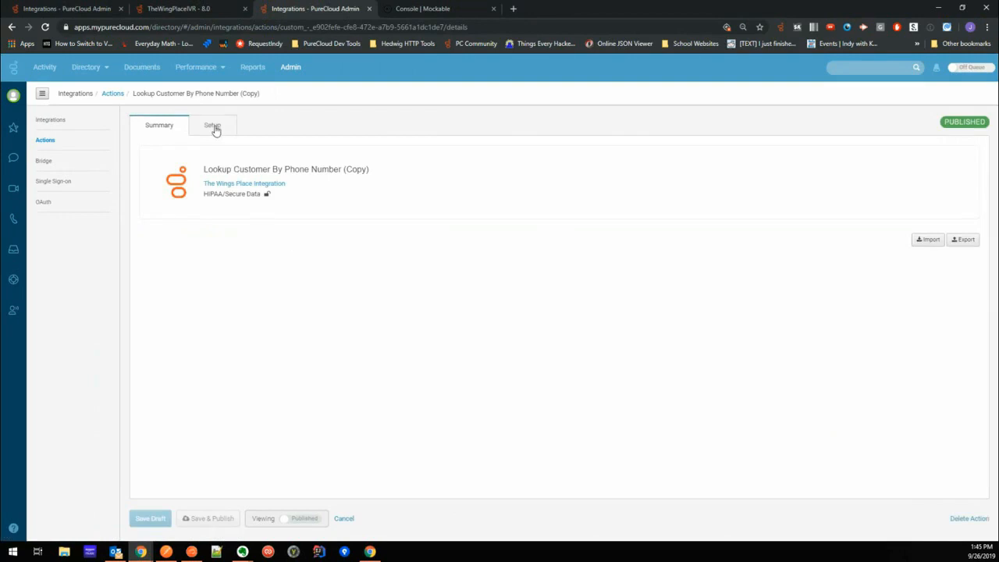
click(214, 127)
click(160, 195)
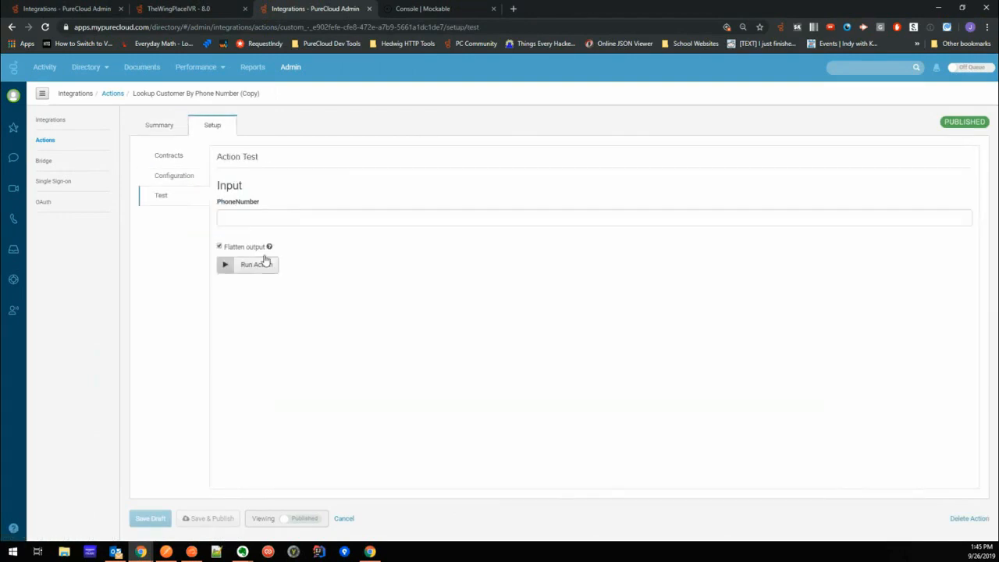
- Run the lookup test with the customer's phone number and check the output fields
click(266, 217)
text(3175555779)
key(Return)
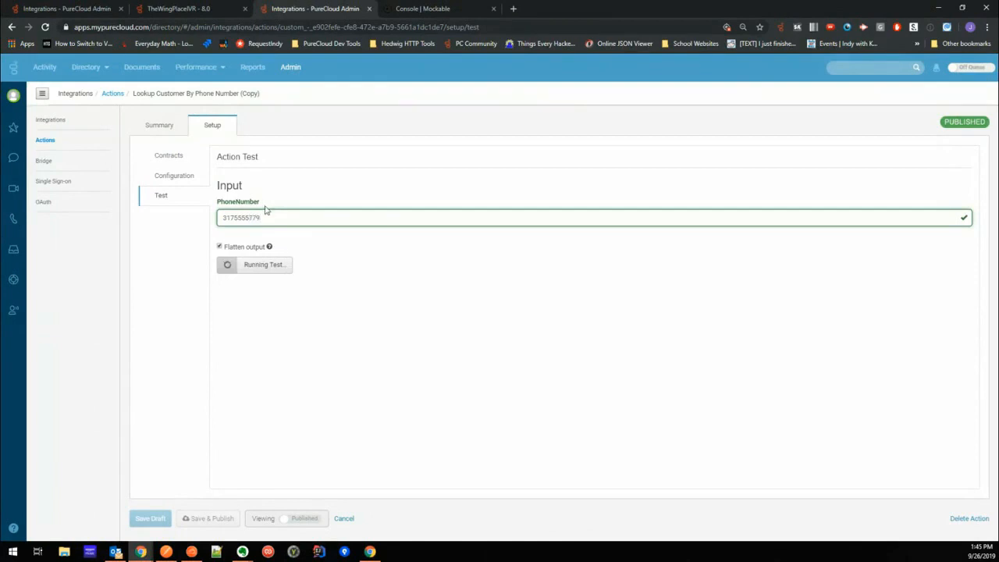
scroll(394, 319, down, 3)
scroll(399, 319, up, 1)
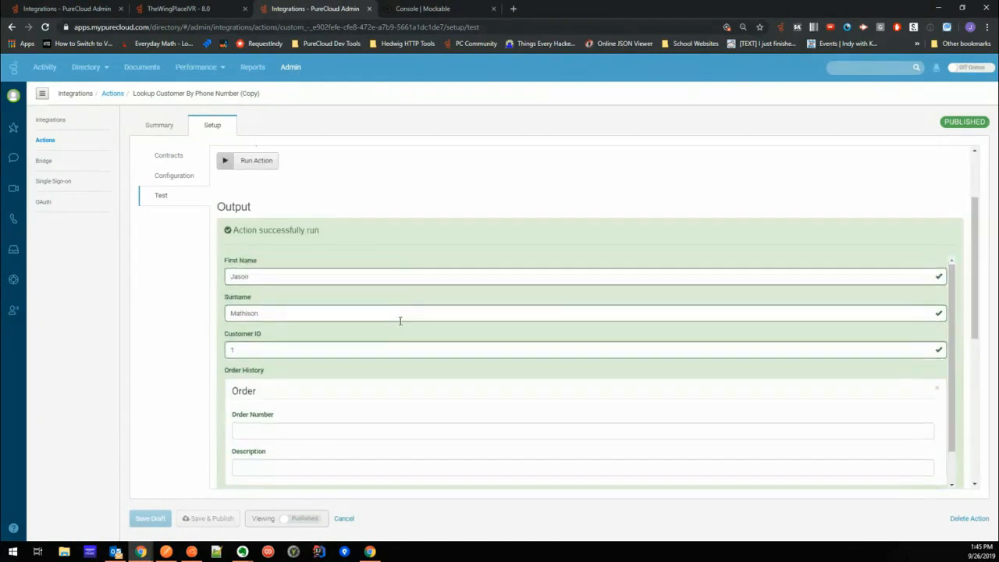
scroll(400, 320, up, 3)
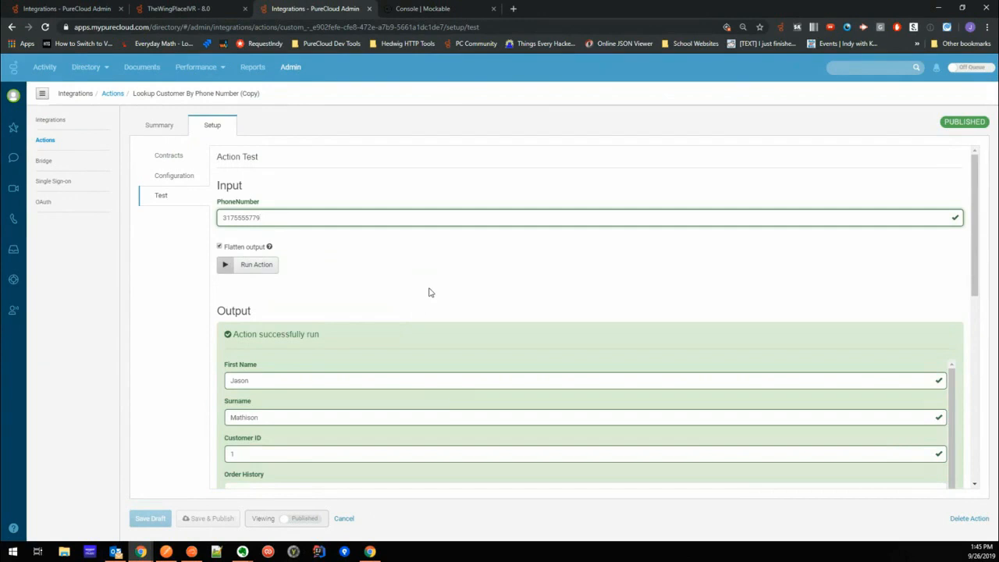
scroll(429, 292, down, 2)
scroll(413, 343, down, 1)
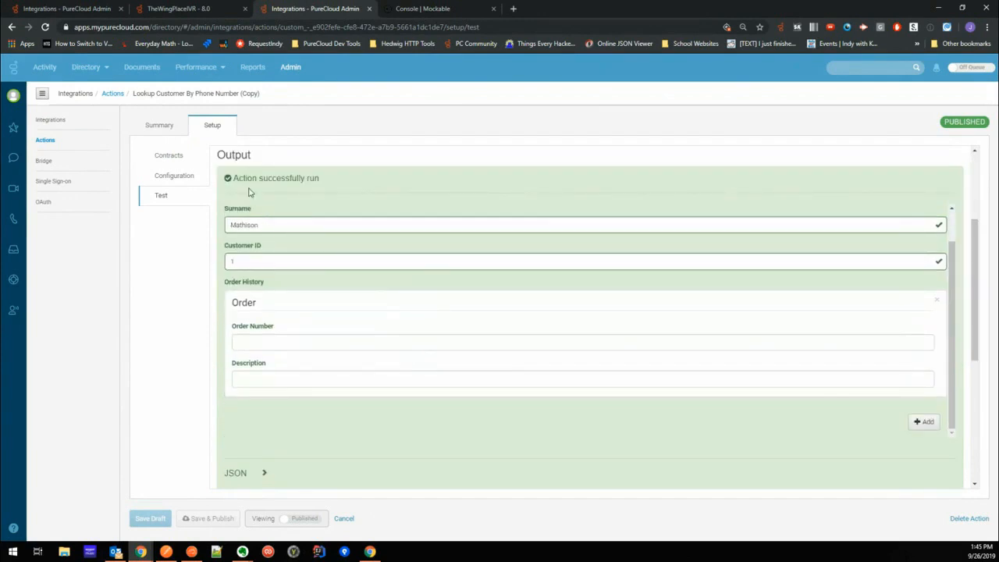
scroll(249, 195, up, 2)
- Run the phone number lookup test again and expand its Flatten operation
click(248, 218)
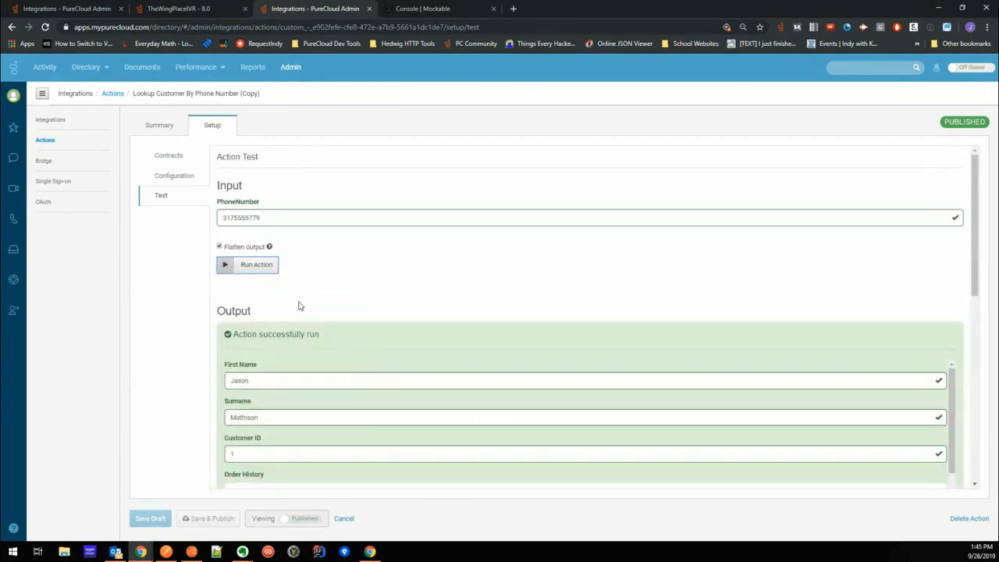
scroll(321, 293, down, 5)
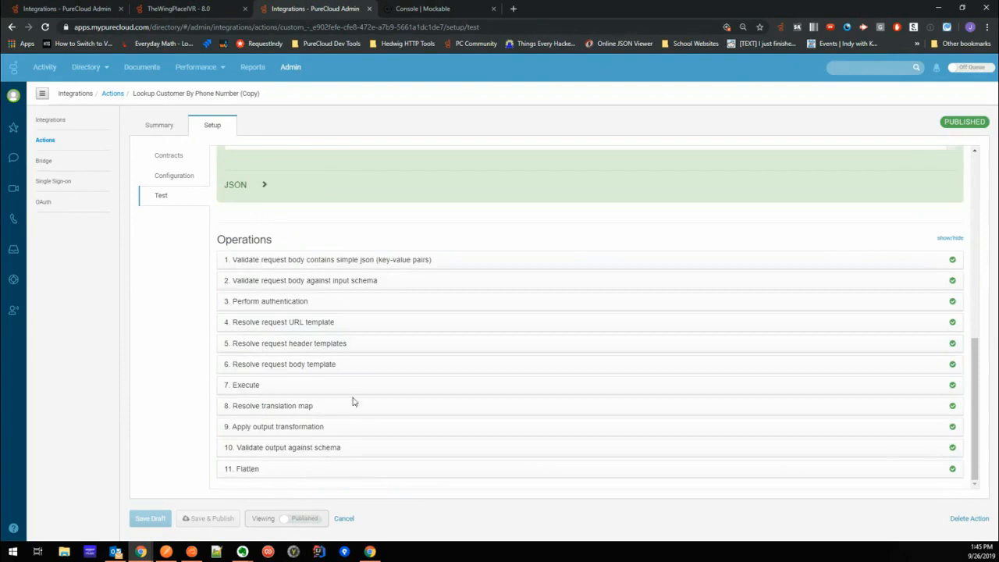
click(248, 468)
scroll(420, 365, down, 1)
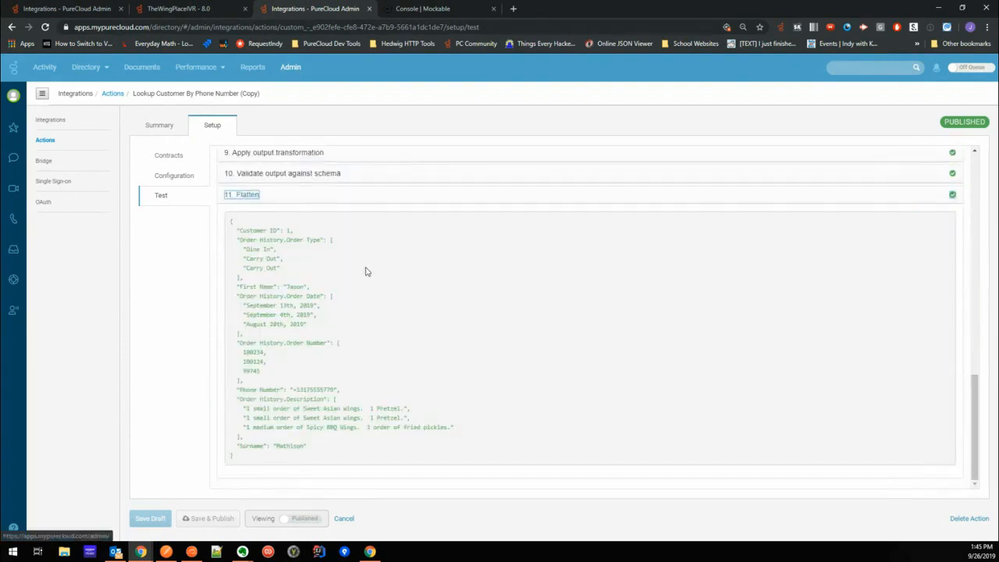
- Review the individual orders in the test output's Order History and return to the Flatten operation's JSON
scroll(364, 269, up, 10)
scroll(358, 303, up, 1)
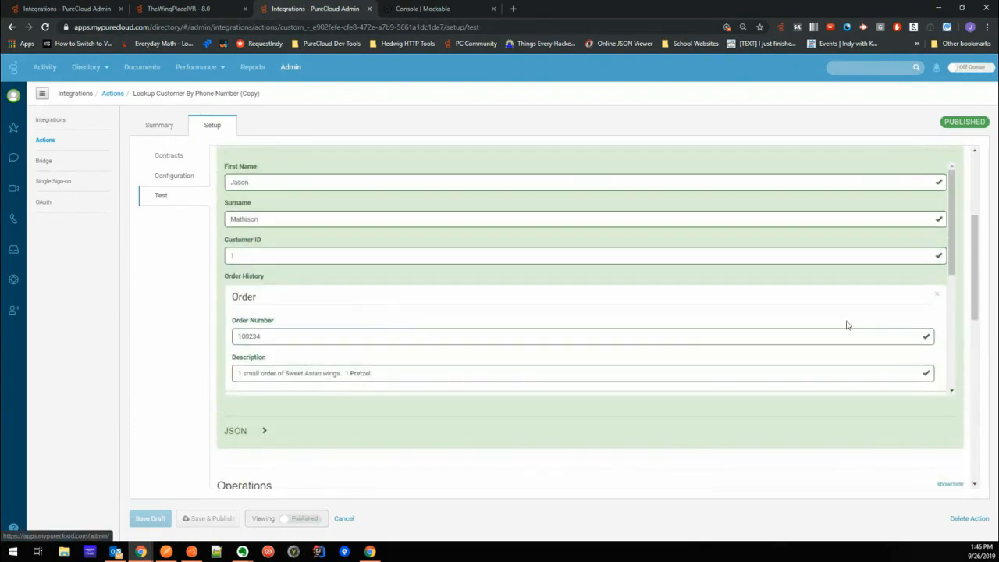
drag(951, 252, 944, 314)
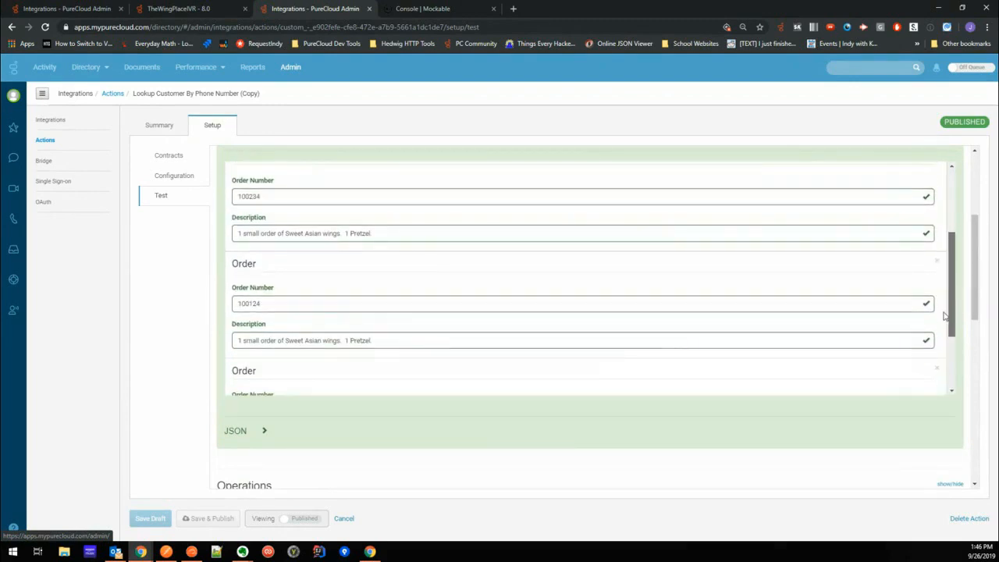
scroll(713, 326, down, 2)
scroll(697, 409, down, 8)
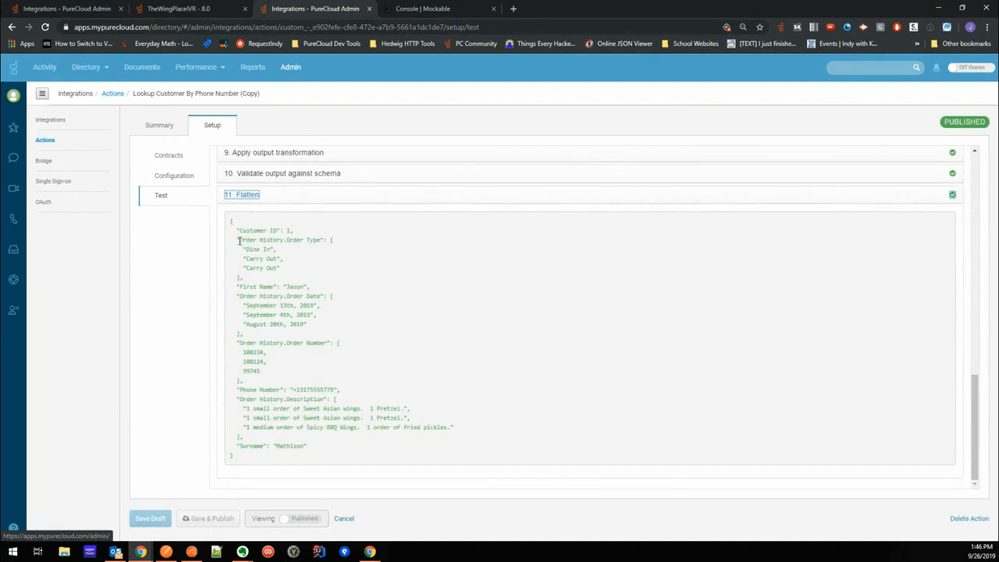
- Examine the flattened Order History arrays, matching the first order's type, date, number and description across them
drag(239, 240, 285, 241)
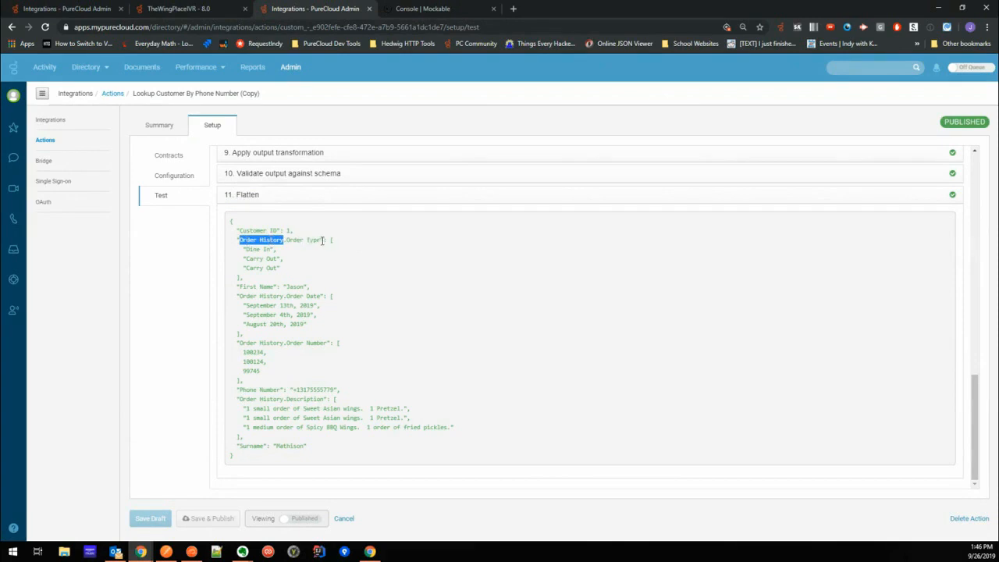
drag(321, 241, 240, 241)
drag(329, 240, 334, 279)
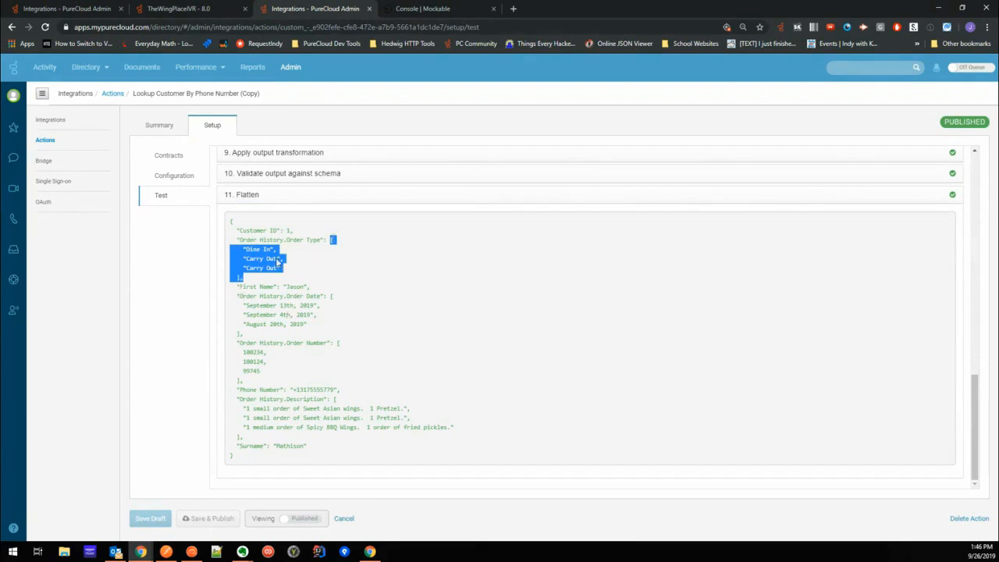
drag(235, 296, 310, 337)
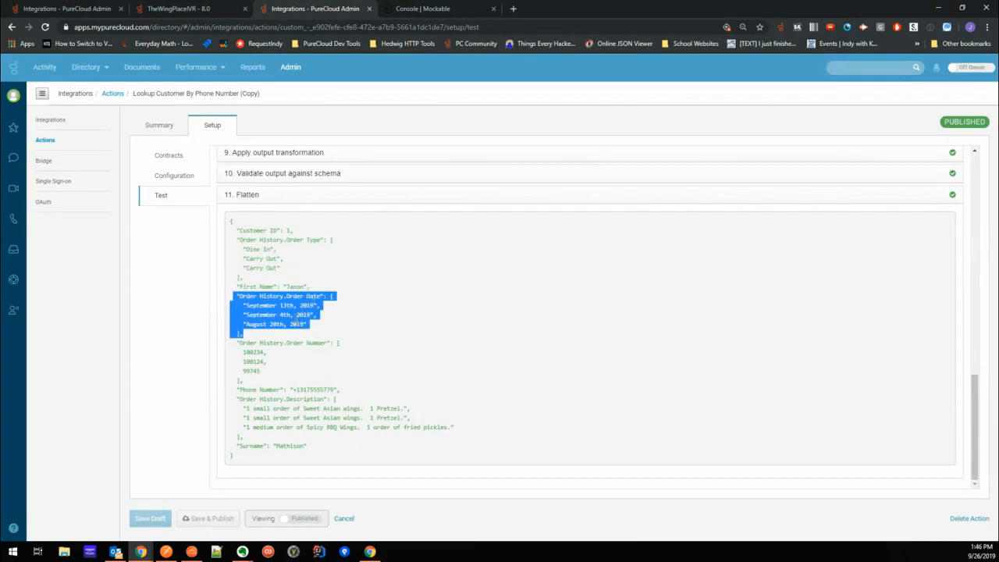
drag(243, 249, 281, 250)
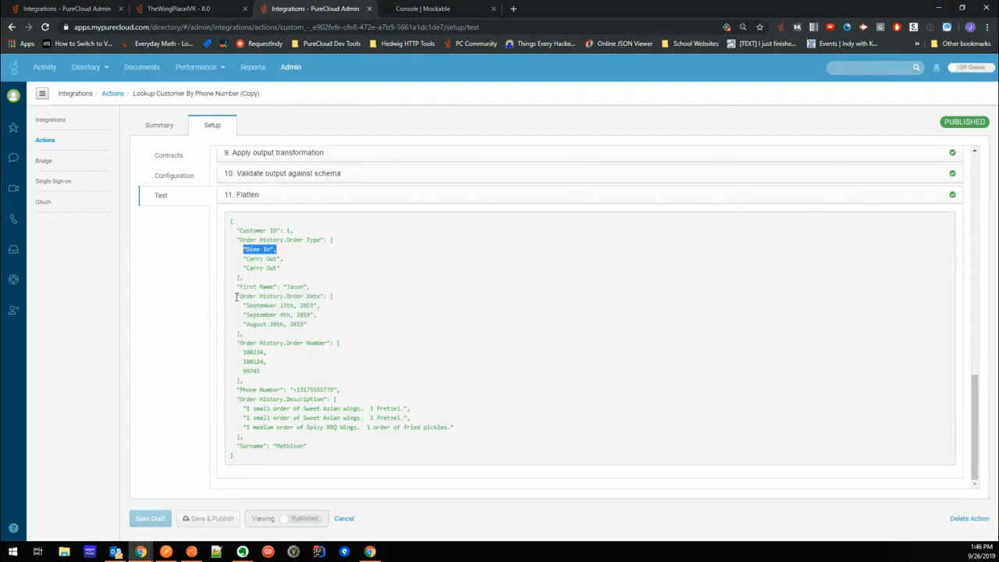
drag(240, 306, 325, 308)
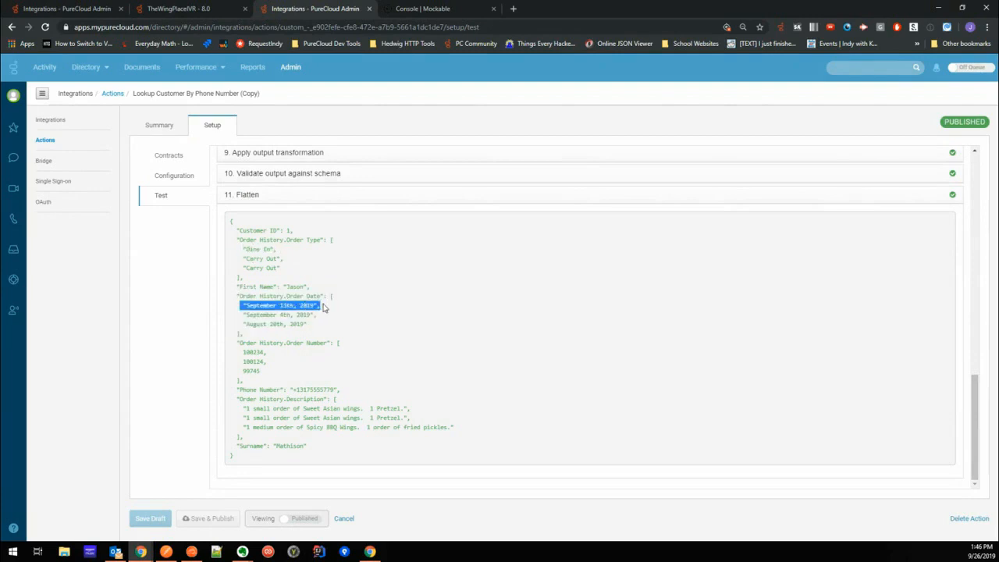
drag(242, 352, 280, 357)
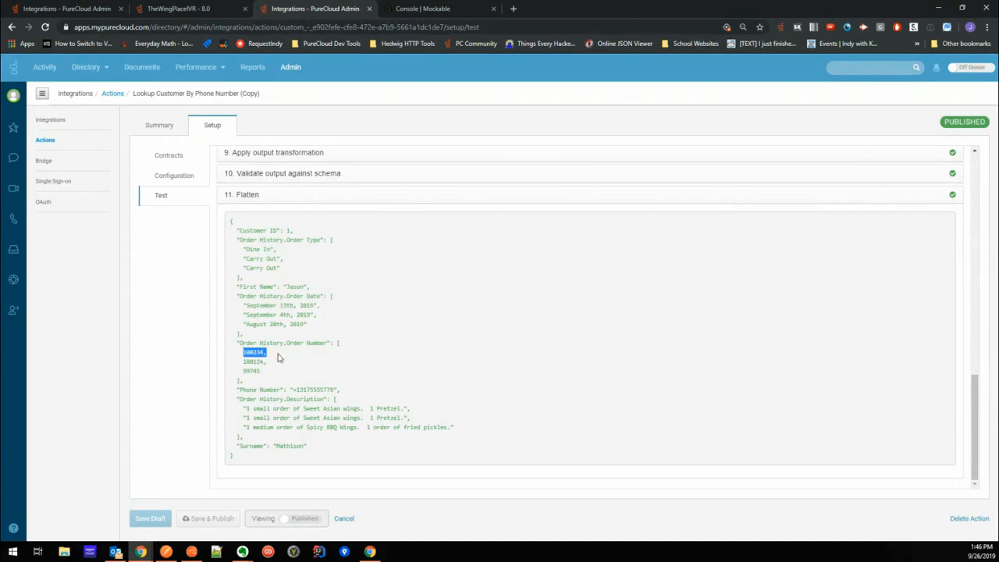
drag(240, 408, 424, 412)
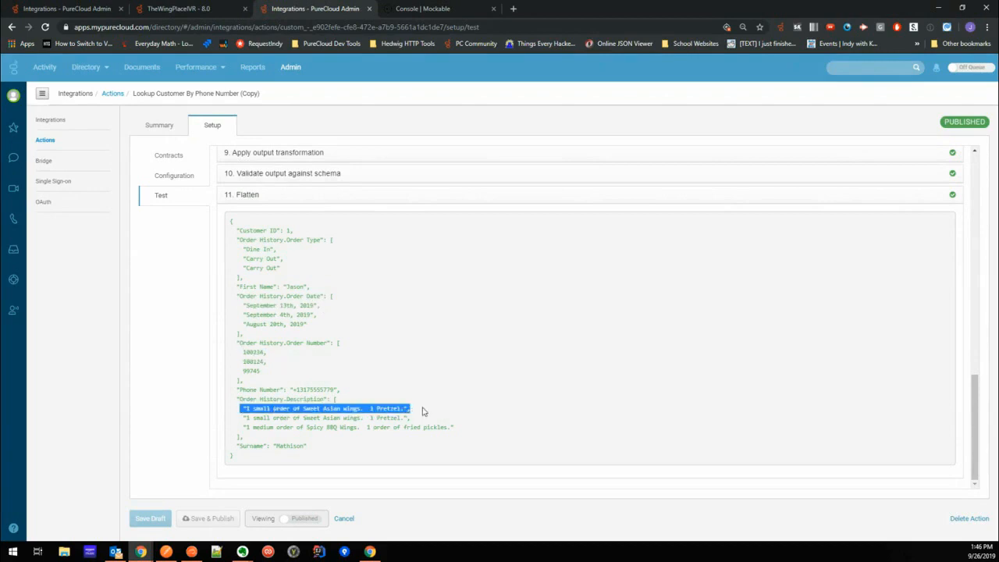
- Expand the Execute operation in the test results and examine the first Order History entry in its unflattened JSON response
scroll(366, 305, up, 2)
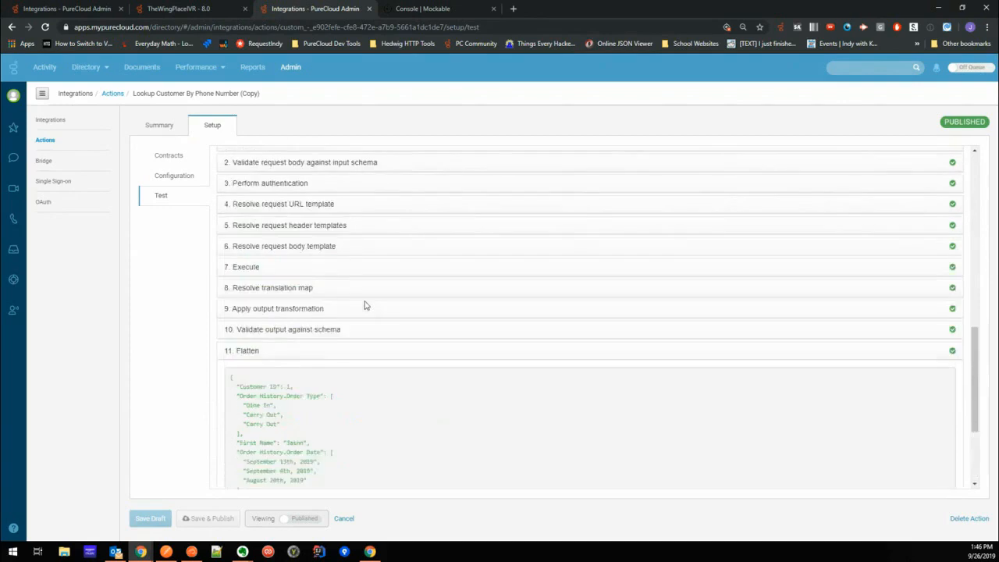
scroll(365, 303, up, 8)
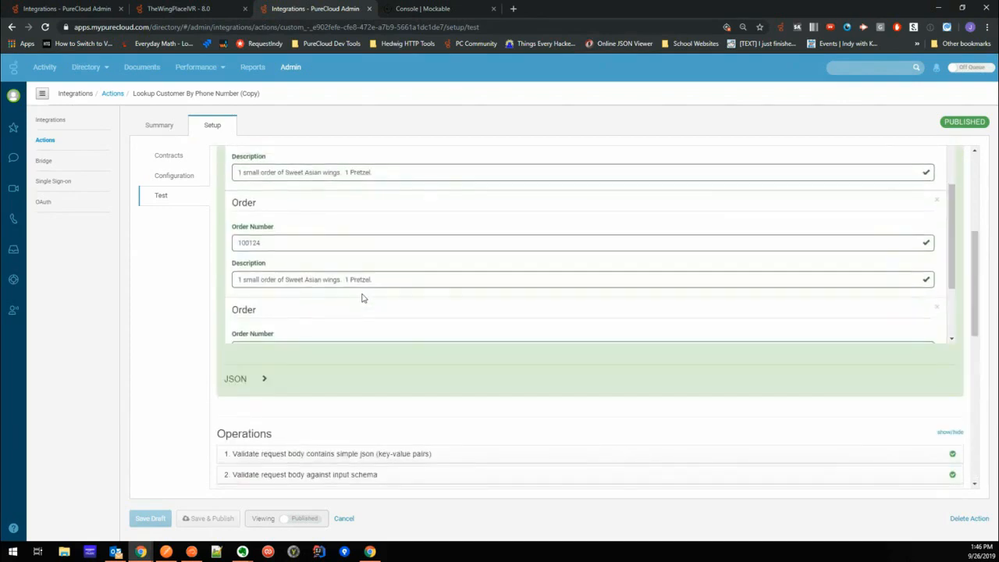
scroll(351, 343, down, 6)
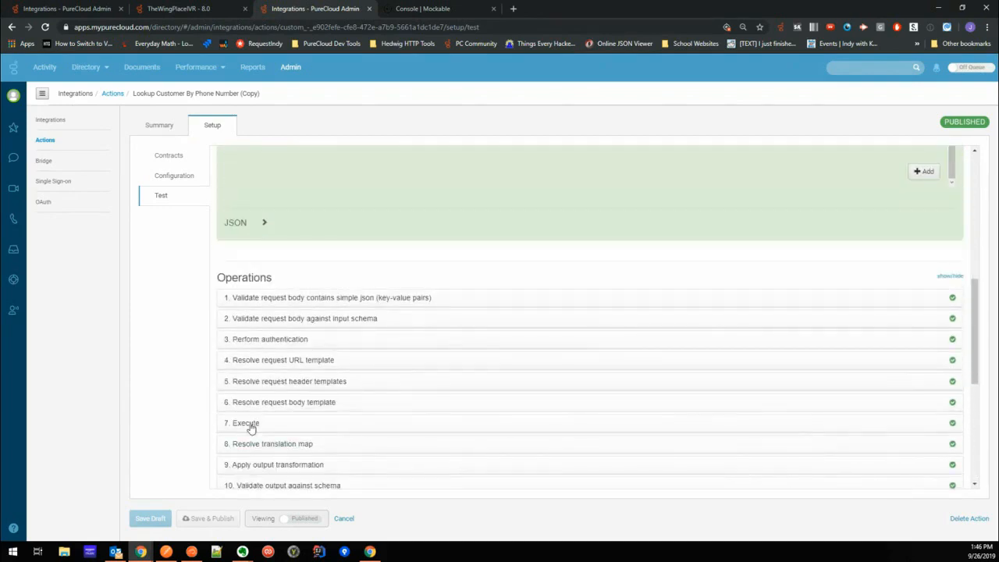
click(249, 424)
scroll(375, 373, down, 2)
drag(244, 402, 275, 457)
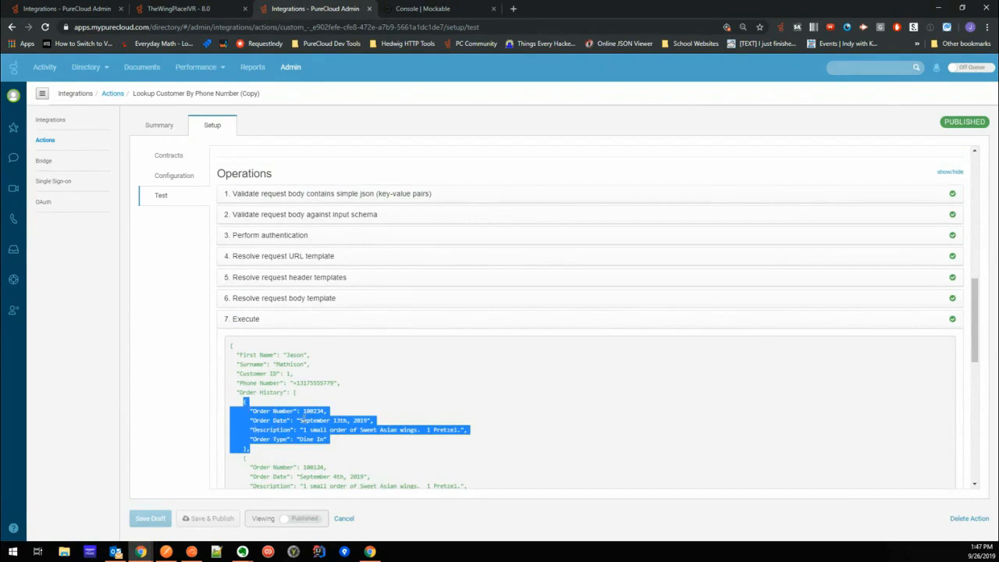
scroll(403, 372, down, 1)
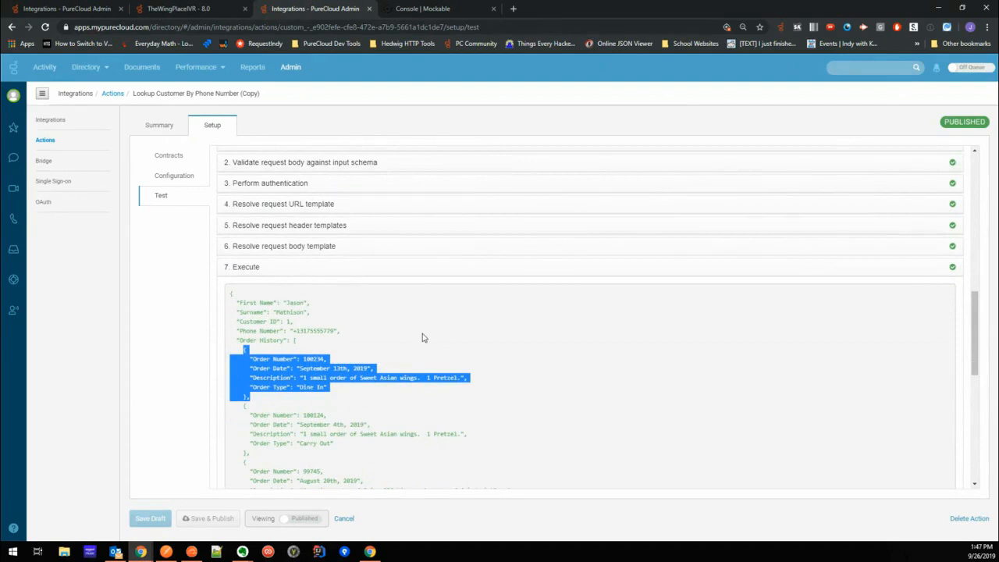
scroll(424, 337, down, 1)
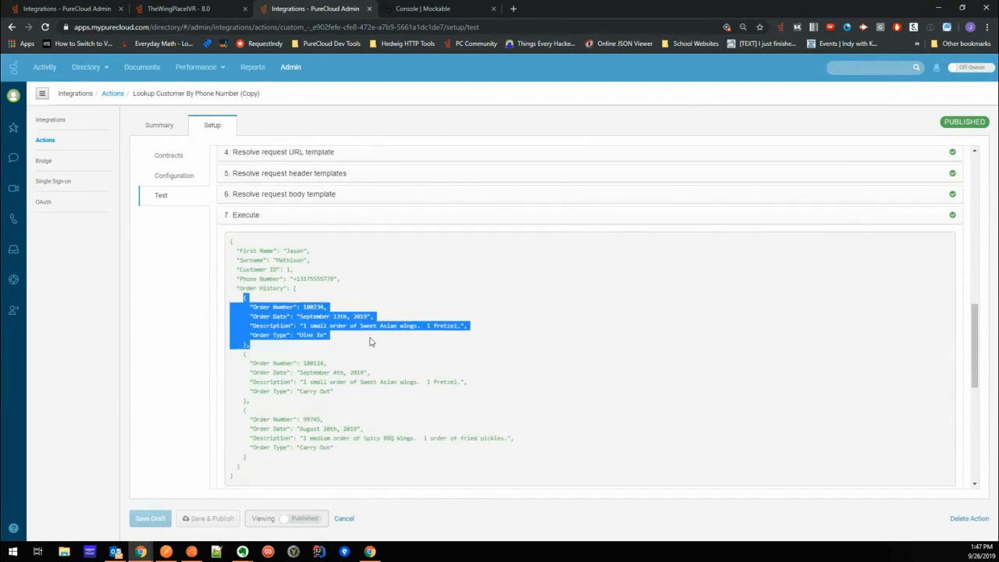
click(244, 296)
drag(245, 296, 275, 352)
- Switch to TheWingPlaceIVR flow in Architect and examine the expression of the Decision that counts Task.OrderDescriptions
click(181, 9)
scroll(264, 320, down, 1)
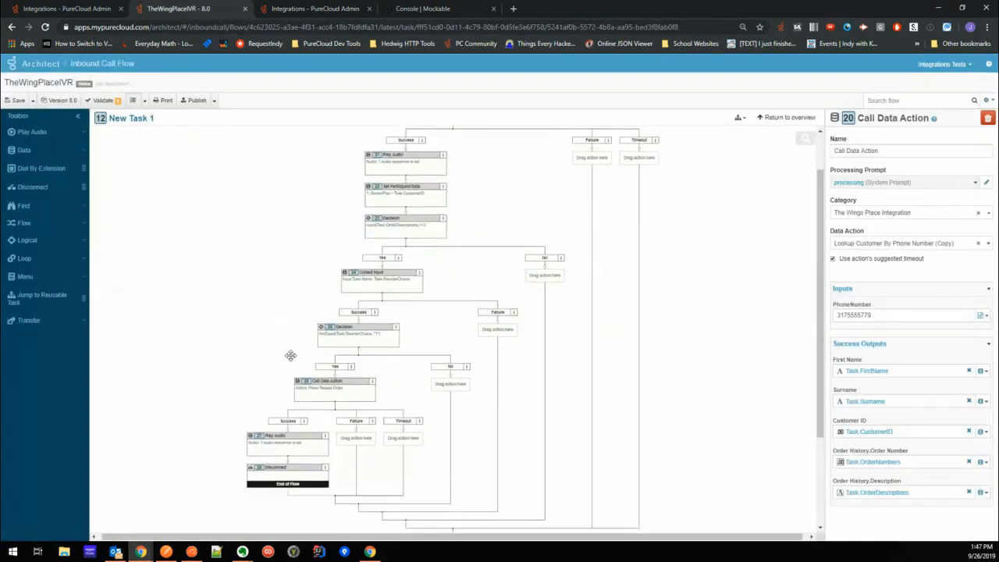
click(412, 229)
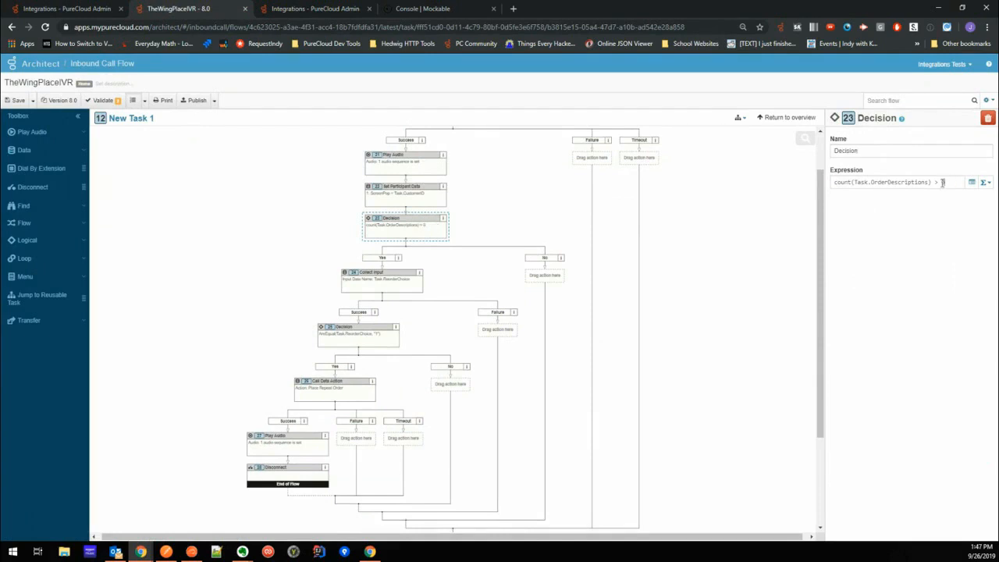
drag(943, 182, 825, 184)
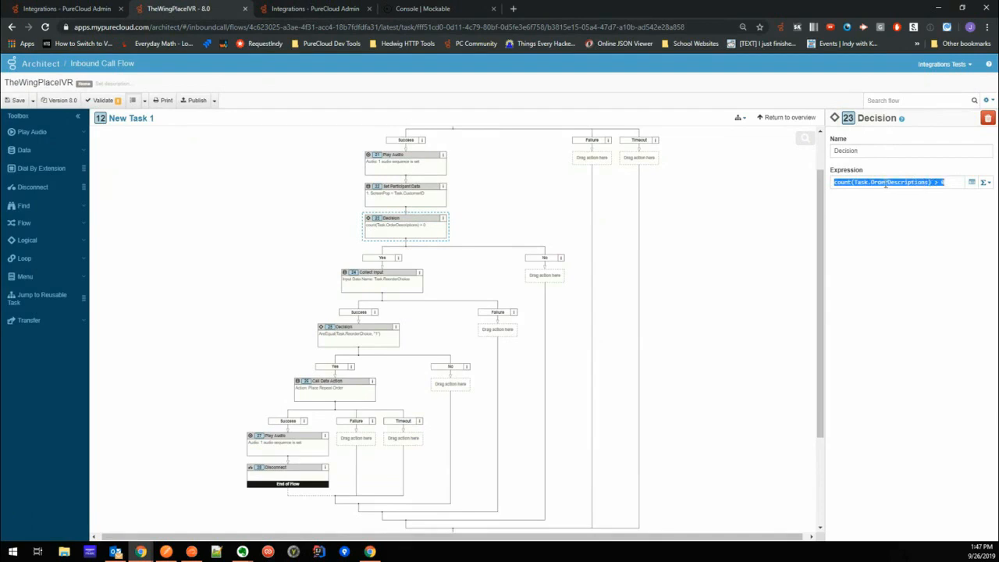
click(954, 184)
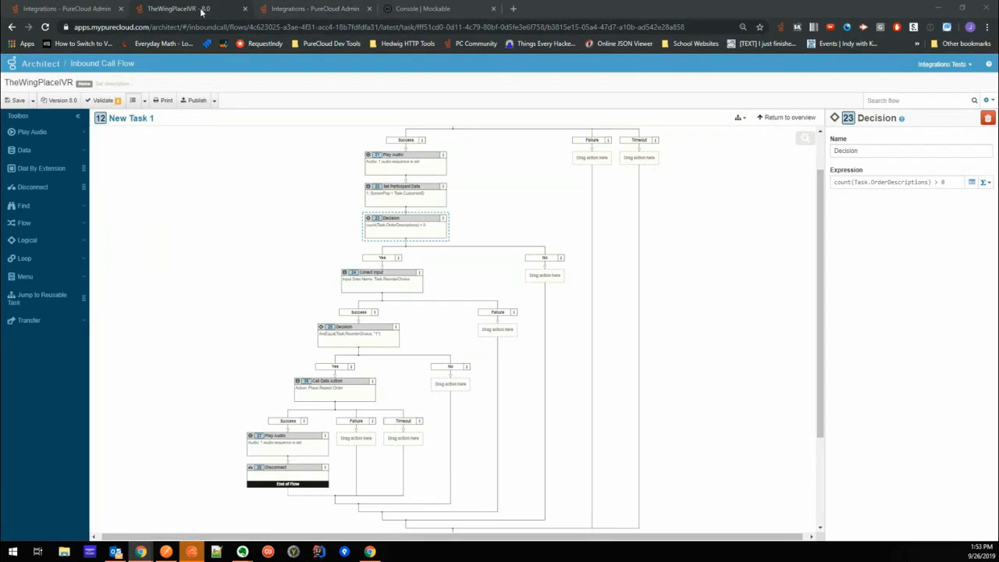
- Return to the Lookup Customer By Phone Number (Copy) action and expand the Response section of its configuration
click(312, 9)
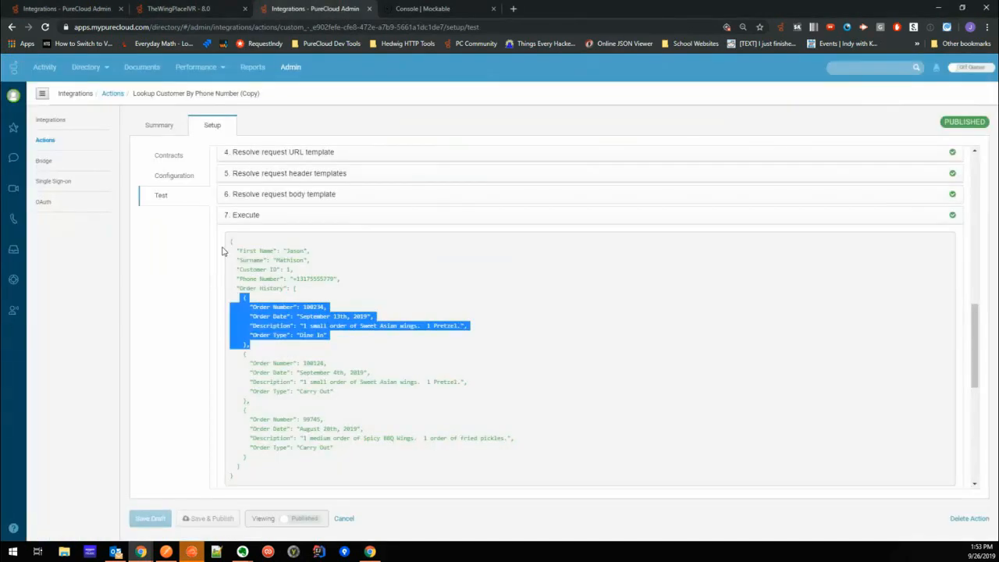
click(174, 177)
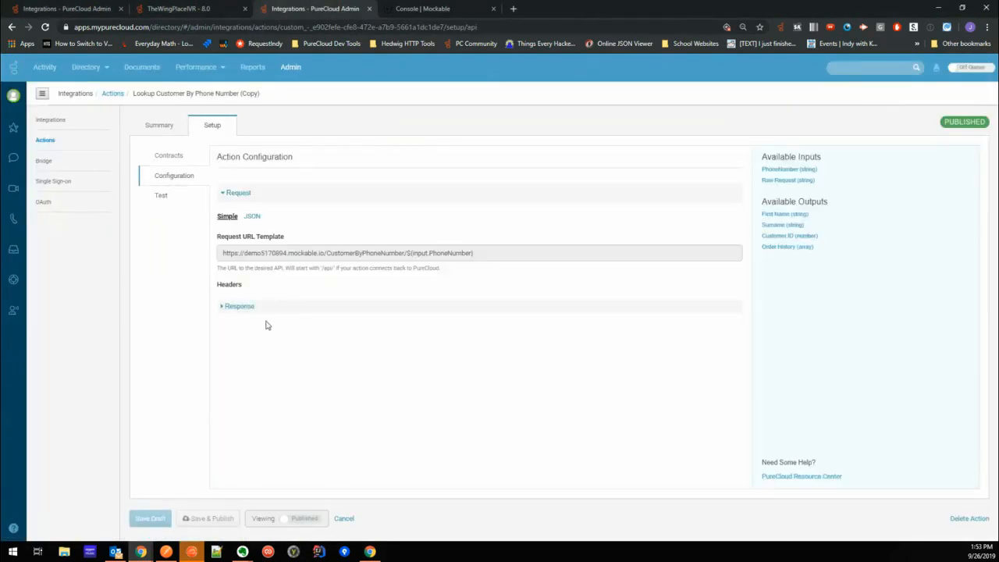
click(238, 307)
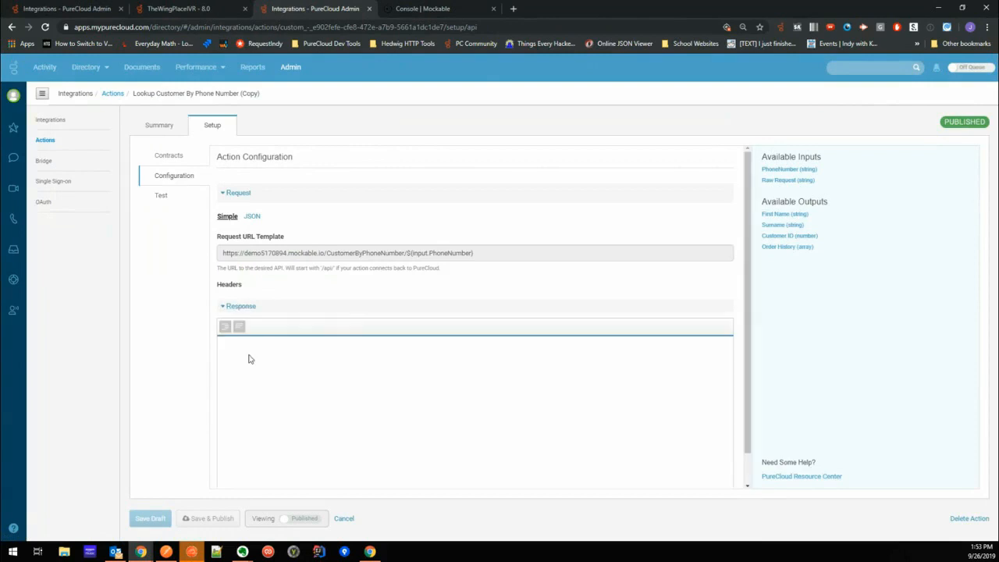